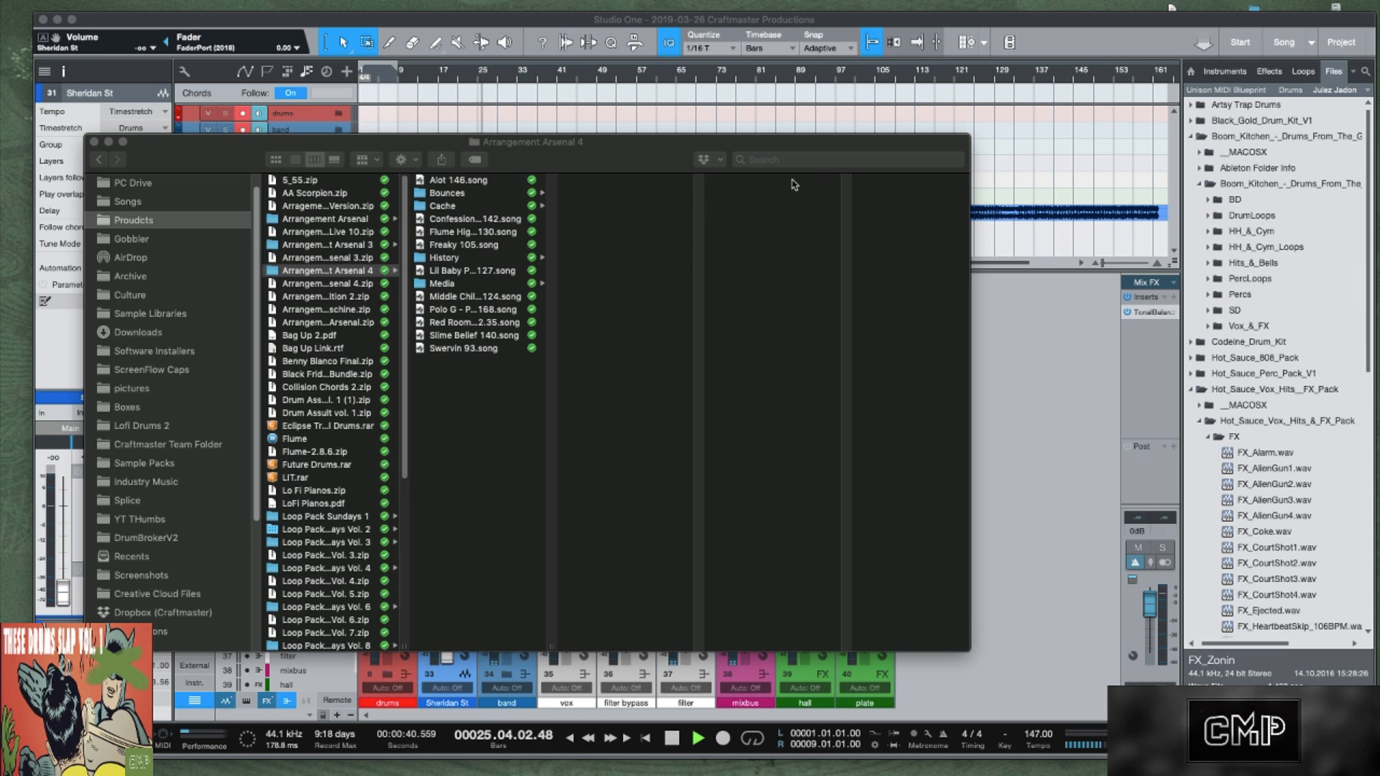
Stop playback, widen the Arrangement Arsenal 4 file column to read the full song names, and minimize the Finder window.
left_click_drag(651, 160, 922, 129)
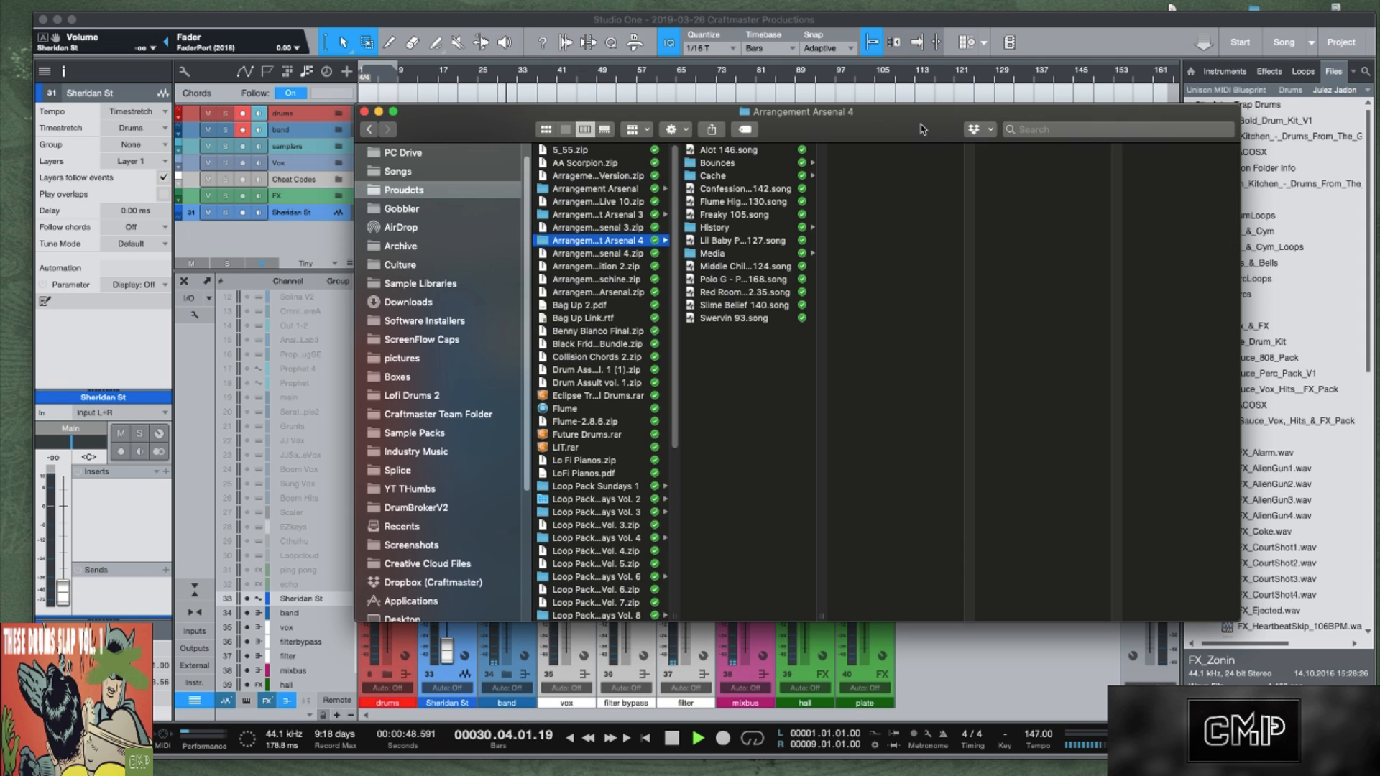
left_click_drag(823, 616, 905, 614)
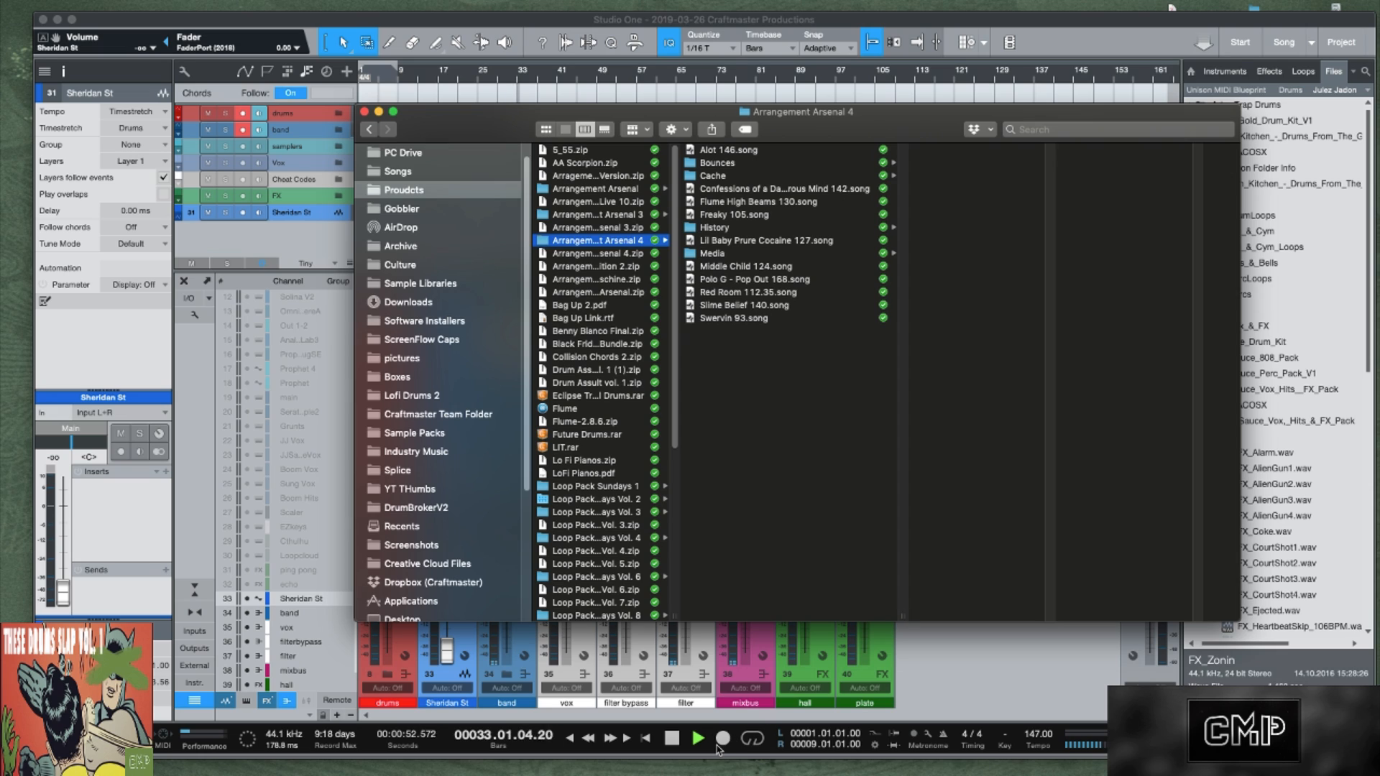
key("space")
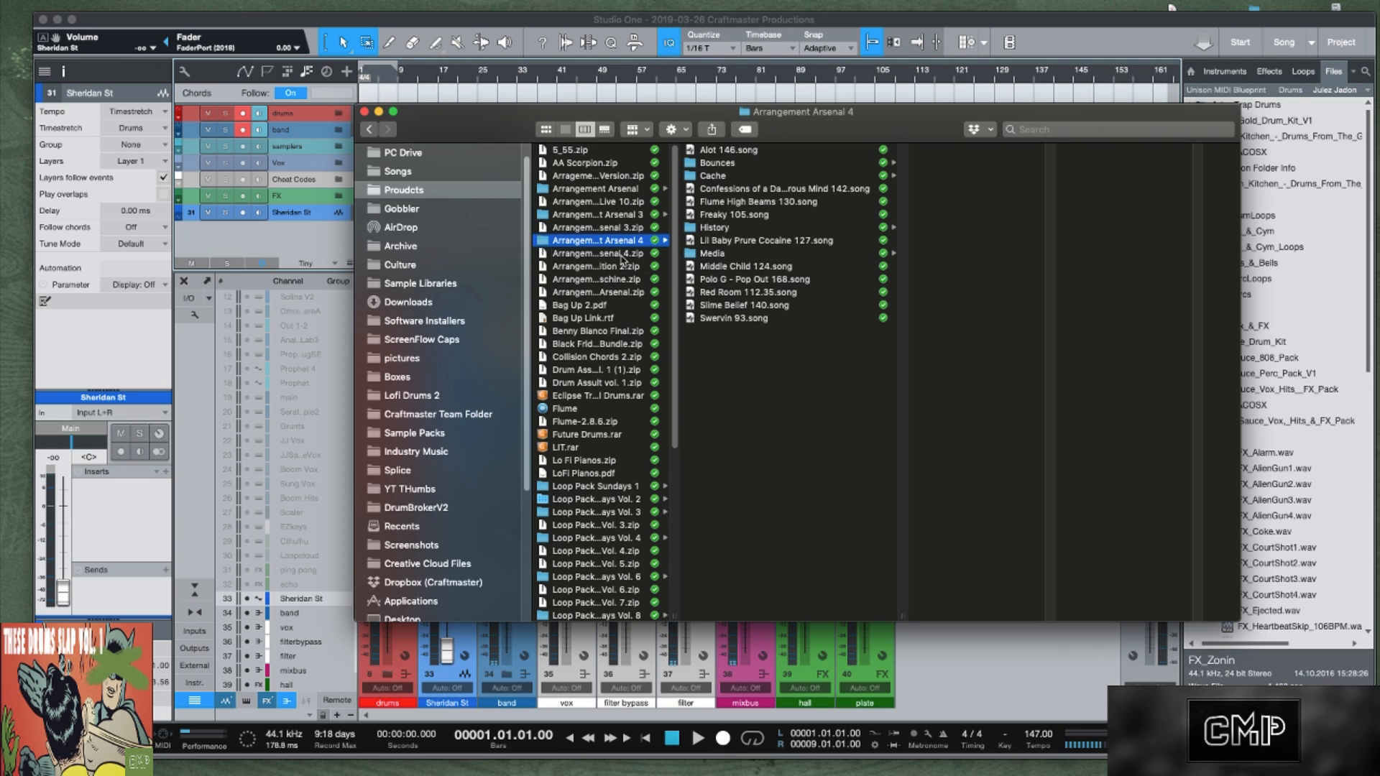
left_click_drag(593, 242, 705, 166)
left_click_drag(902, 615, 945, 615)
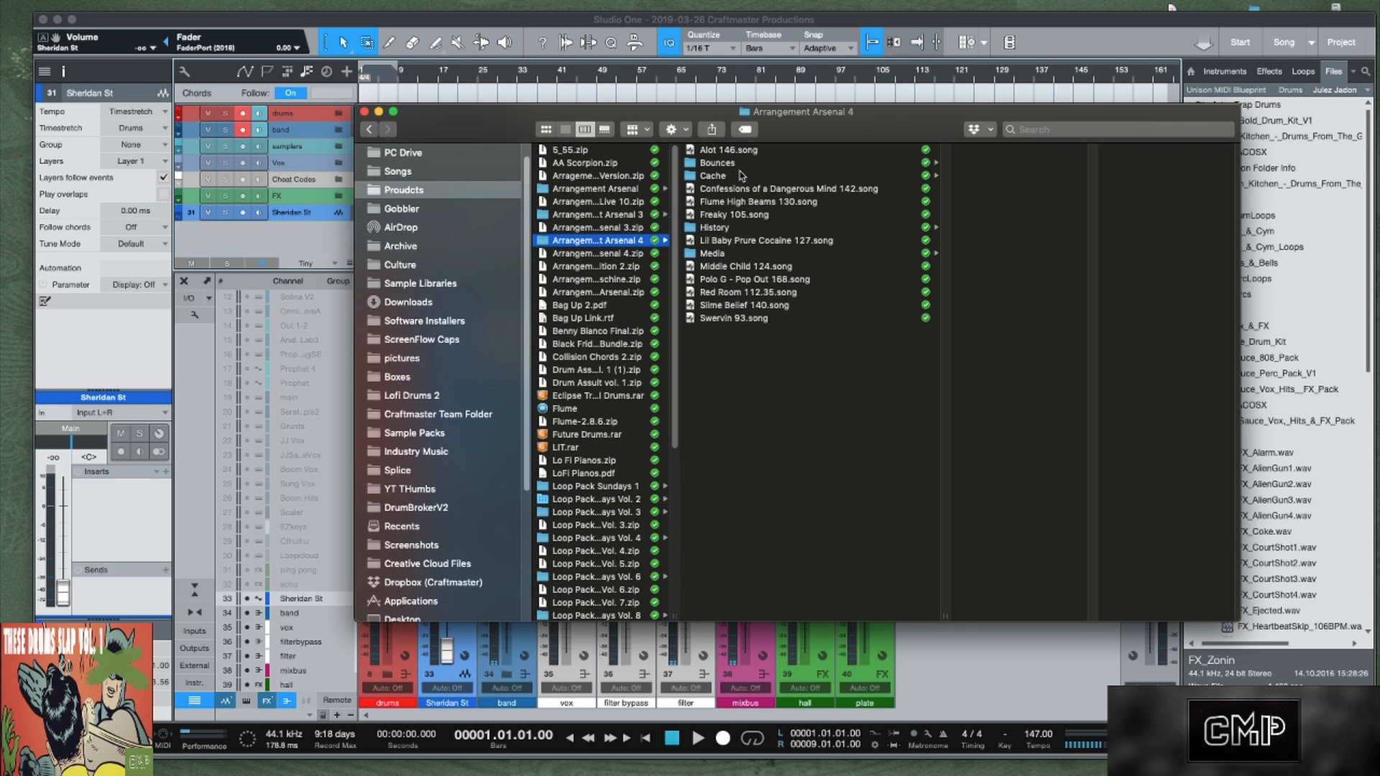
left_click(379, 113)
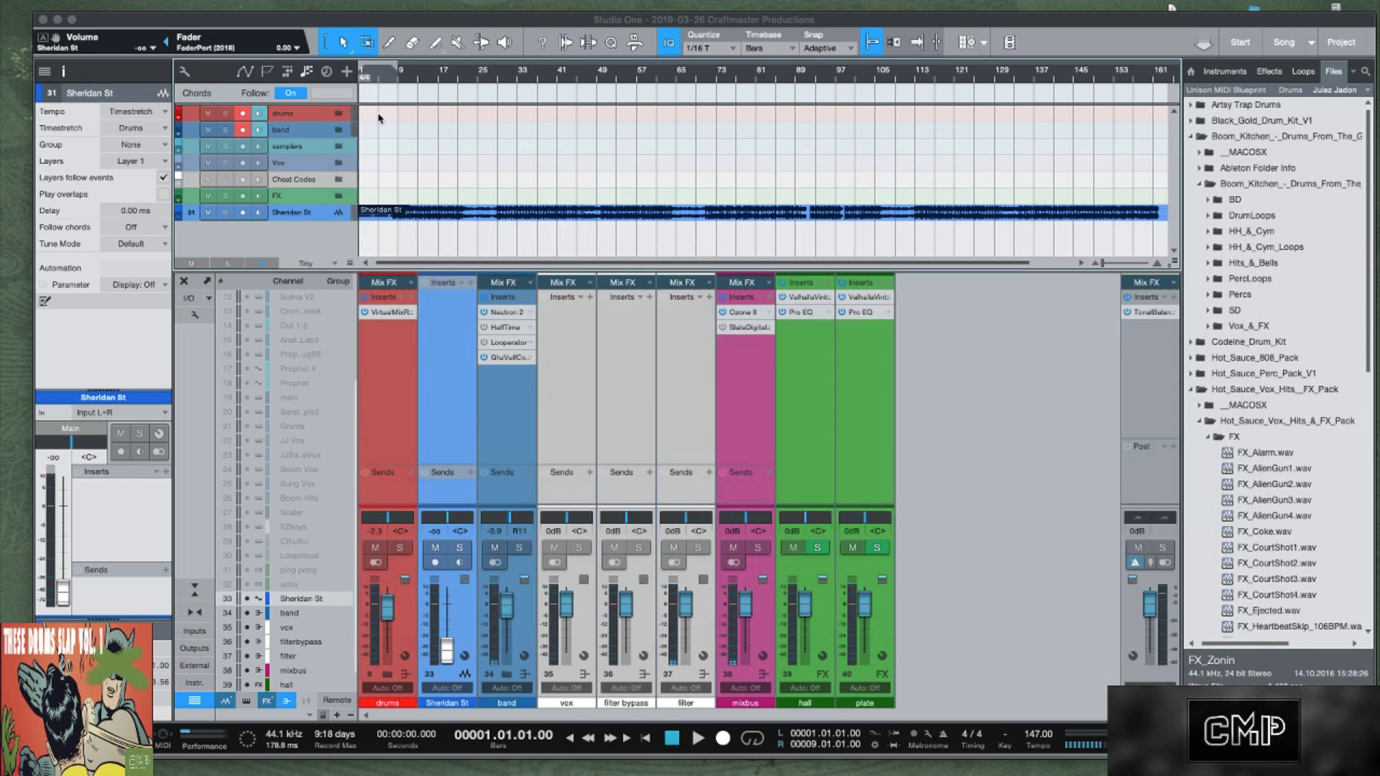
Mute the Sheridan St track and hide it from the arrangement.
right_click(332, 213)
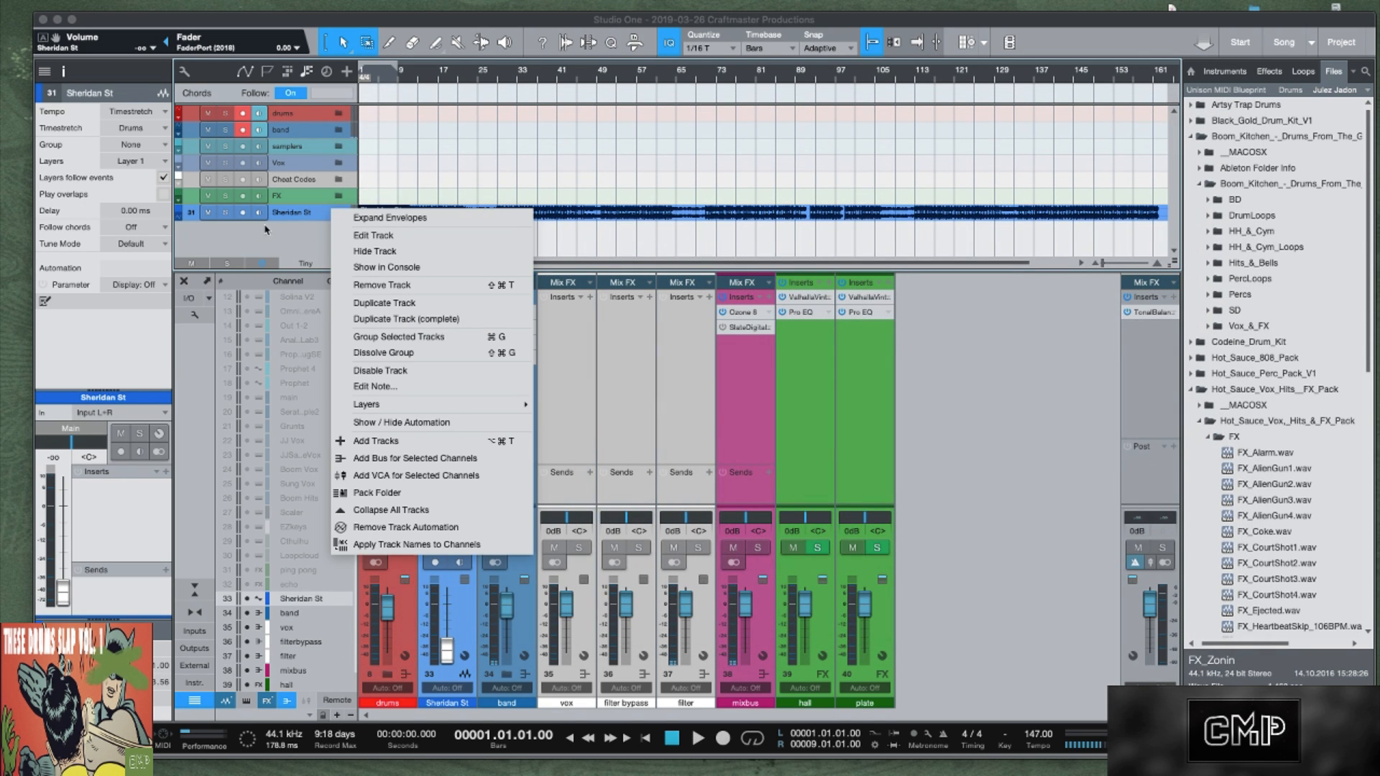
left_click(209, 214)
left_click(208, 213)
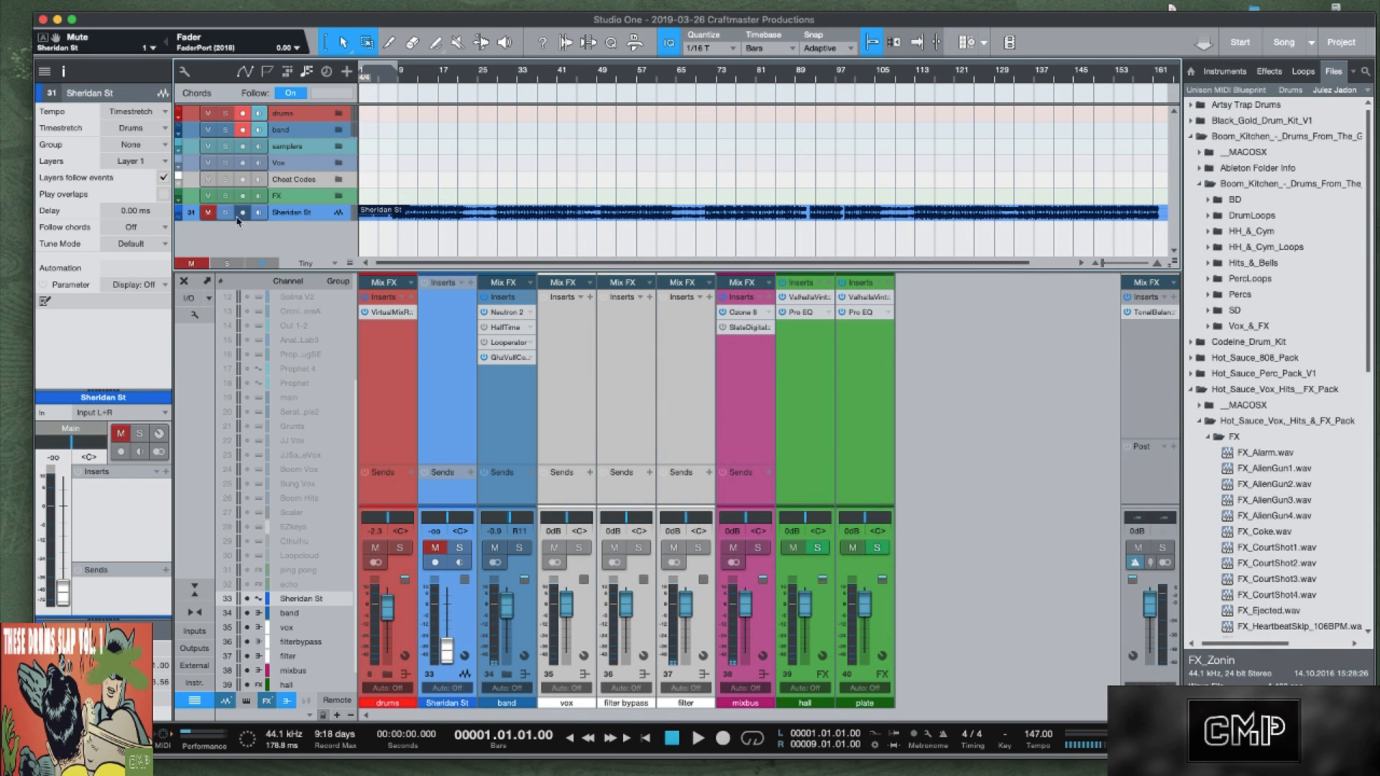
right_click(299, 214)
left_click(352, 255)
Hide the mixer console and set the arrangement's track height to Normal.
scroll(413, 189, "down", 3)
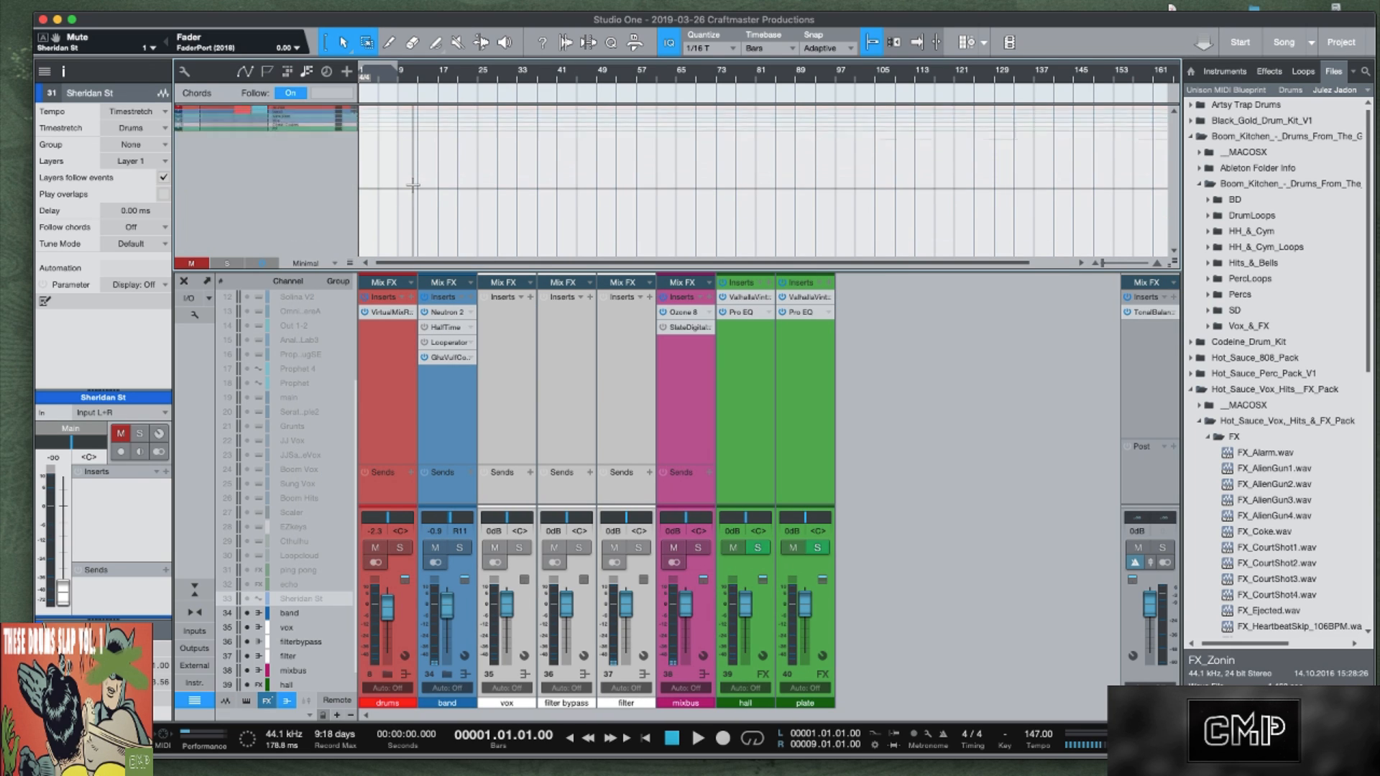
scroll(412, 179, "up", 5)
scroll(413, 179, "down", 3)
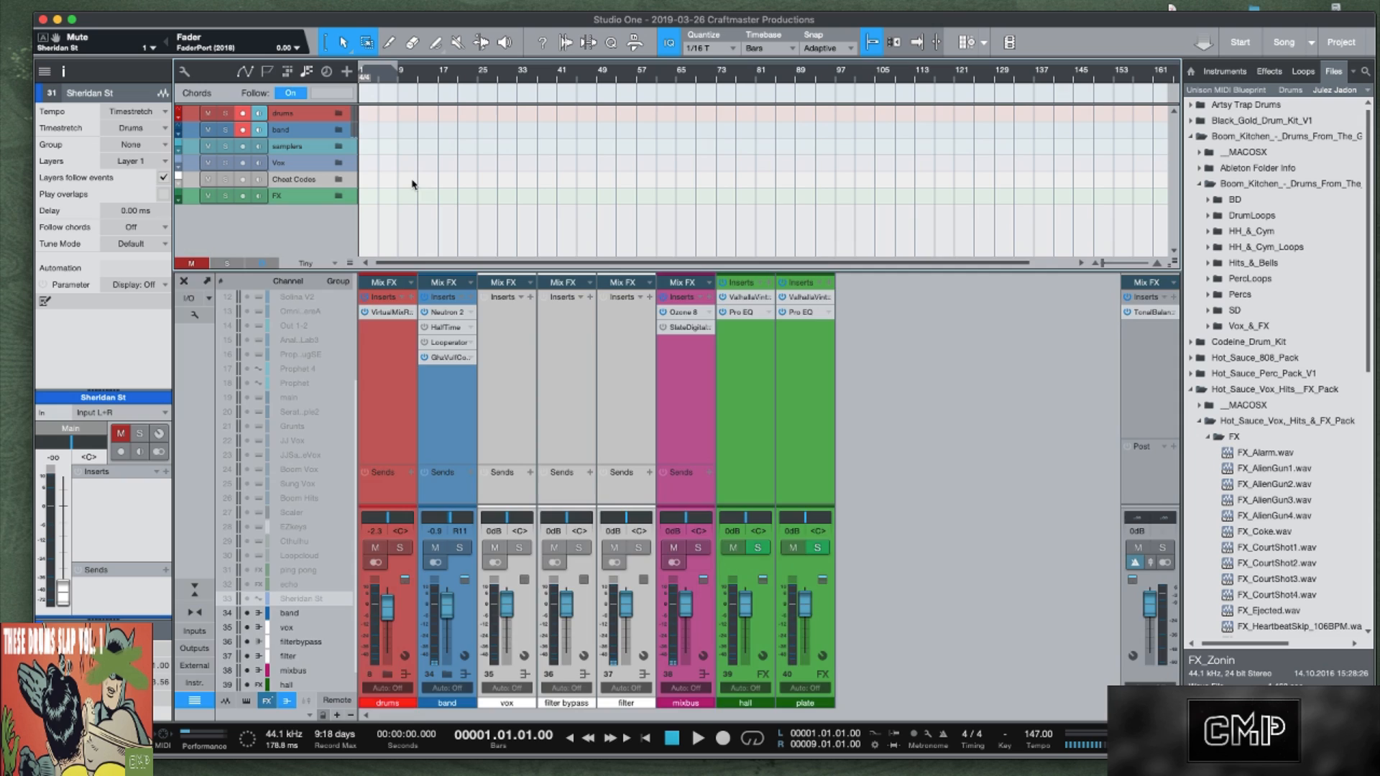
key("F3")
scroll(398, 213, "up", 3)
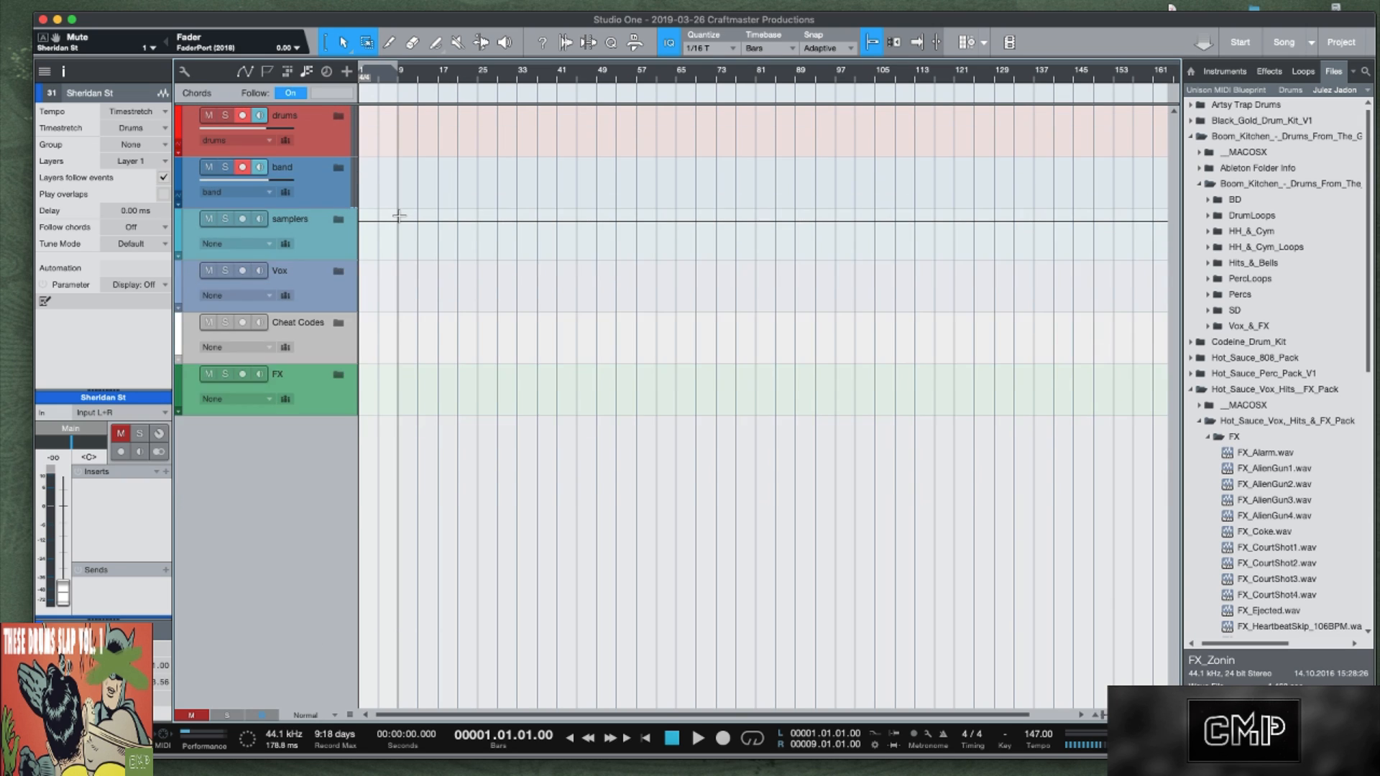
scroll(399, 215, "down", 1)
scroll(398, 215, "up", 1)
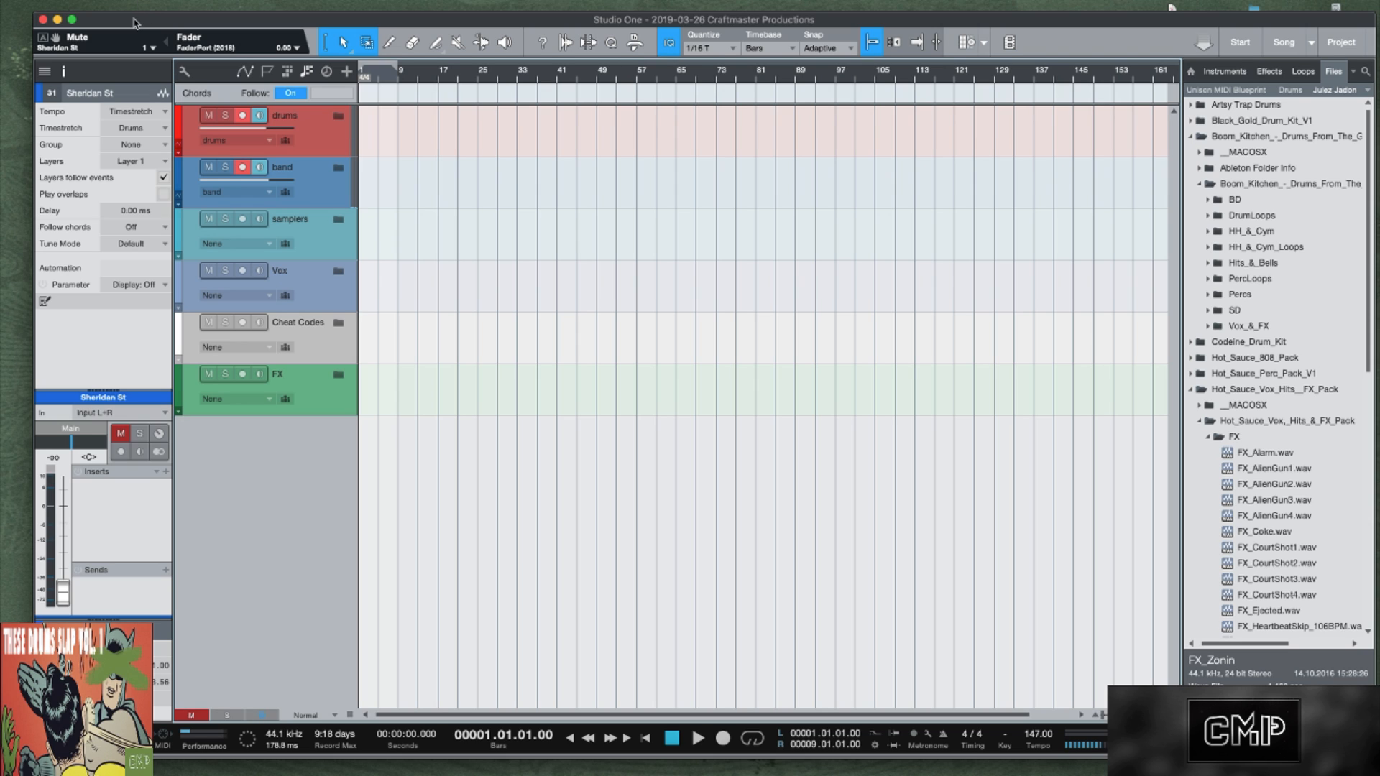
Open the song Middle Child 124.song from the Arrangement Arsenal 4 folder in Proudcts.
left_click(91, 8)
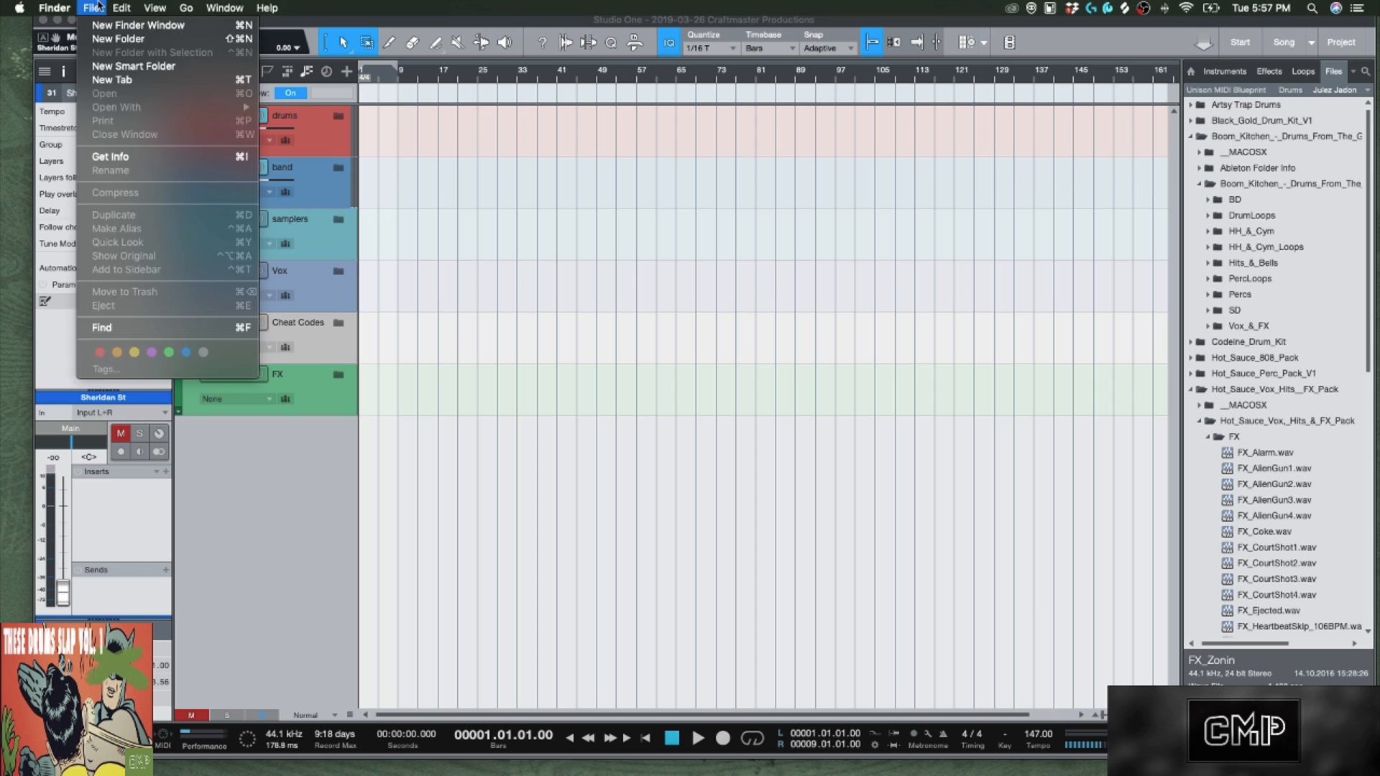
left_click(28, 53)
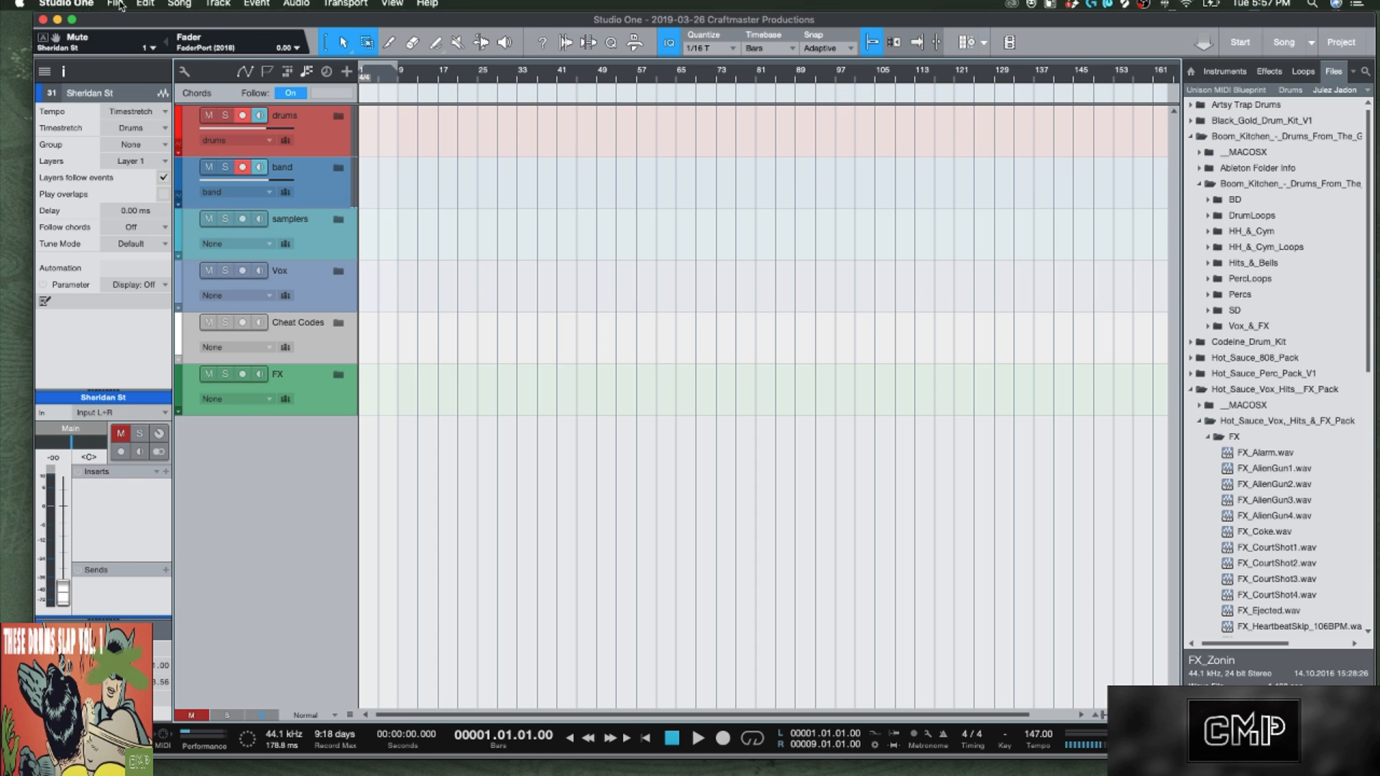
left_click(79, 7)
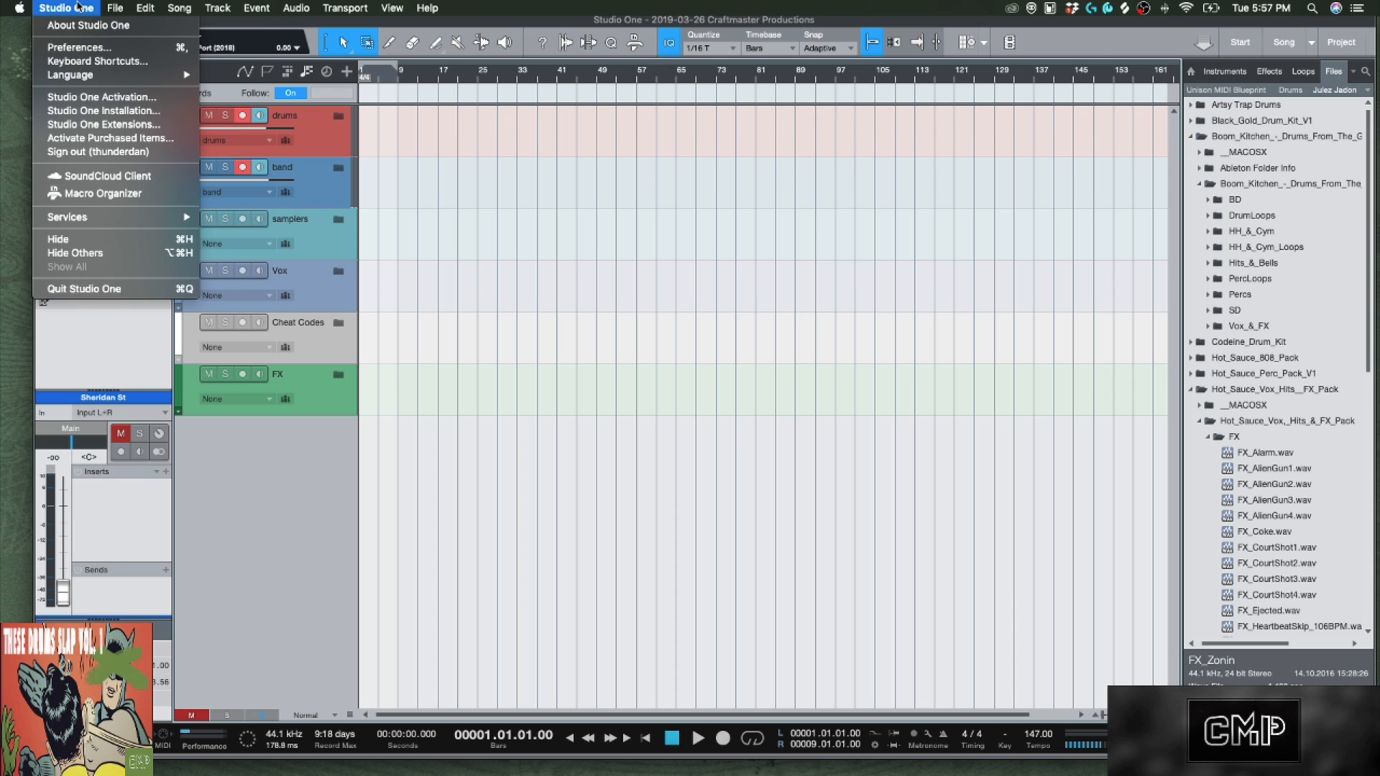
mouse_move(115, 8)
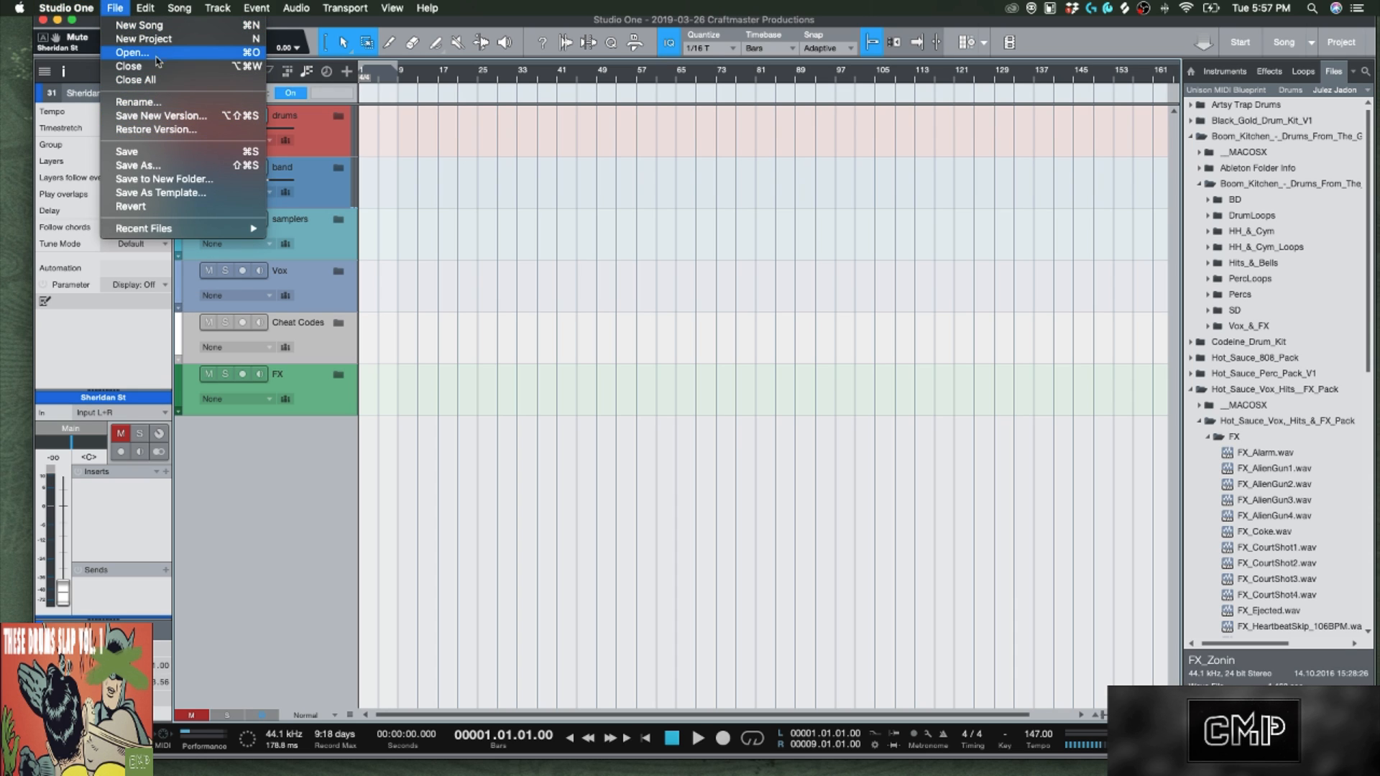
left_click(155, 54)
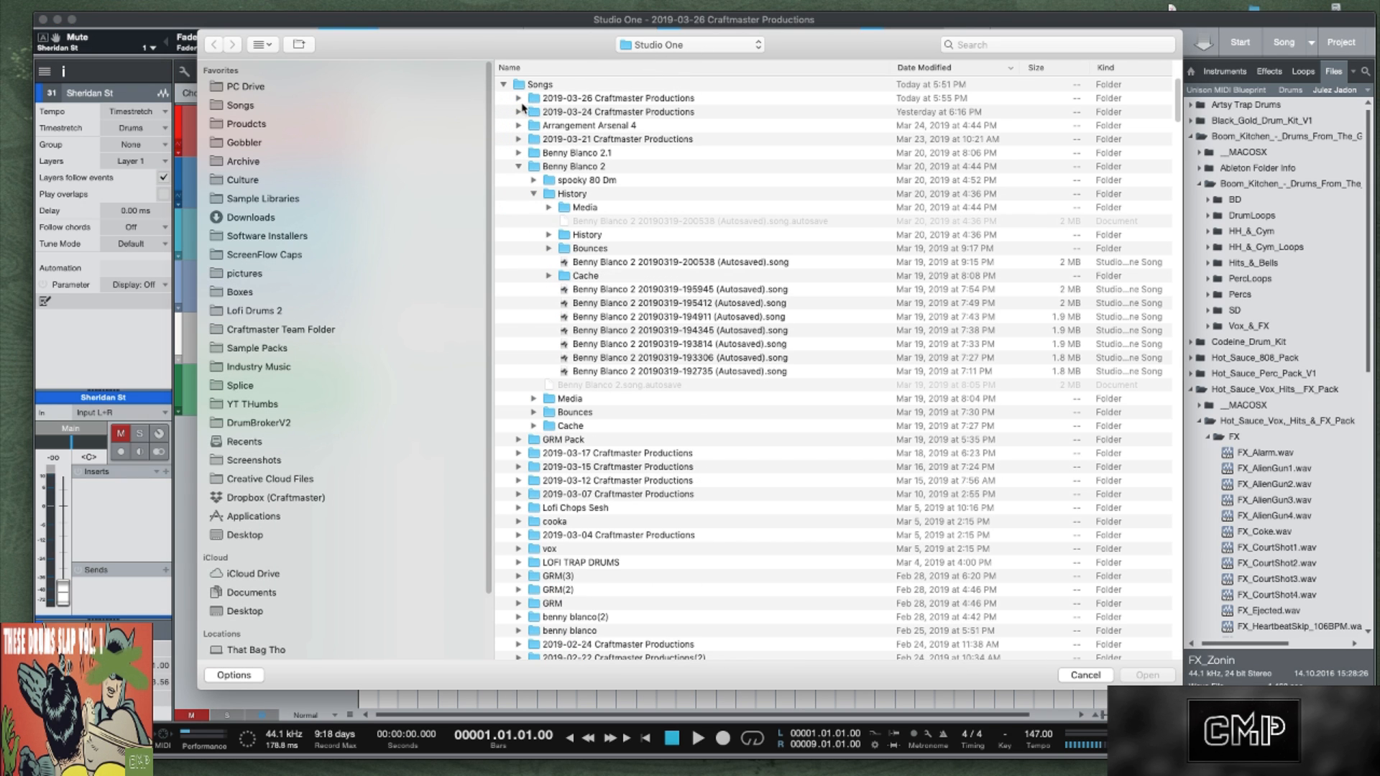
left_click(504, 84)
left_click(247, 123)
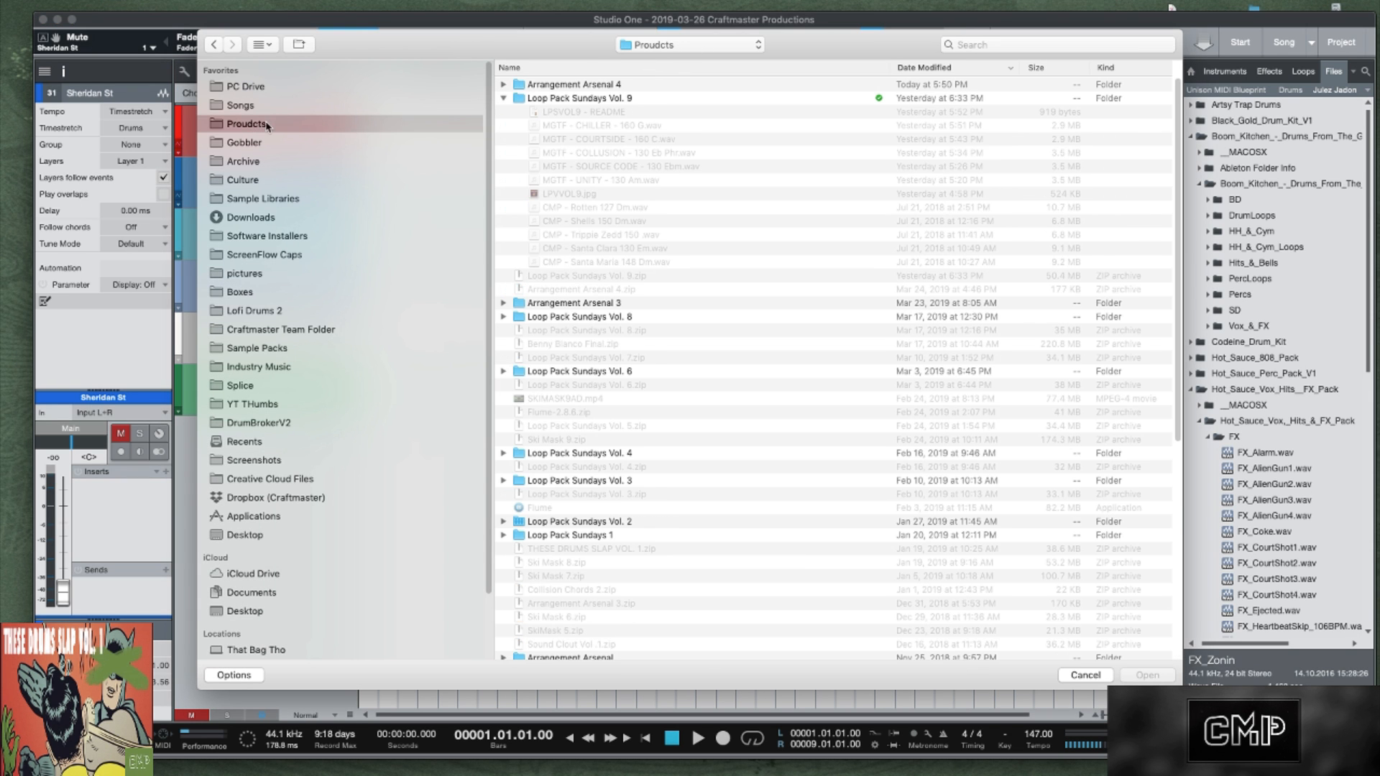
left_click(503, 98)
left_click(503, 84)
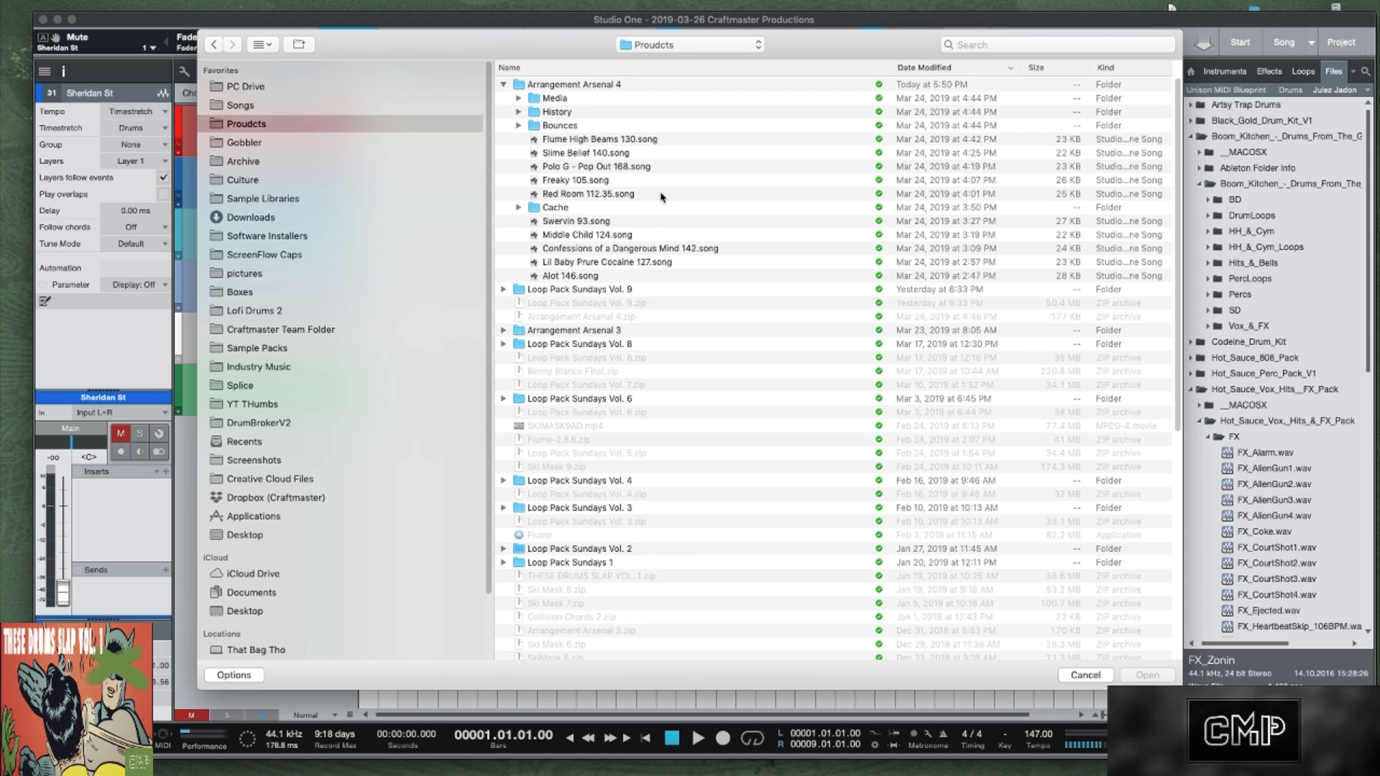
double_click(569, 234)
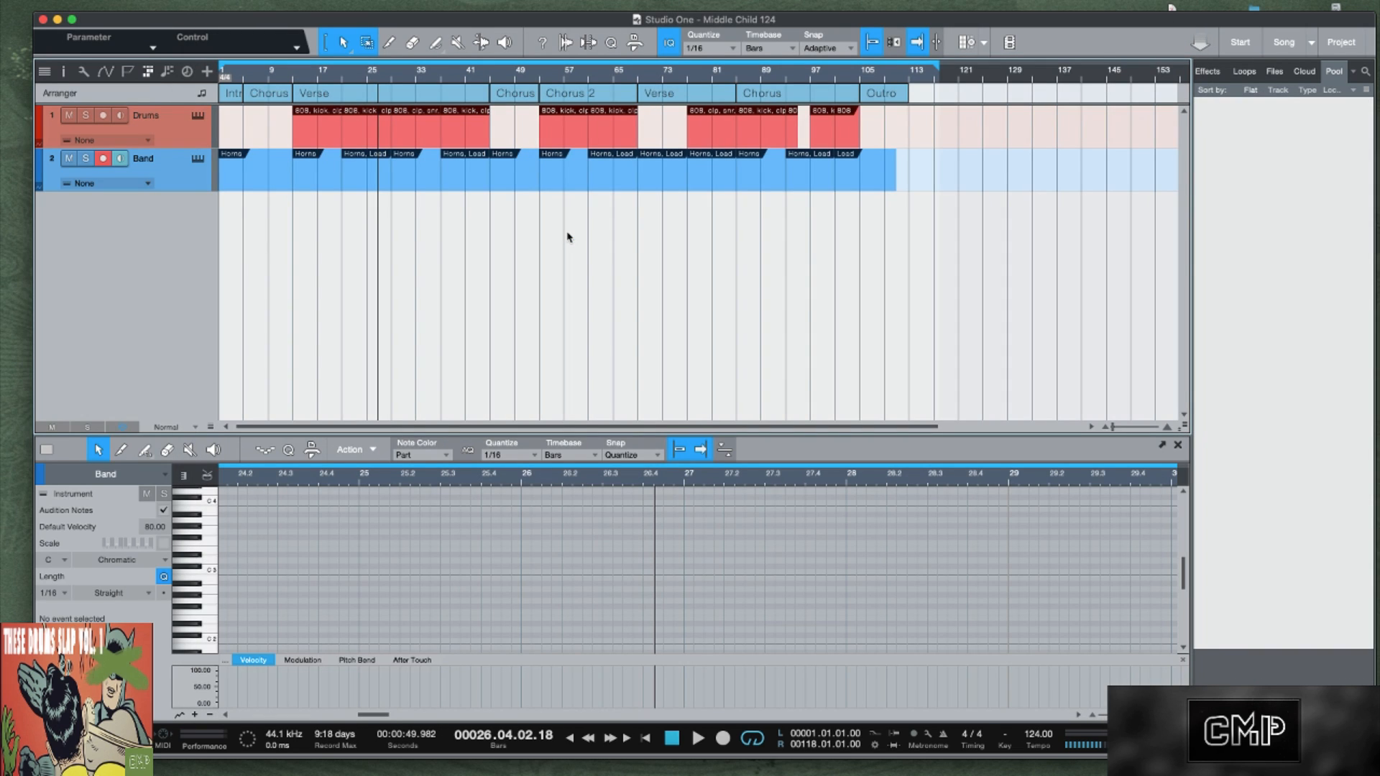
Set the track height to Medium and examine the song's arranger sections along the timeline.
key("shift+e")
key("shift+e")
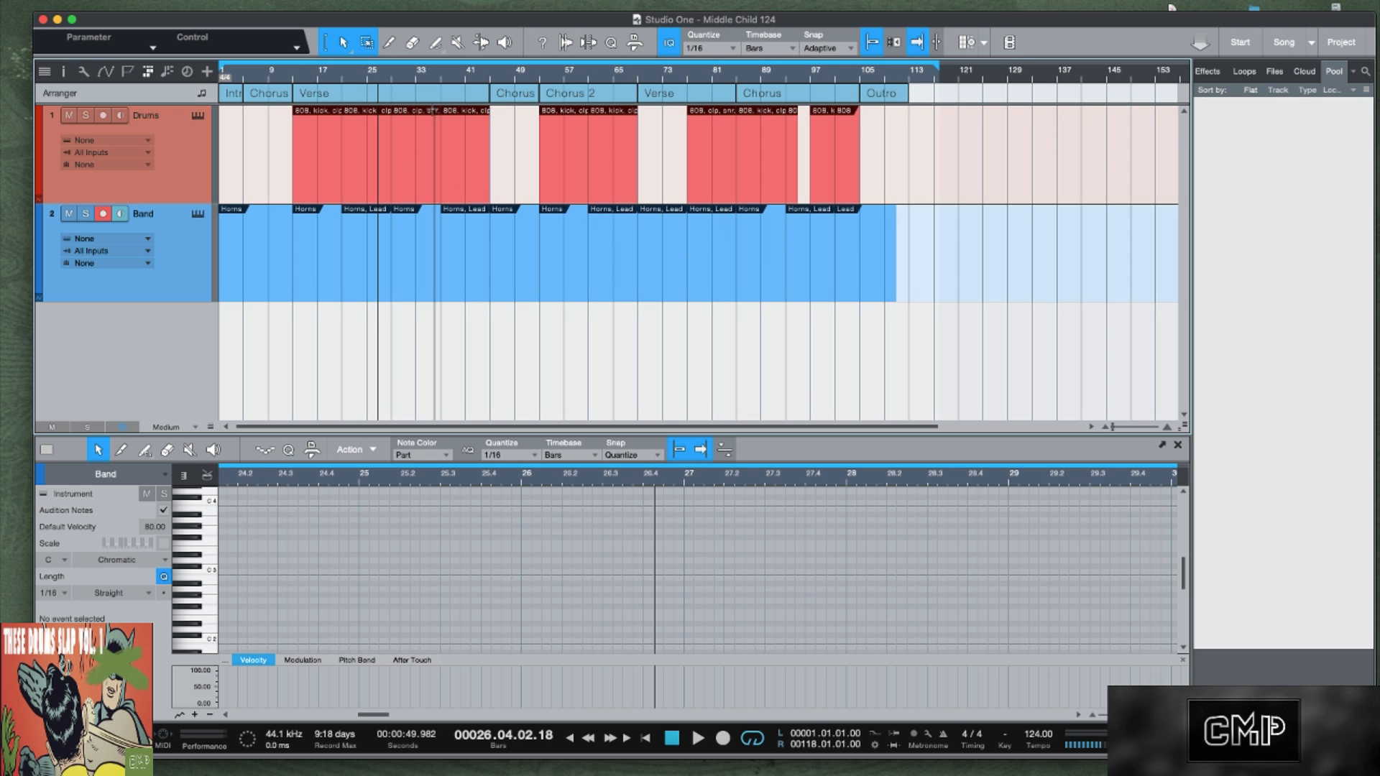
left_click_drag(292, 80, 463, 99)
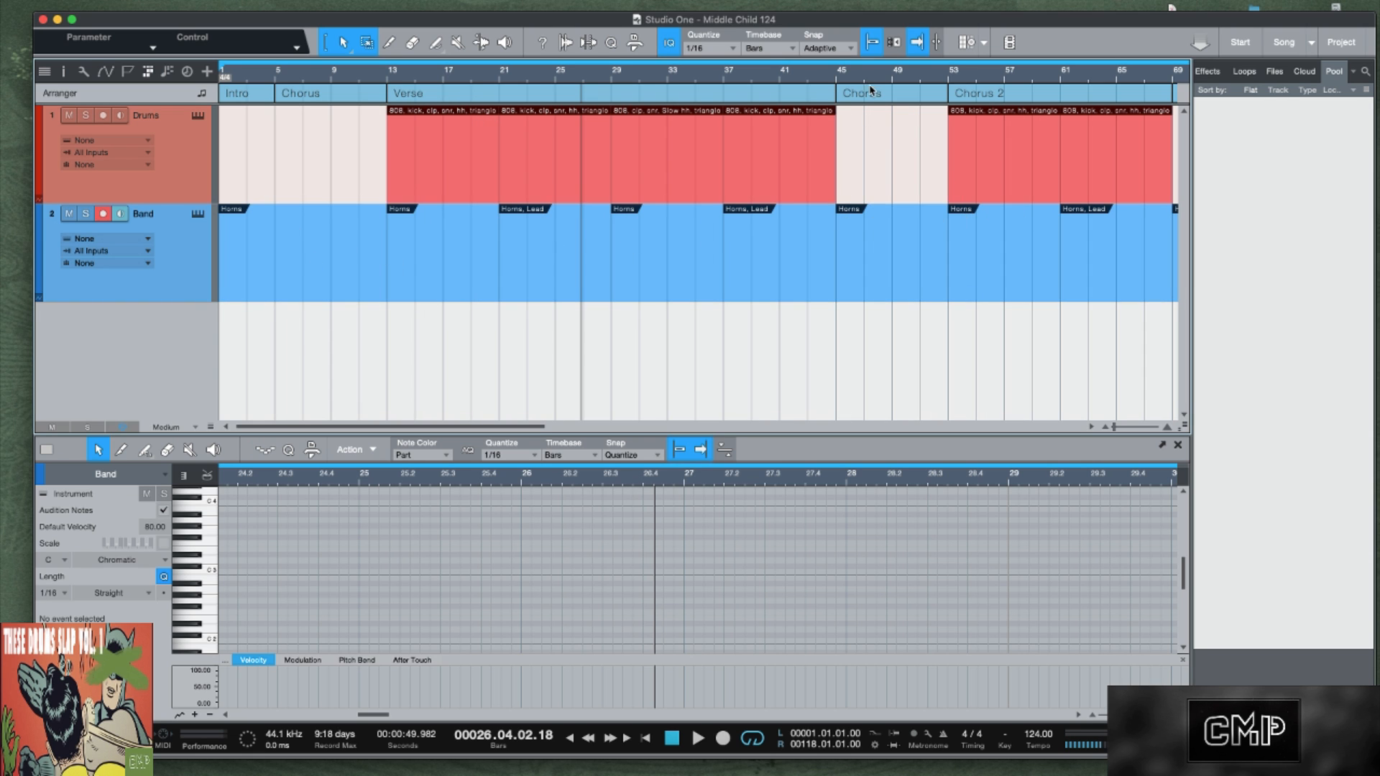
scroll(852, 99, "up", 3)
scroll(851, 101, "down", 5)
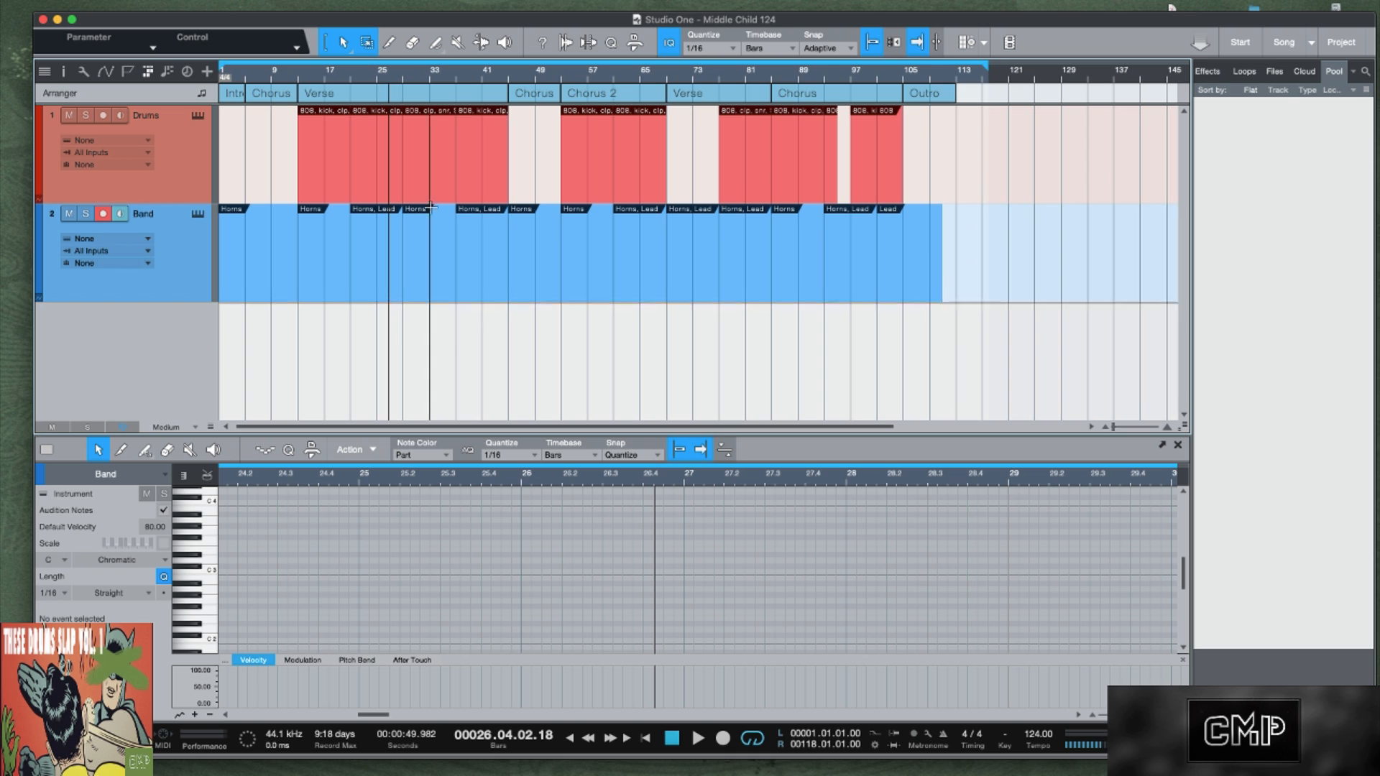
Select all instrument parts on the Drums track and copy them, noting where the first Verse starts.
left_click_drag(1006, 171, 251, 157)
right_click(333, 165)
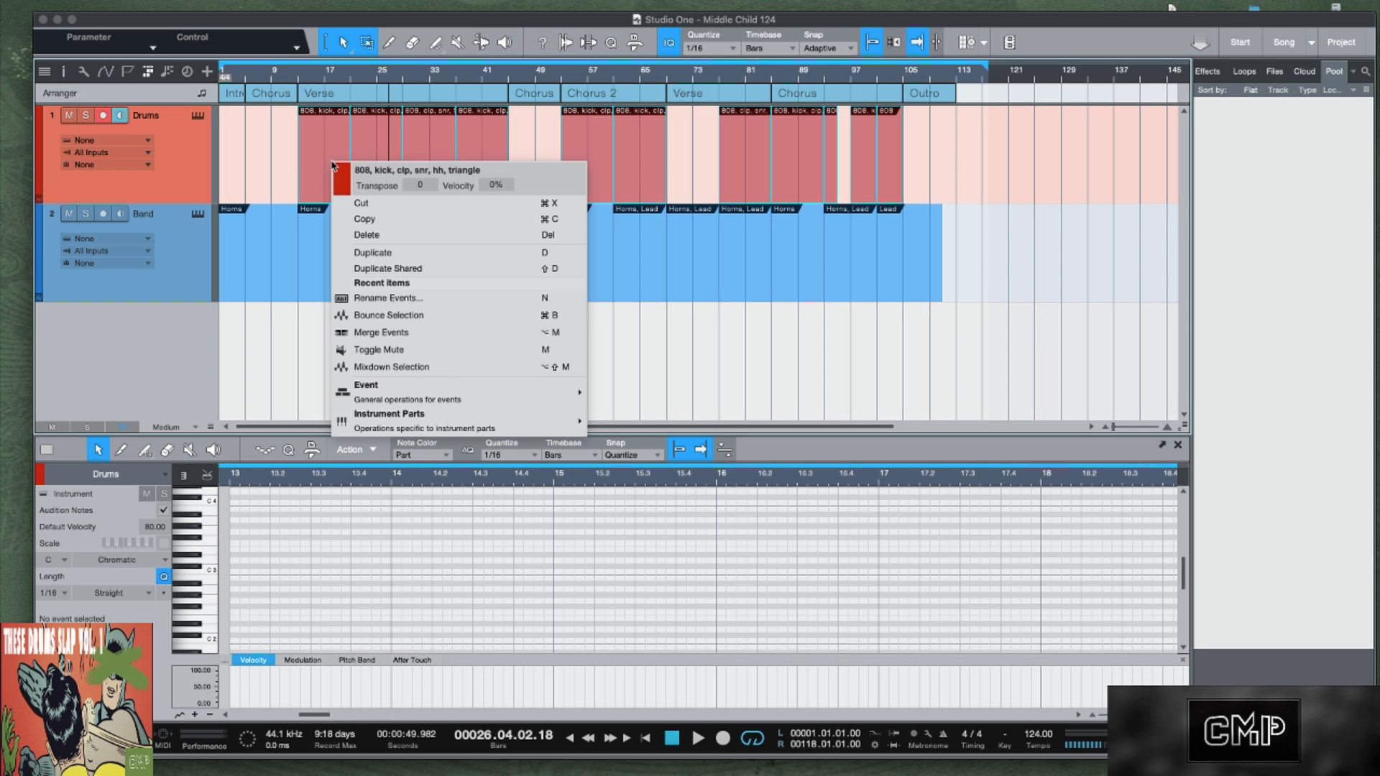
left_click(374, 219)
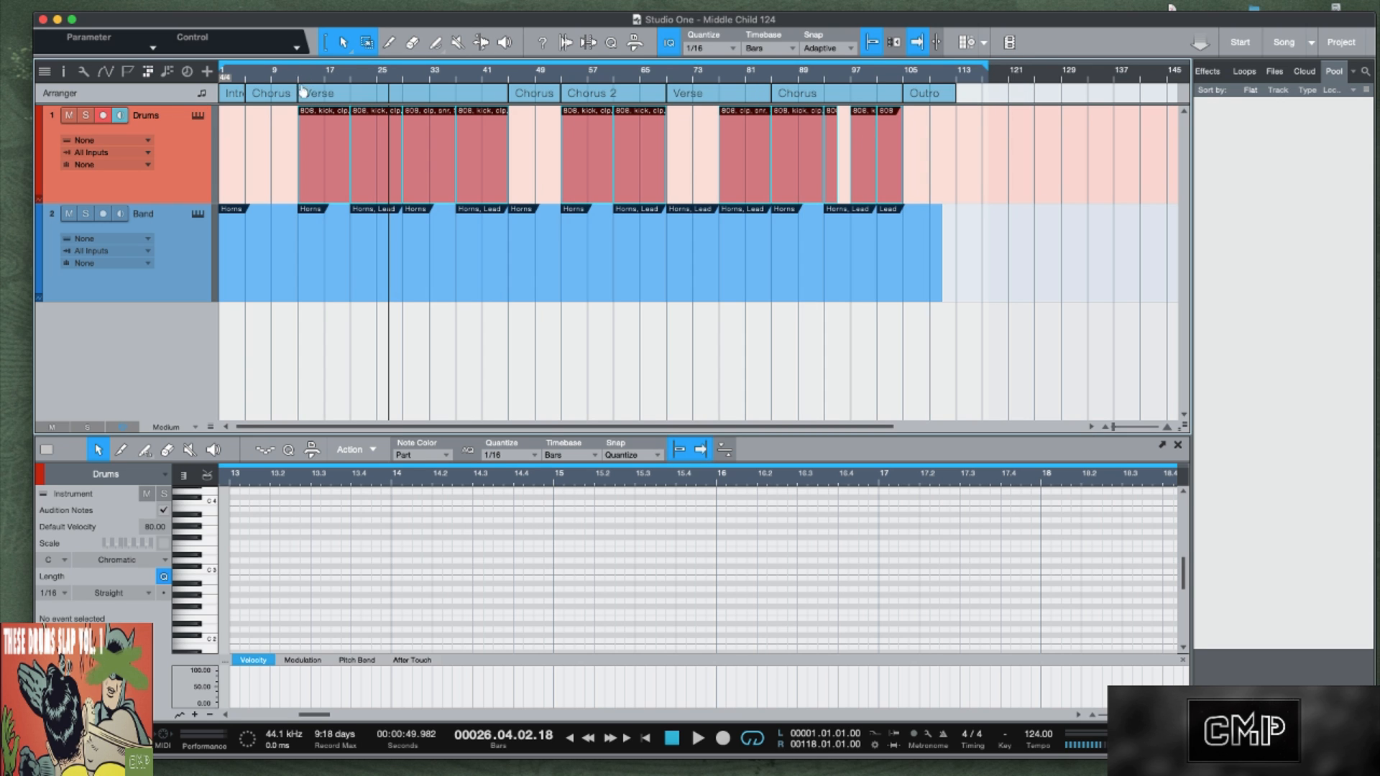
left_click_drag(302, 92, 373, 78)
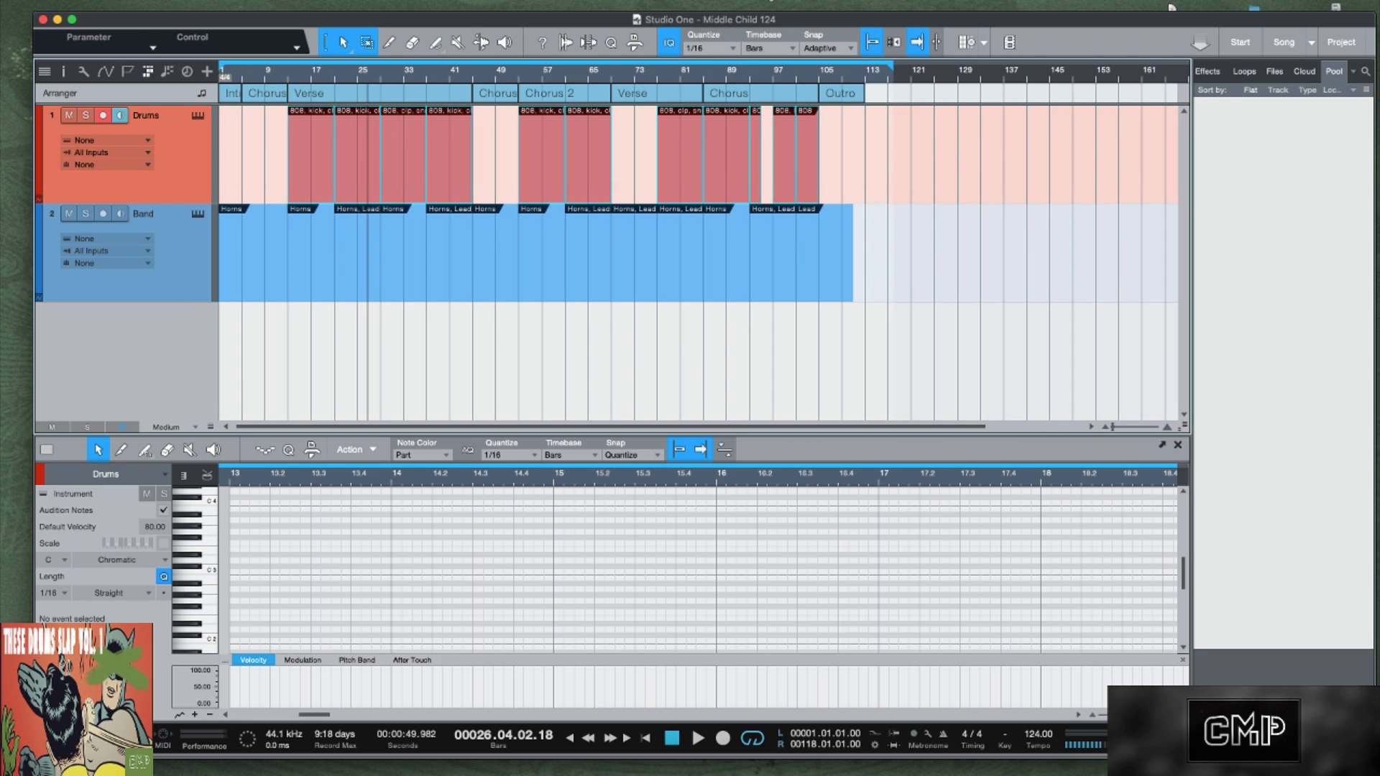
Switch to the 2019-03-26 Craftmaster Productions song and add two instrument tracks named 808.
left_click(1311, 42)
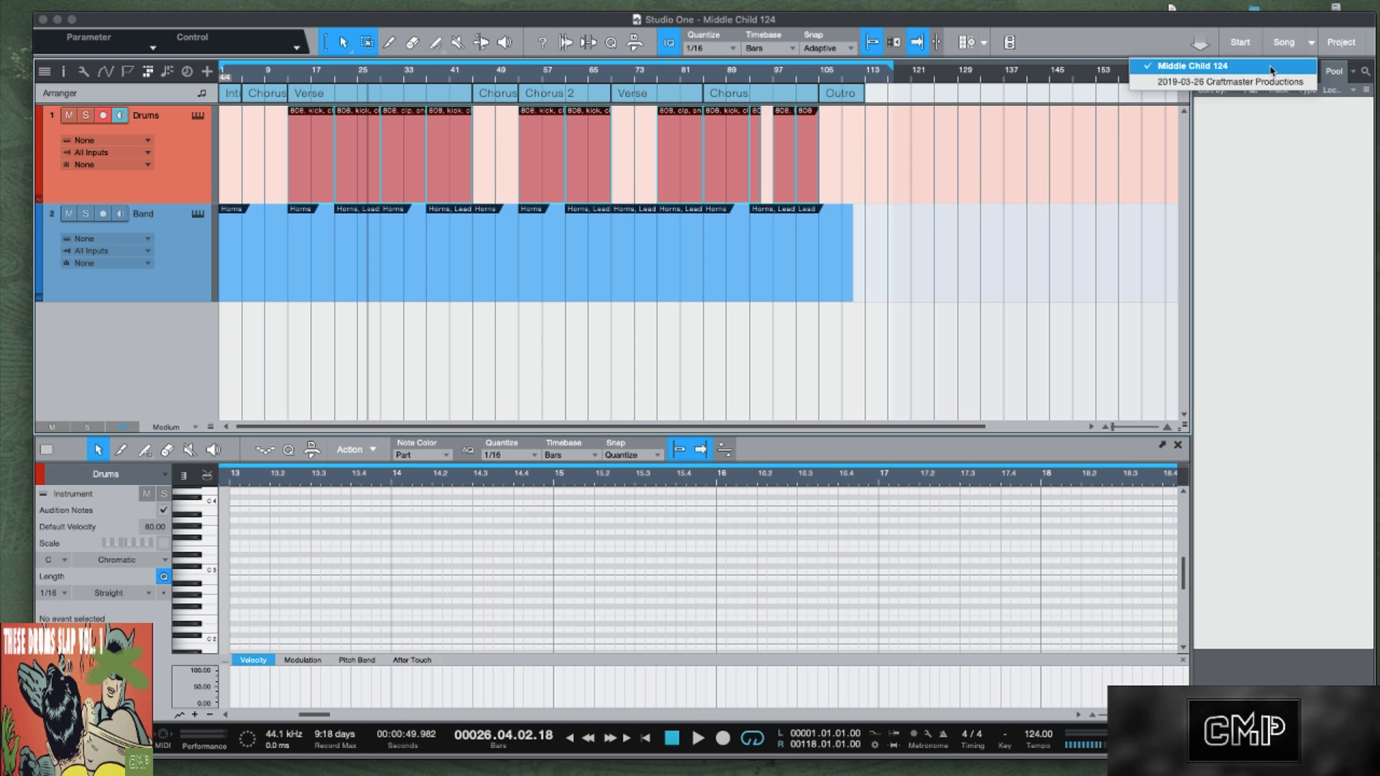
left_click(1186, 91)
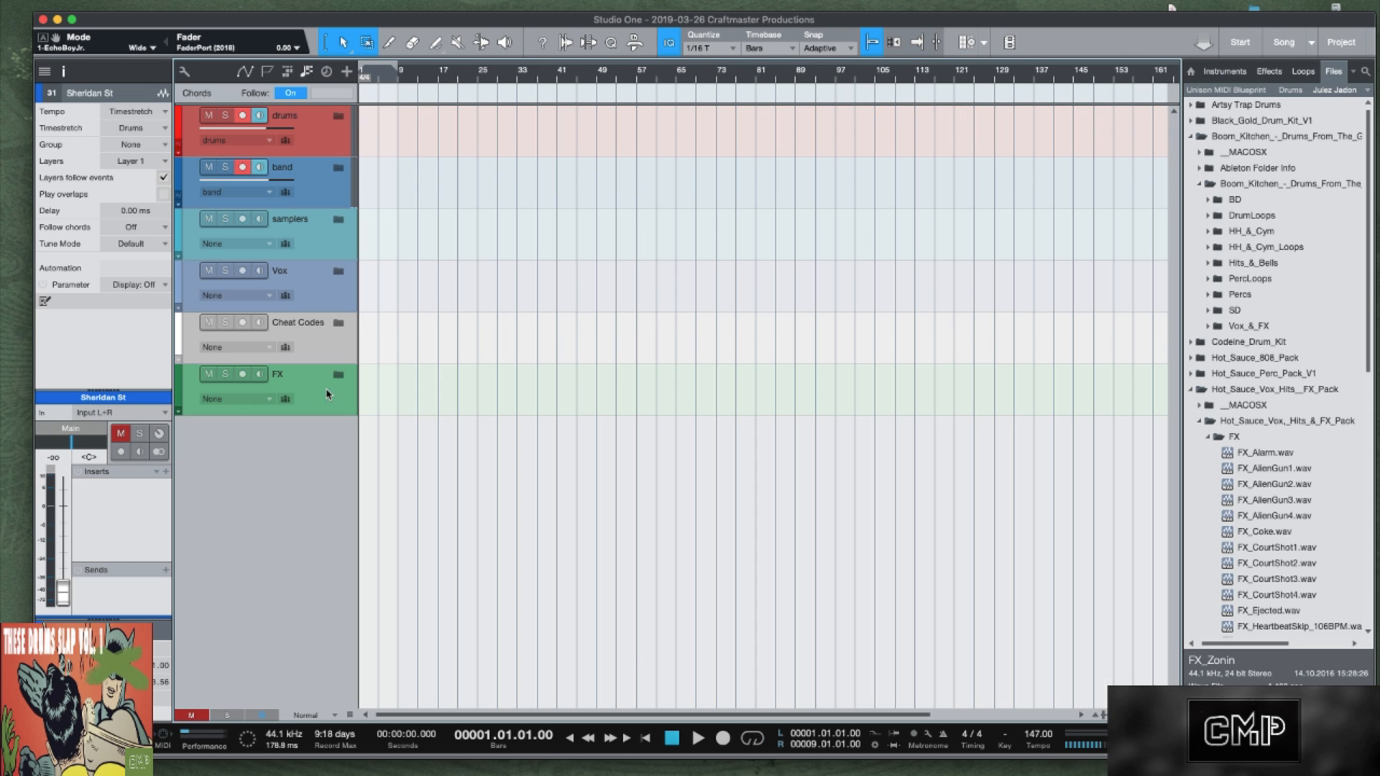
right_click(267, 474)
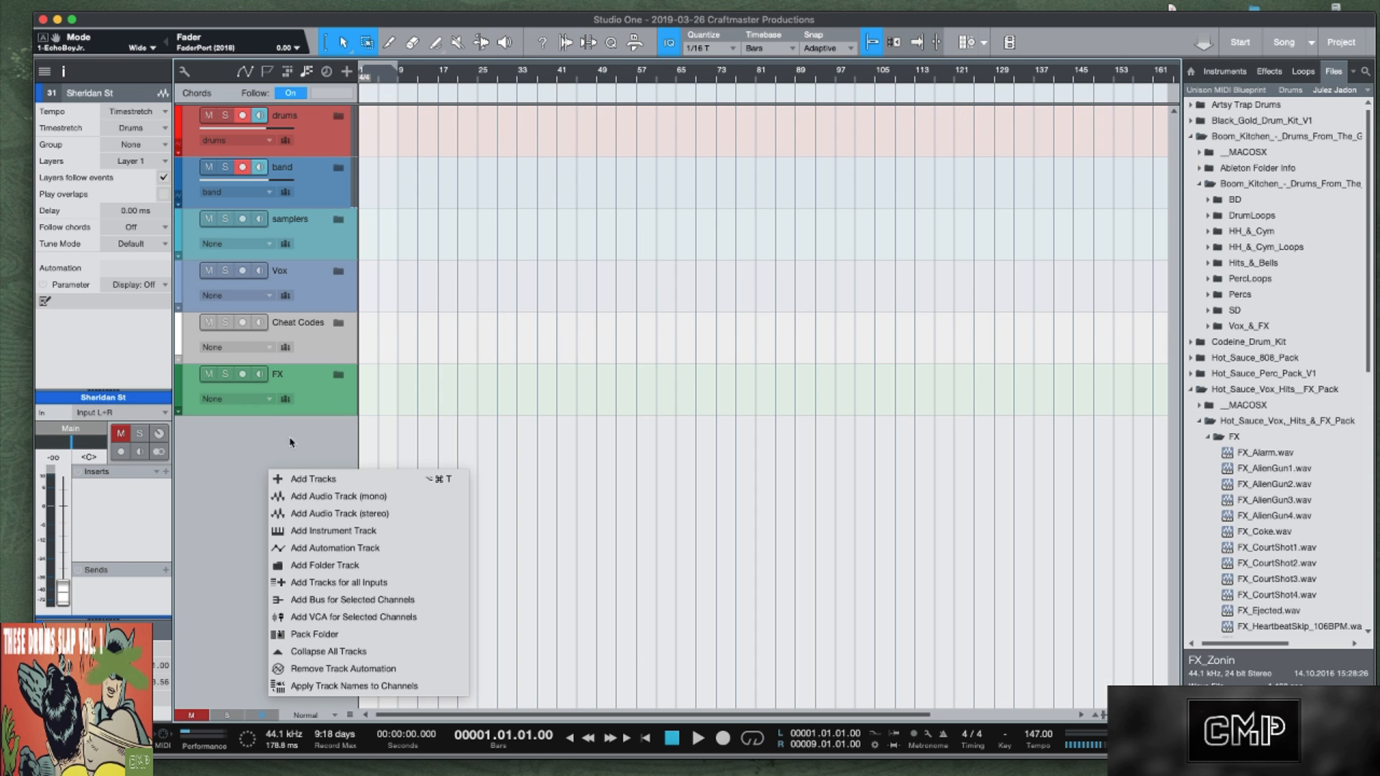
left_click(299, 478)
left_click(637, 211)
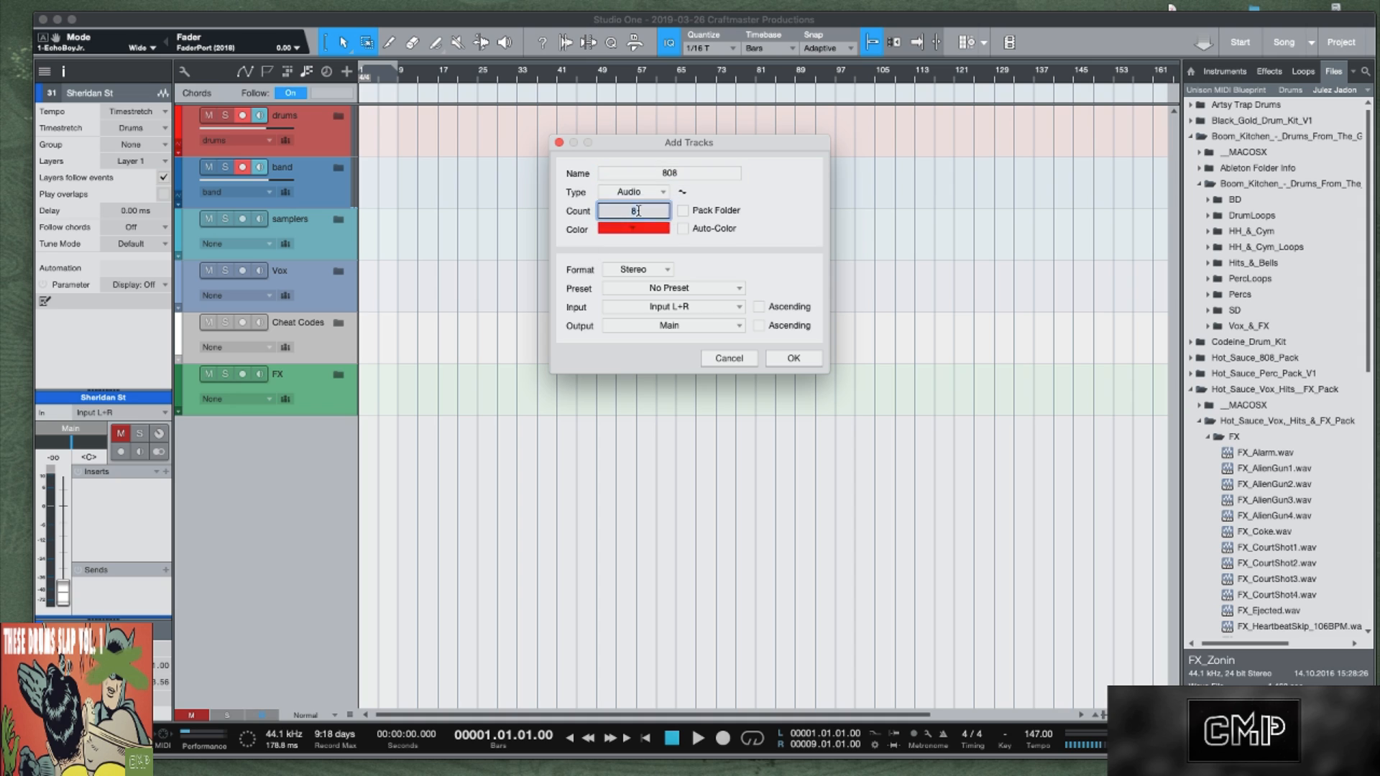
type("2")
left_click(663, 191)
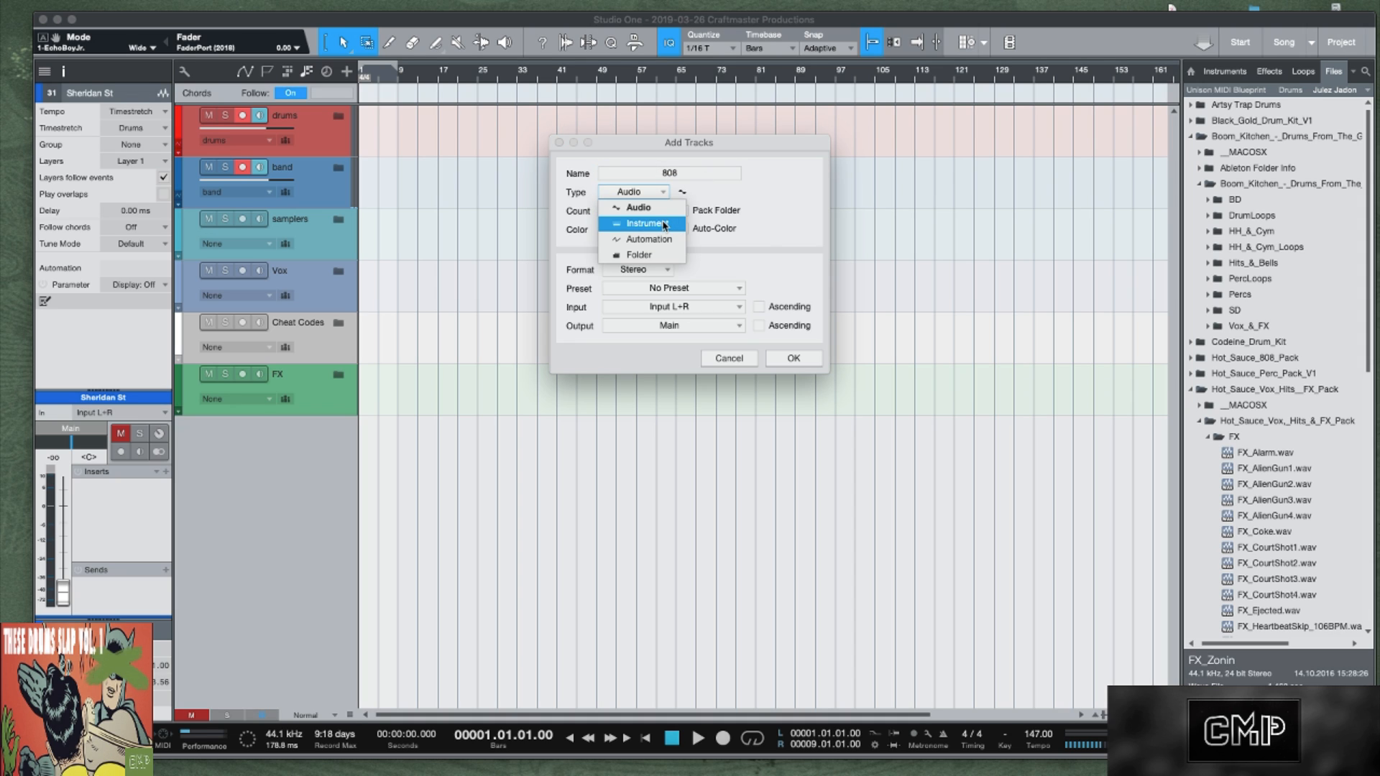
left_click(665, 225)
left_click(806, 363)
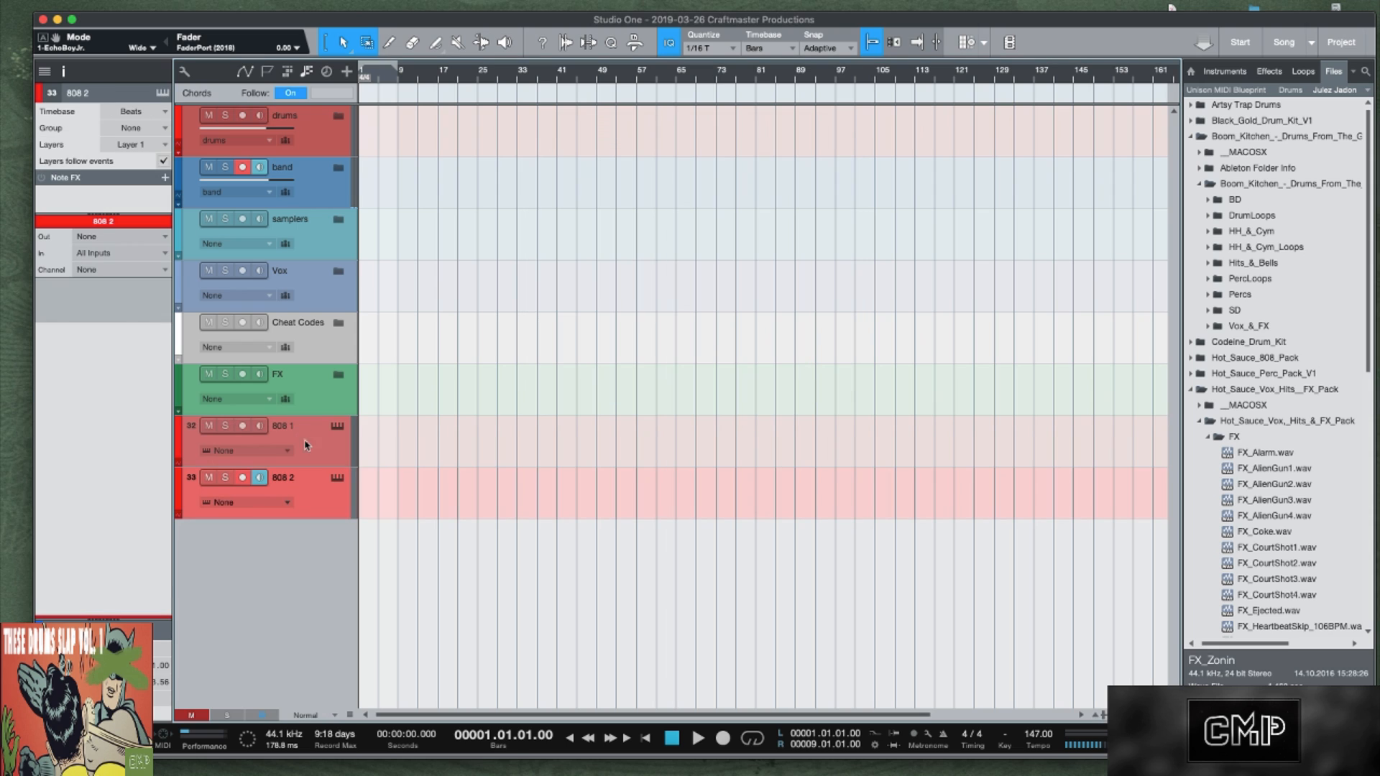
Paste the copied drum parts onto the 808 1 track starting at bar 13.
left_click(342, 462)
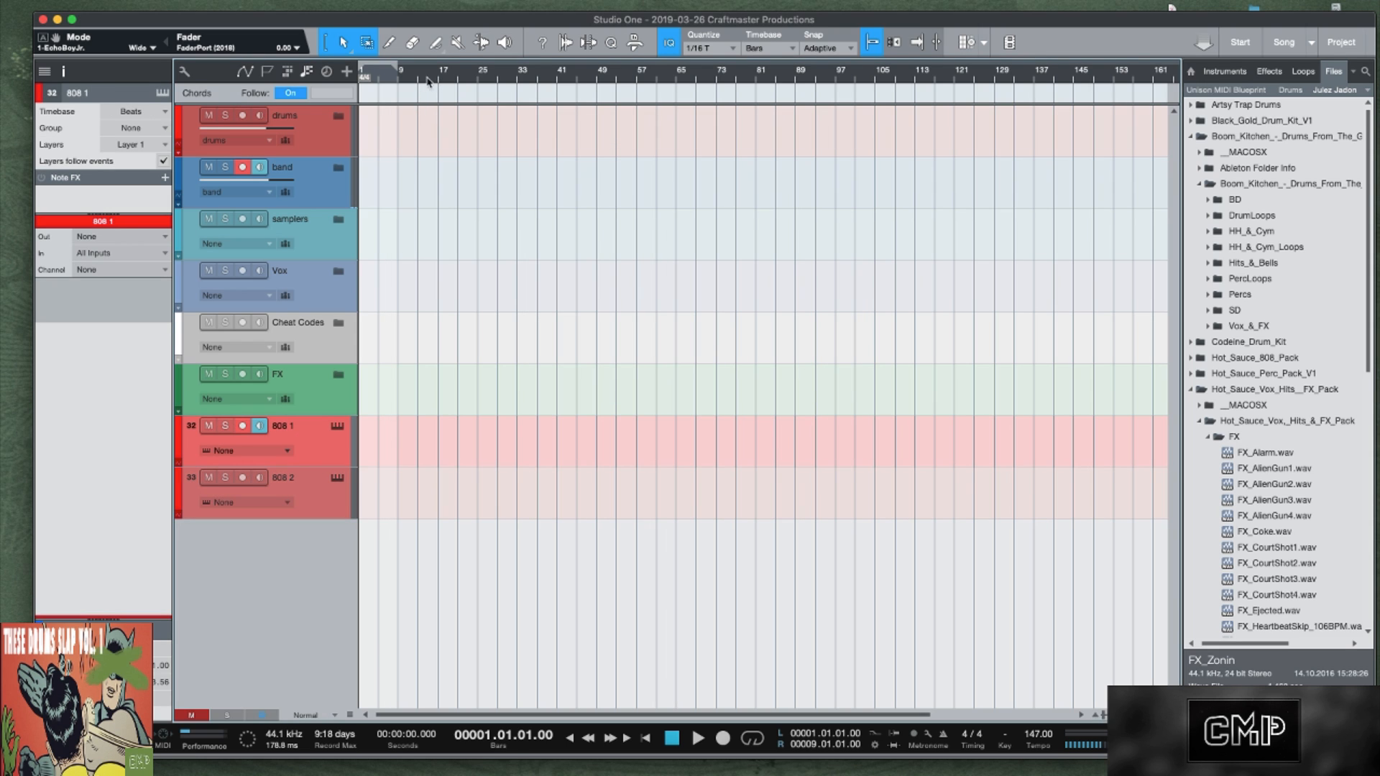
left_click(419, 82)
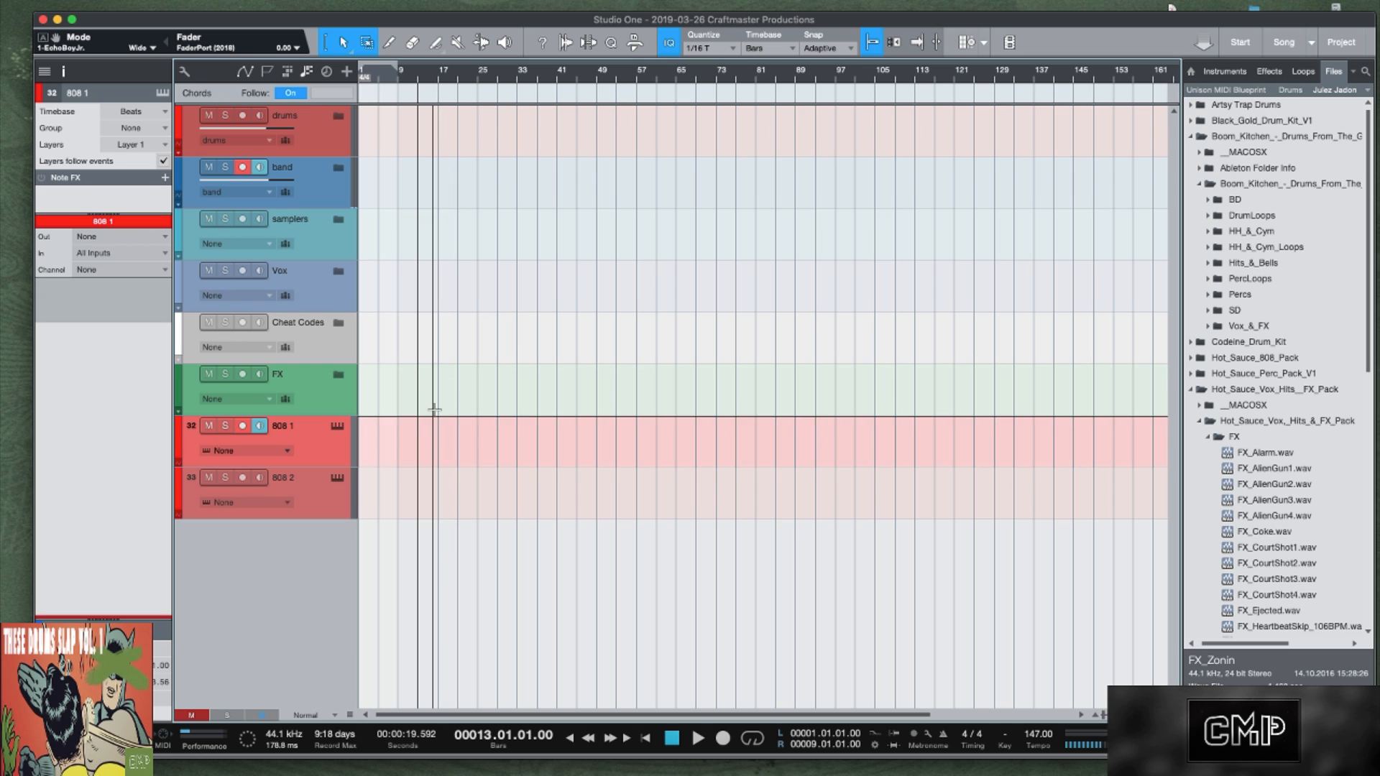
key("super+v")
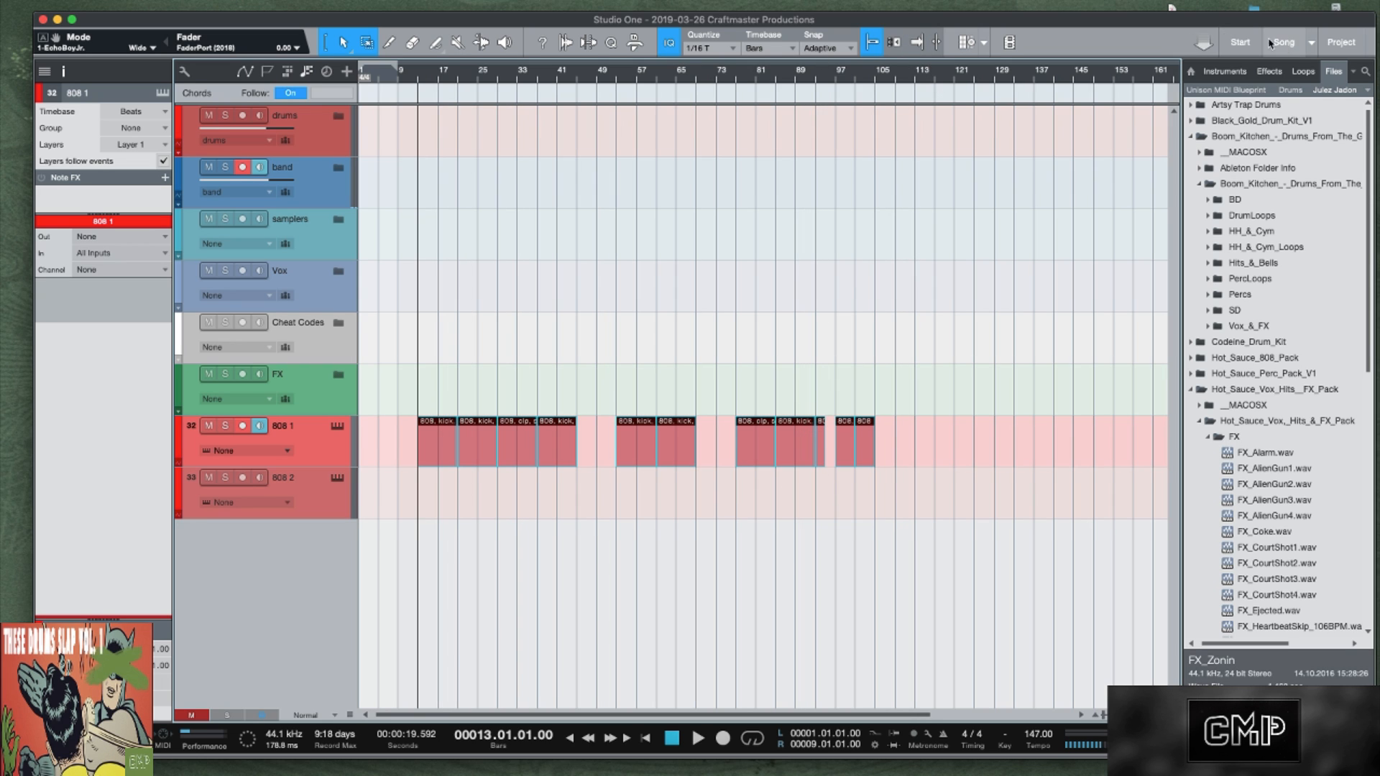
Switch to the Middle Child 124 song and copy all instrument parts on the Band track.
left_click(1312, 43)
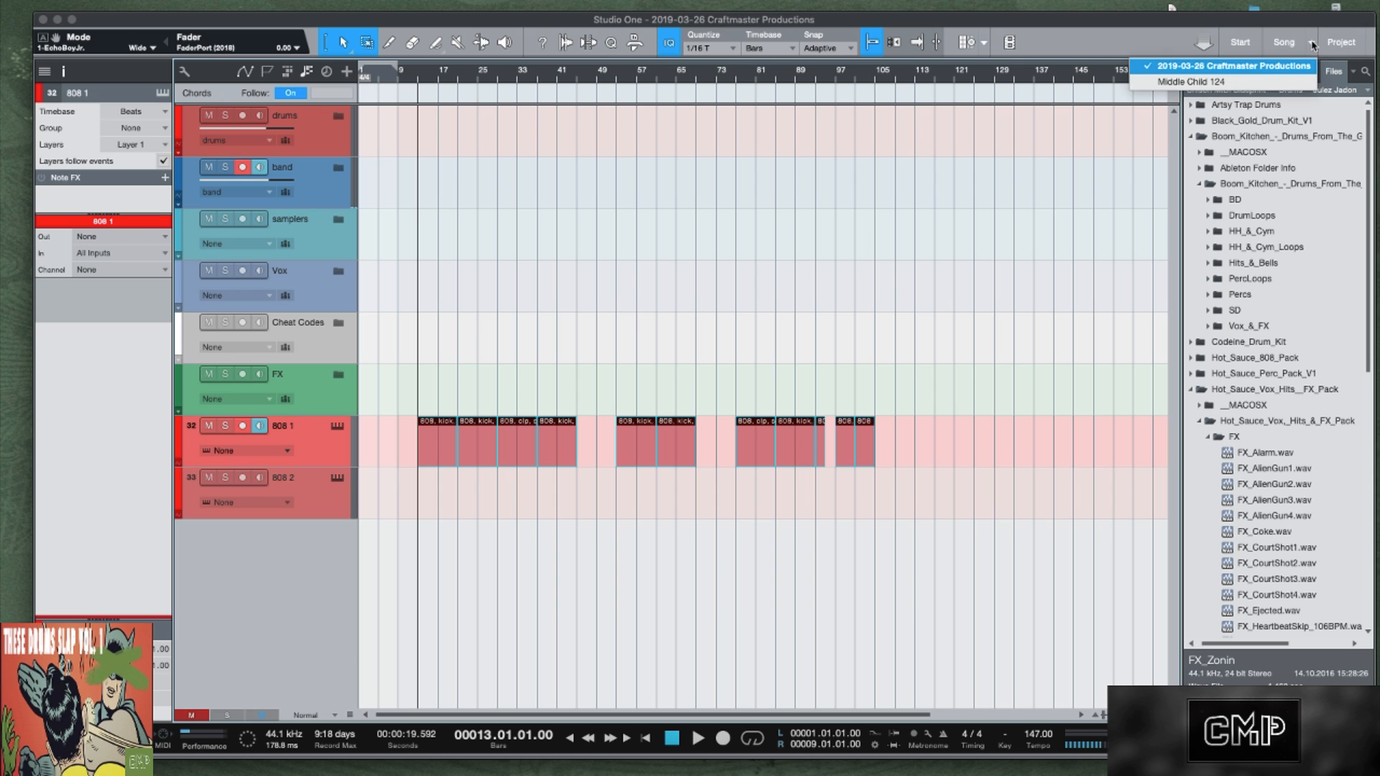
left_click(1262, 80)
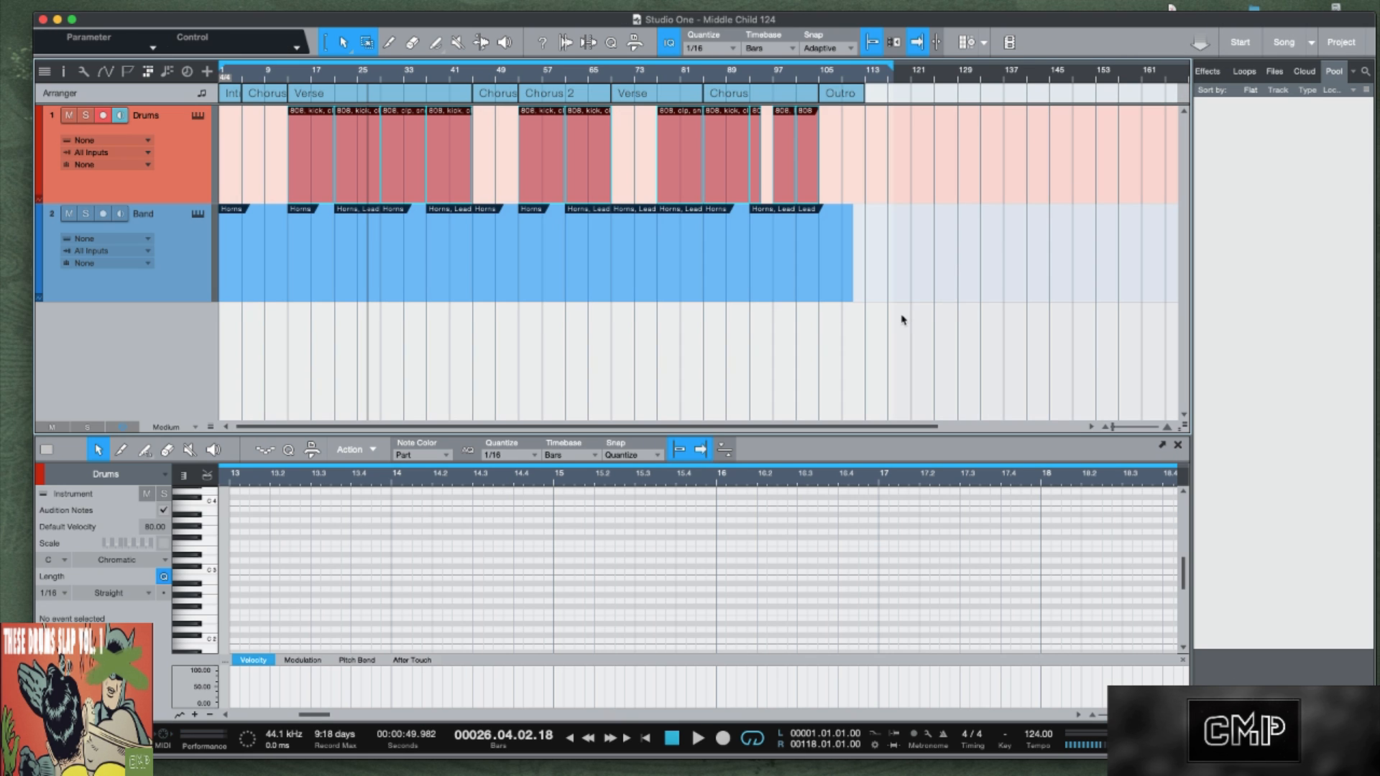
left_click(329, 290)
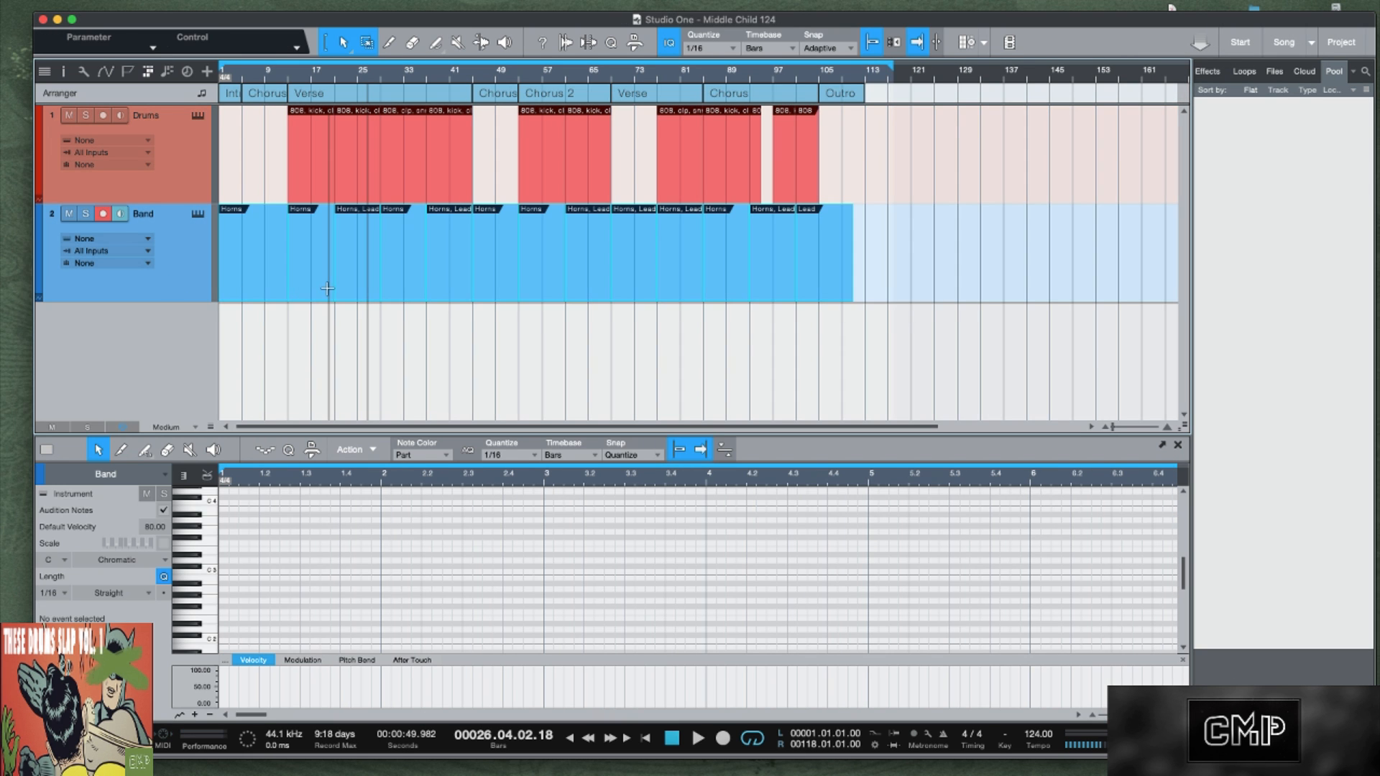
right_click(403, 281)
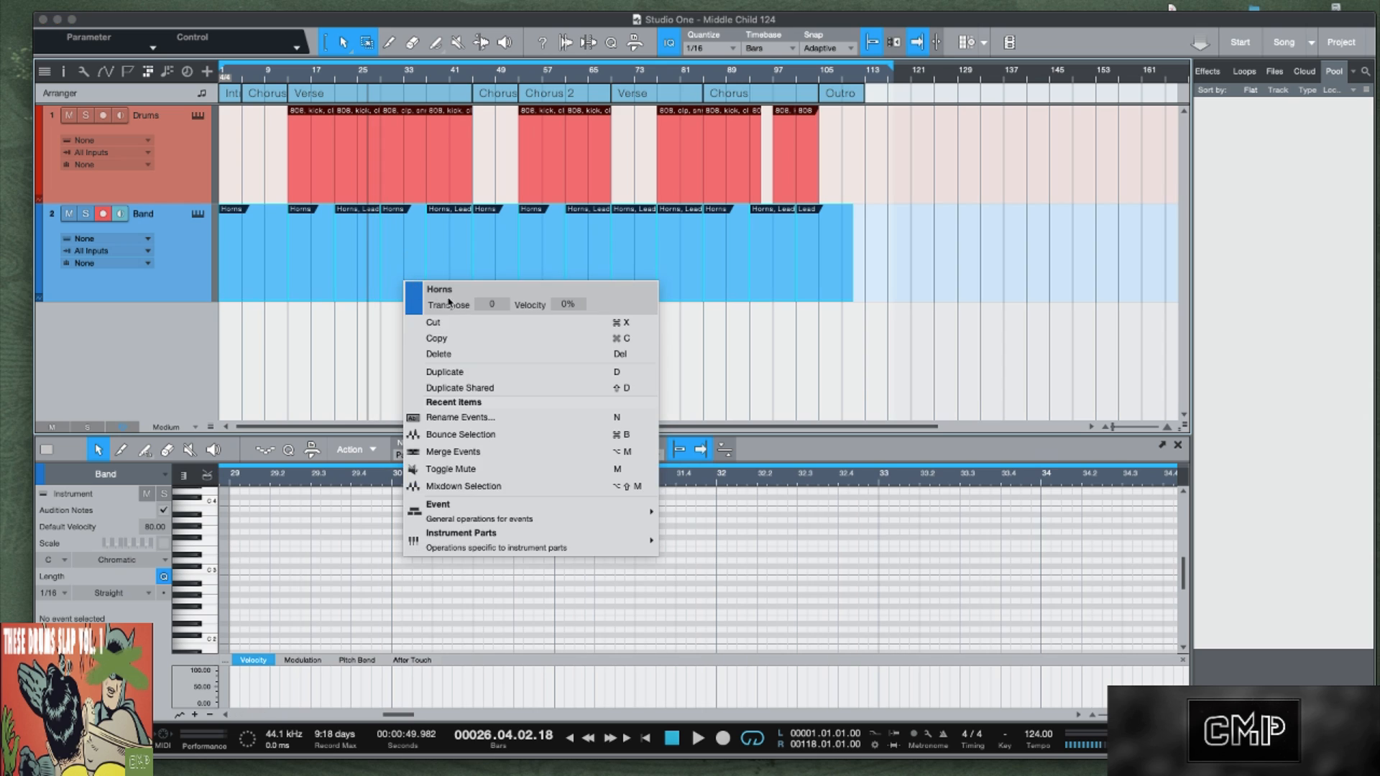
left_click(466, 344)
Return to the 2019-03-26 Craftmaster Productions song, paste the band parts at bar 1 and move them onto the 808 2 track.
left_click(1311, 42)
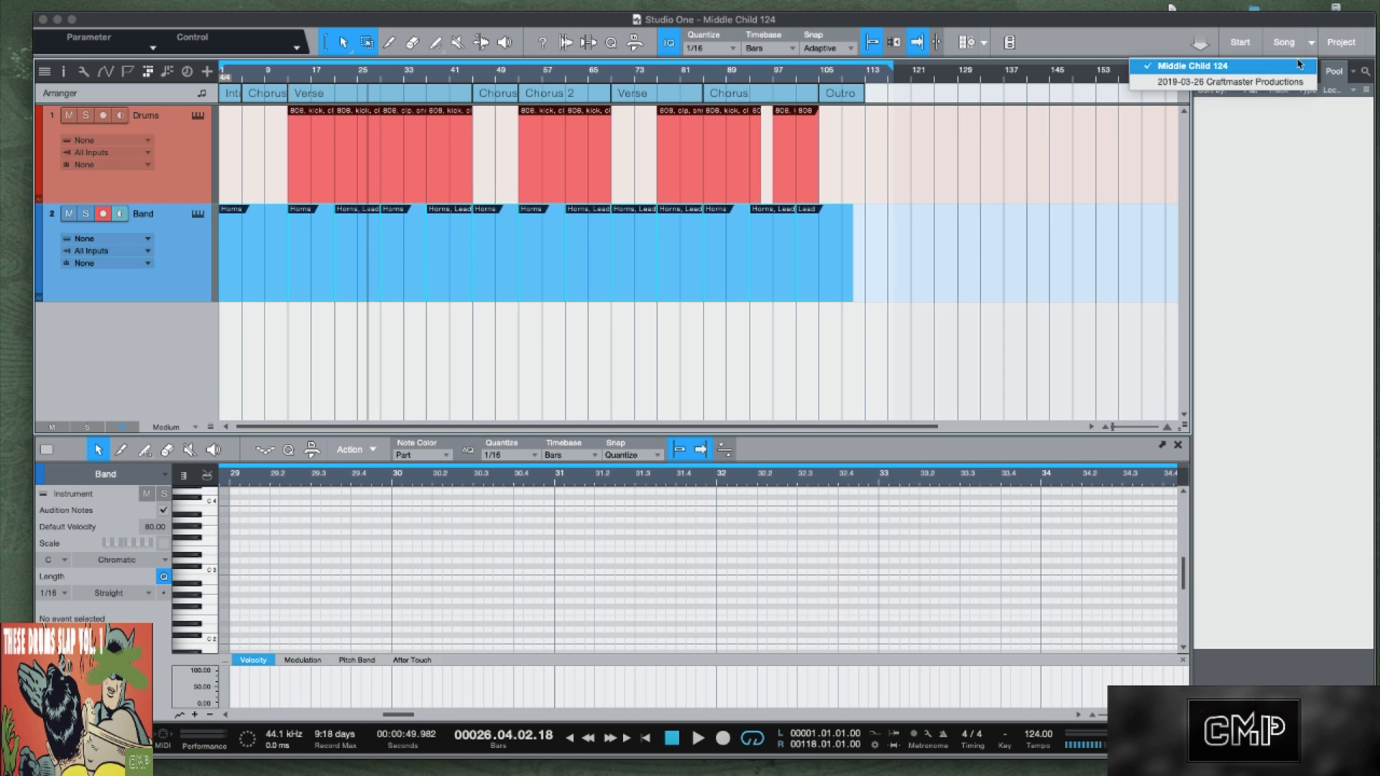
left_click(1268, 86)
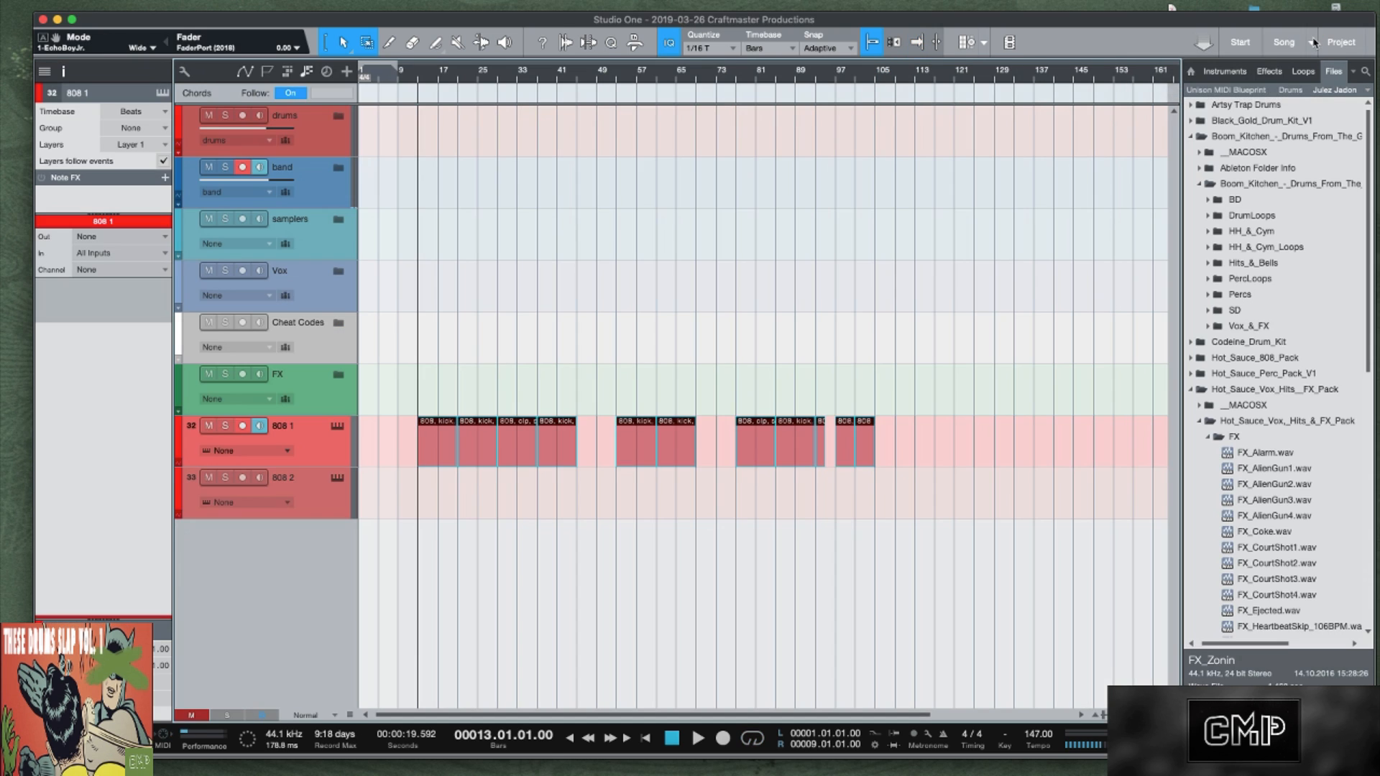
left_click(370, 509)
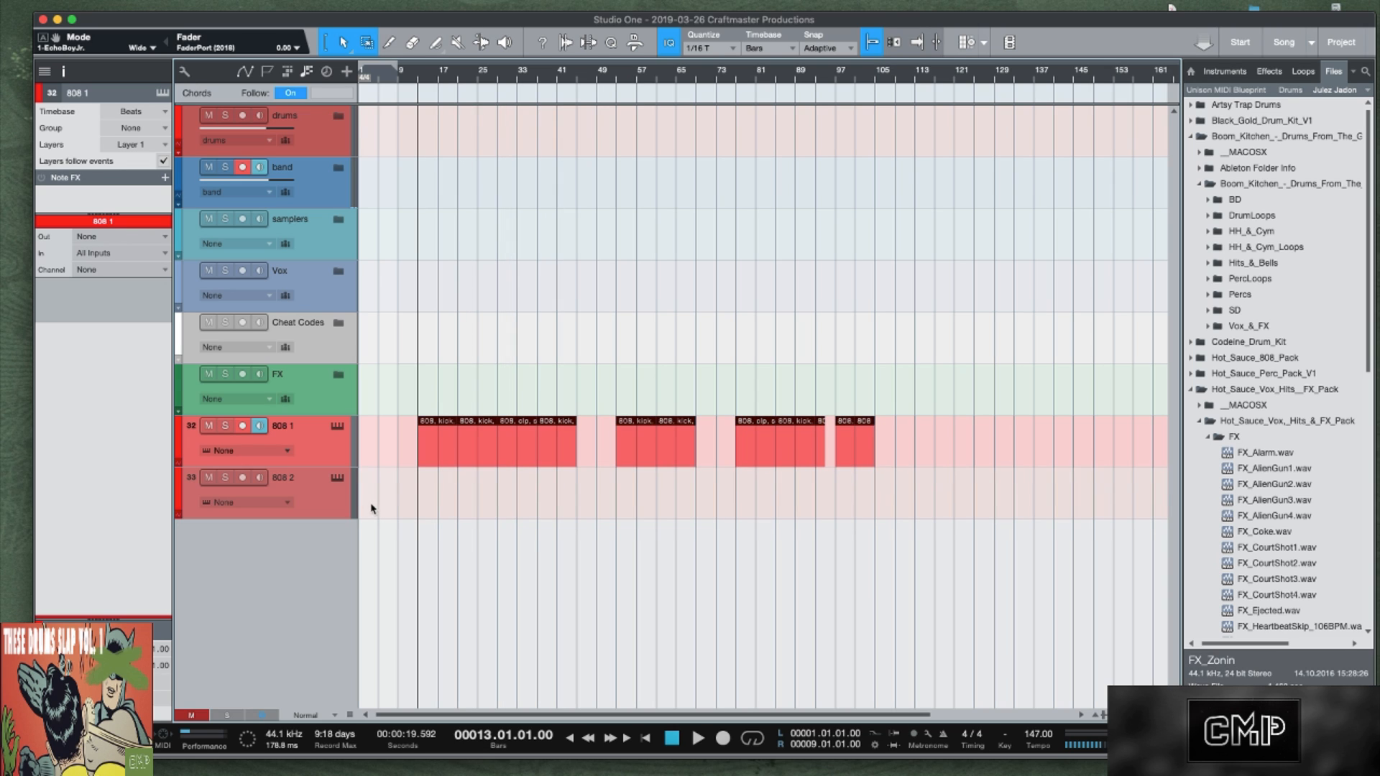
key("Home")
key("space")
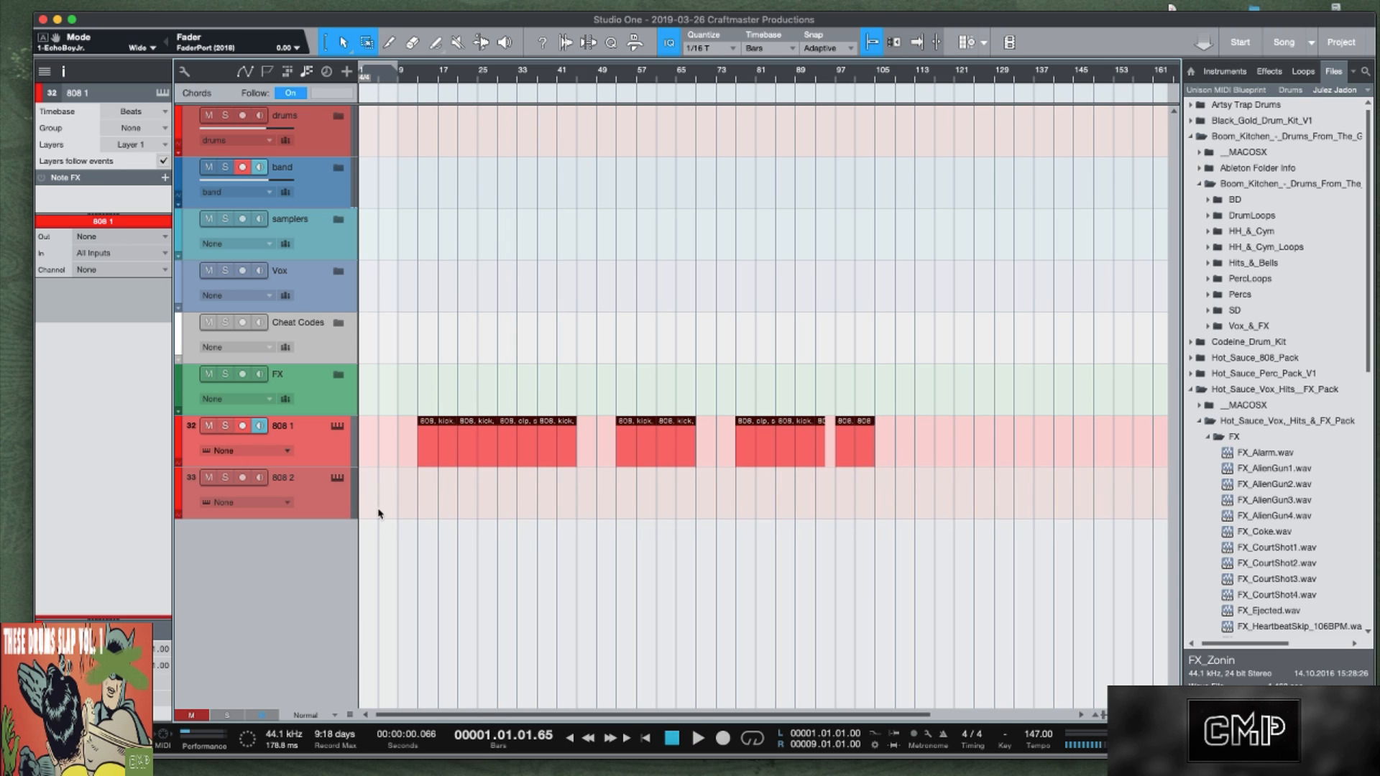
key("super+v")
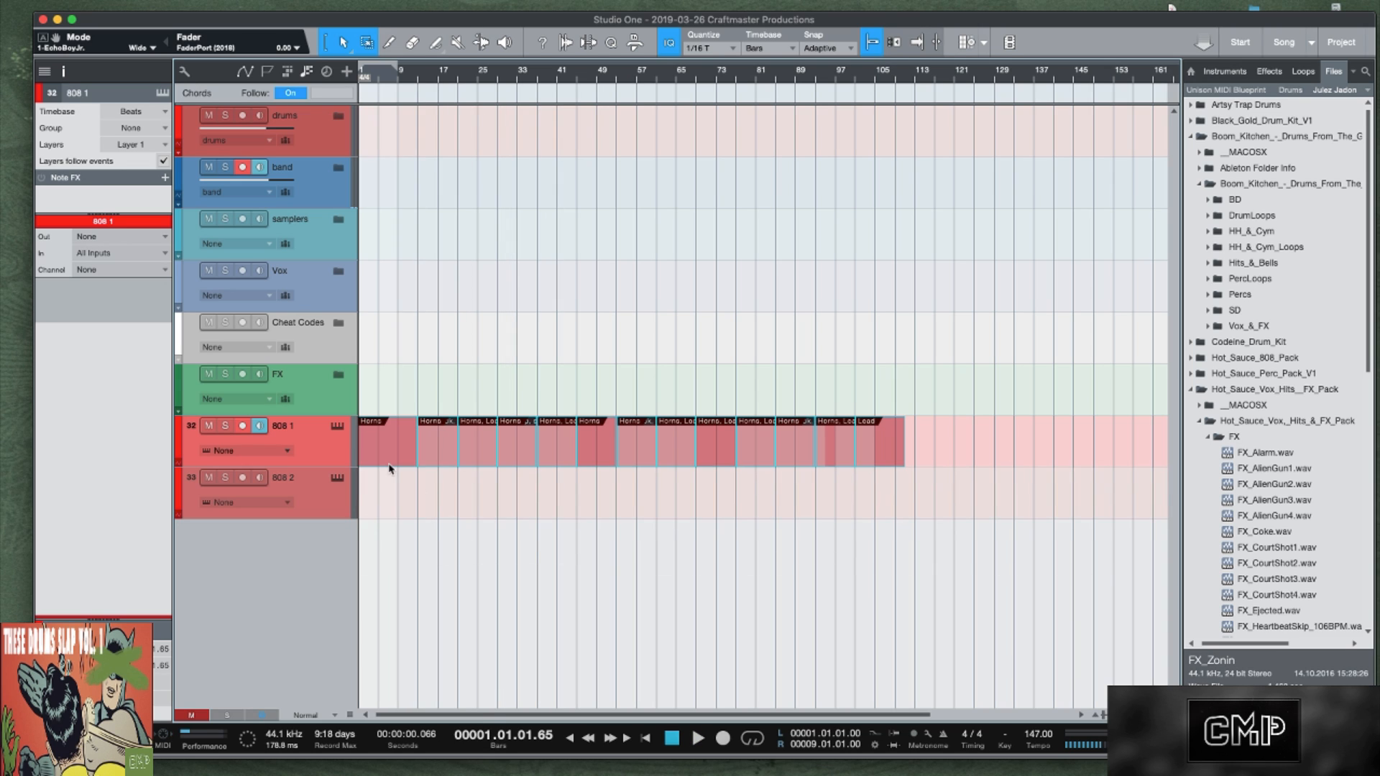
left_click_drag(389, 468, 389, 494)
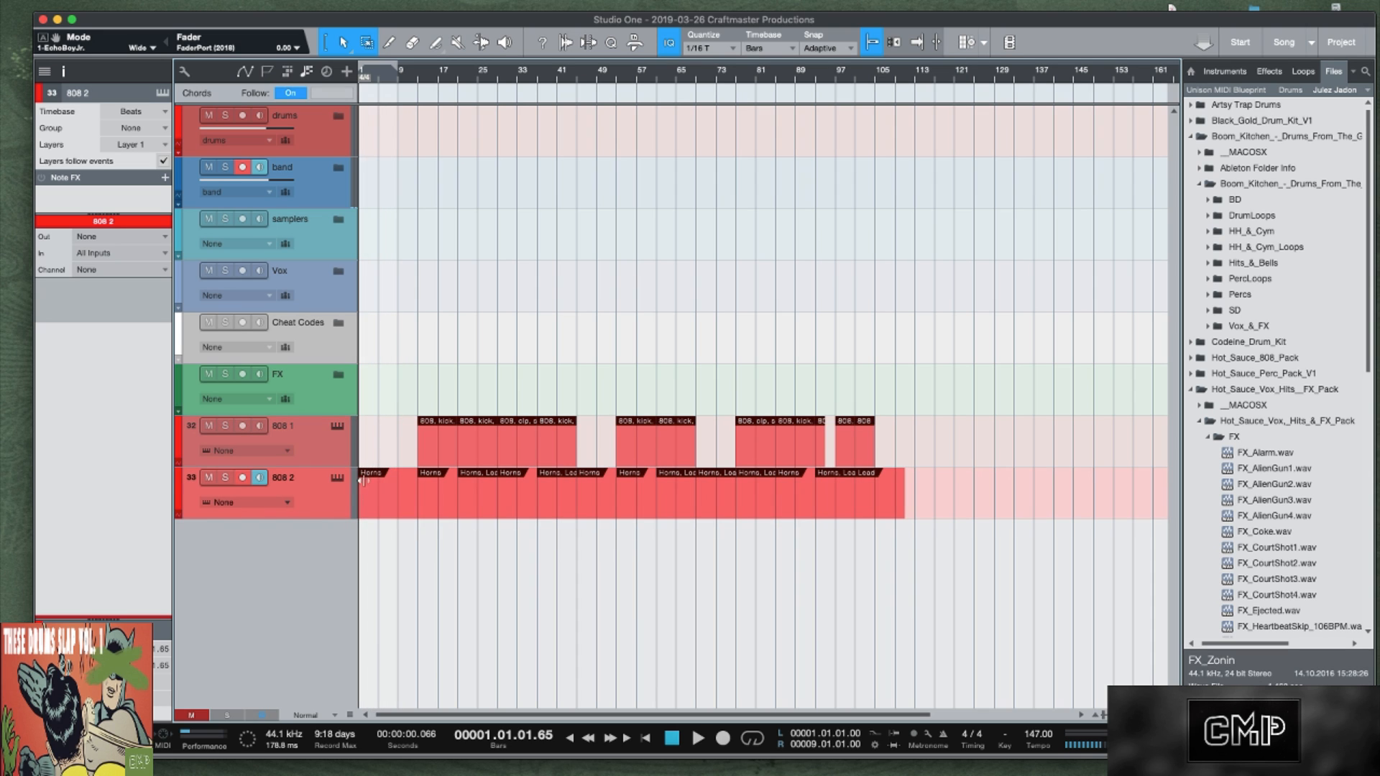
Colour the 808 2 track blue, then file 808 1 in the drums folder and 808 2 in the band folder.
left_click(184, 491)
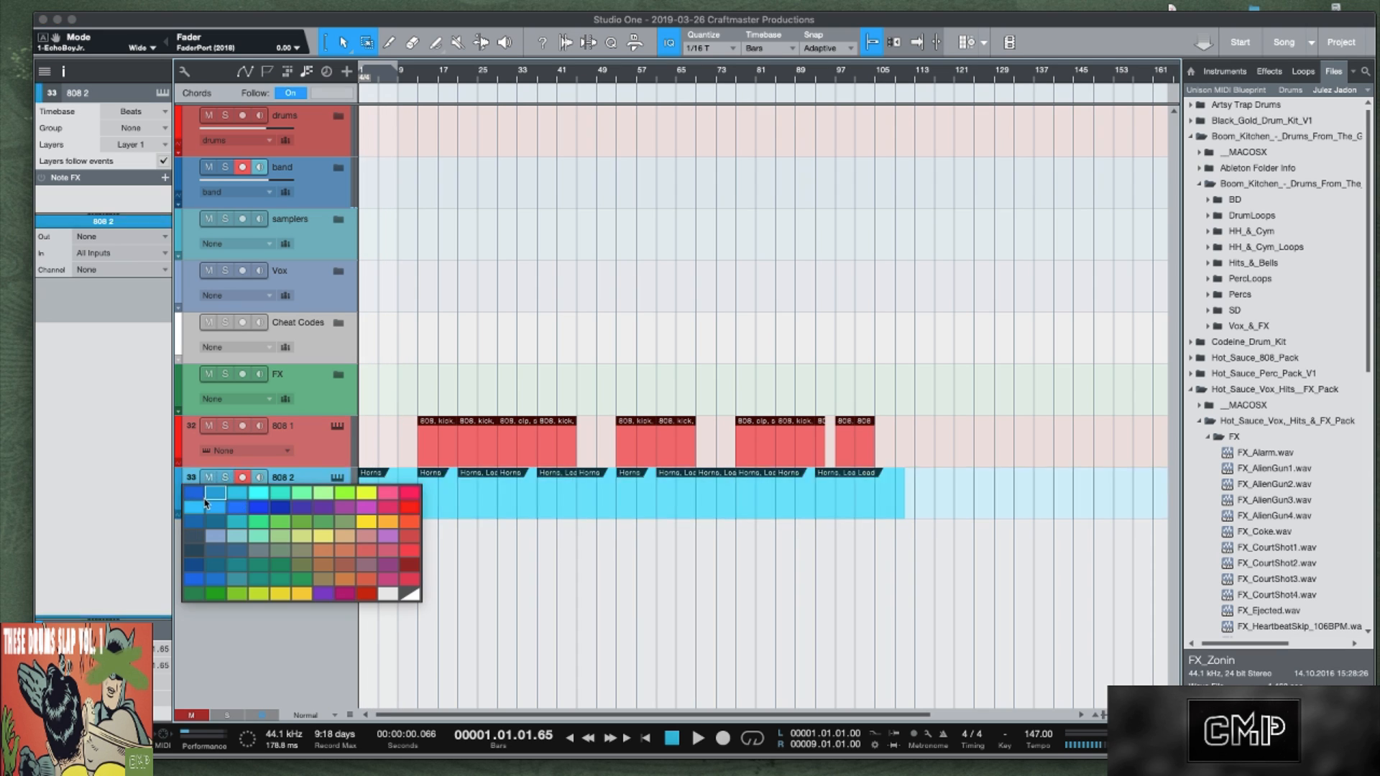
left_click(363, 504)
left_click_drag(305, 469, 301, 146)
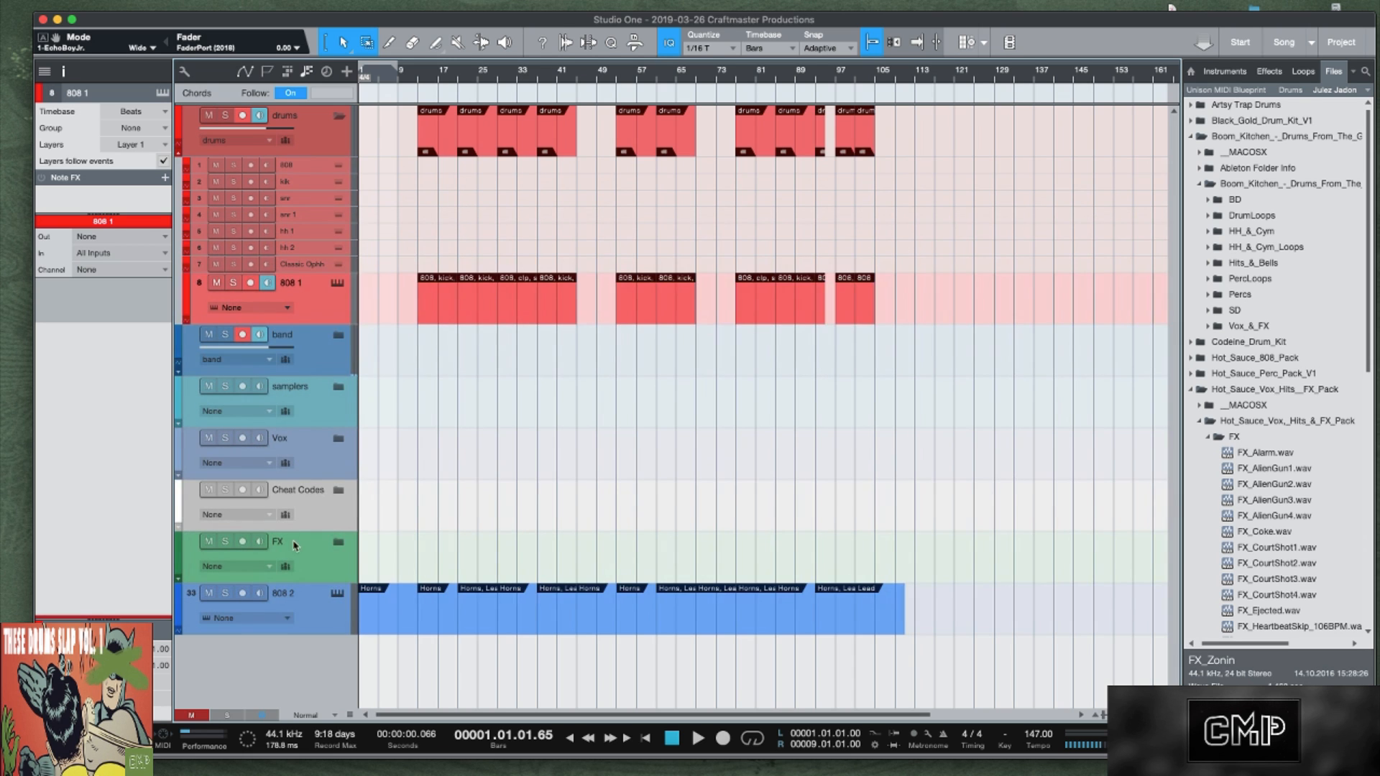
left_click_drag(316, 616, 325, 363)
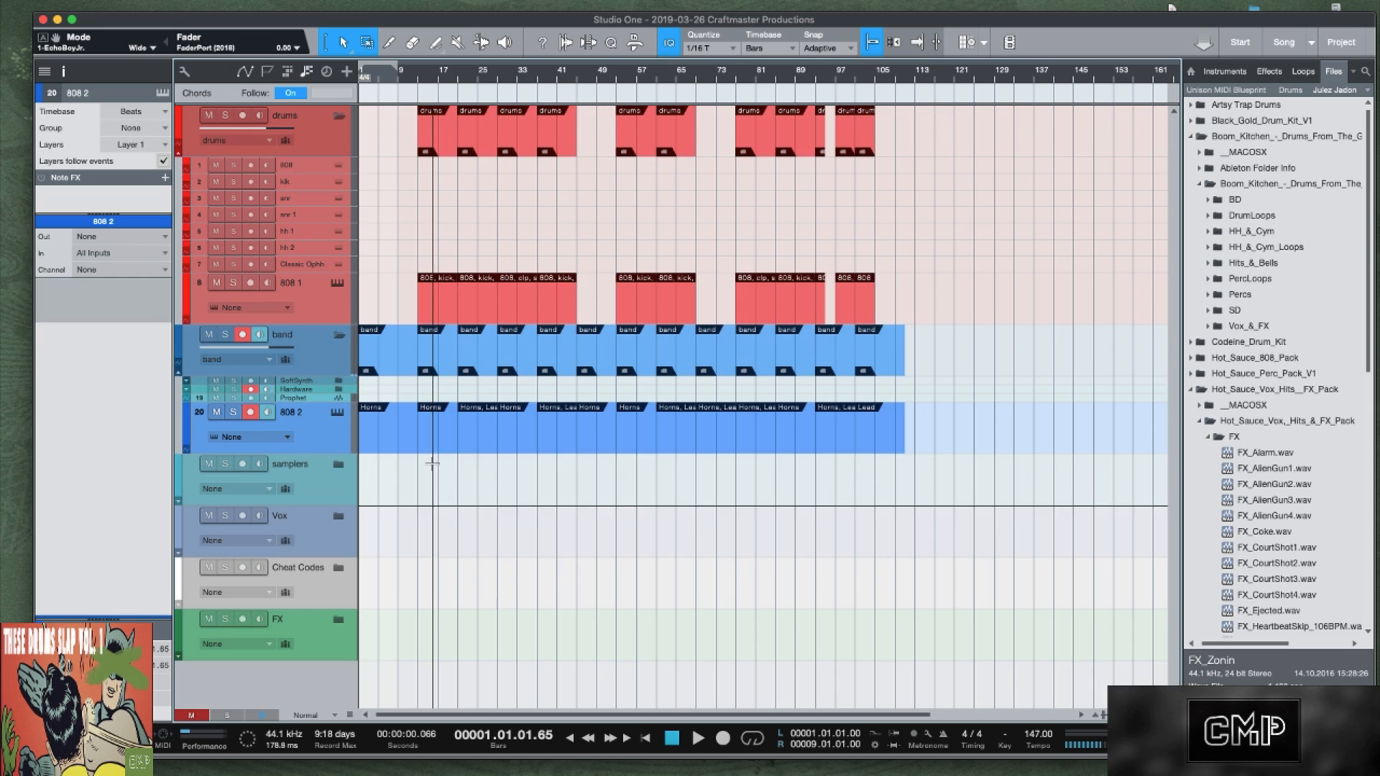
Set the song tempo to 124 and the track height to Medium.
key("shift+e")
key("shift+e")
key("shift+e")
key("shift+w")
key("shift+w")
key("shift+w")
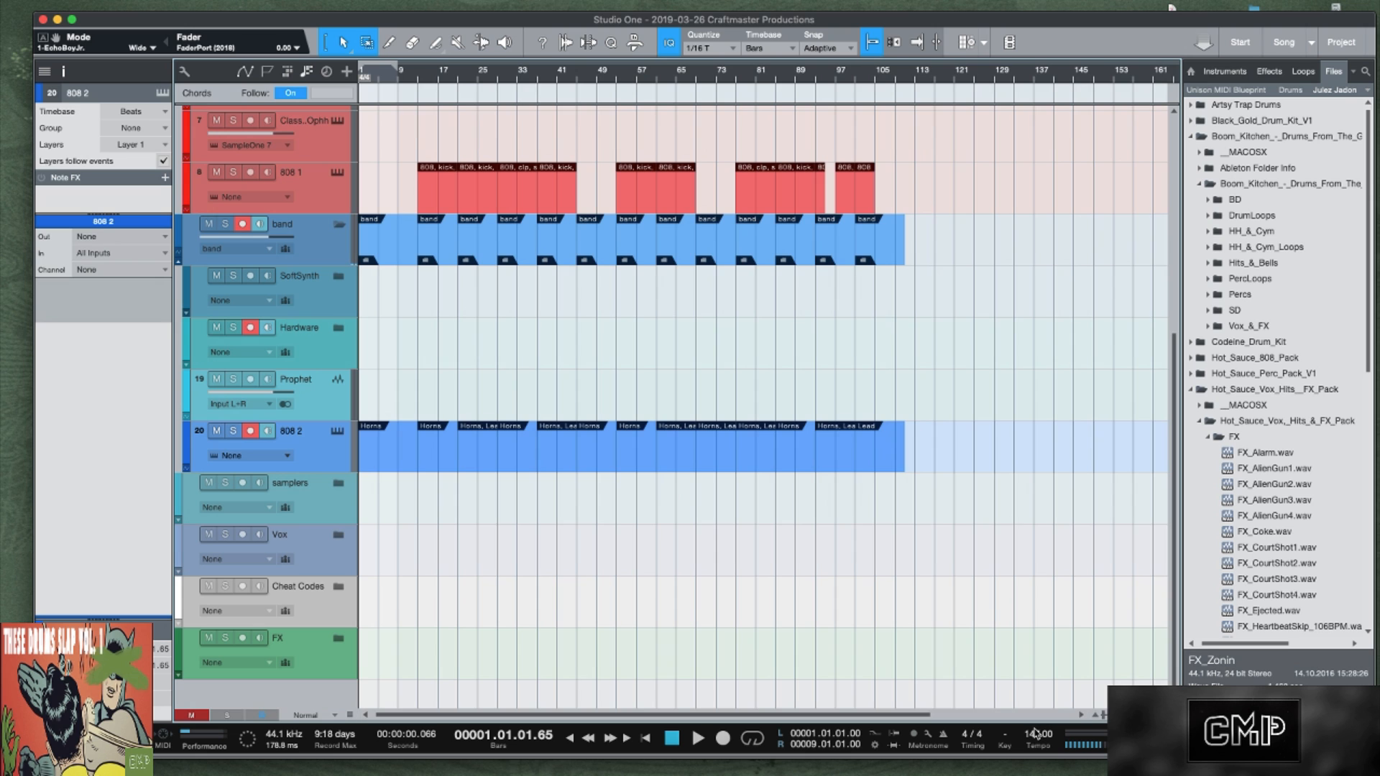
scroll(1036, 733, "down", 4)
scroll(1036, 733, "down", 5)
scroll(1037, 735, "down", 10)
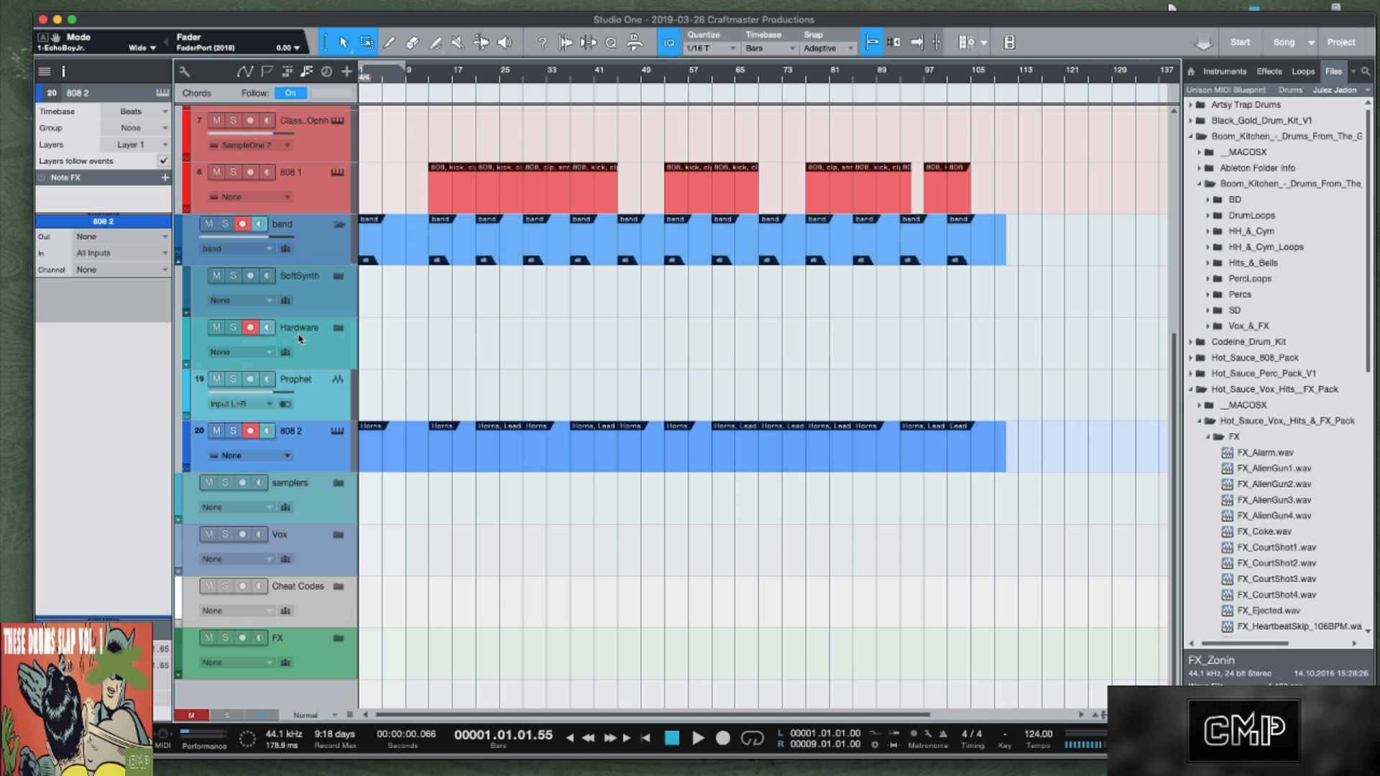
scroll(447, 452, "down", 1)
scroll(447, 452, "up", 1)
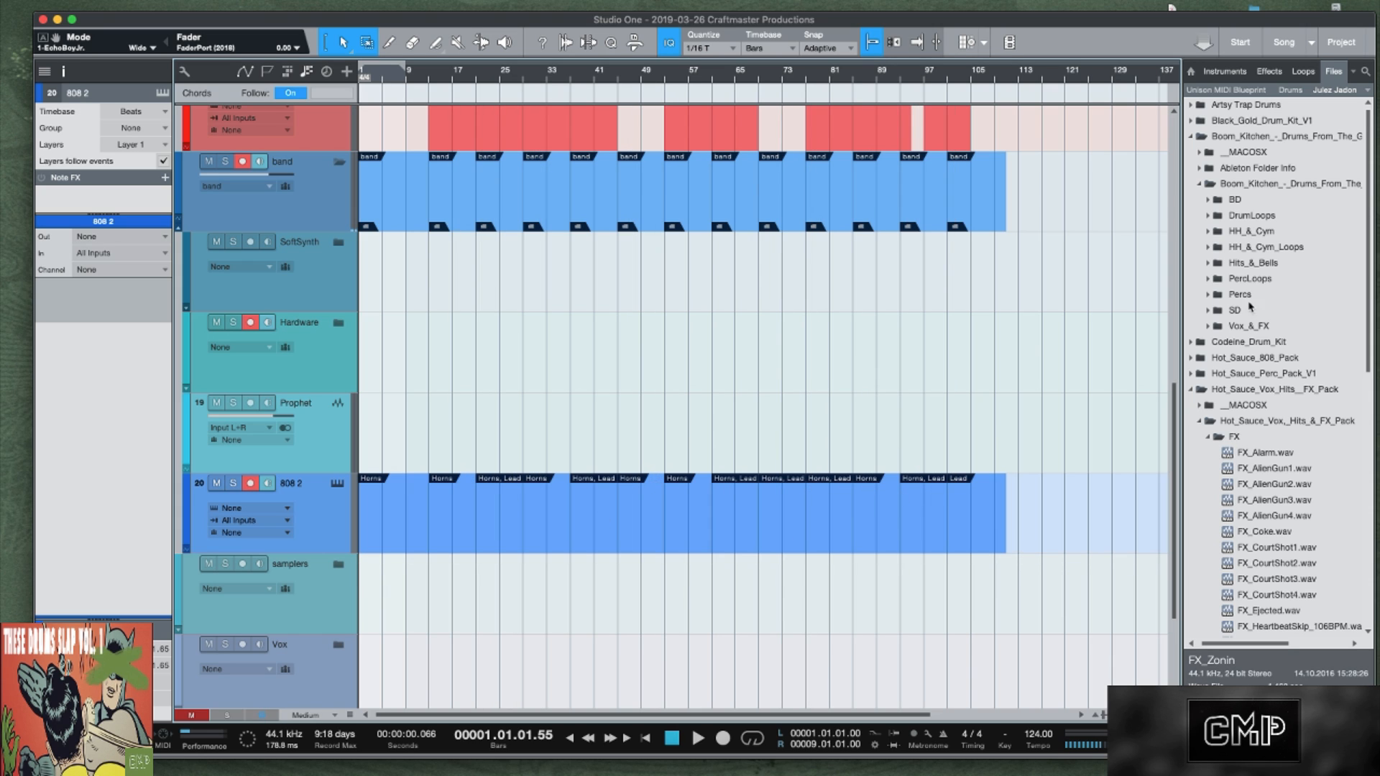
Browse the Sample Packs location and open the Compostions Lo Fried folder inside Benny Blanco Final.
left_click(1368, 93)
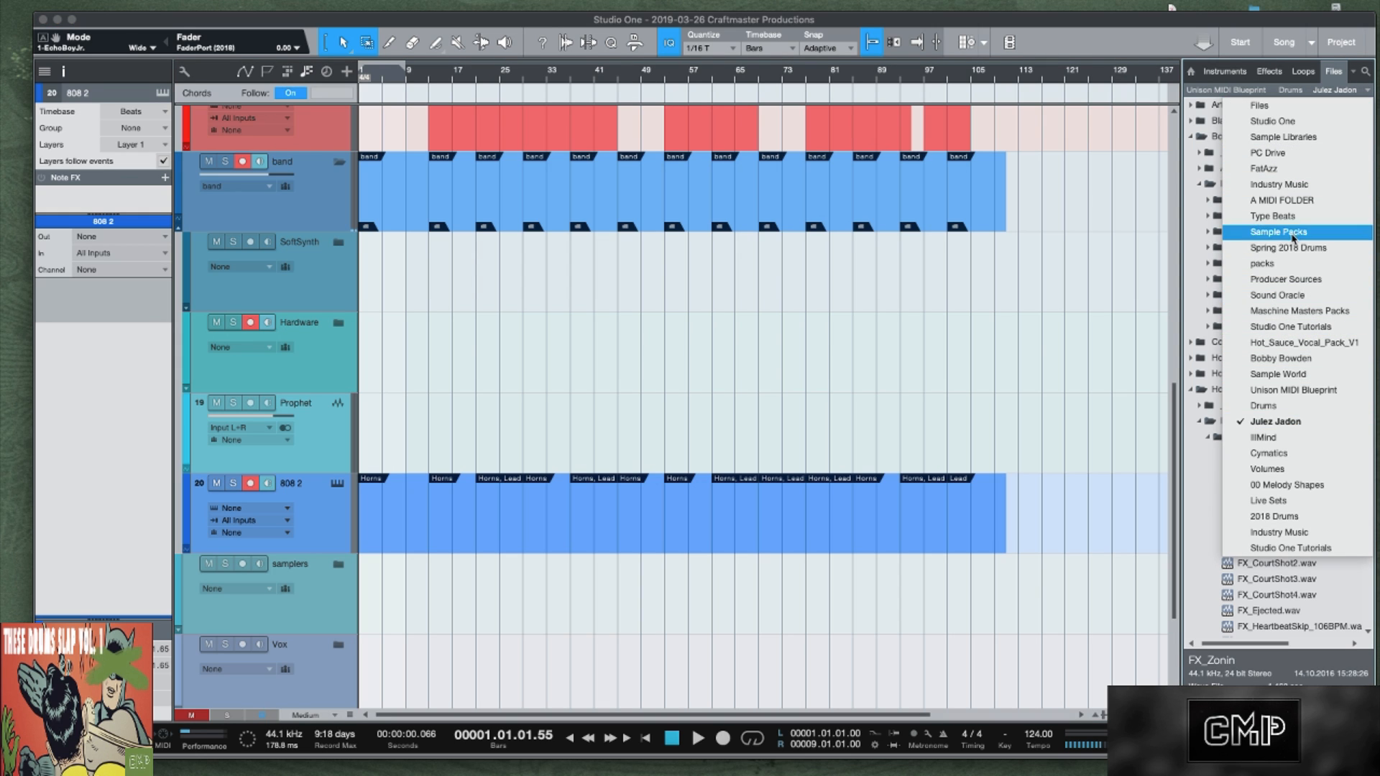
left_click(1290, 234)
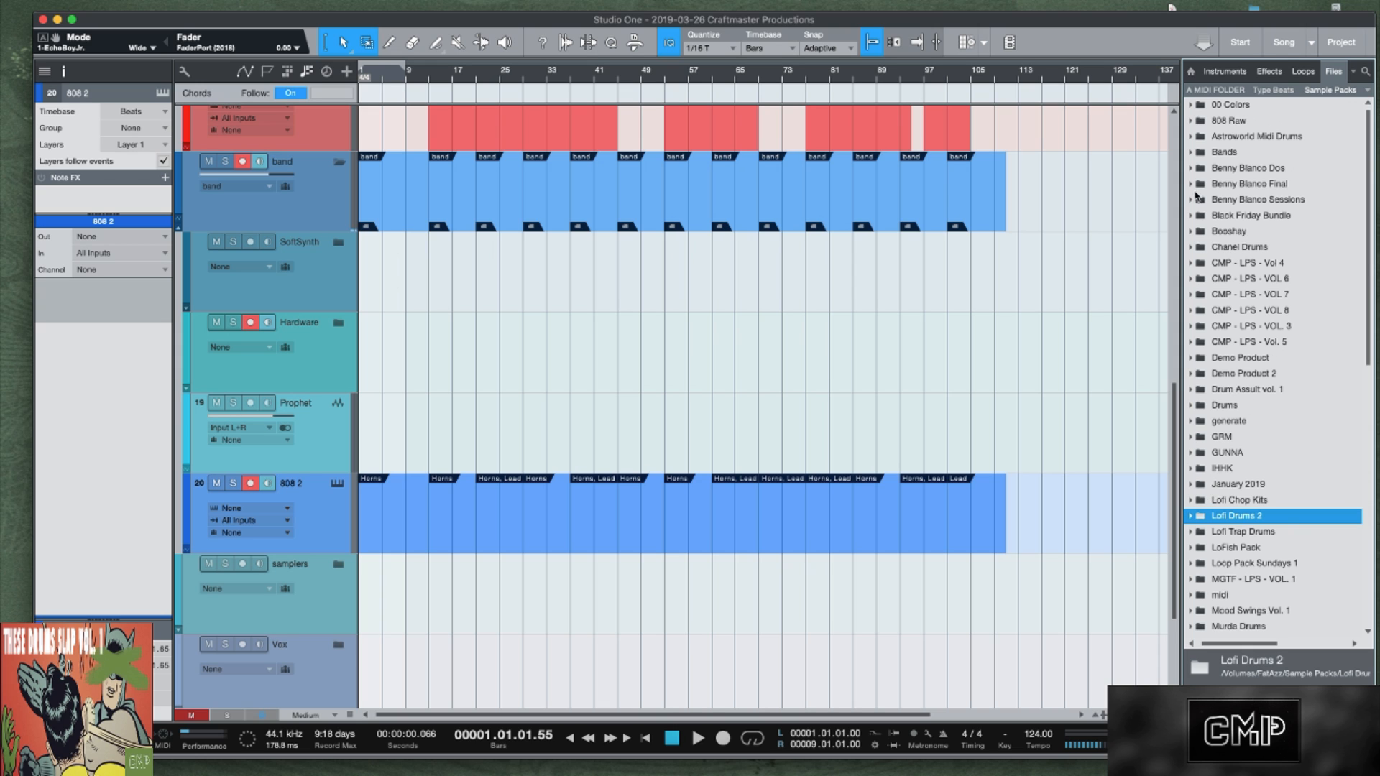
left_click(1194, 202)
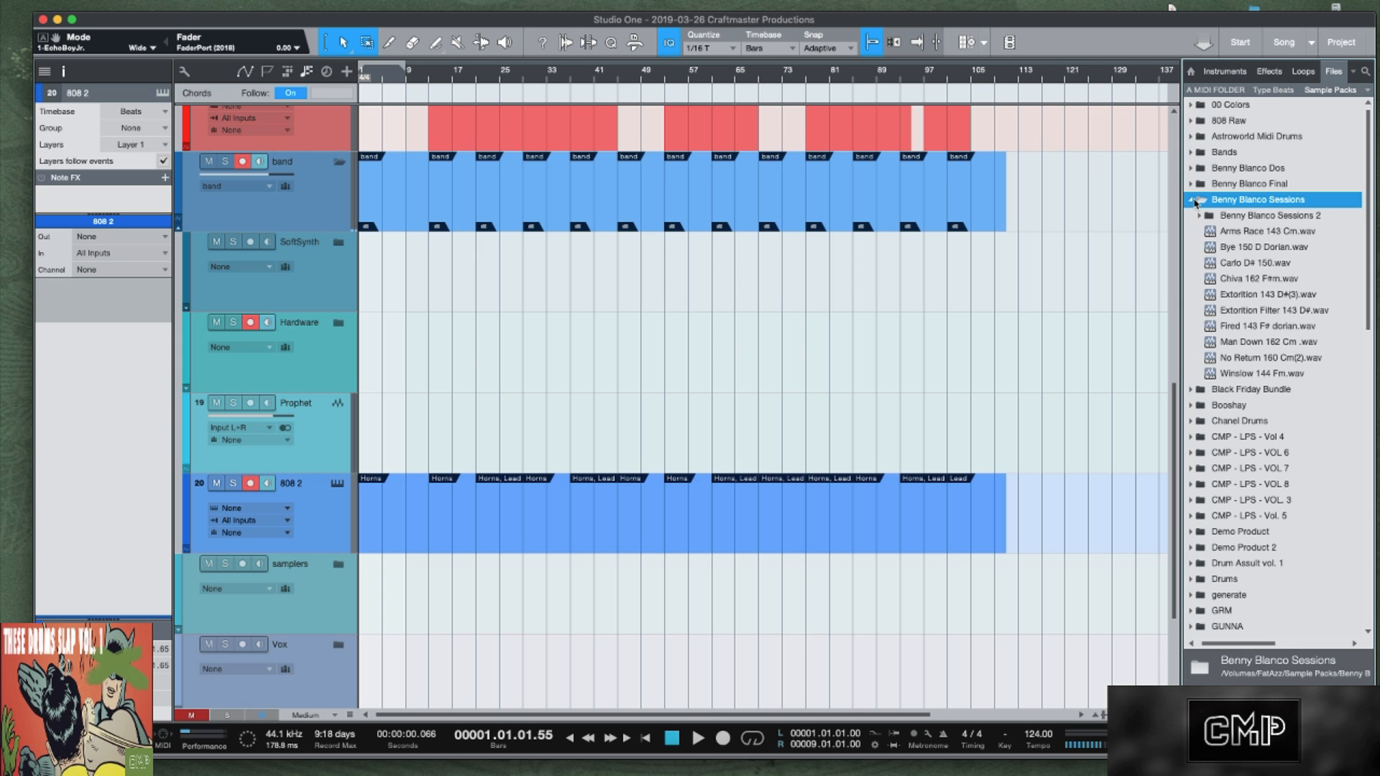
left_click(1194, 202)
left_click(1191, 185)
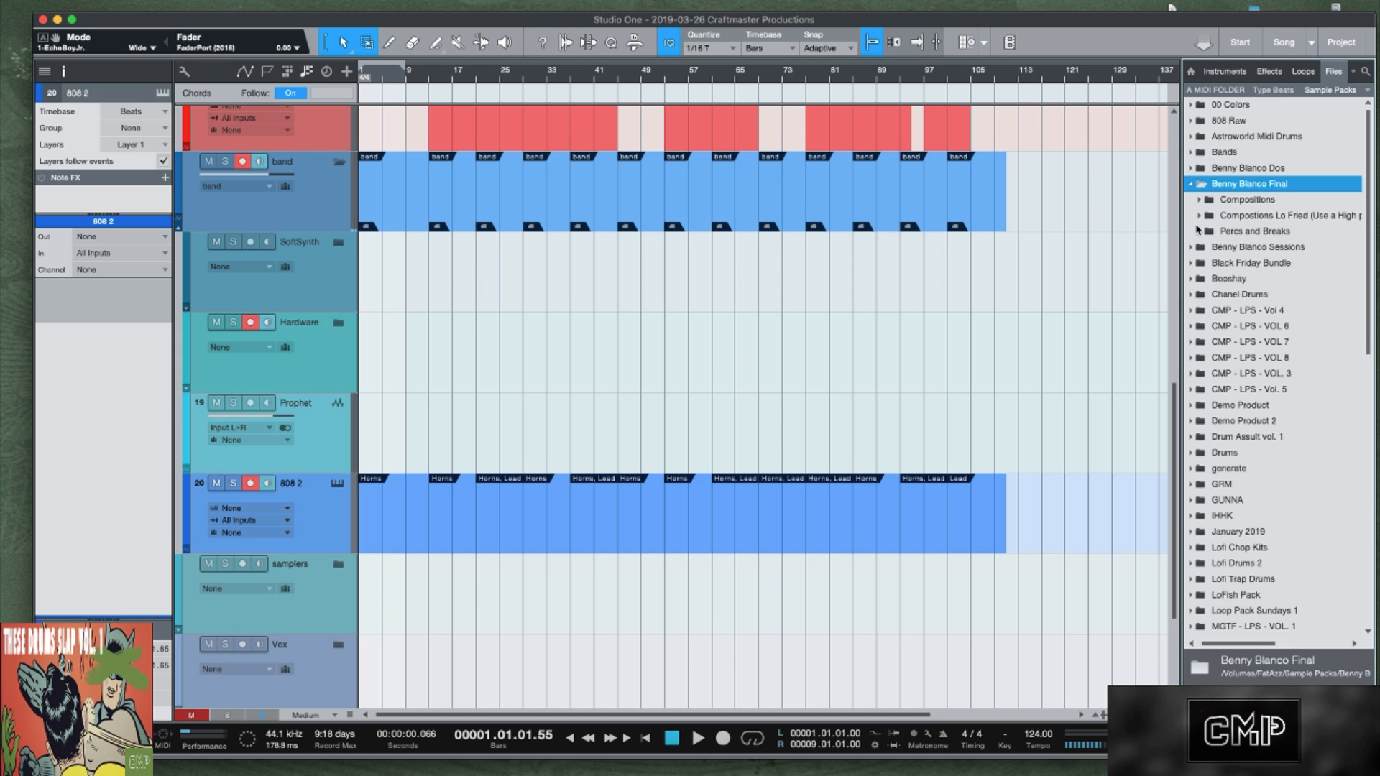
left_click(1200, 216)
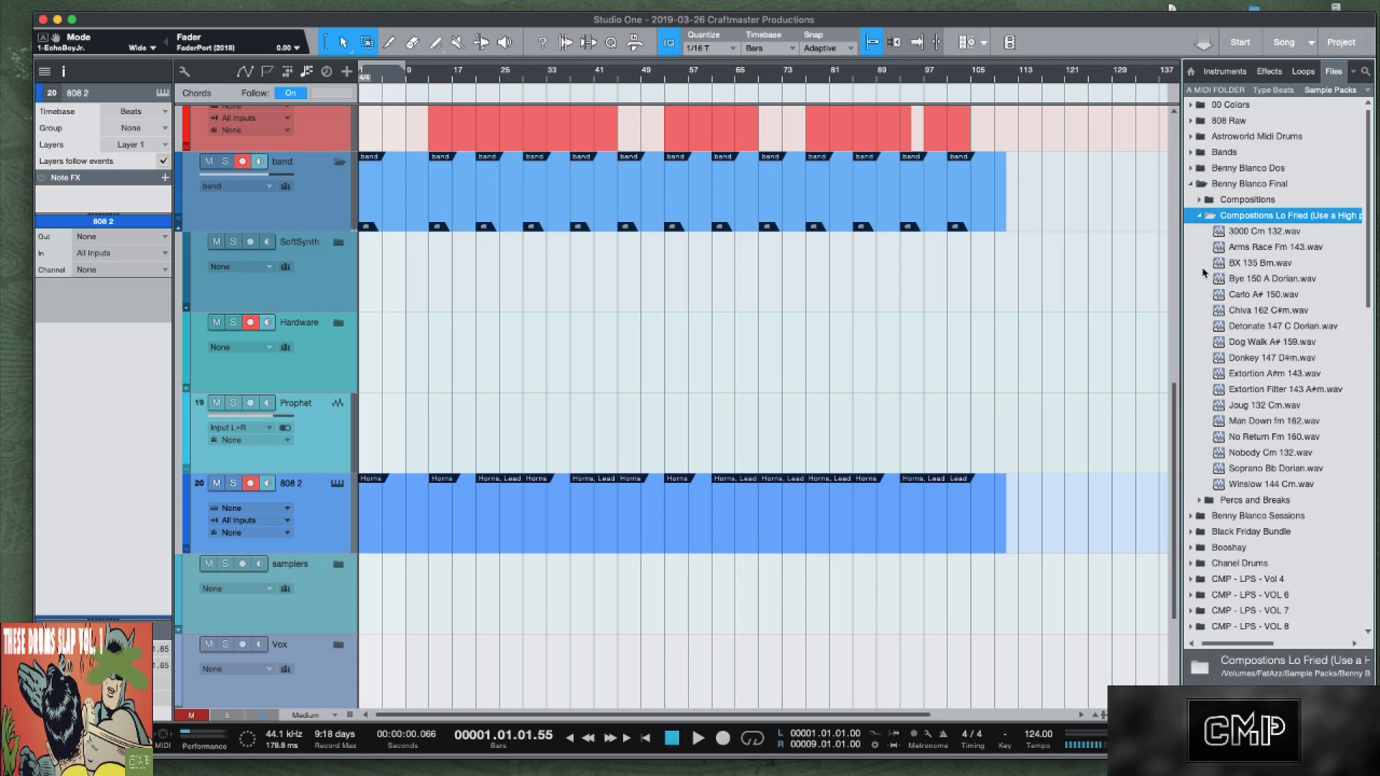
Audition the Lo Fried composition loops, including 3000, Donkey, Joug, Man Down, No Return, Nobody, Soprano and Winslow.
left_click(1231, 232)
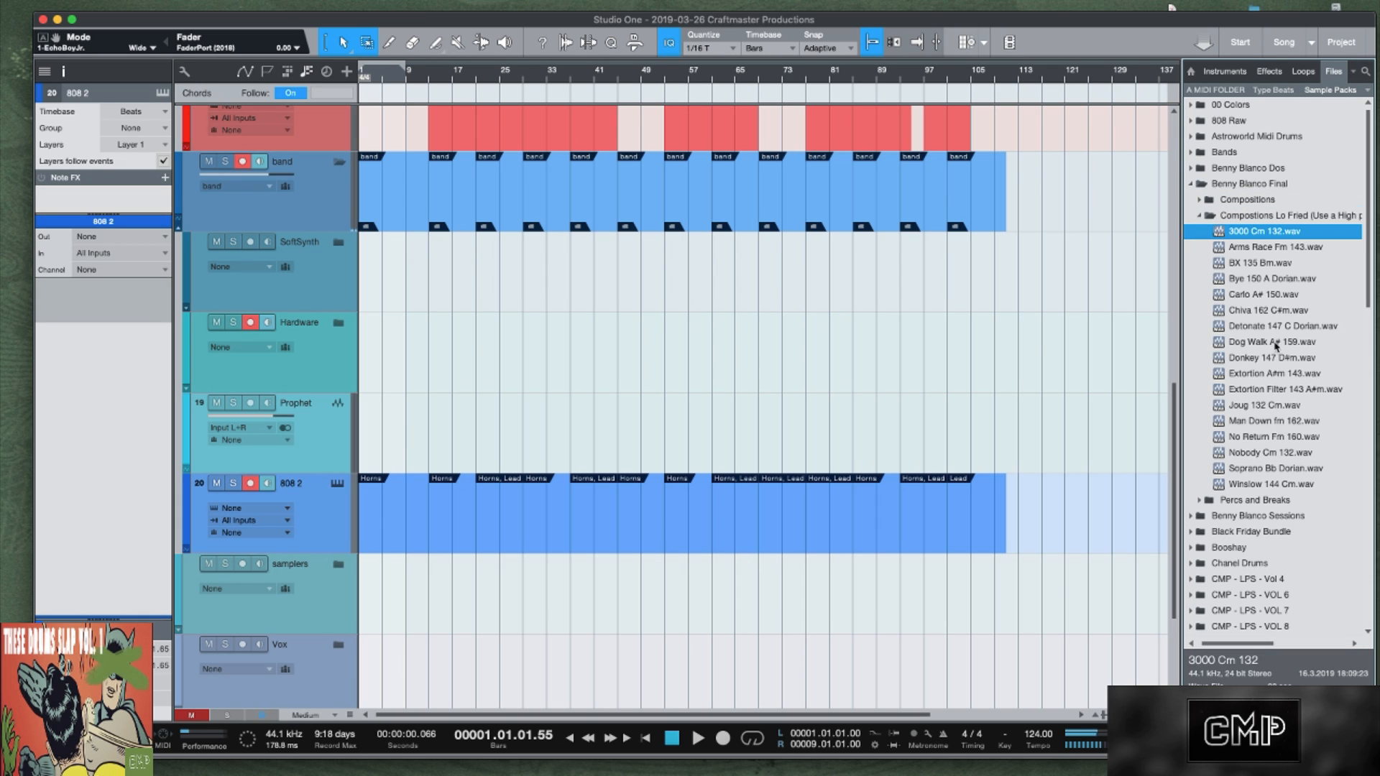
left_click(1255, 360)
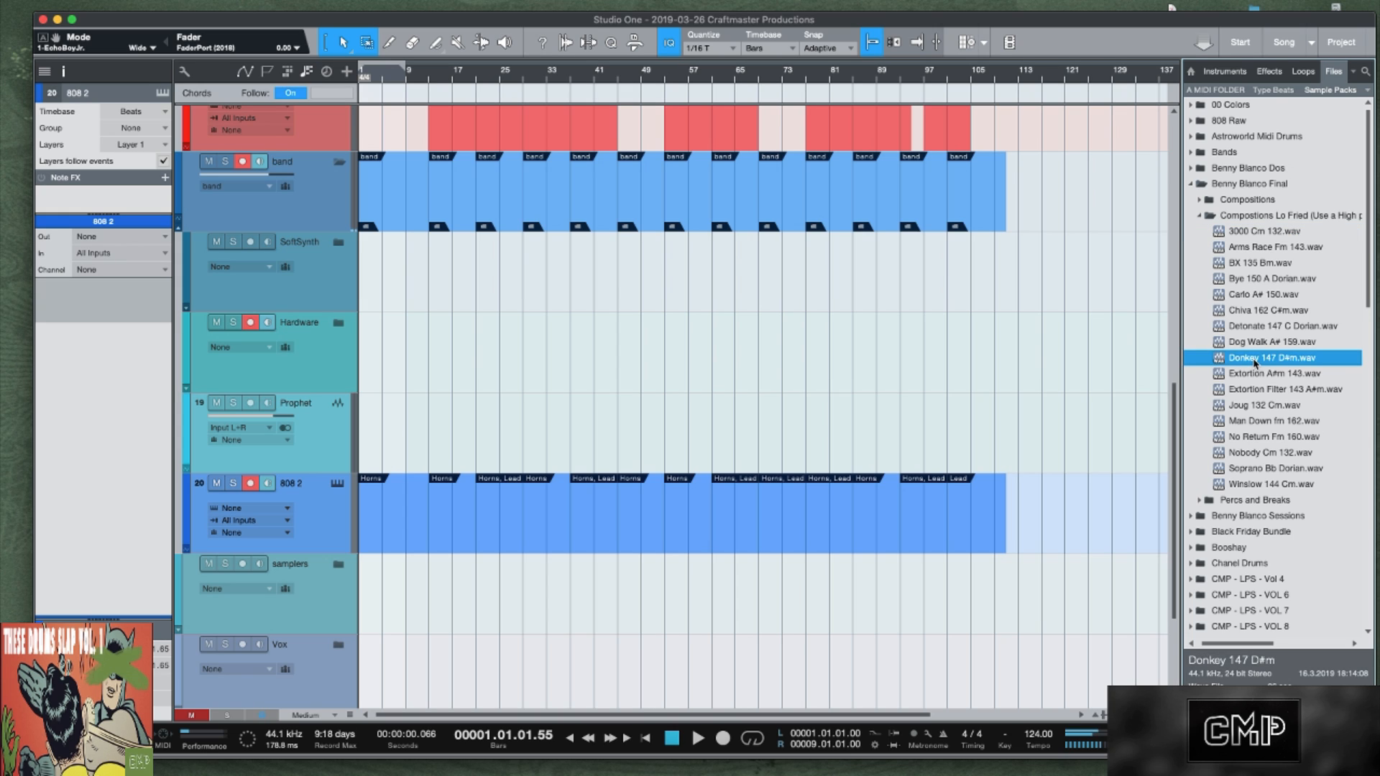
left_click(1252, 374)
left_click(1246, 406)
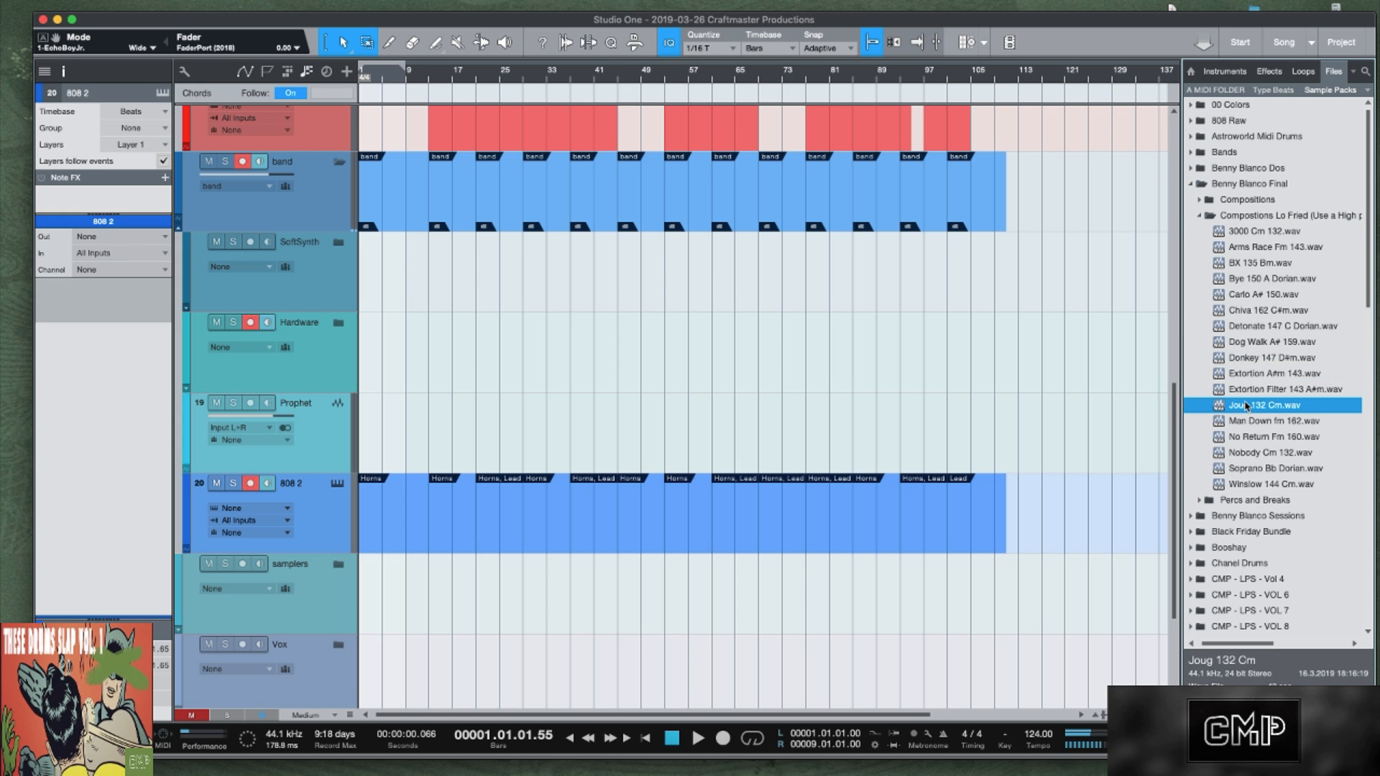
left_click(1248, 423)
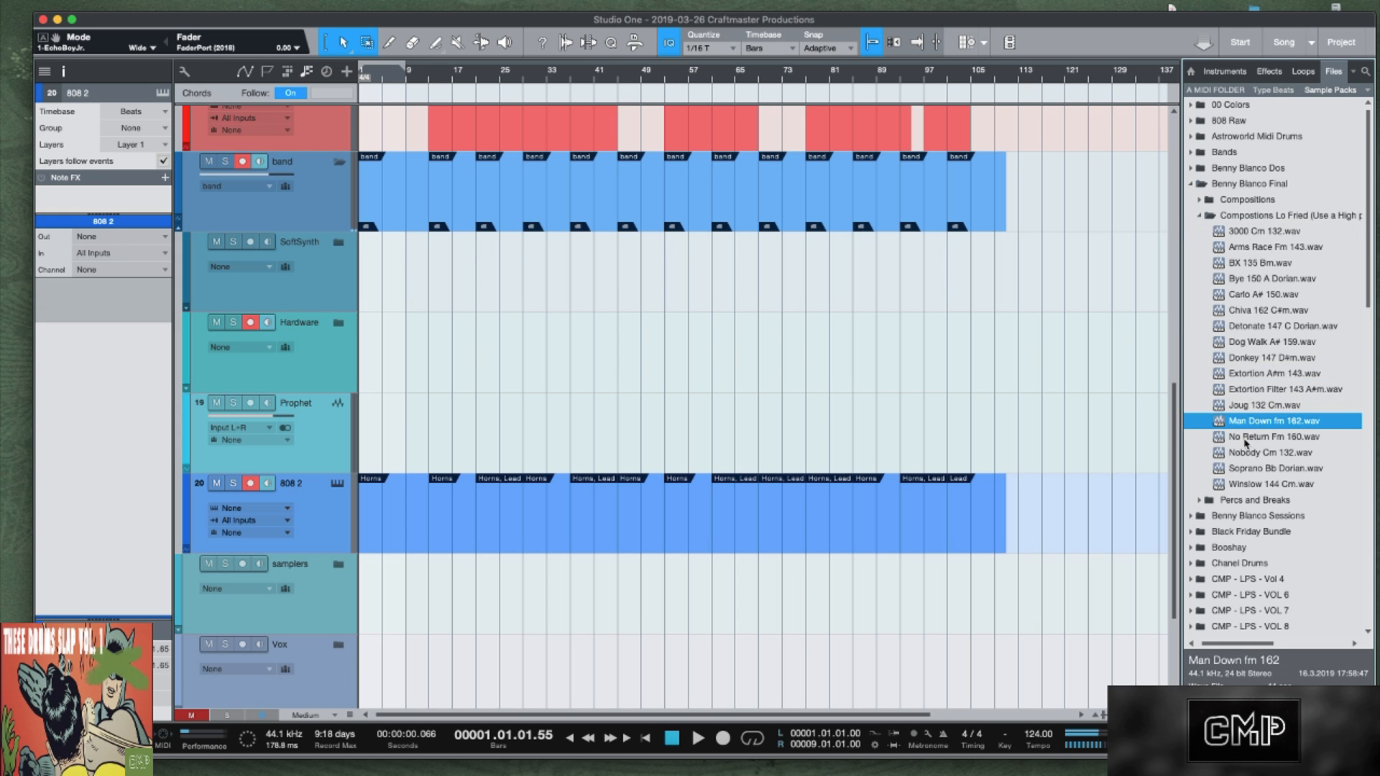
left_click(1246, 438)
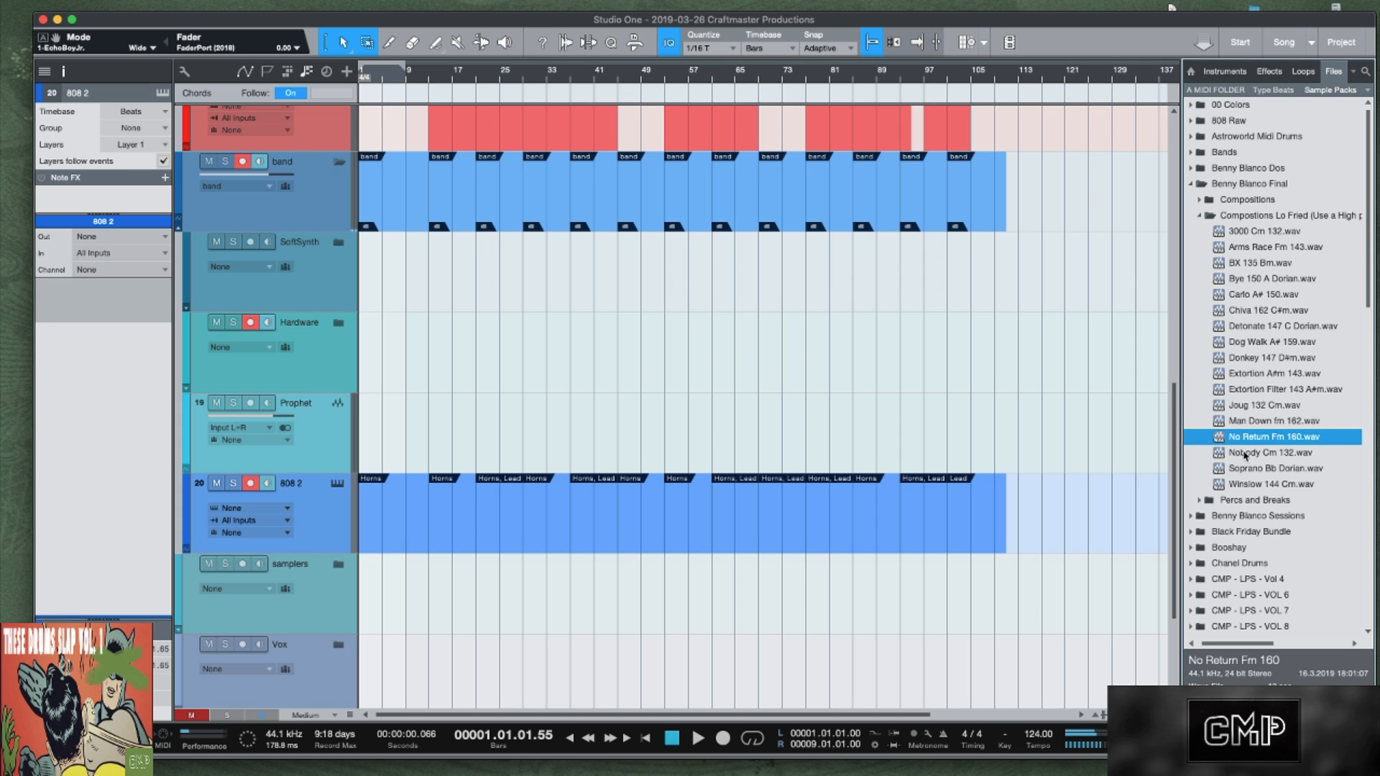
left_click(1245, 454)
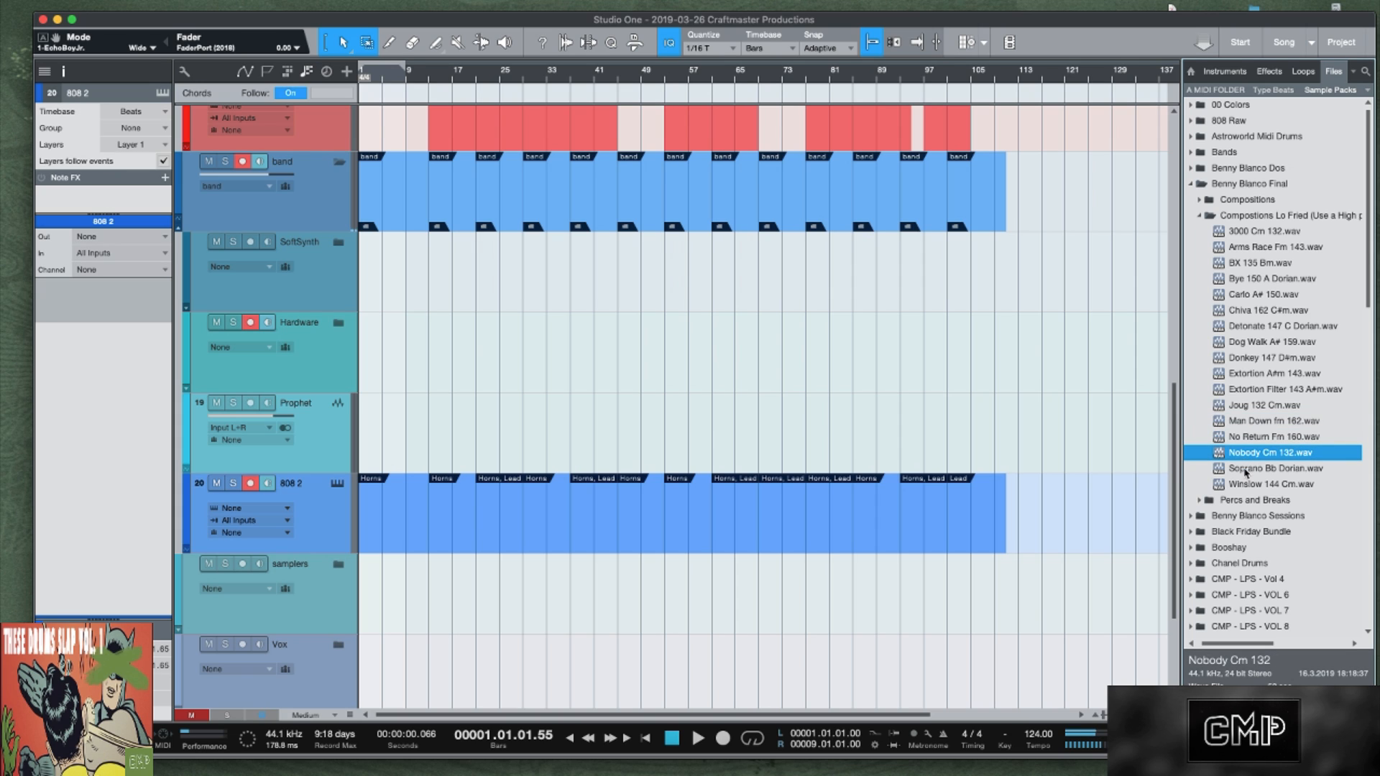
left_click(1245, 470)
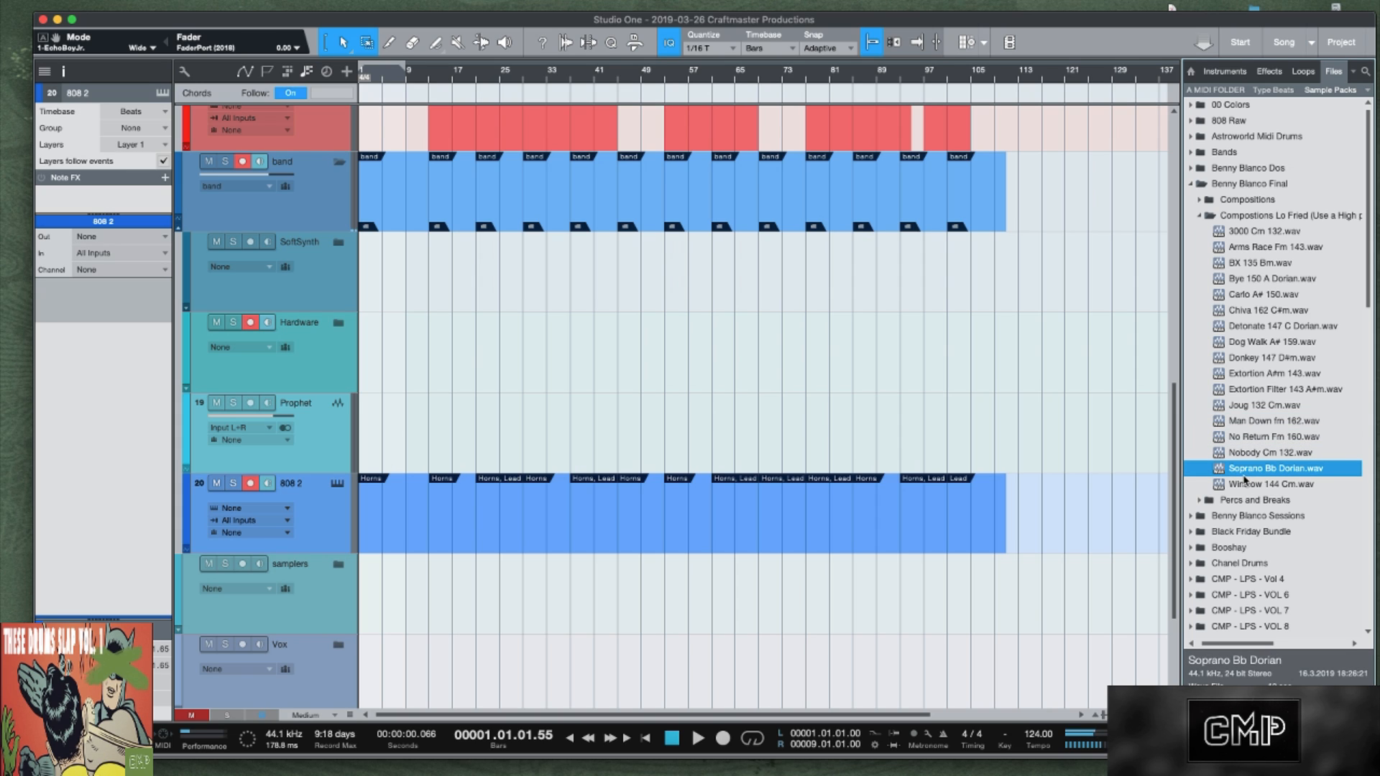
left_click(1242, 486)
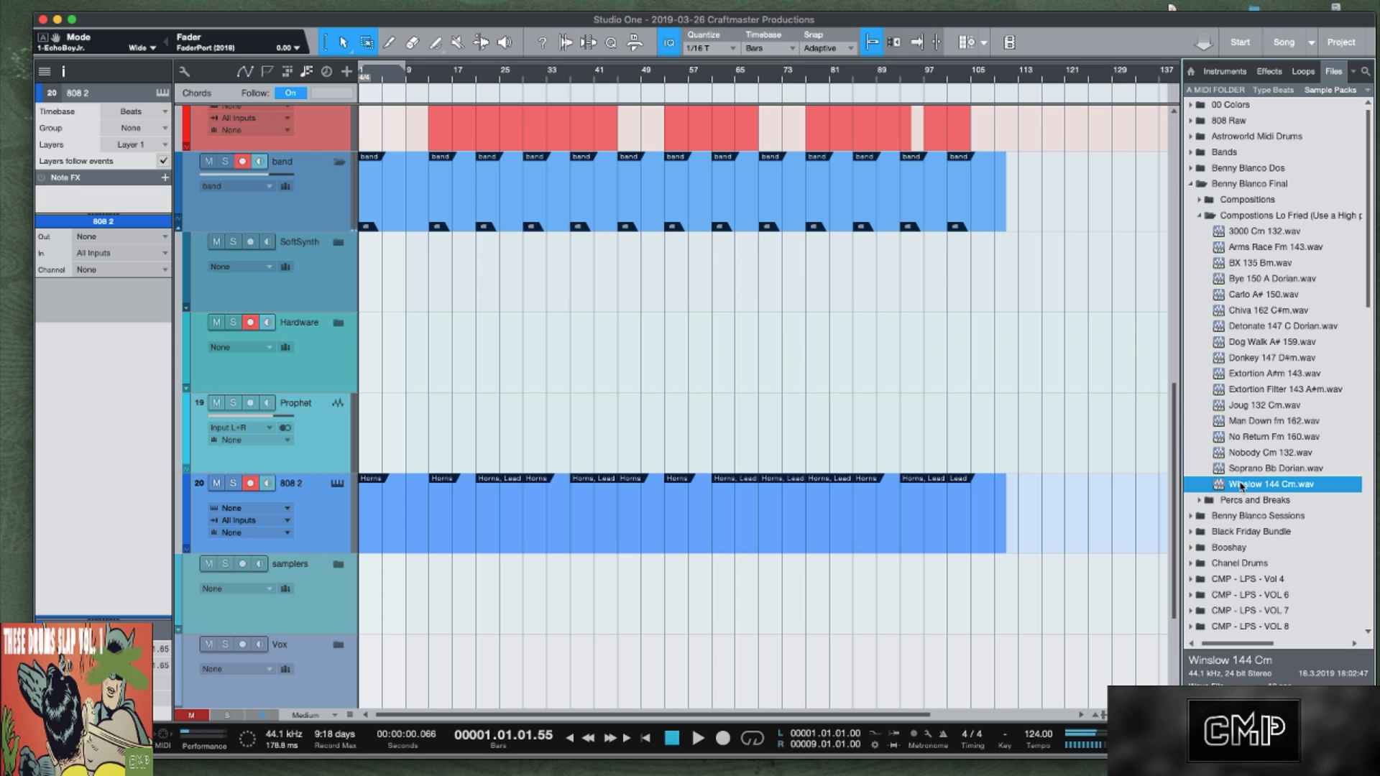
Open the Compositions folder instead and audition its CMP loops, including Joug, Nobody and Soprano.
left_click(1200, 215)
left_click(1200, 199)
left_click(1247, 216)
left_click(1262, 423)
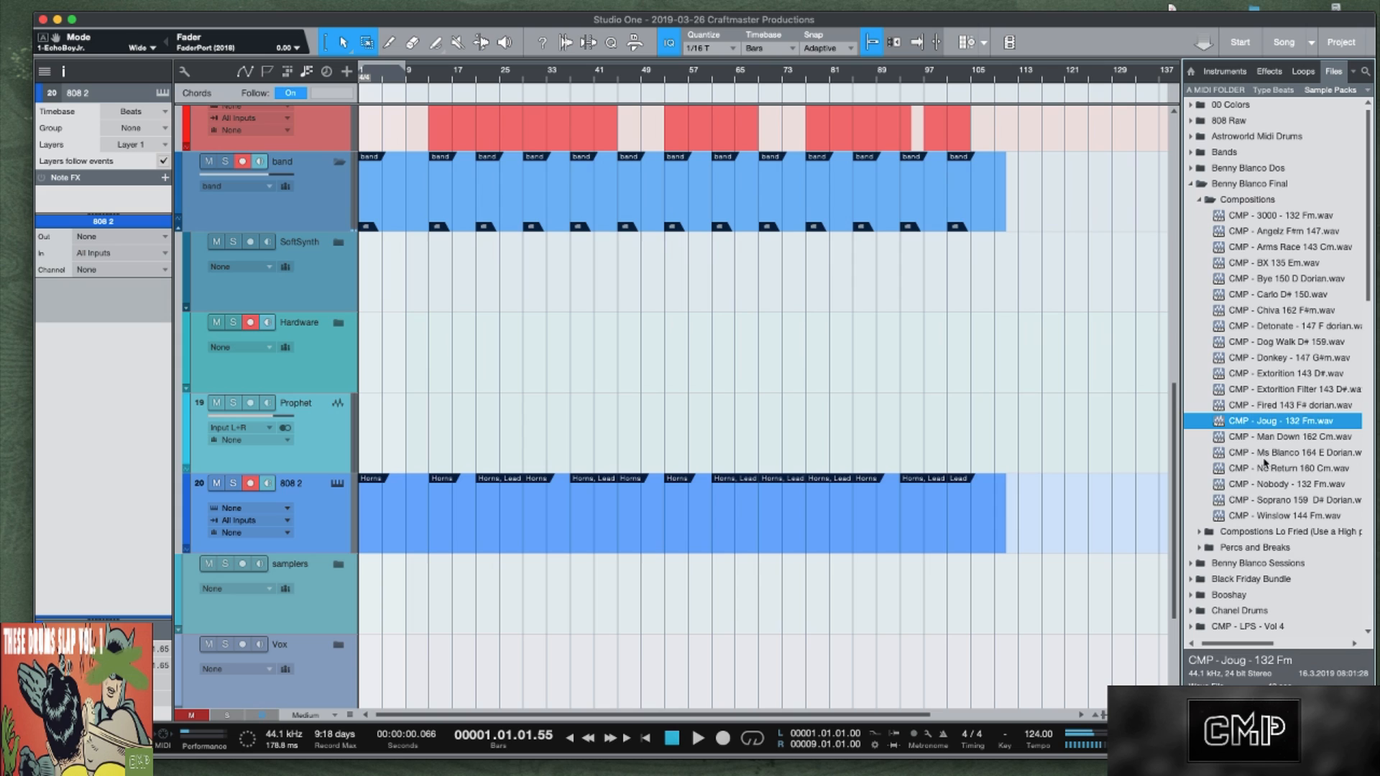
left_click(1277, 485)
left_click(1291, 501)
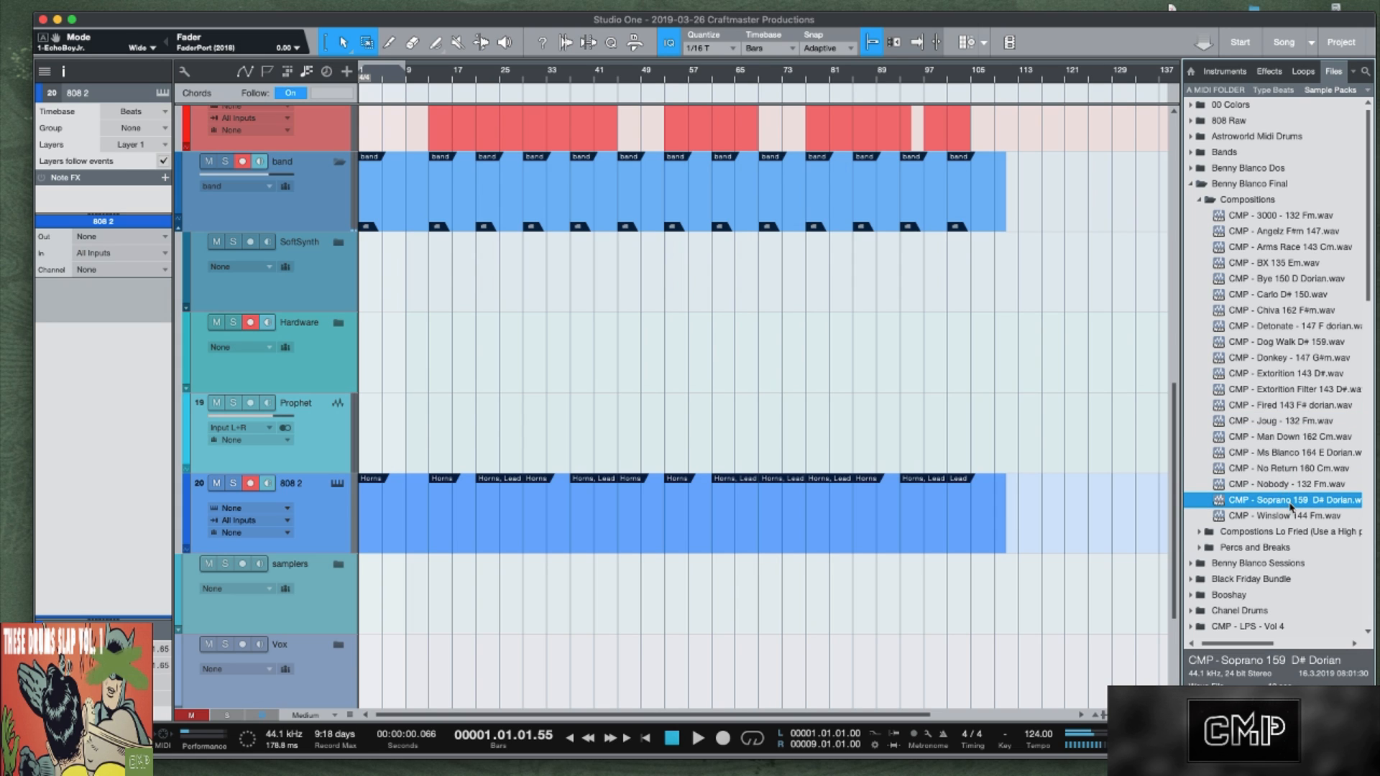
Place the CMP - Soprano 159 D# Dorian loop at bar 1 of the Prophet track and play it back.
left_click_drag(1291, 505, 405, 438)
key("space")
key("space")
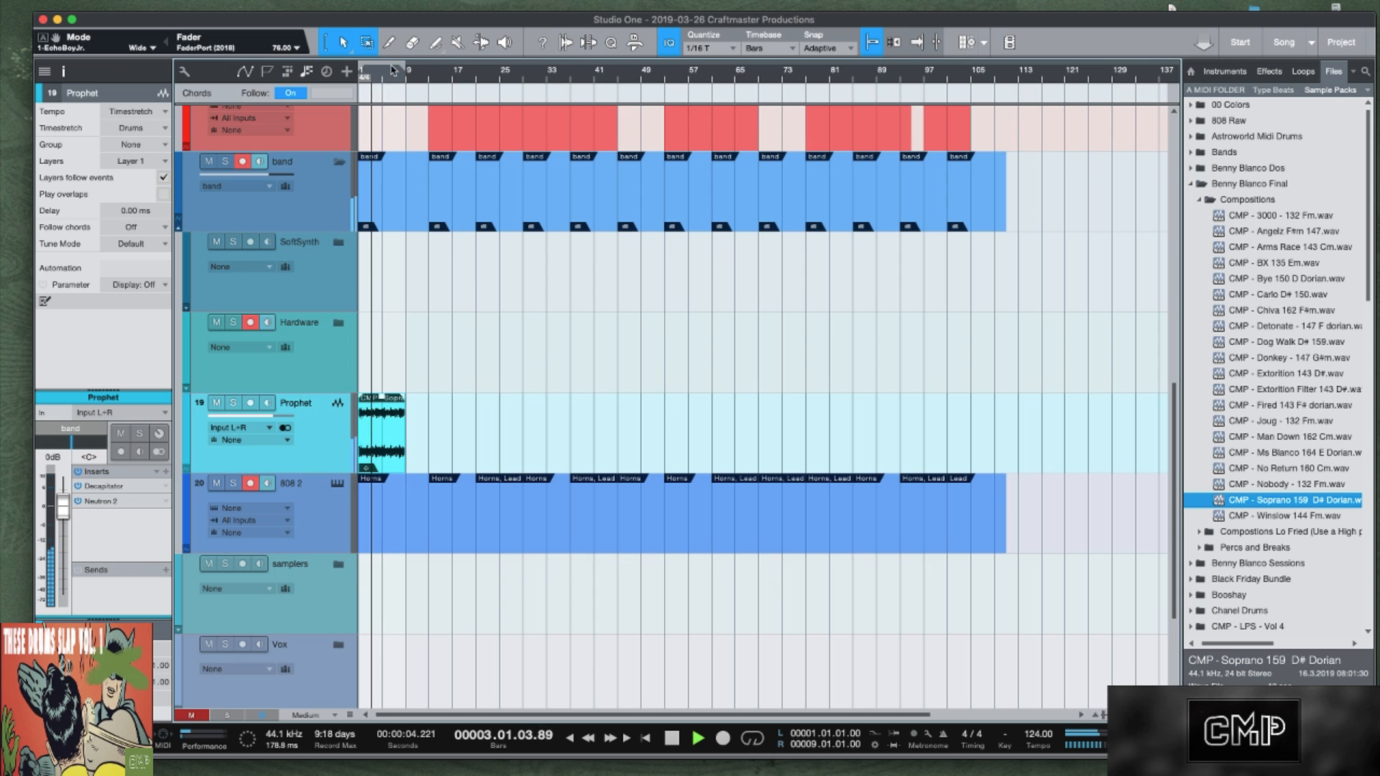
left_click_drag(390, 77, 495, 95)
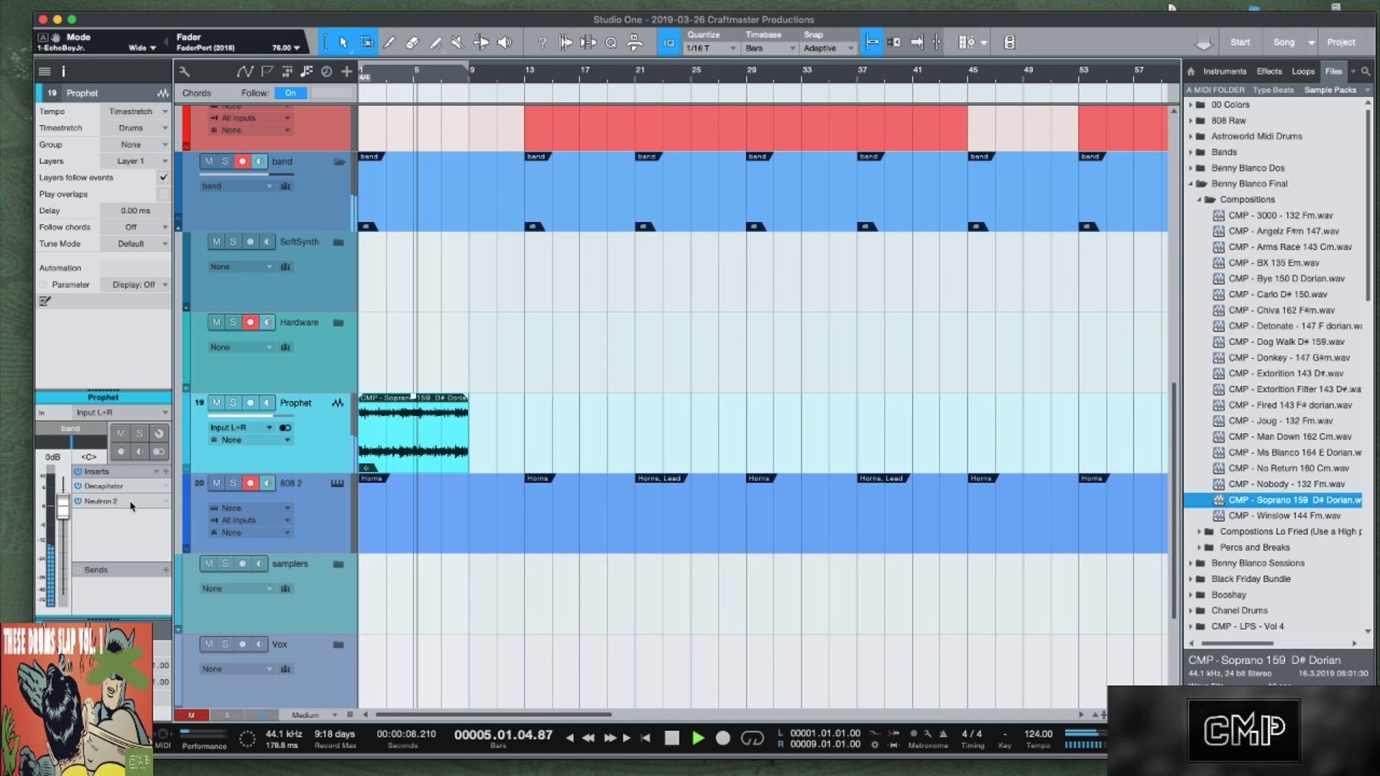
key("space")
Duplicate the CMP - Soprano loop end to end along the Prophet track until it fills the song to about bar 113.
key("d")
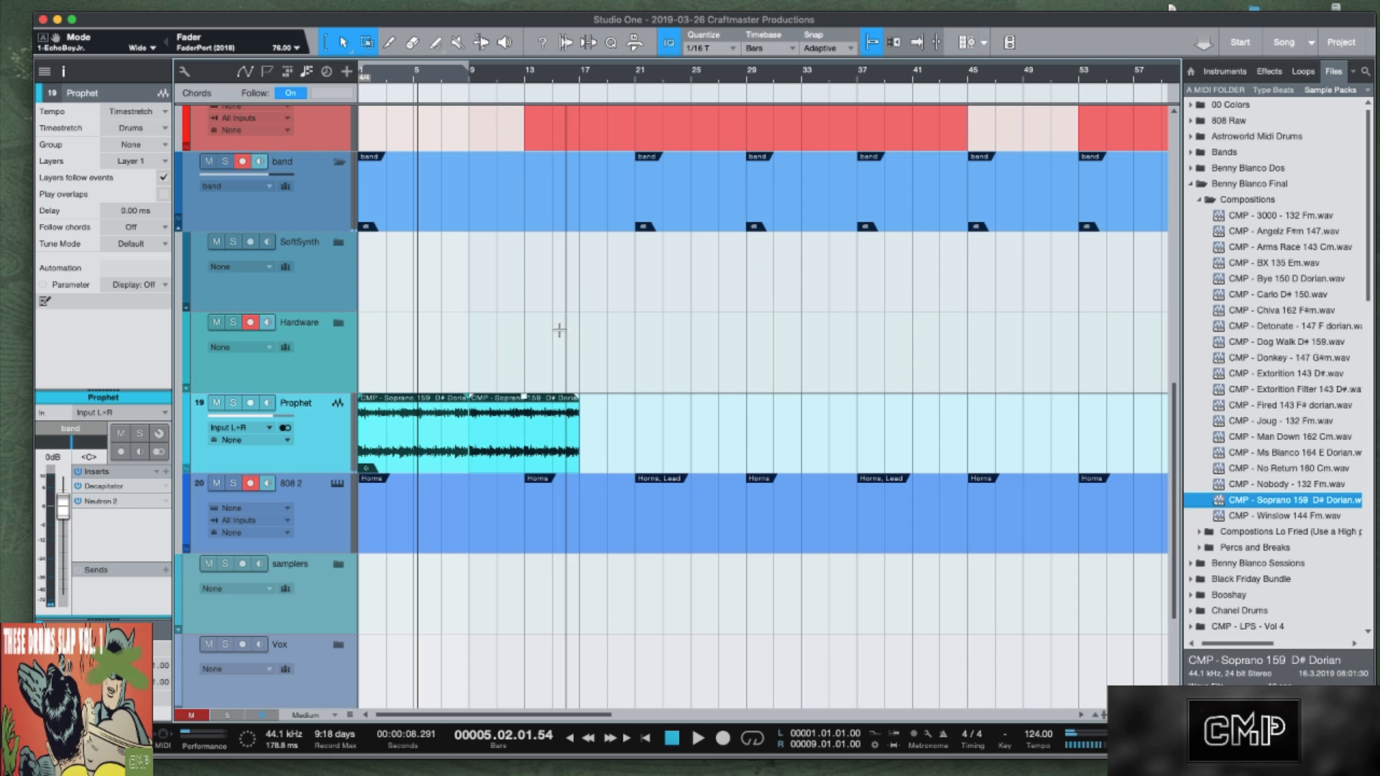
left_click_drag(501, 74, 546, 81)
key("d")
key("d")
key("d")
key("d")
key("d")
key("d")
key("d")
key("d")
key("d")
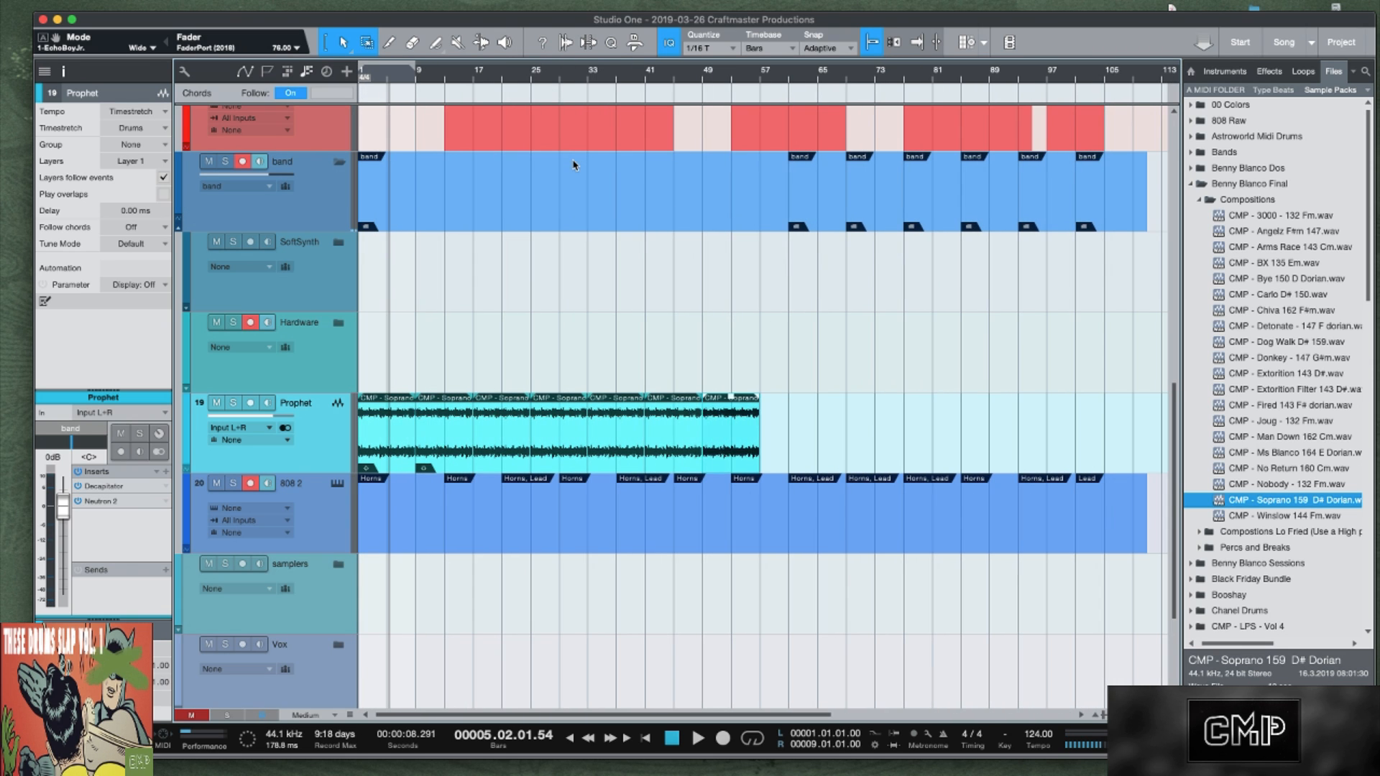
key("d")
key("d")
key("d")
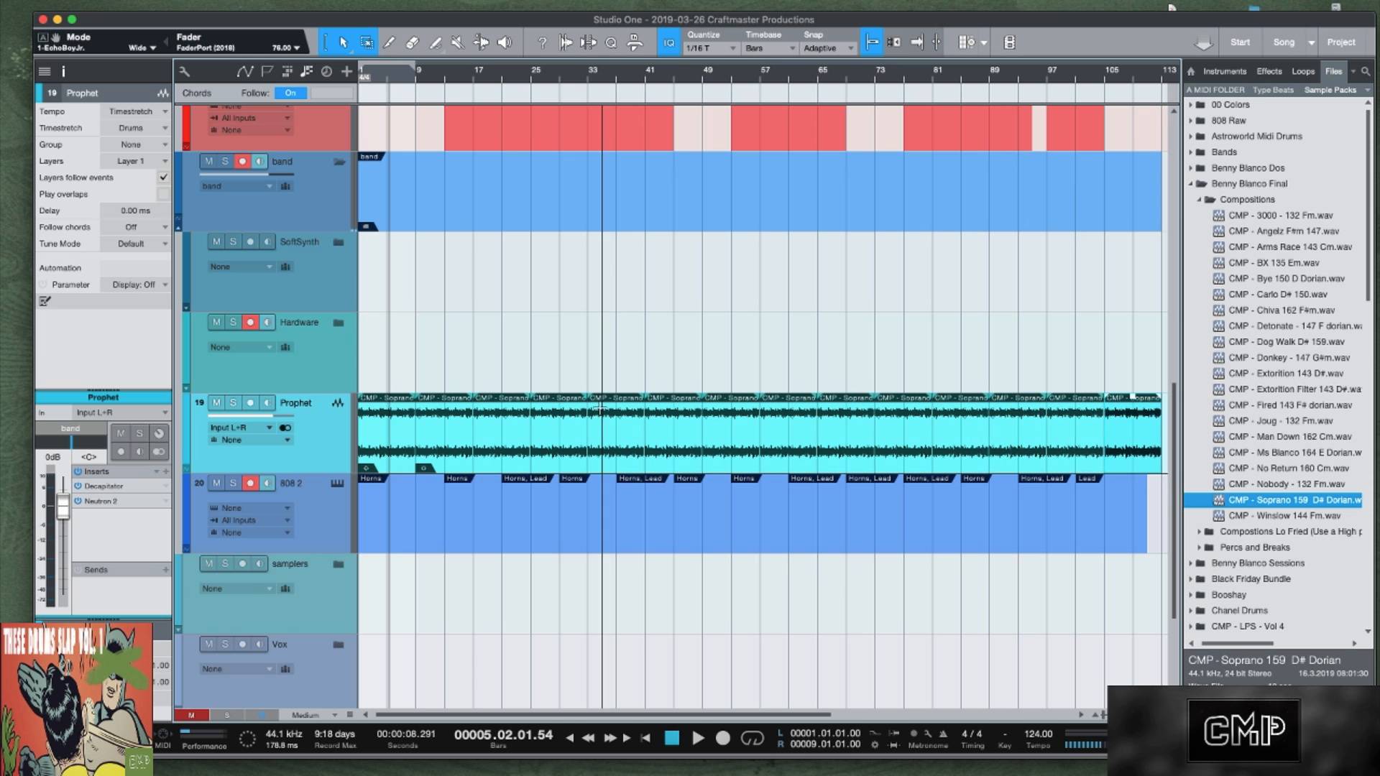
Play the repeated loop from bar 1 and reduce the arrangement's track height to Small.
key("Home")
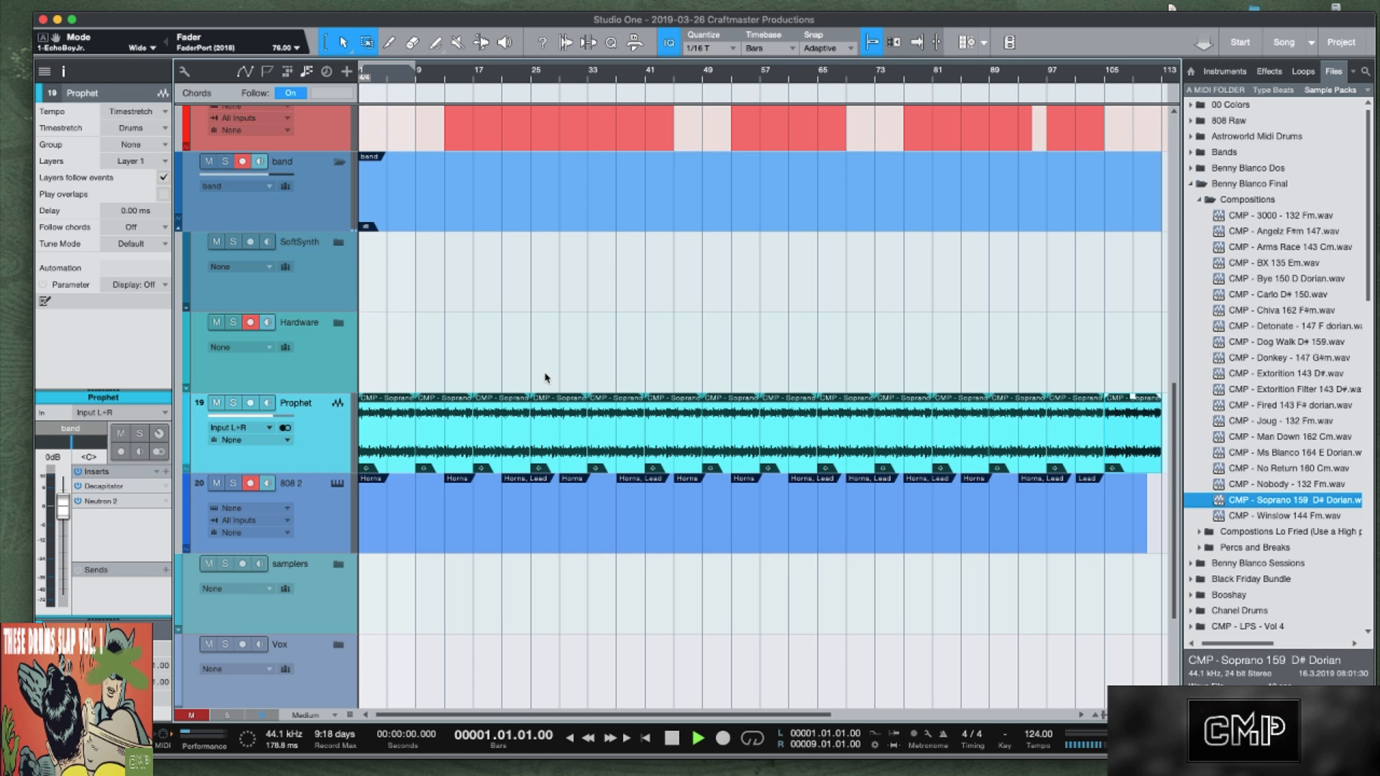
key("space")
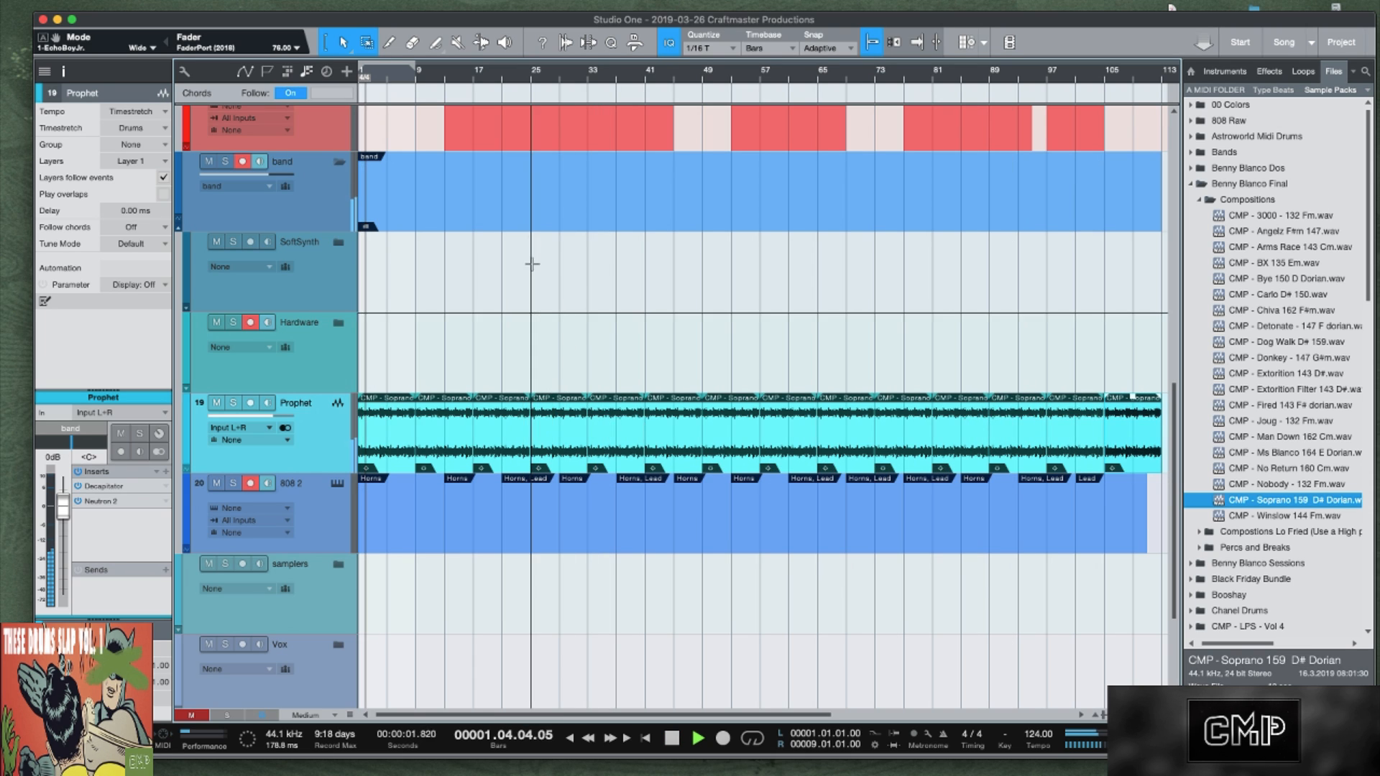
scroll(524, 317, "up", 2)
key("shift+w")
key("shift+w")
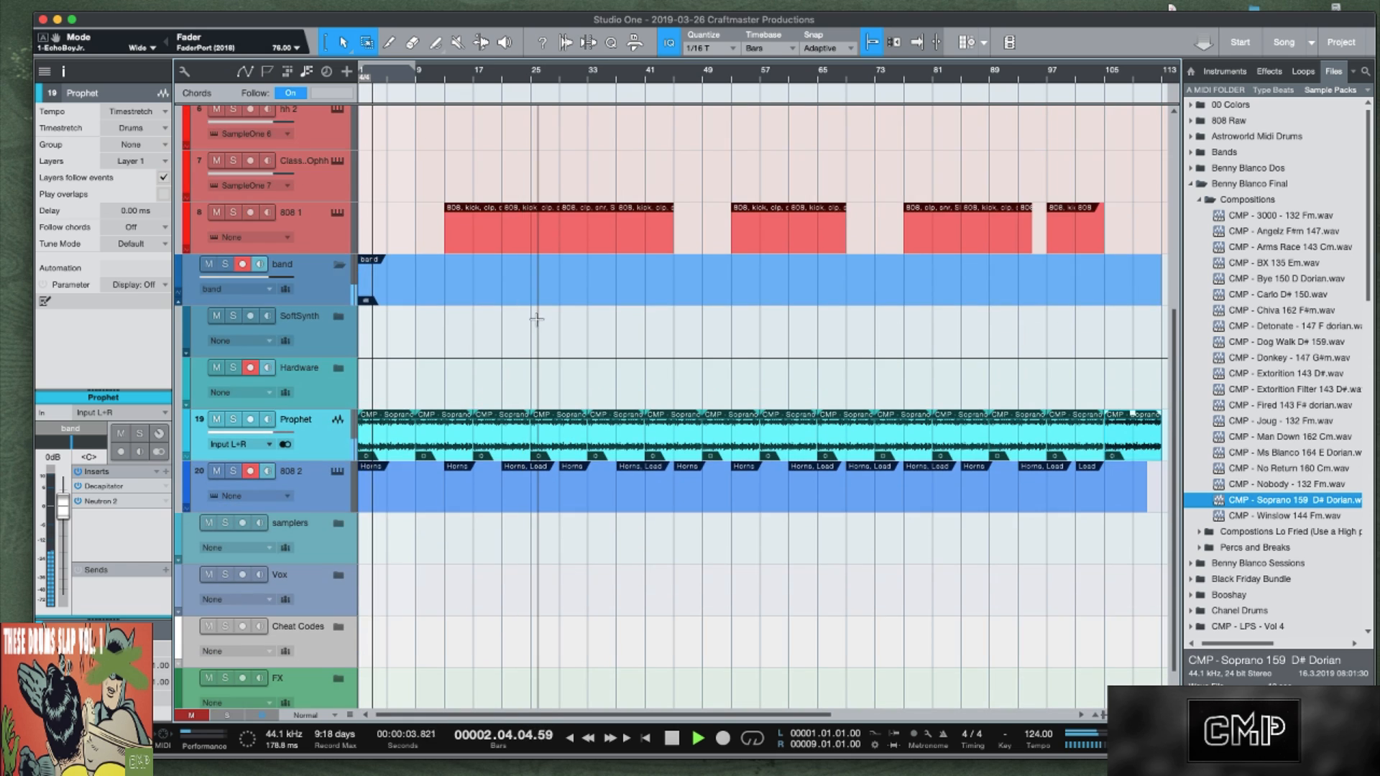
key("space")
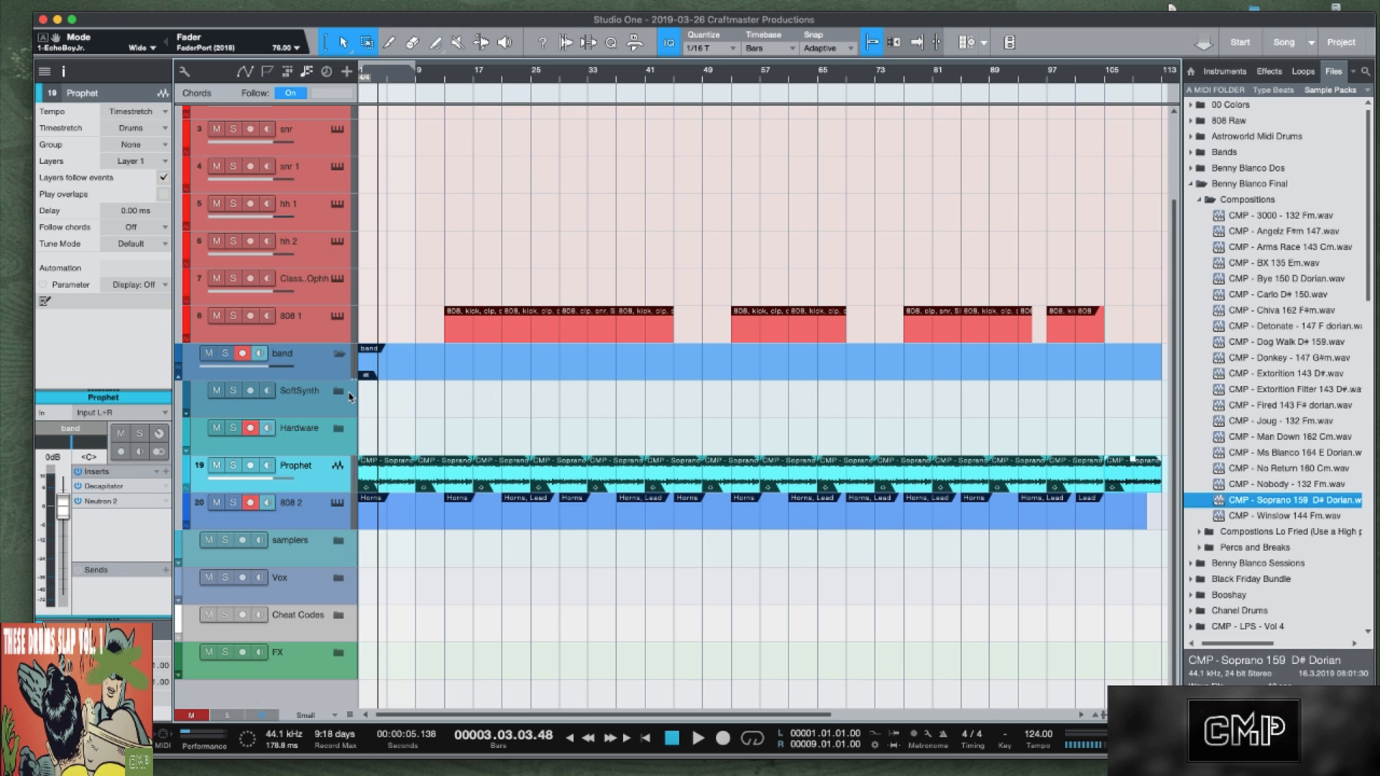
Expand the SoftSynth folder, open the Omnisphere instrument and search its patches for "flute".
left_click(348, 394)
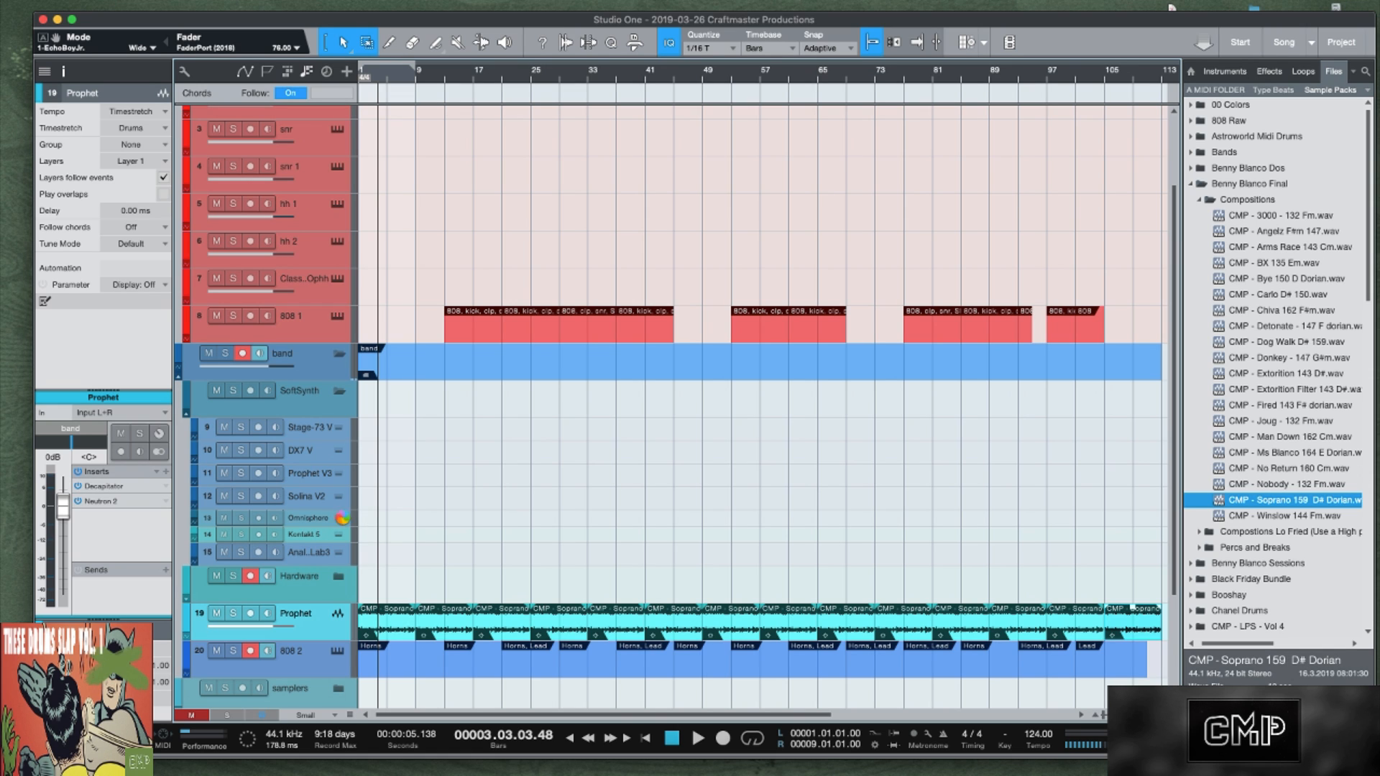
left_click(343, 517)
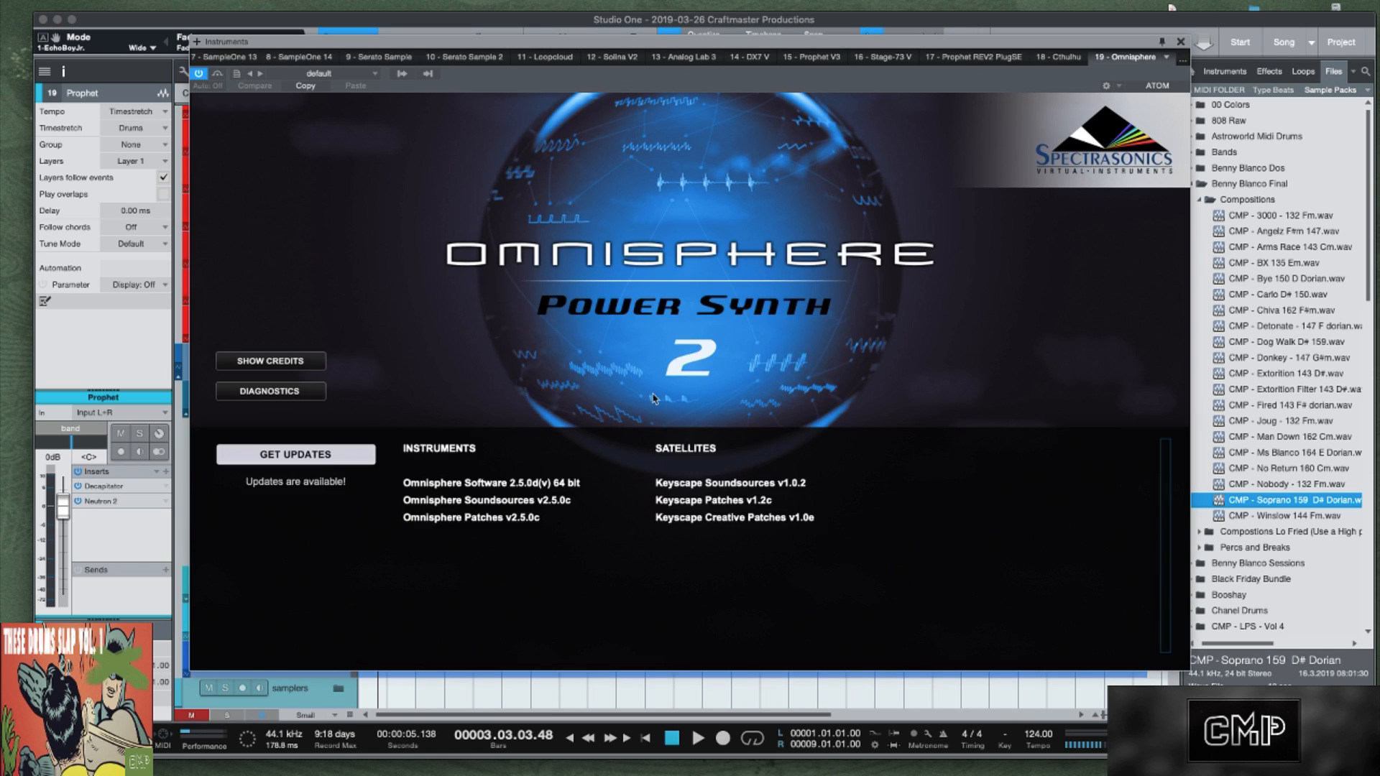
left_click(798, 376)
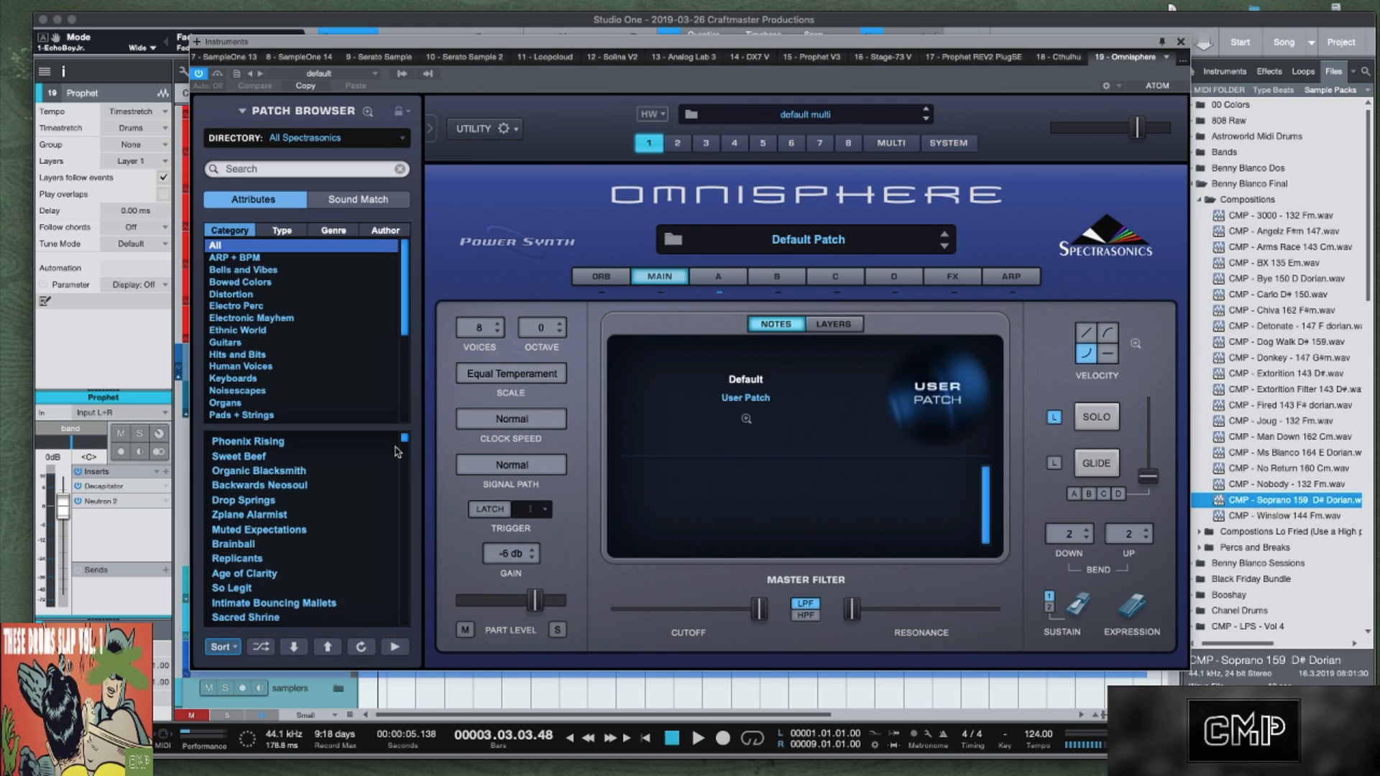
left_click_drag(404, 440, 404, 439)
left_click(354, 168)
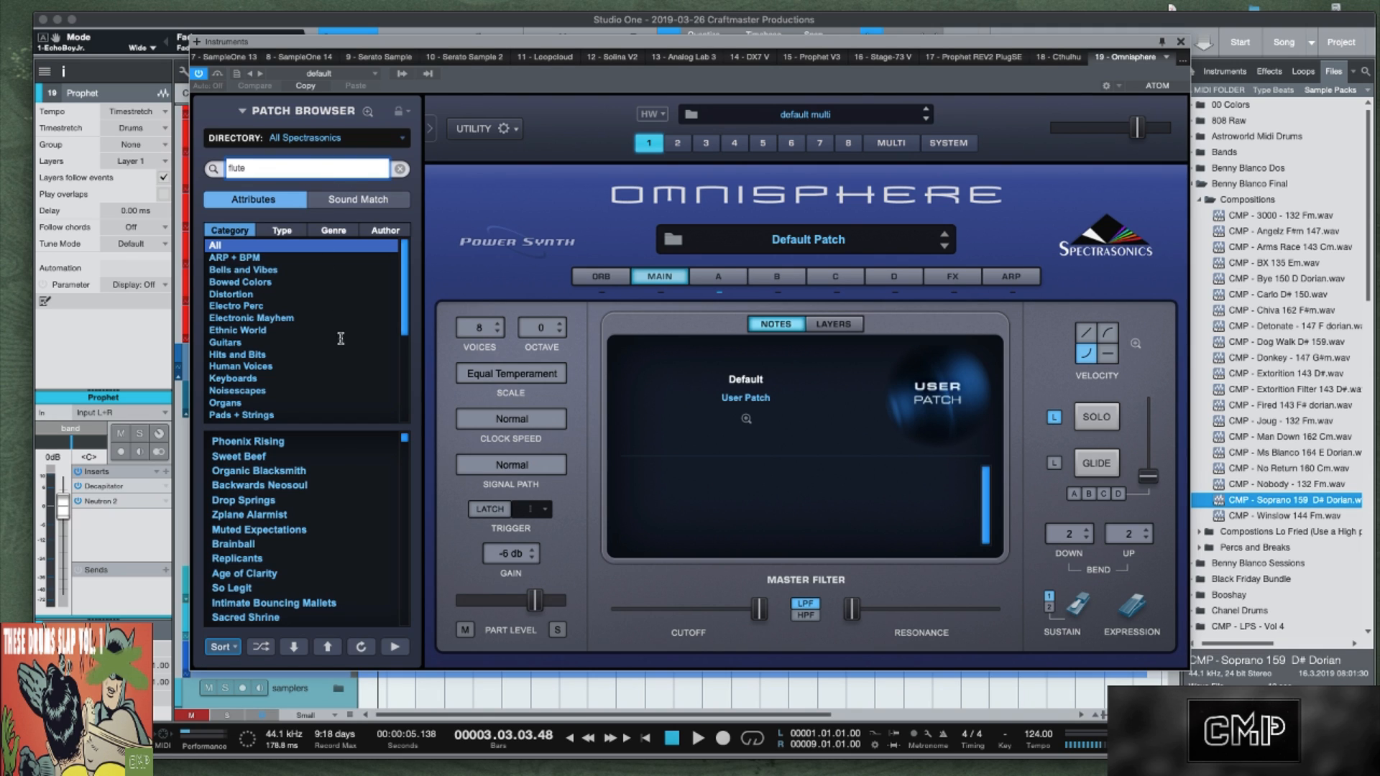
key("Return")
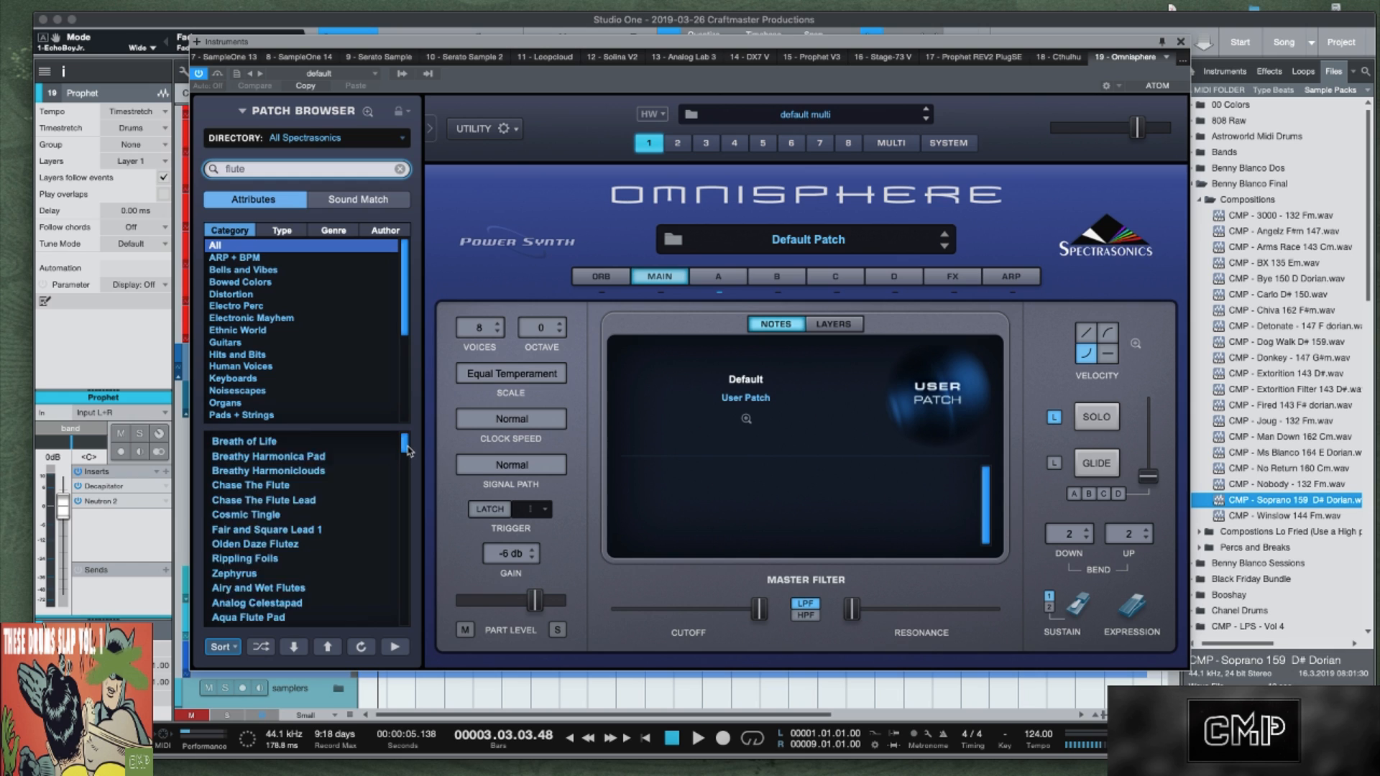
Load the Lotus Flute patch in Omnisphere and close the instrument window.
left_click_drag(412, 453, 404, 509)
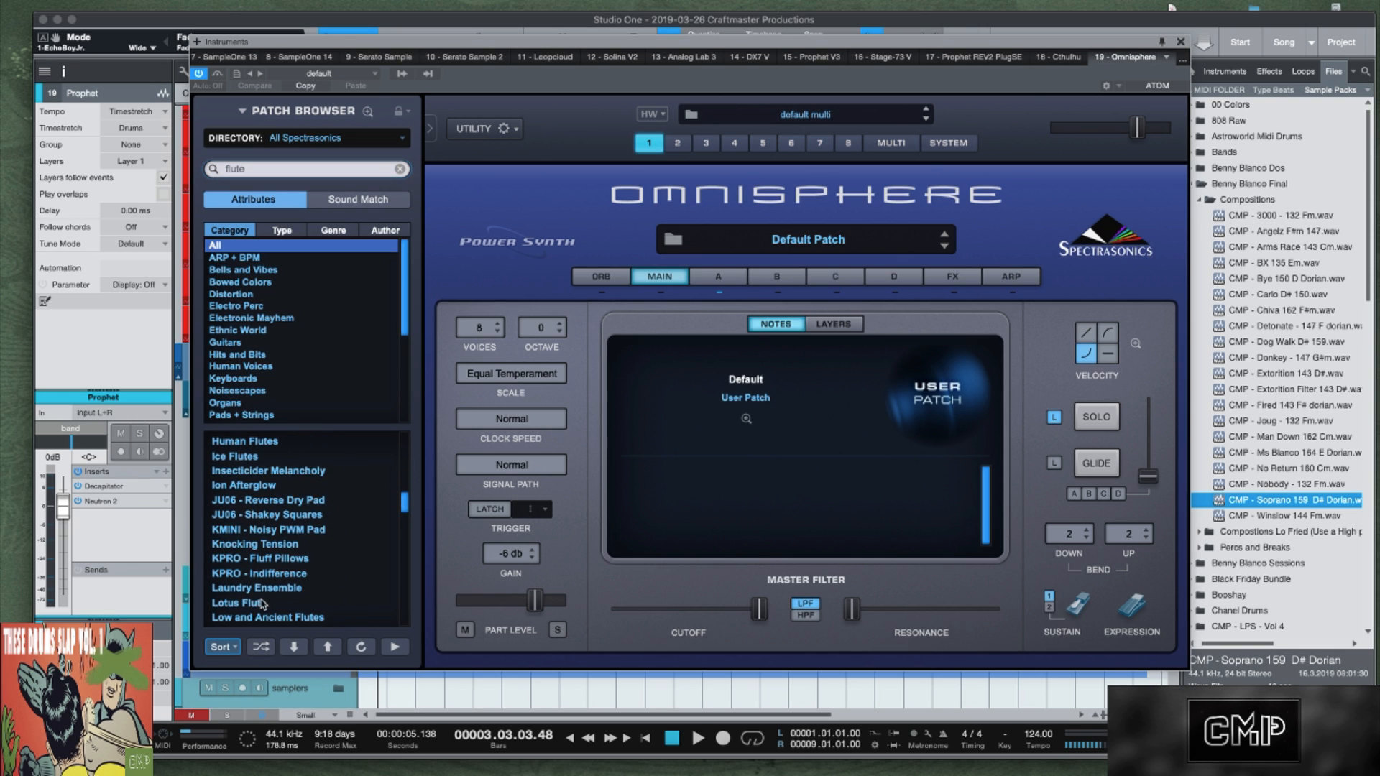
left_click(260, 606)
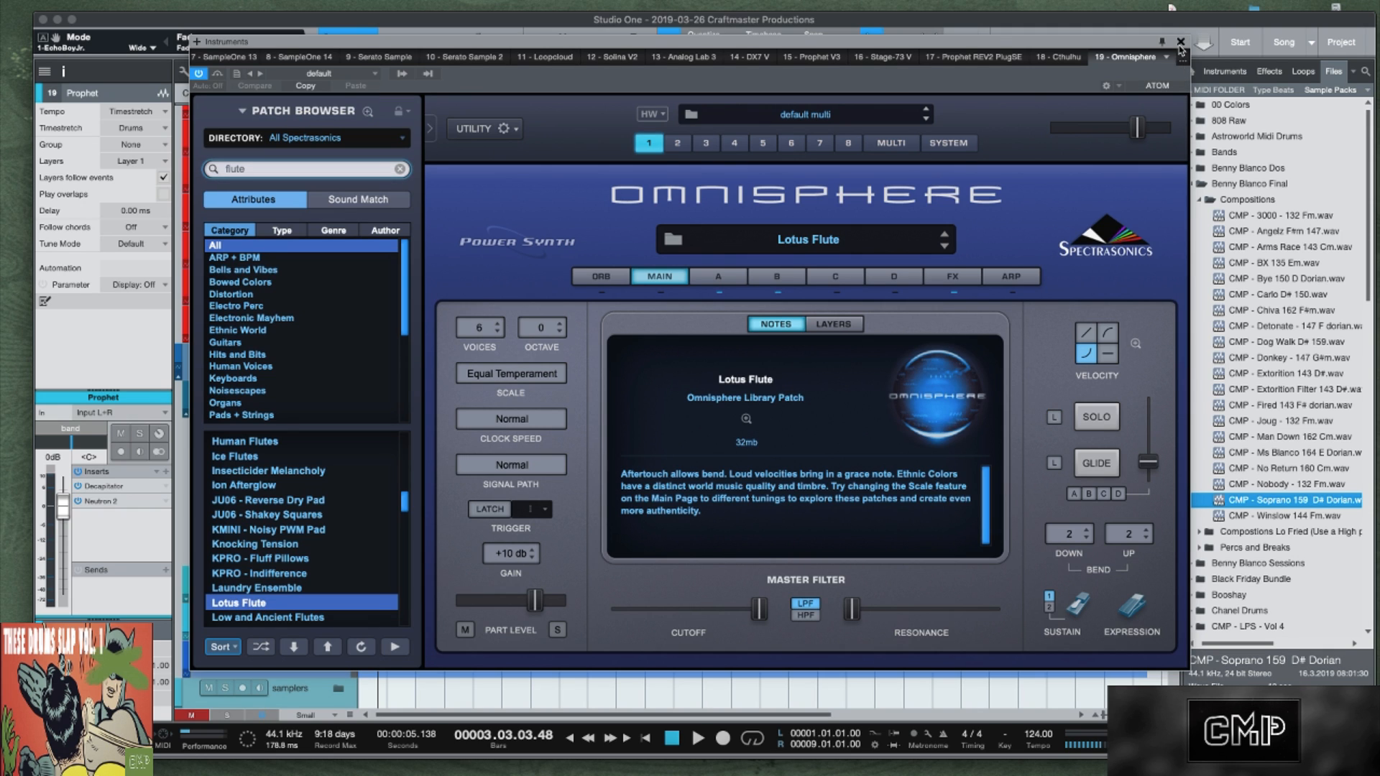
left_click(1180, 41)
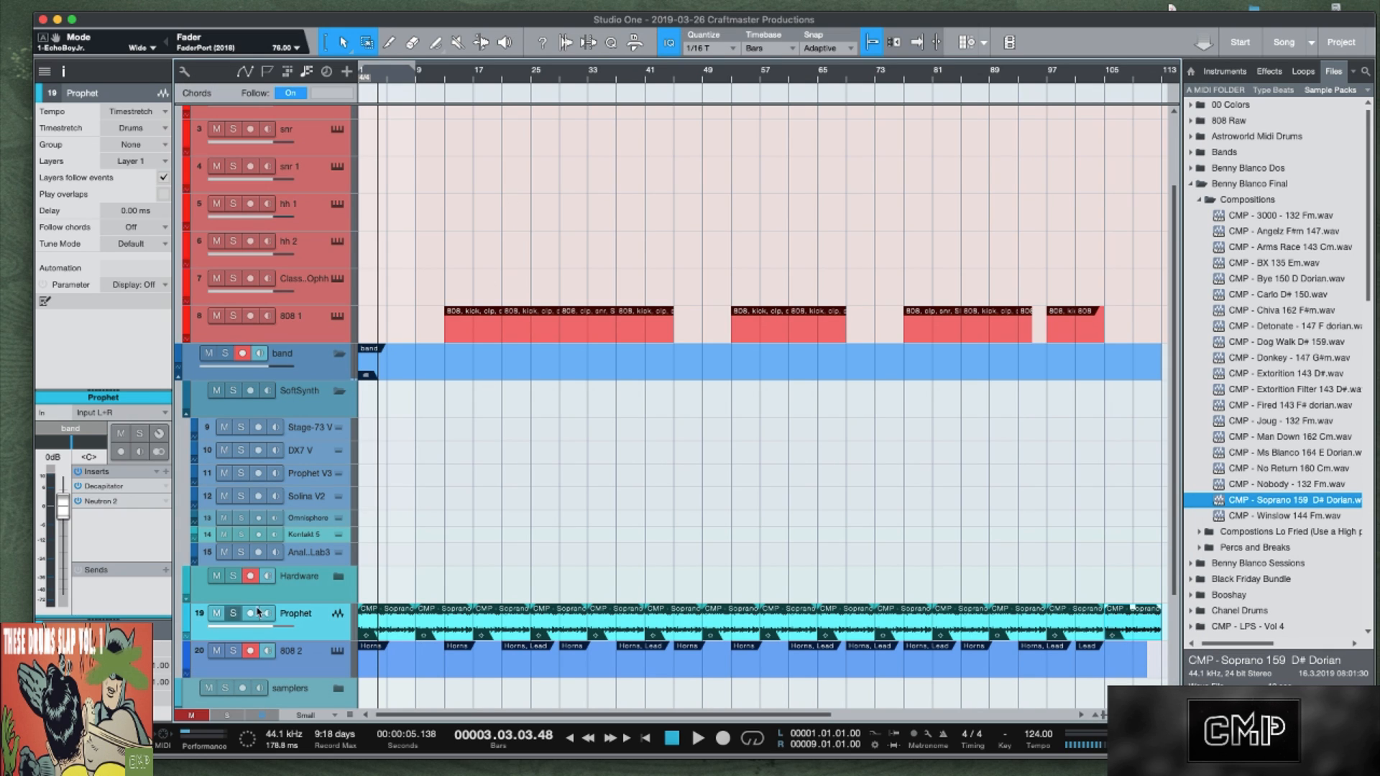
Create an empty part on the Omnisphere track from bar 17 to 25 and set the loop range to match.
left_click(526, 520)
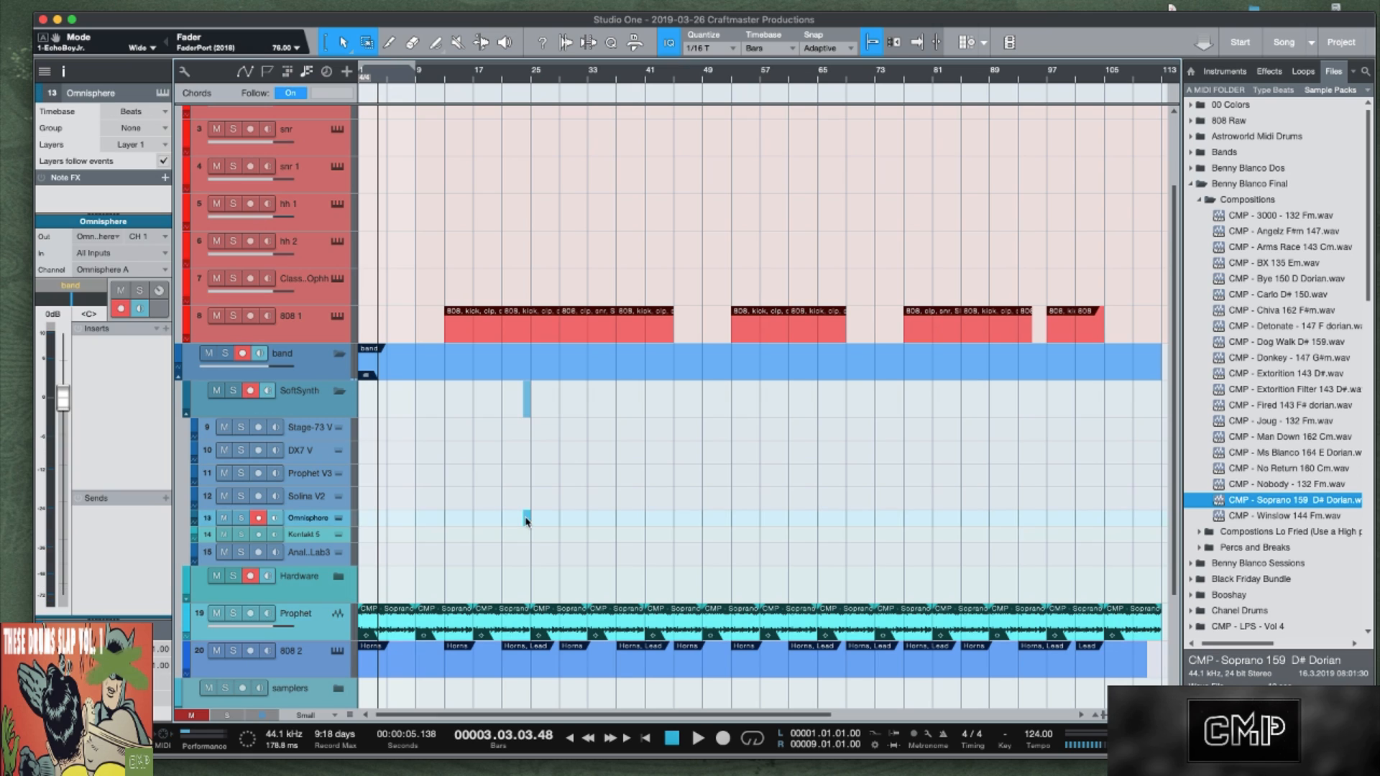
left_click_drag(526, 519, 474, 519)
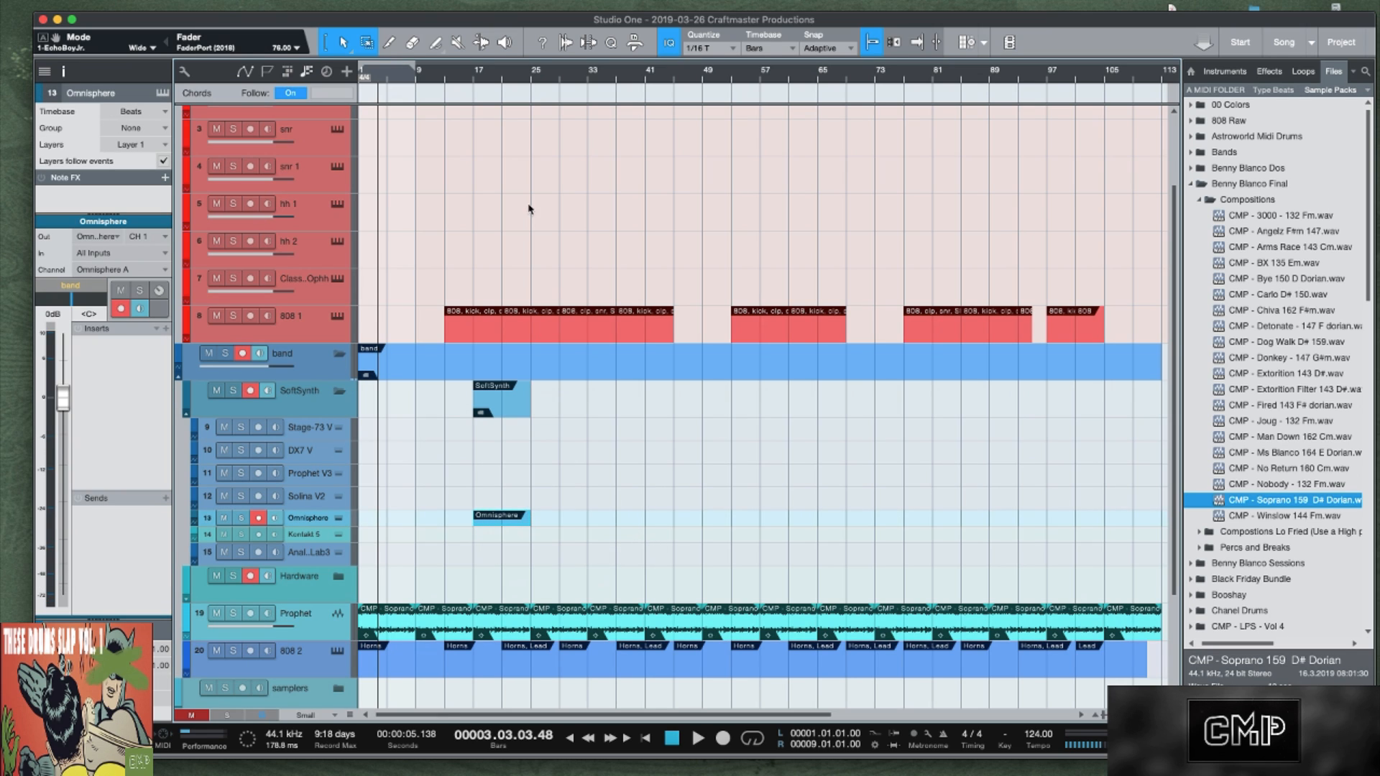
left_click_drag(476, 62, 530, 71)
key("KP_1")
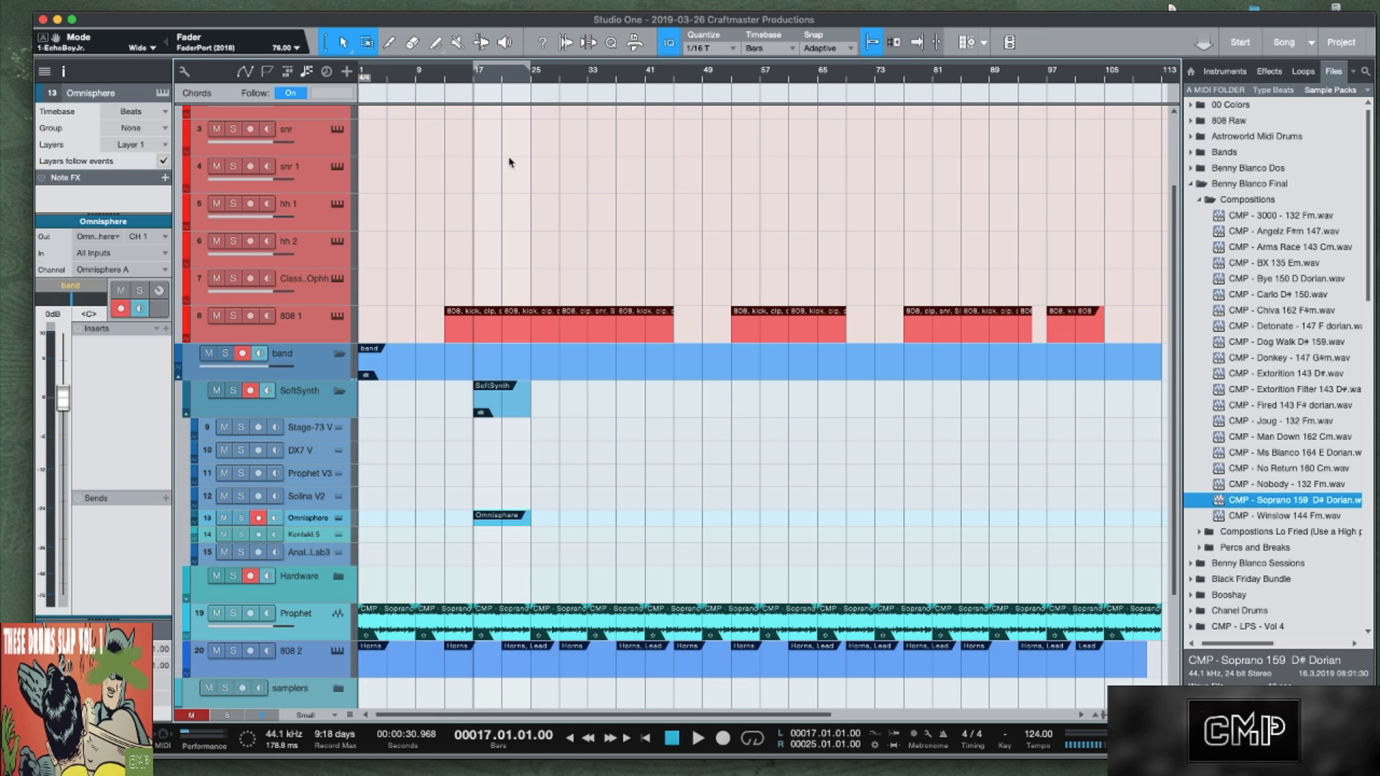
Open the new Omnisphere part for note editing and set its scale to D# Dorian.
double_click(493, 521)
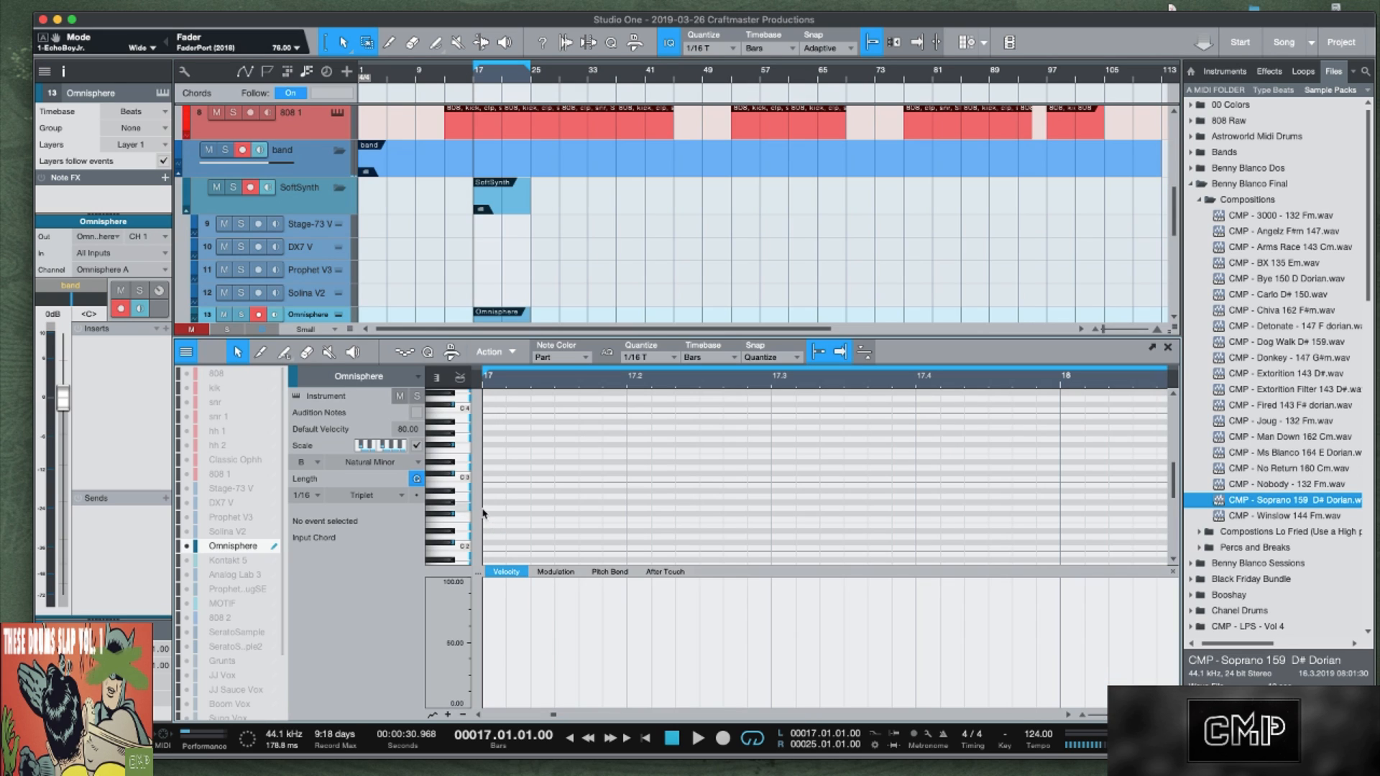
left_click(316, 461)
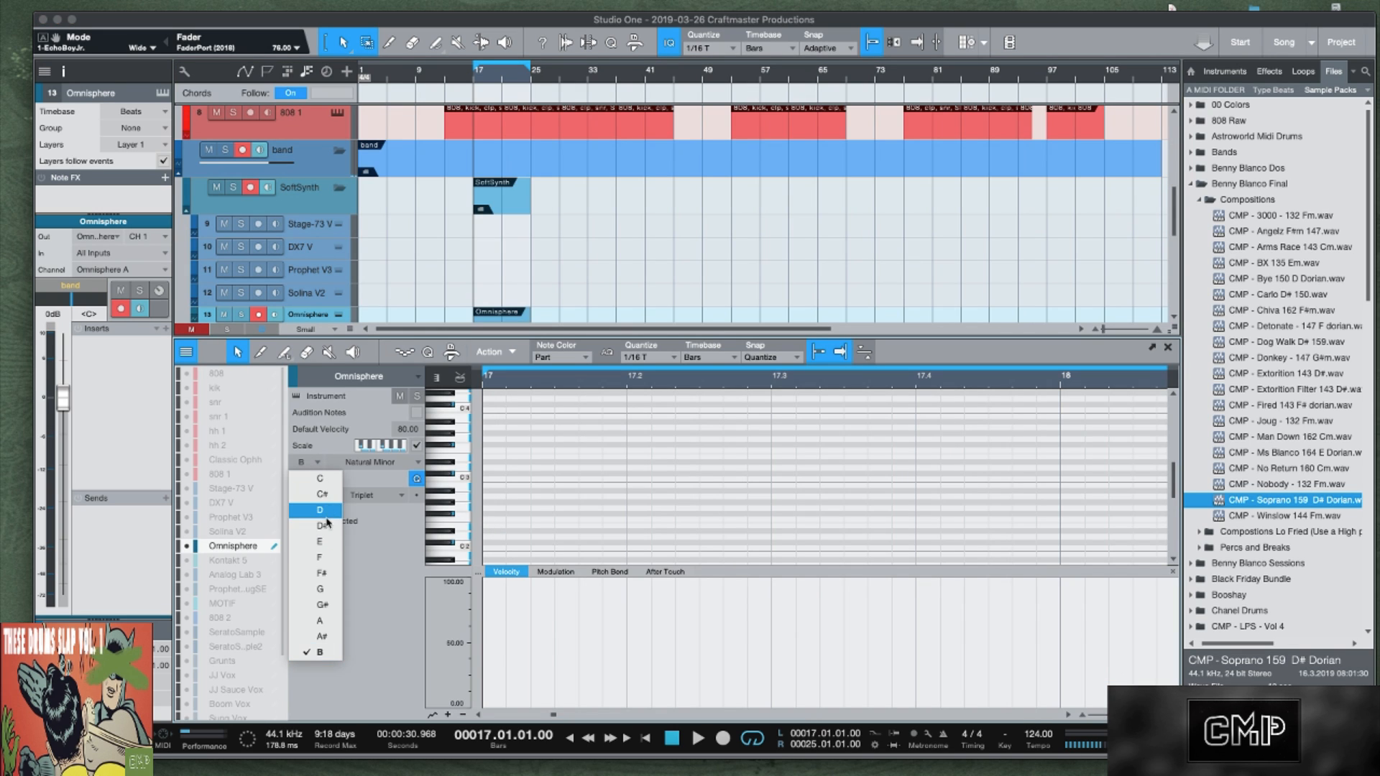
left_click(313, 527)
left_click(388, 462)
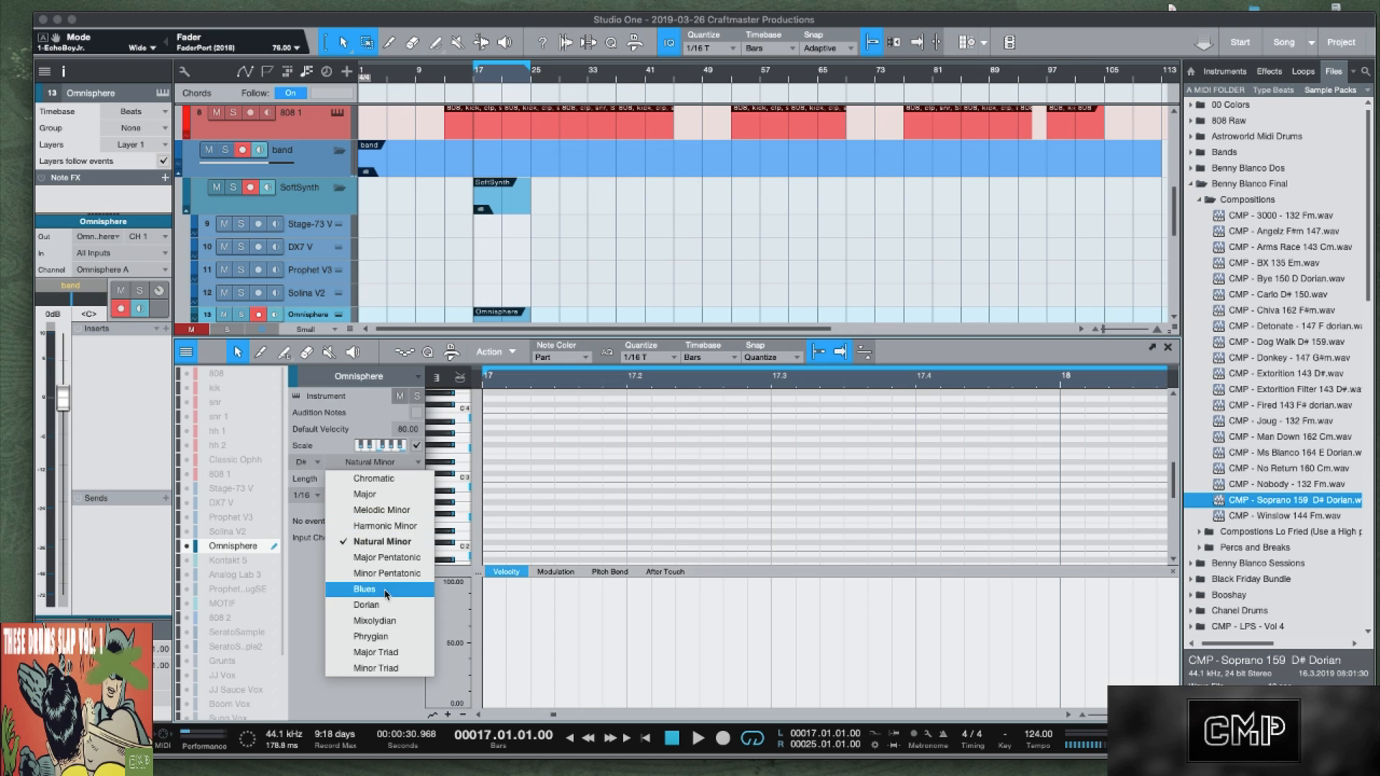
left_click(402, 611)
Enlarge the note editor, show bars 17 to 23, and replay the start of the loop several times.
scroll(536, 509, "up", 5)
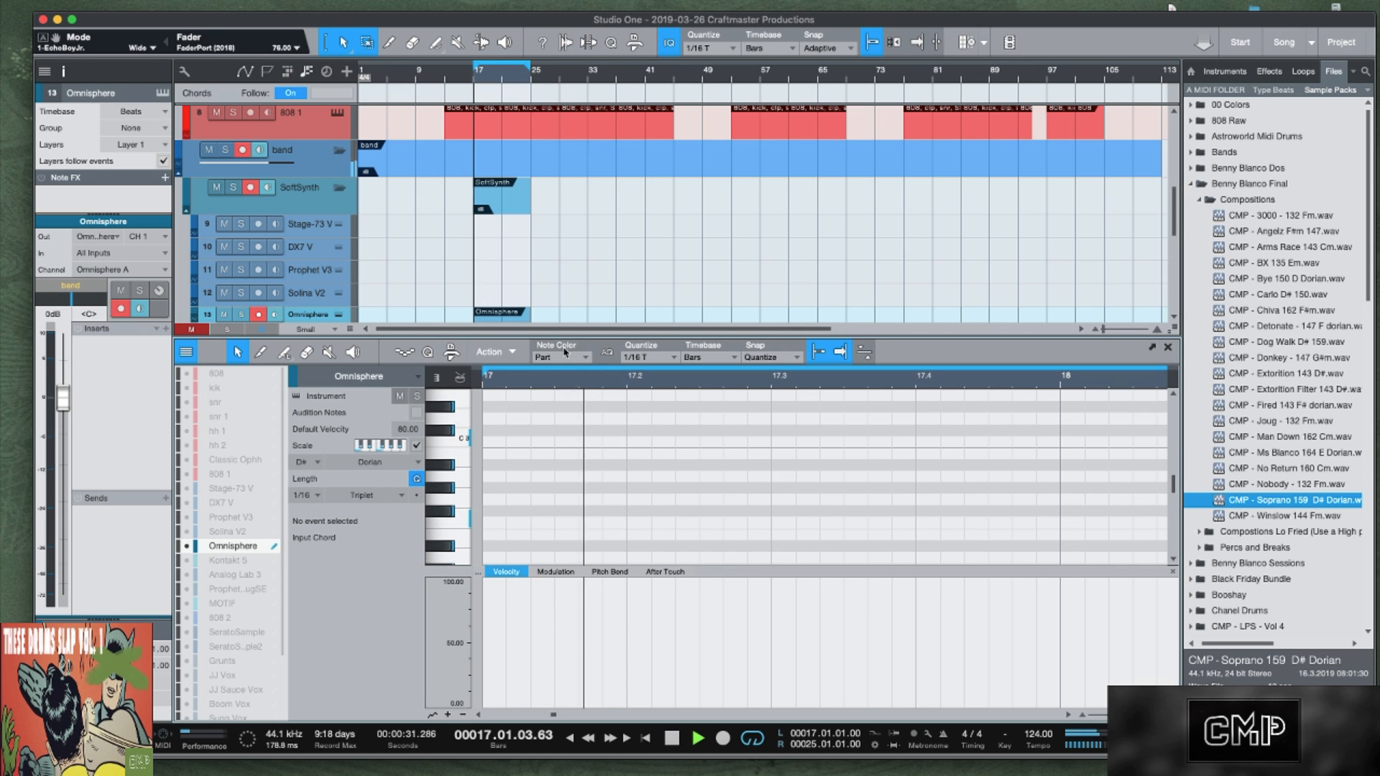
left_click_drag(564, 338, 503, 302)
key("space")
key("space")
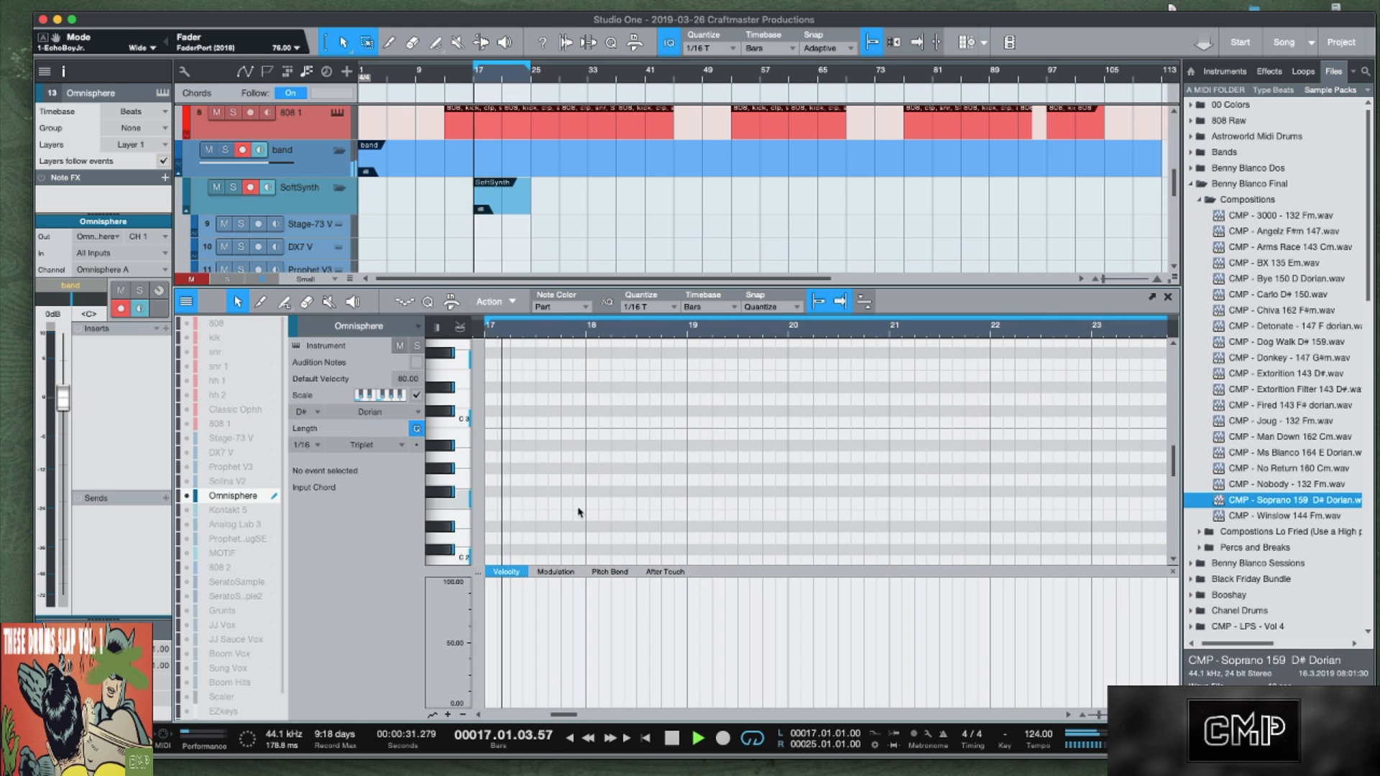
key("space")
key("space")
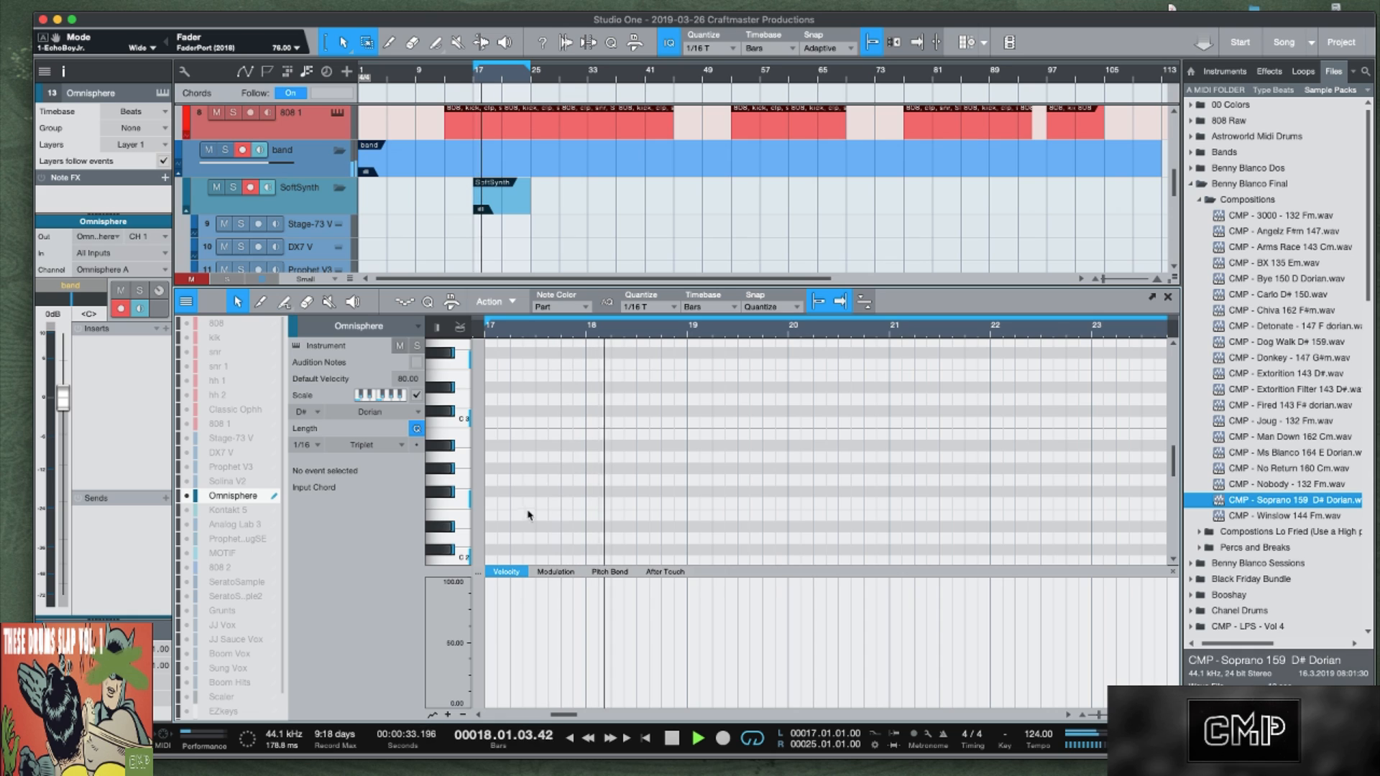
key("space")
key("space")
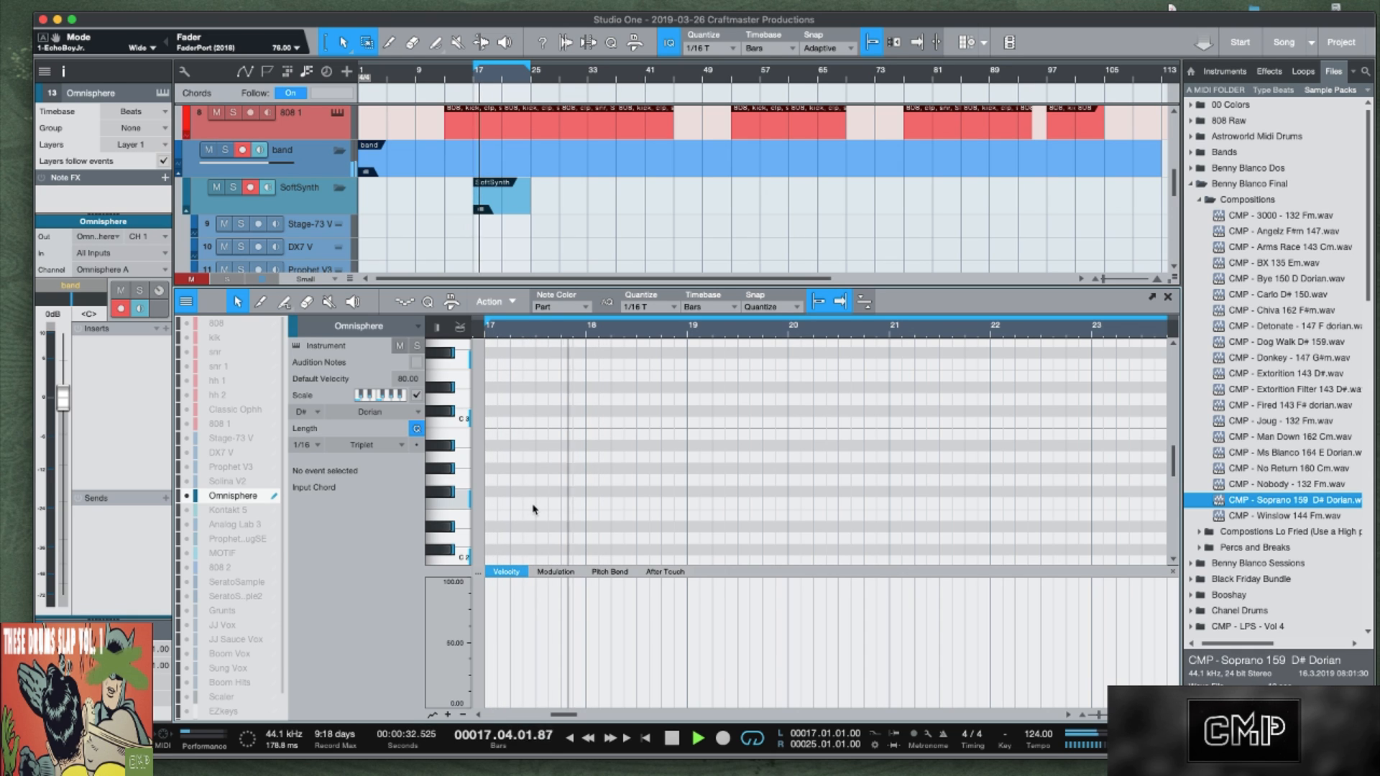
key("space")
key("space")
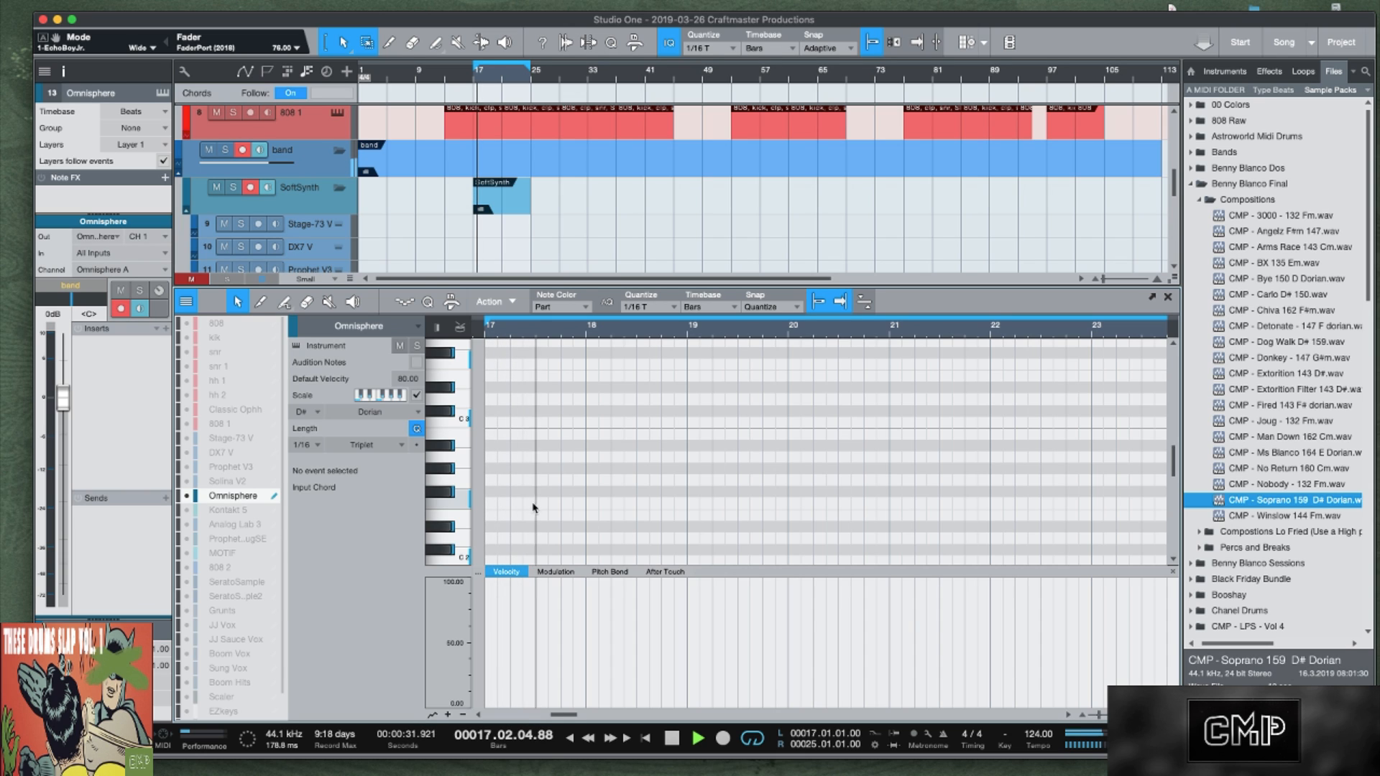
key("space")
Draw a two-beat D# note at the start of bar 17 and transpose it up two octaves to D#4.
left_click(493, 506)
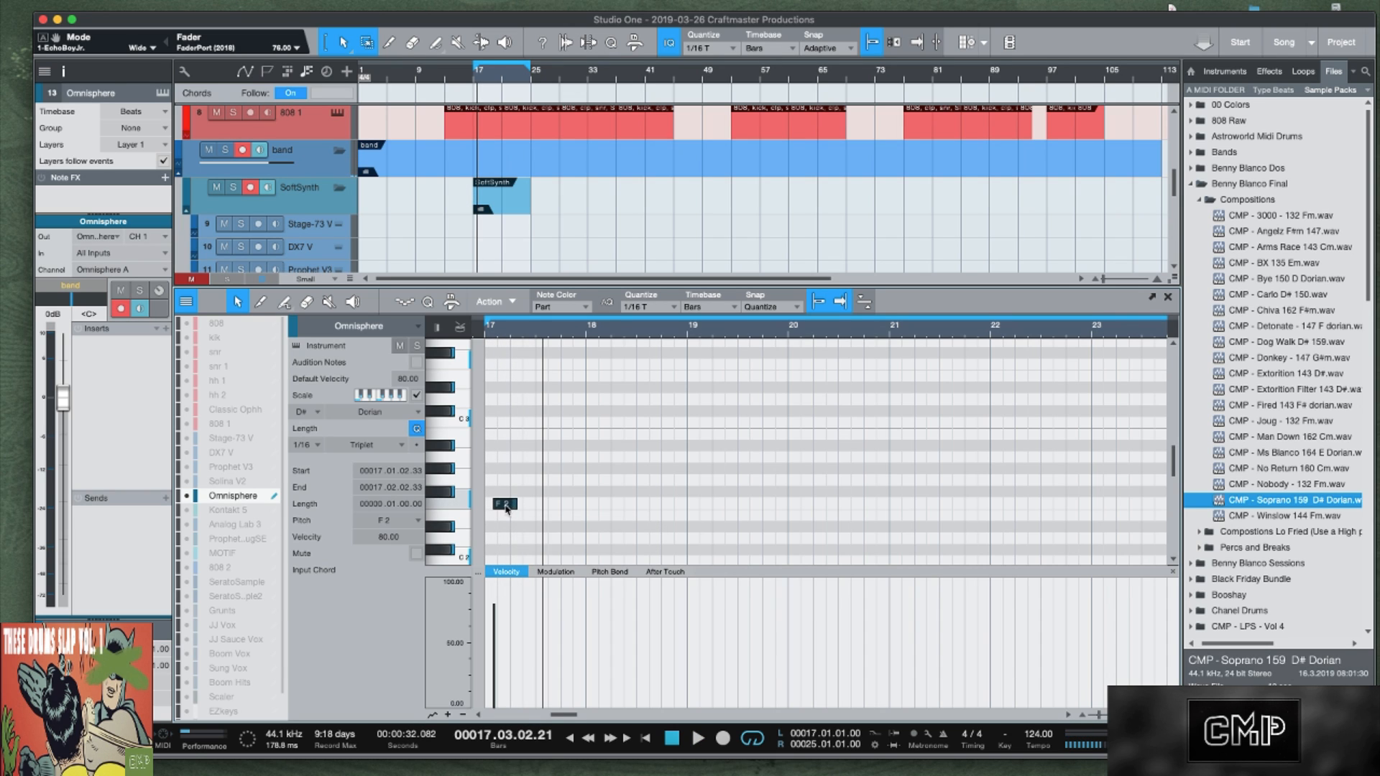
left_click(501, 526)
left_click_drag(501, 528, 536, 529)
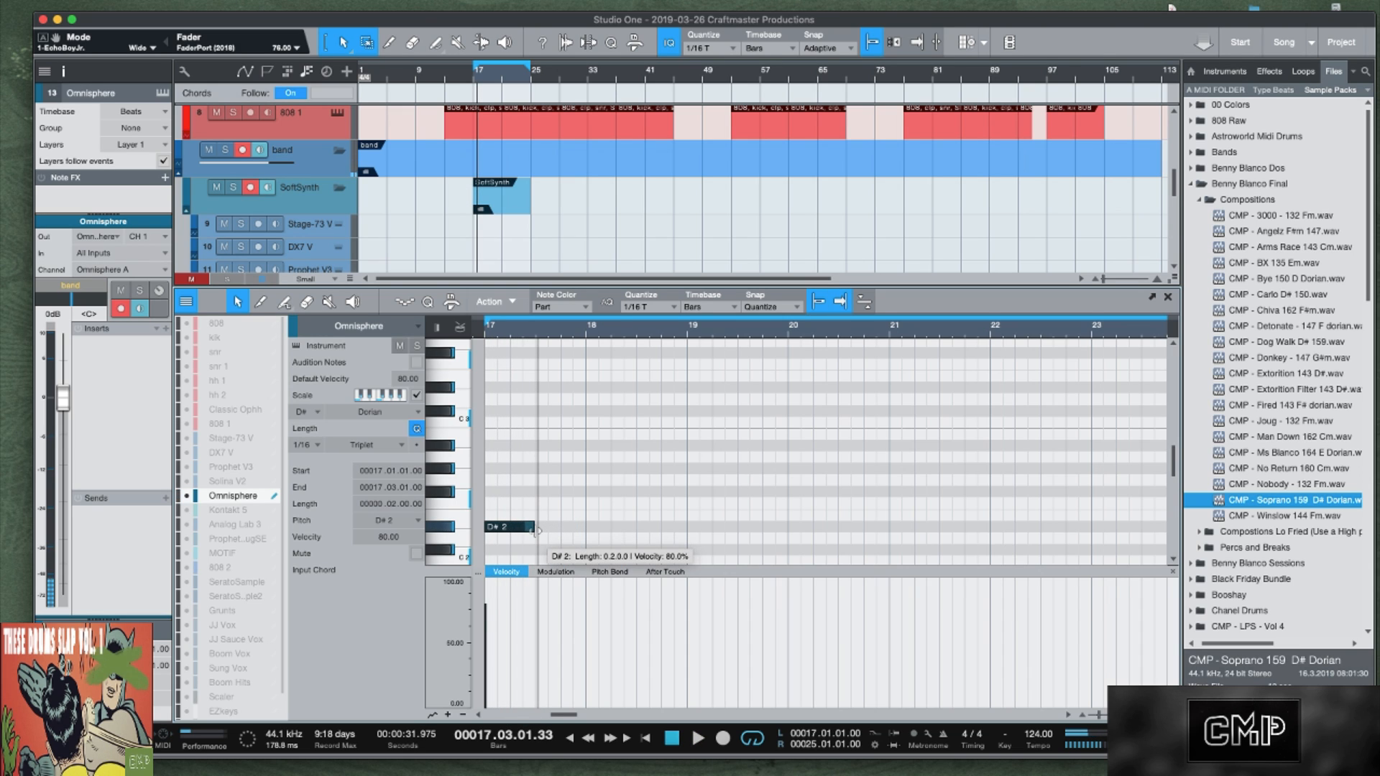
key("shift+Up")
key("shift+Up")
Play the loop with the D#4 note and lower the Omnisphere volume to -3.9 dB.
key("space")
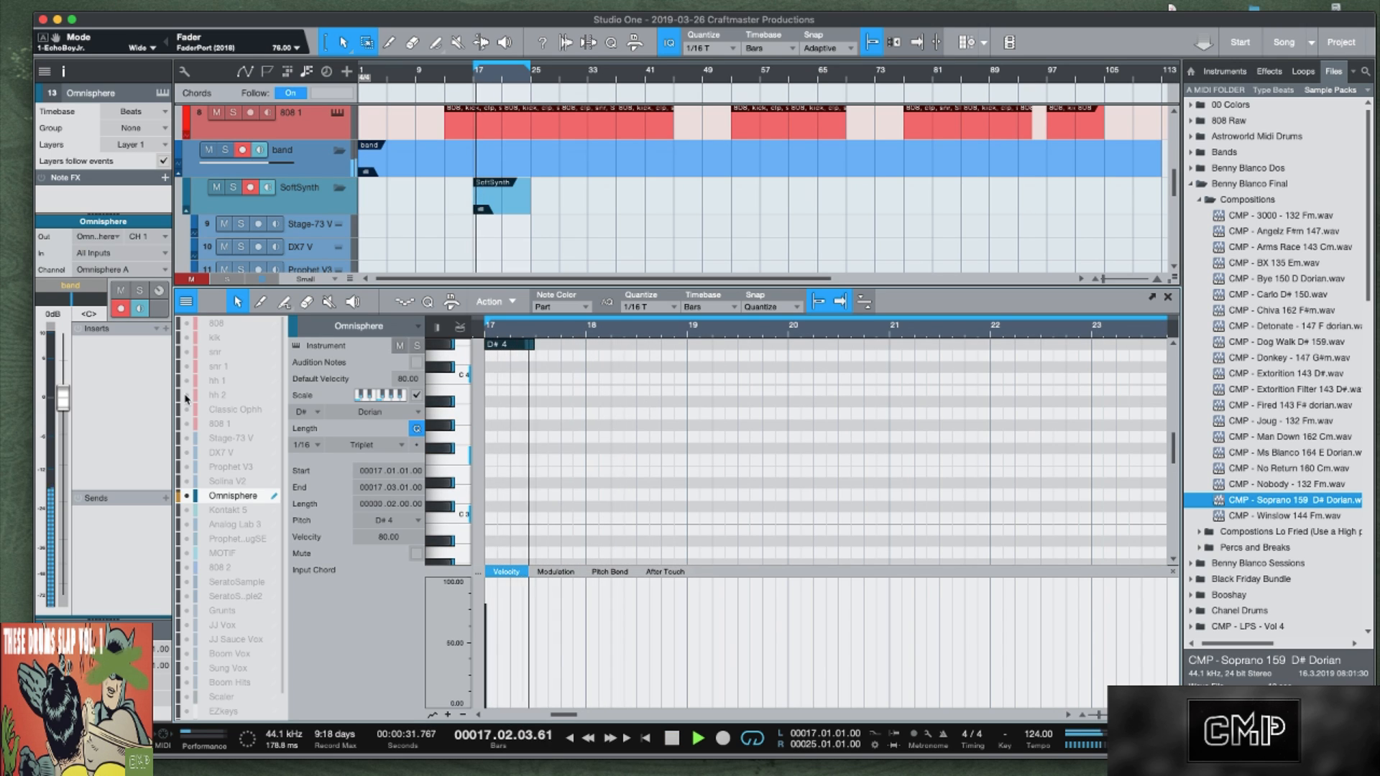
key("space")
key("space")
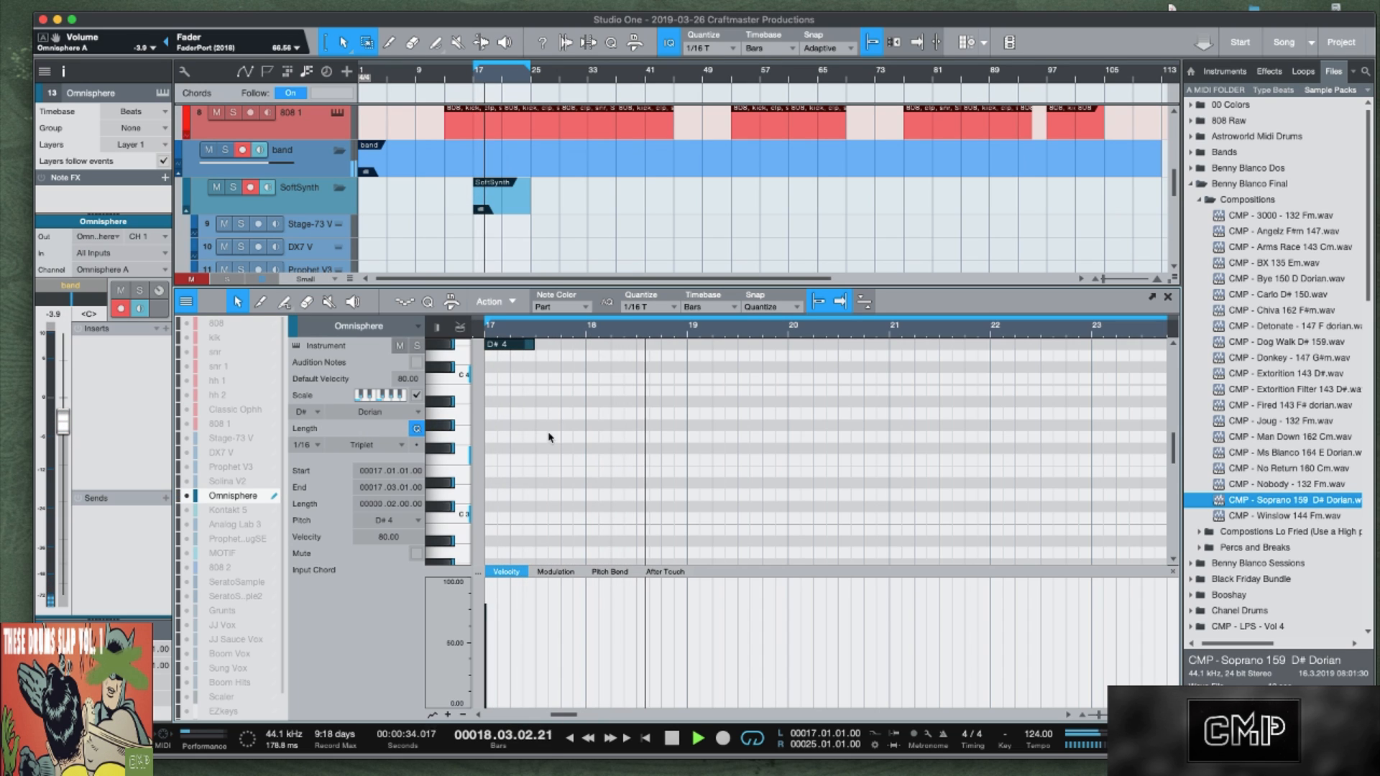
key("space")
key("space")
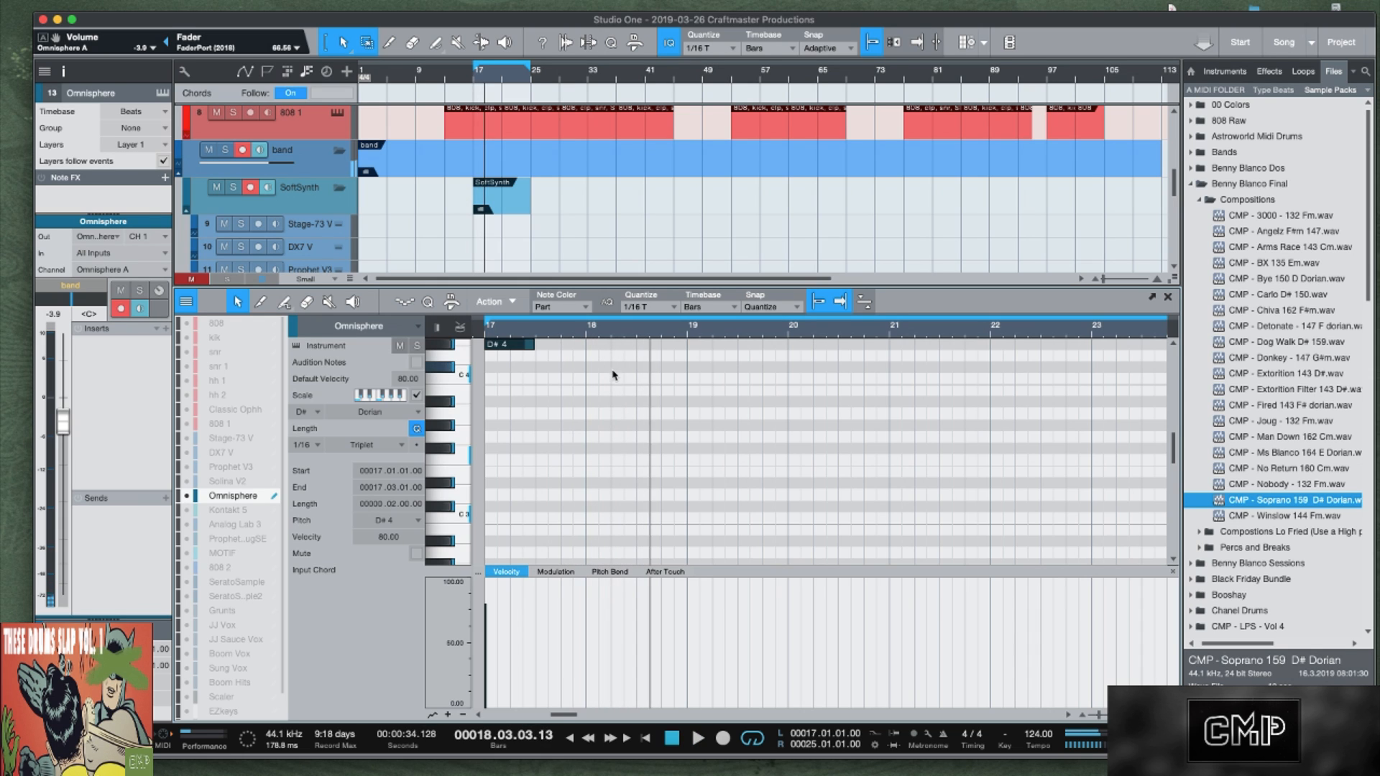
key("space")
key("space")
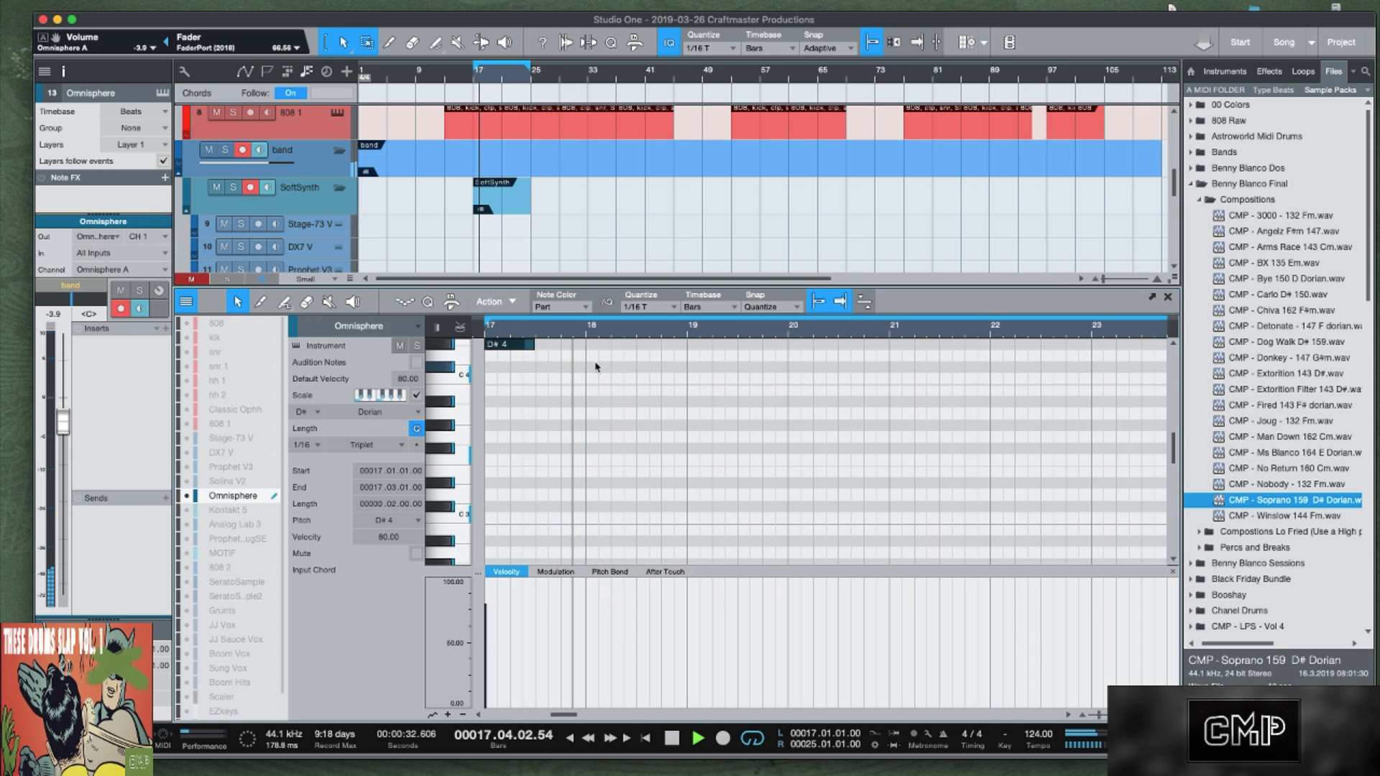
Add two-beat C#4 and C4 notes to the Omnisphere melody on beats 1 and 3 of bar 18.
scroll(593, 390, "up", 1)
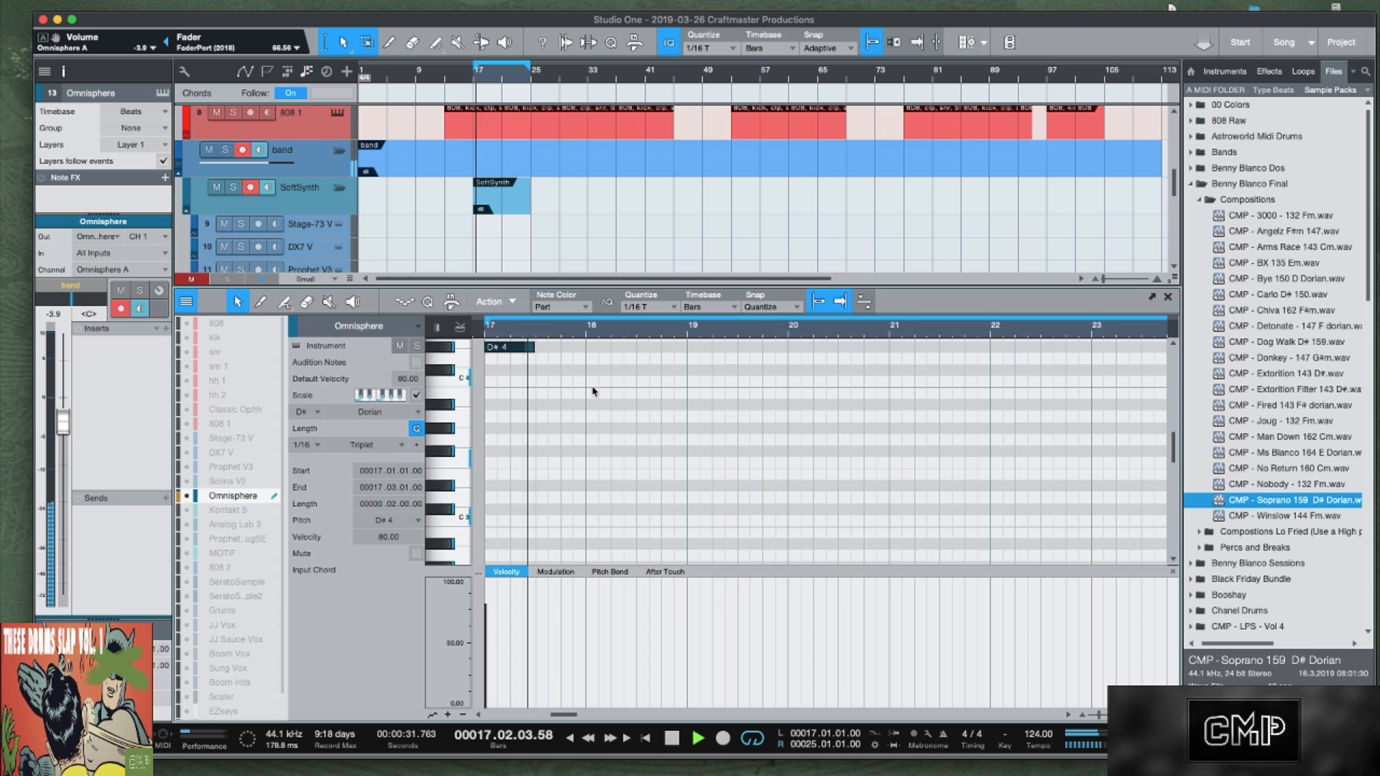
key("space")
key("space")
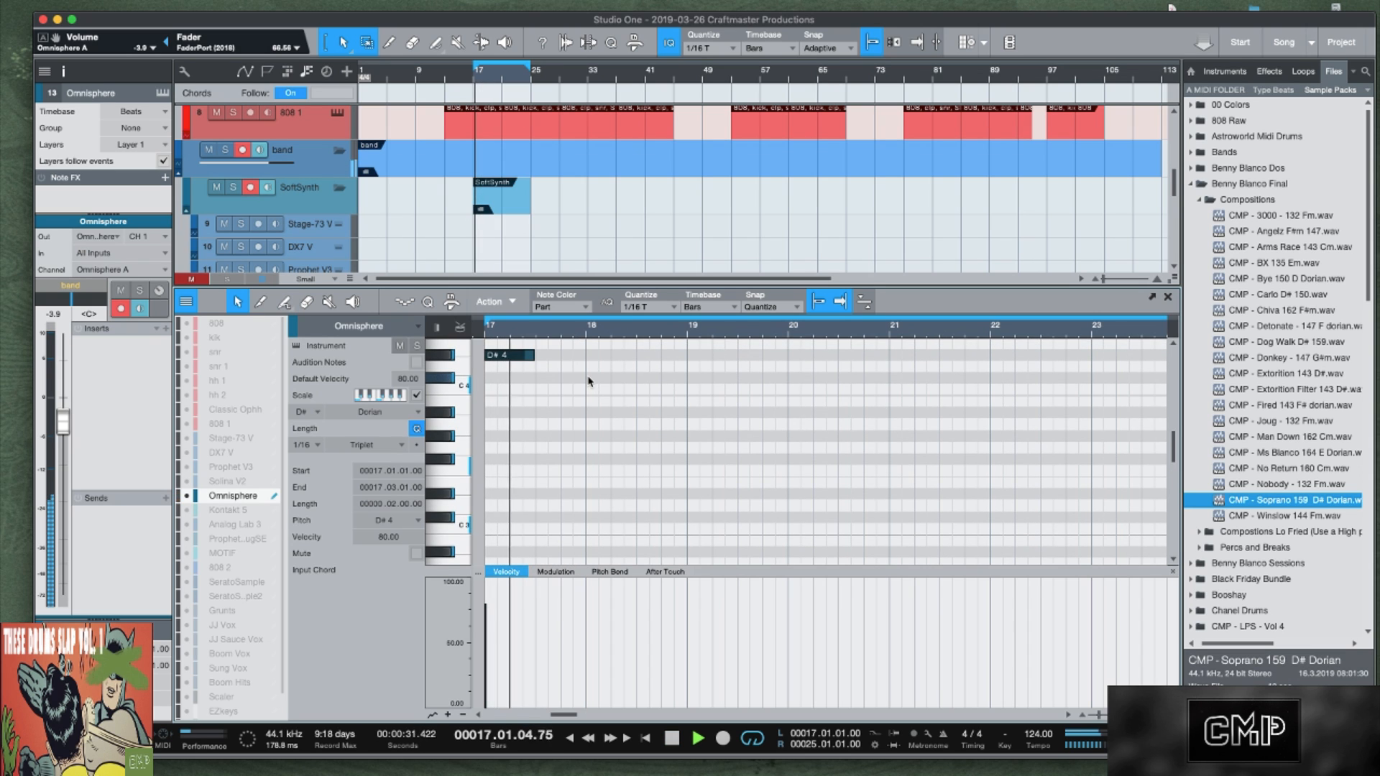
key("space")
left_click(591, 378)
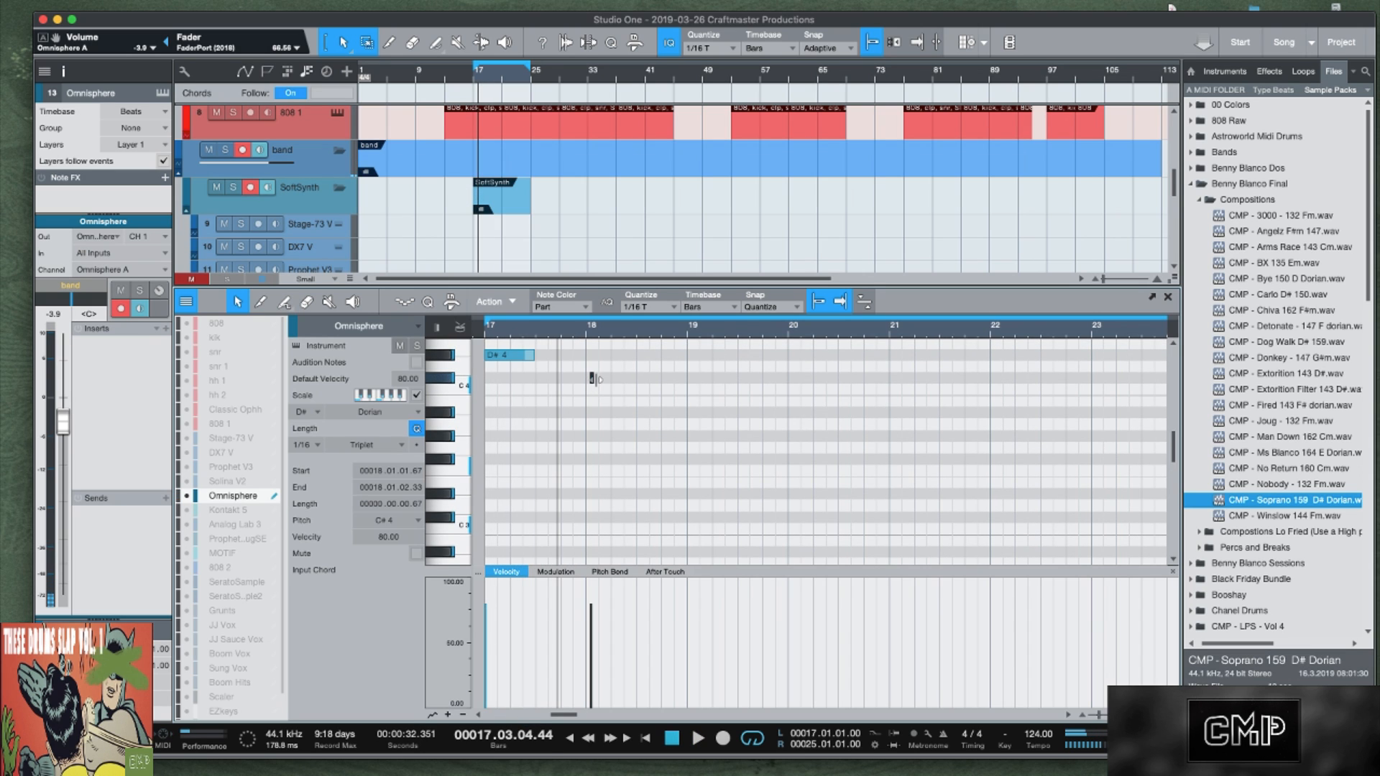
mouse_move(596, 379)
left_mouse_down()
mouse_move(642, 388)
mouse_move(582, 382)
left_mouse_up()
key("d")
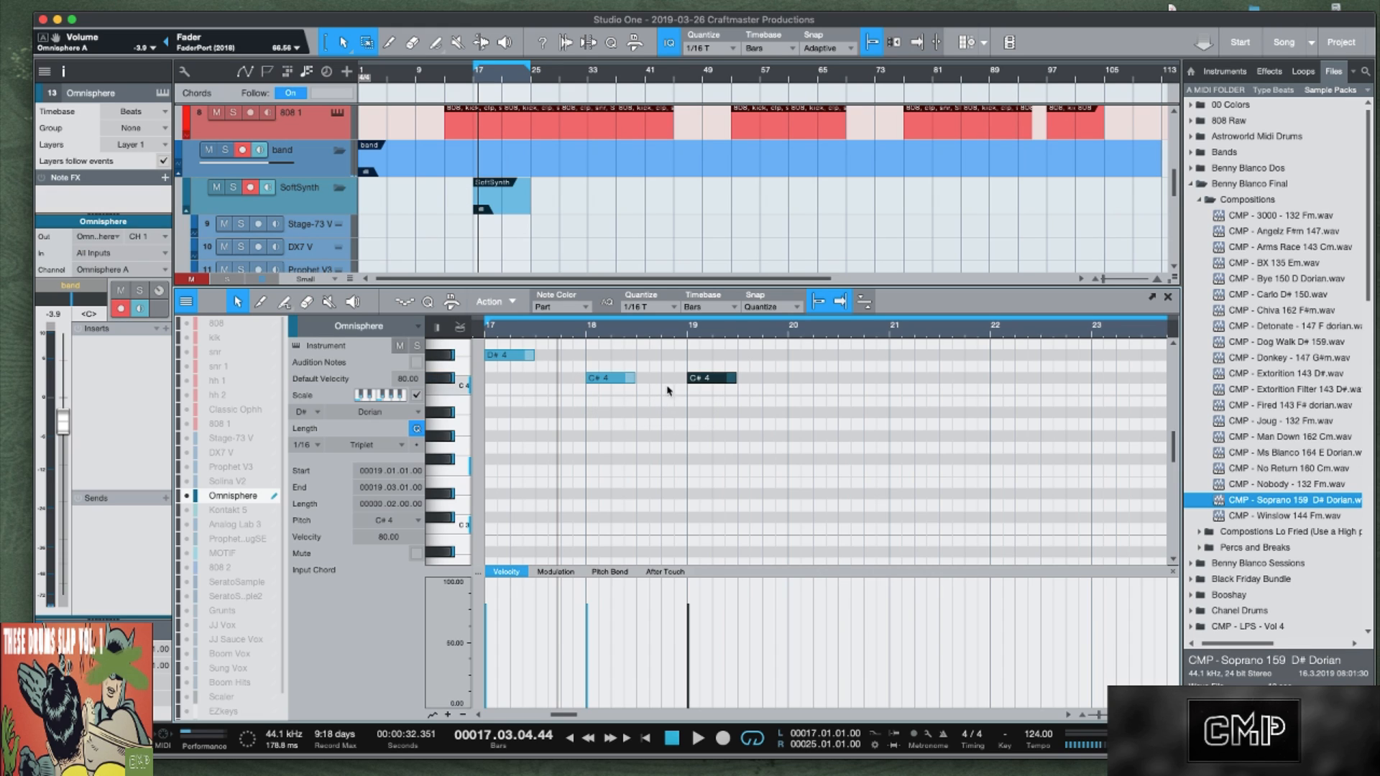
left_click_drag(708, 387, 657, 395)
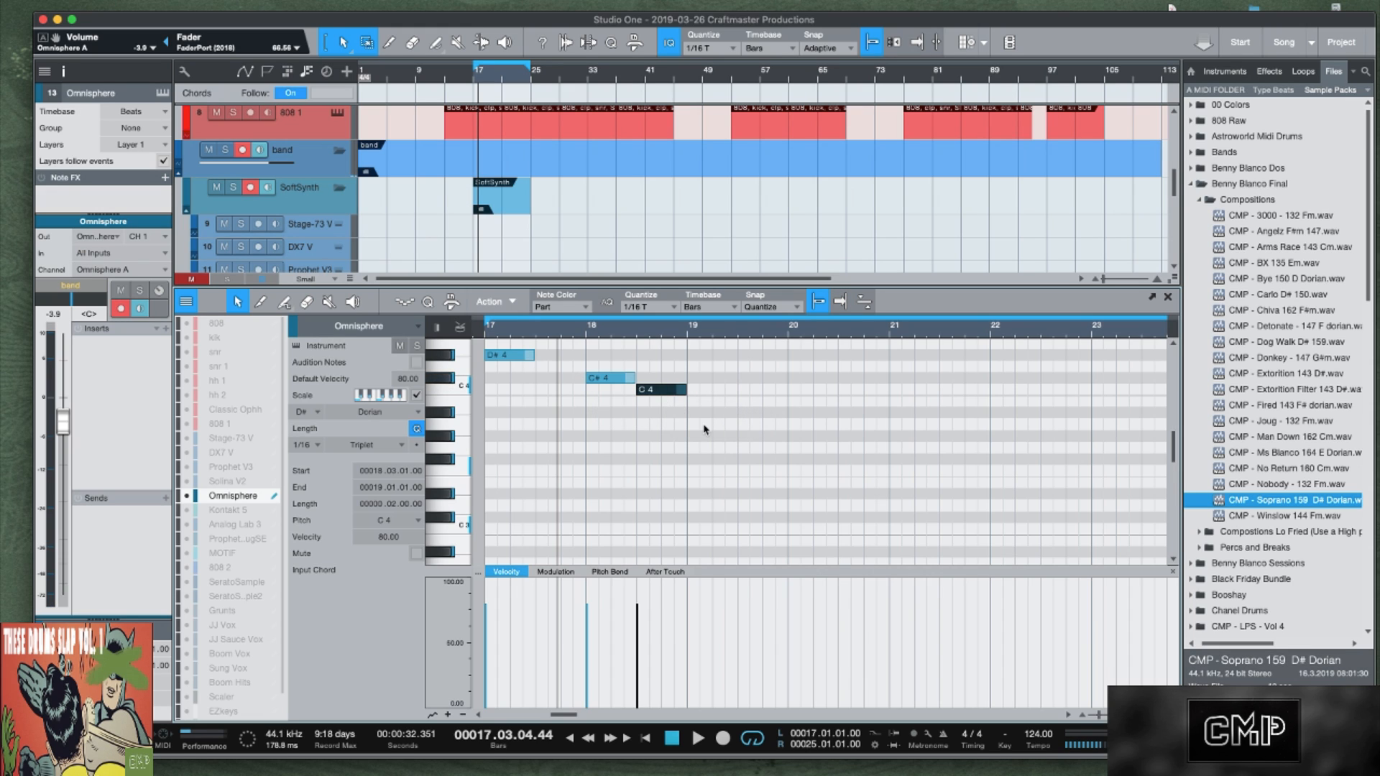
Replay the loop and add a one-beat C4 note on beat 3 of bar 20.
key("space")
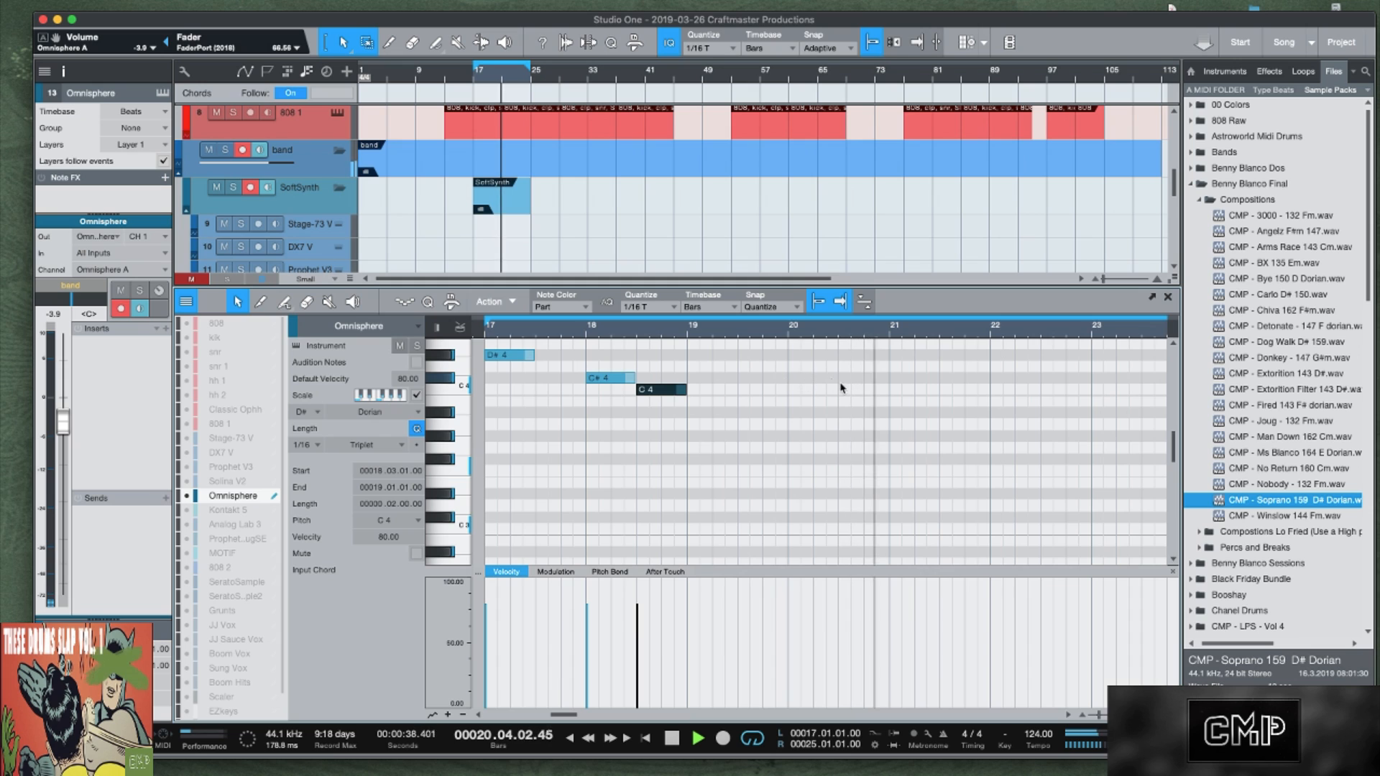
key("space")
key("space")
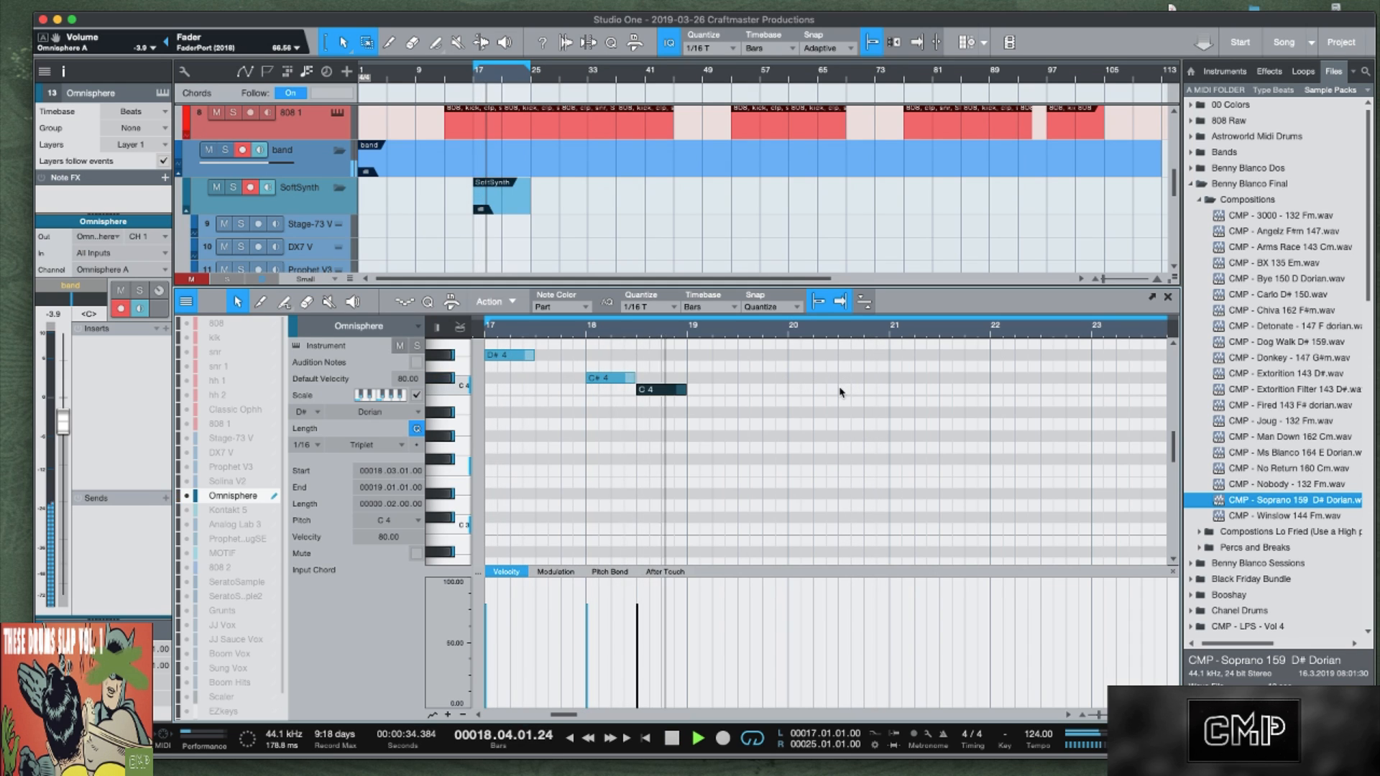
double_click(842, 390)
mouse_move(847, 390)
left_mouse_down()
mouse_move(858, 390)
mouse_move(838, 391)
left_mouse_up()
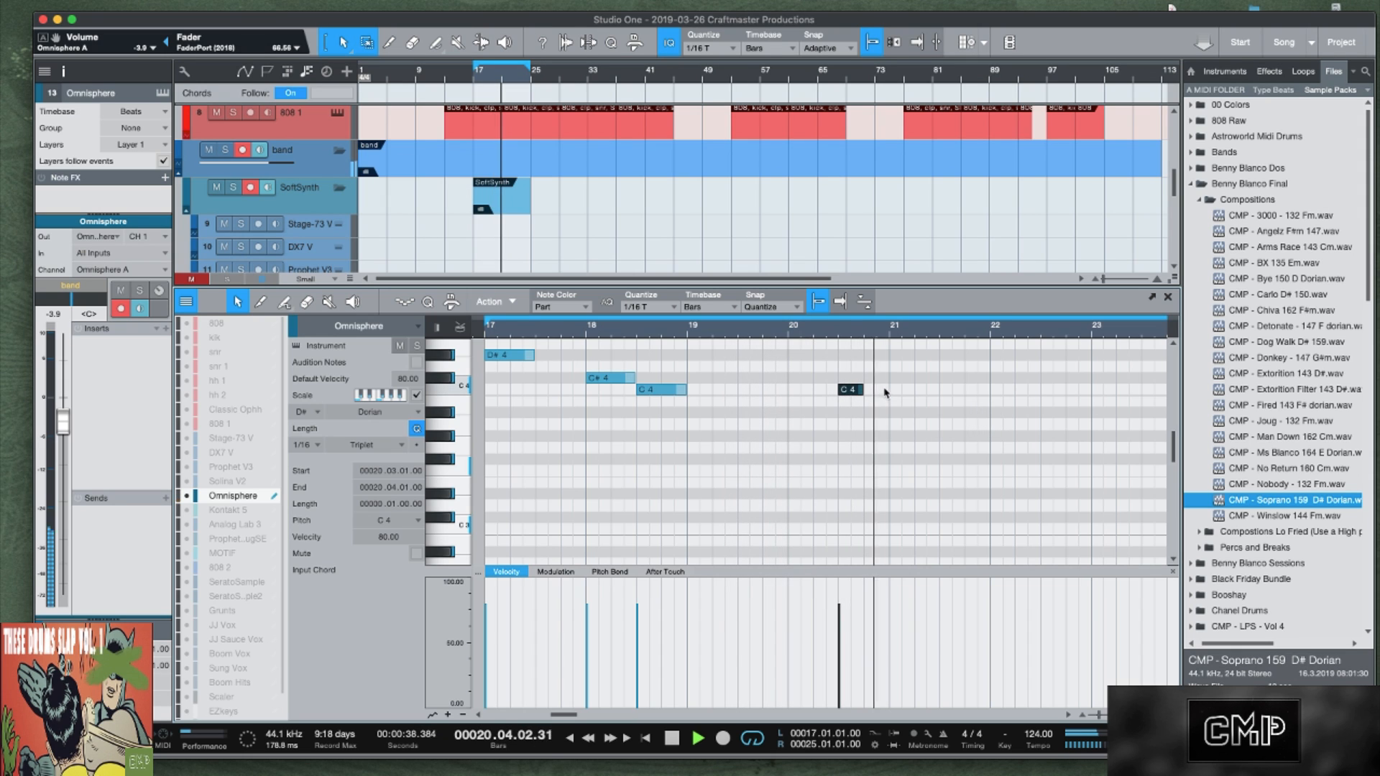
key("space")
key("space")
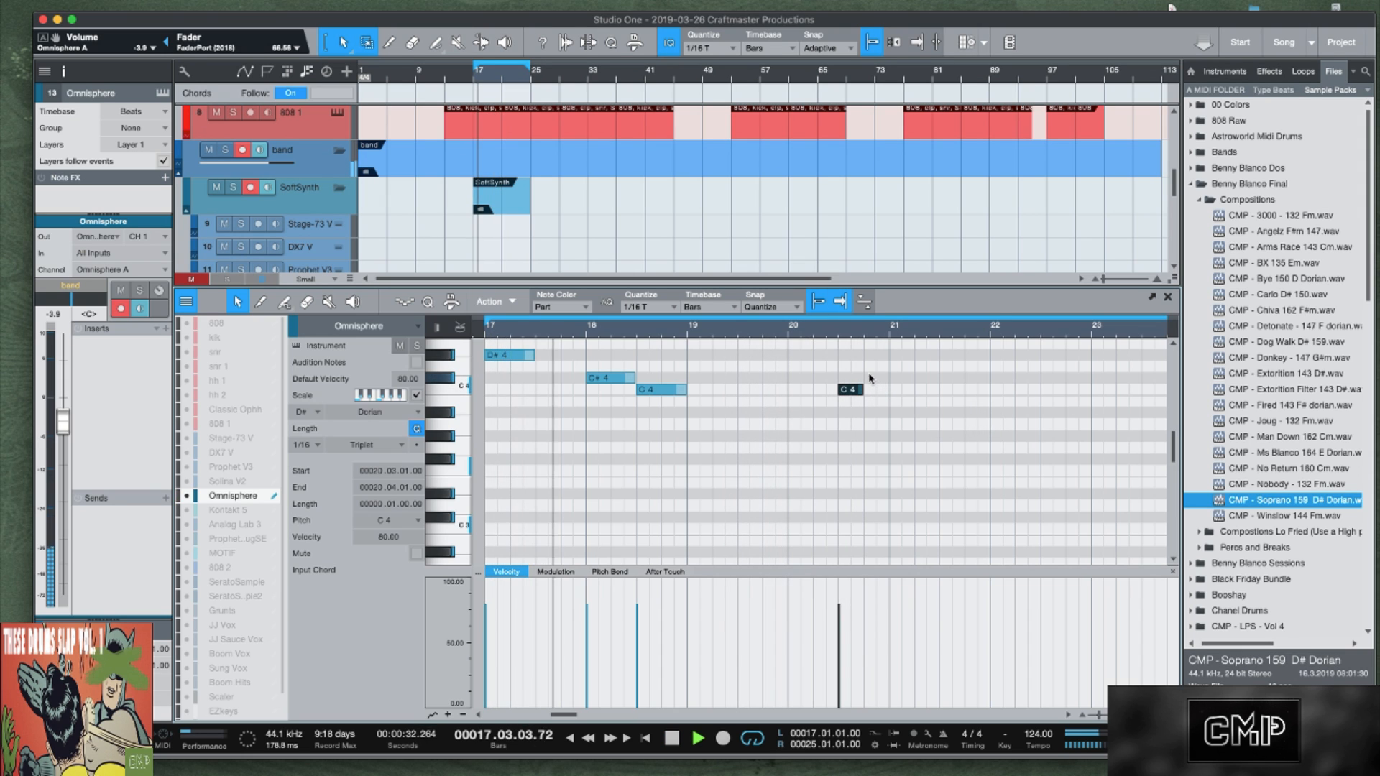
Add a one-beat C#4 note on beat 4 of bar 20 and duplicate the whole phrase to start at bar 21.
left_click(865, 379)
left_click(866, 379)
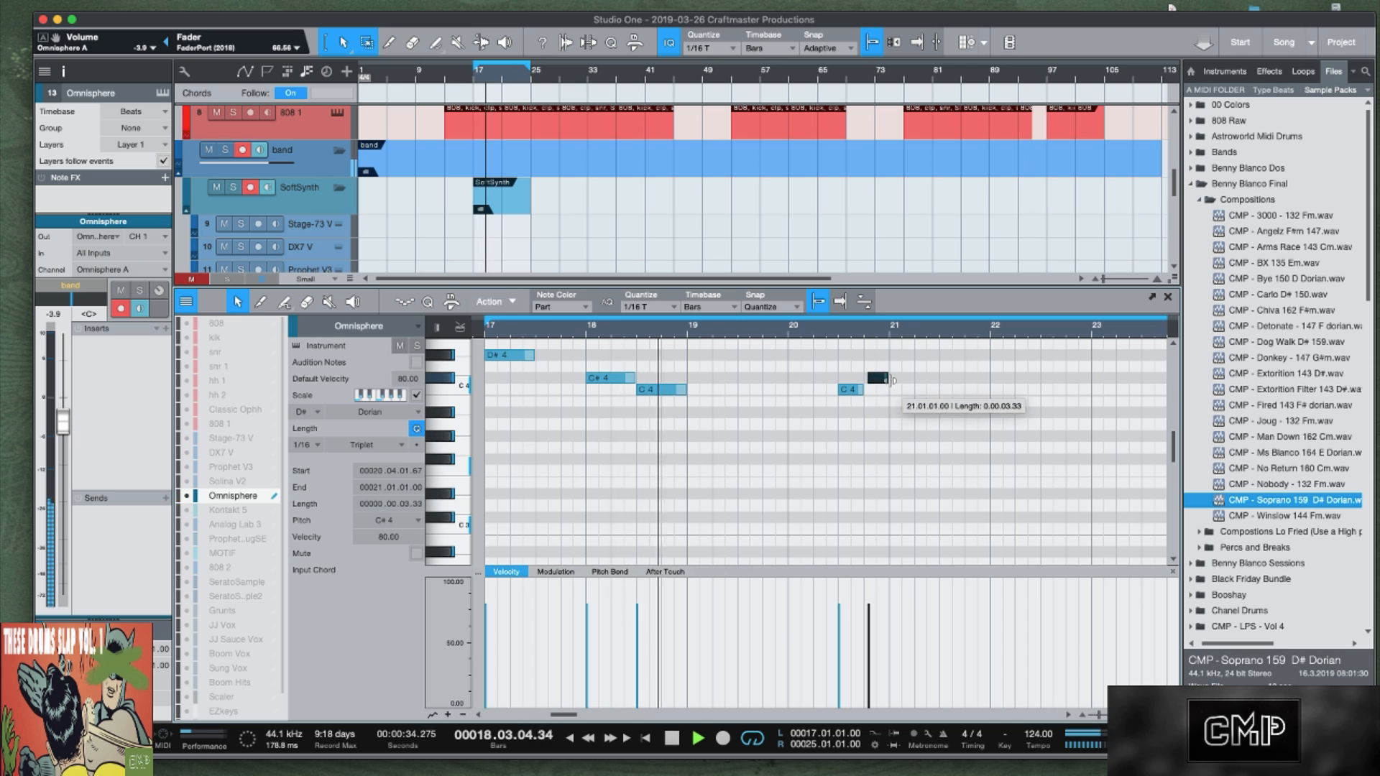
left_click_drag(865, 379, 864, 379)
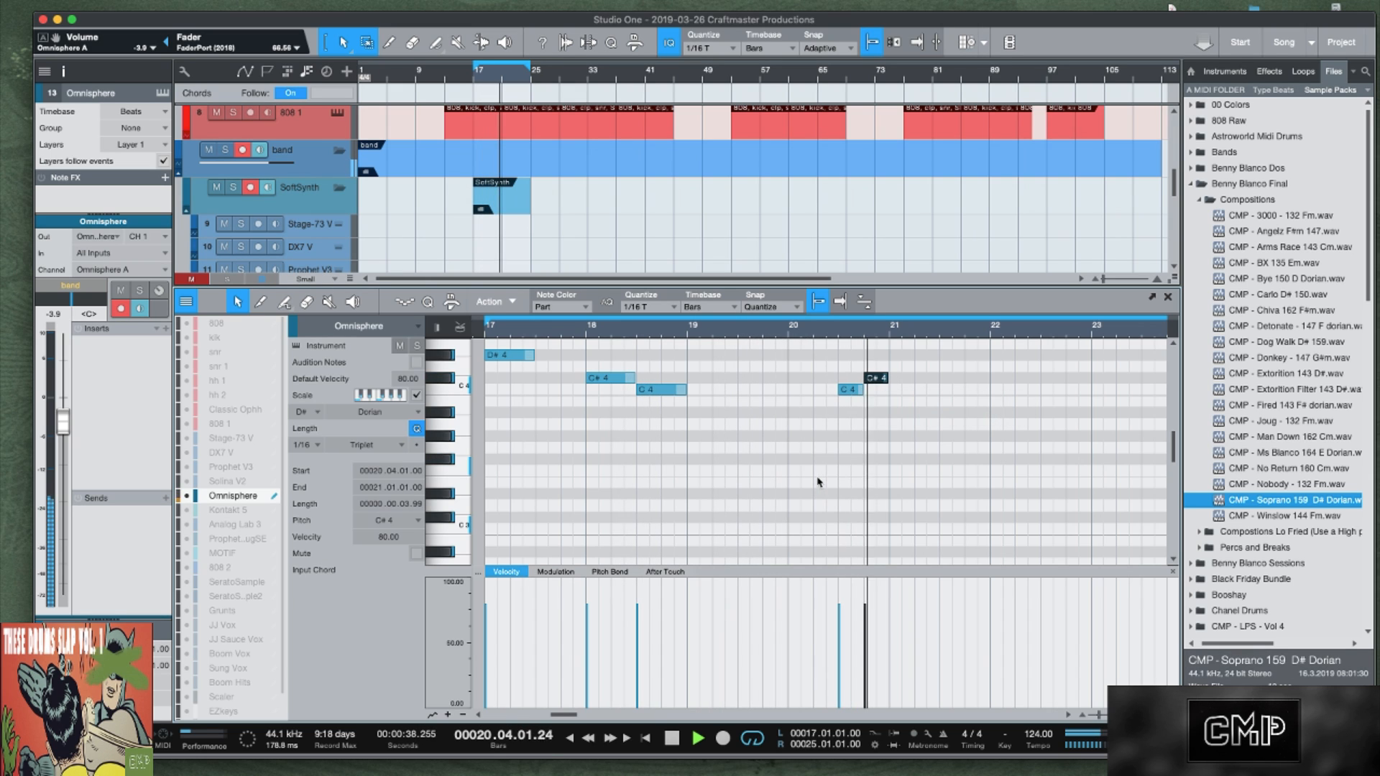
key("space")
left_click_drag(1001, 445, 495, 347)
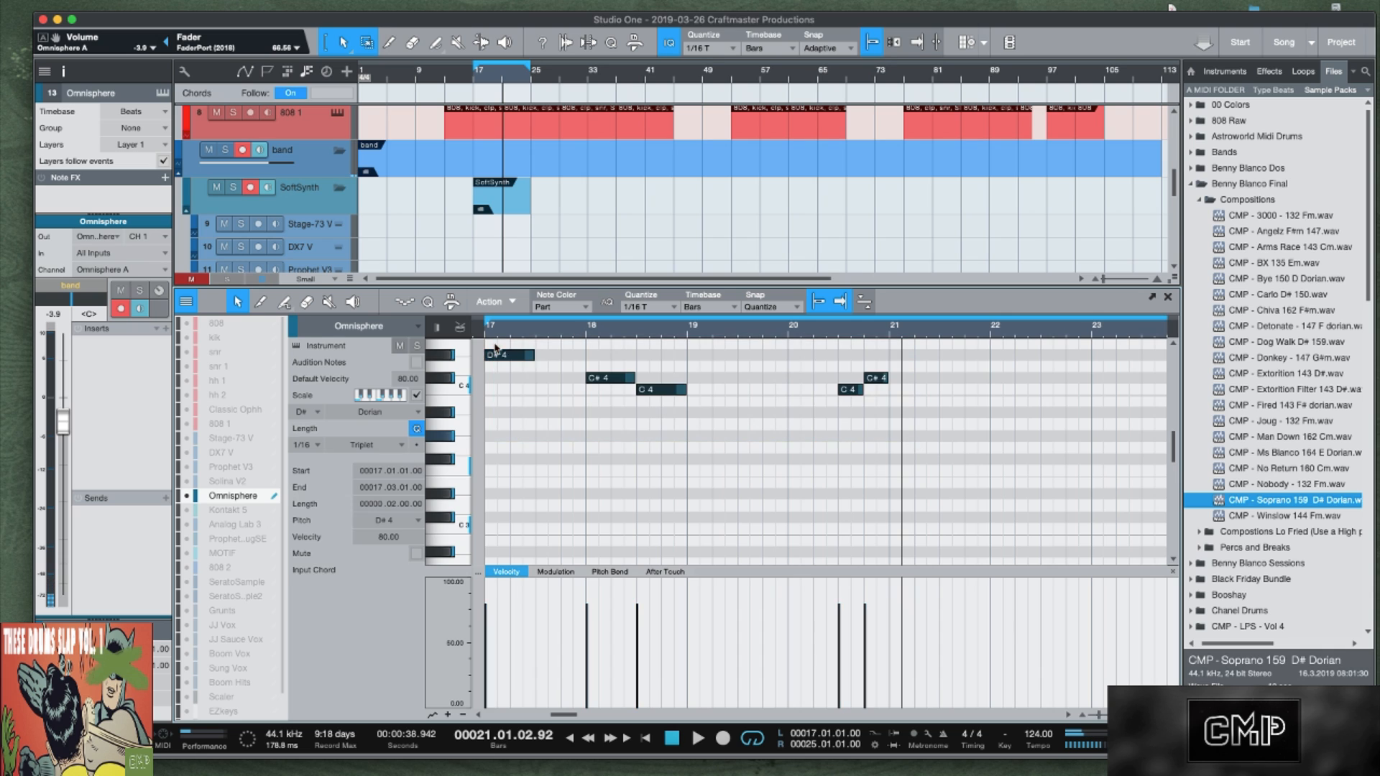
key("d")
Move the Omnisphere part to bar 21 in the arrangement and copy it to bars 37, 61, 69, 77, 93 and 101.
scroll(548, 209, "down", 4)
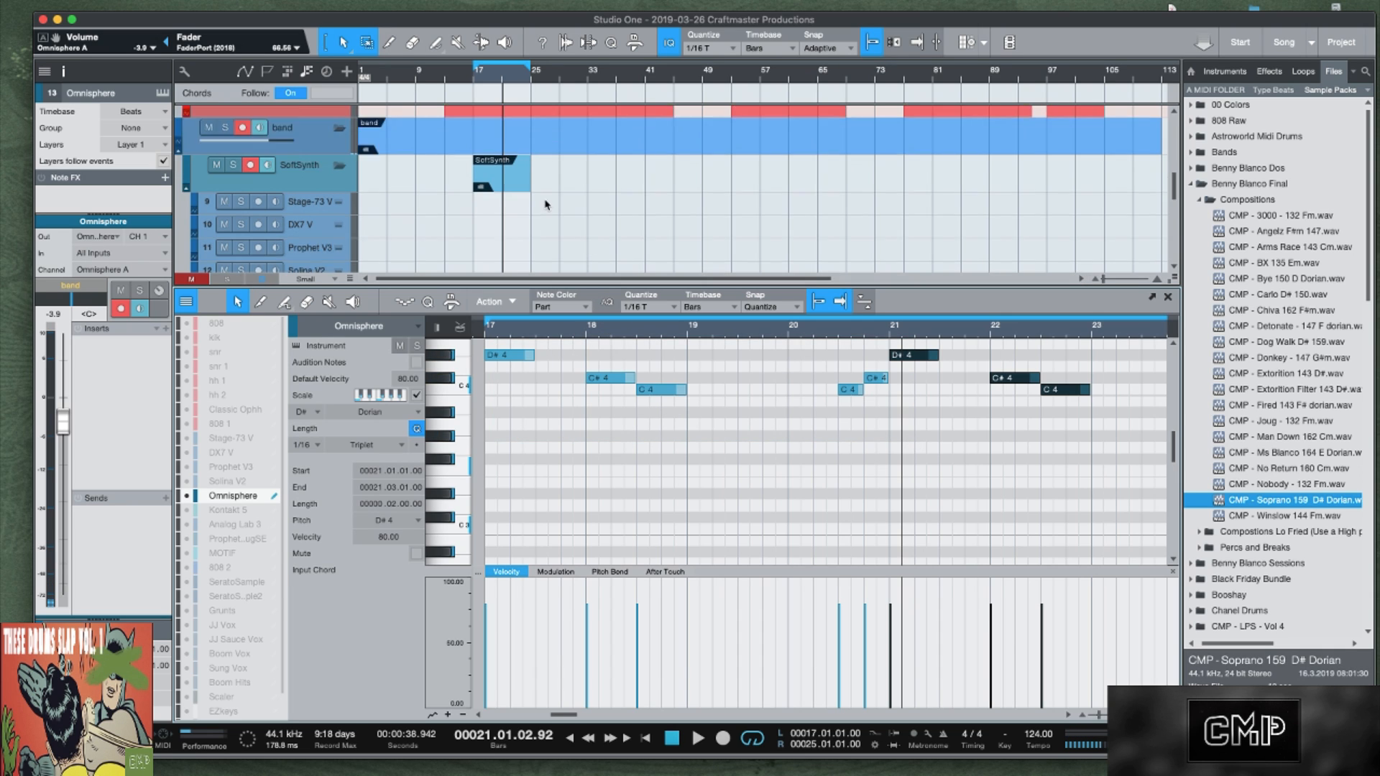
scroll(571, 205, "up", 2)
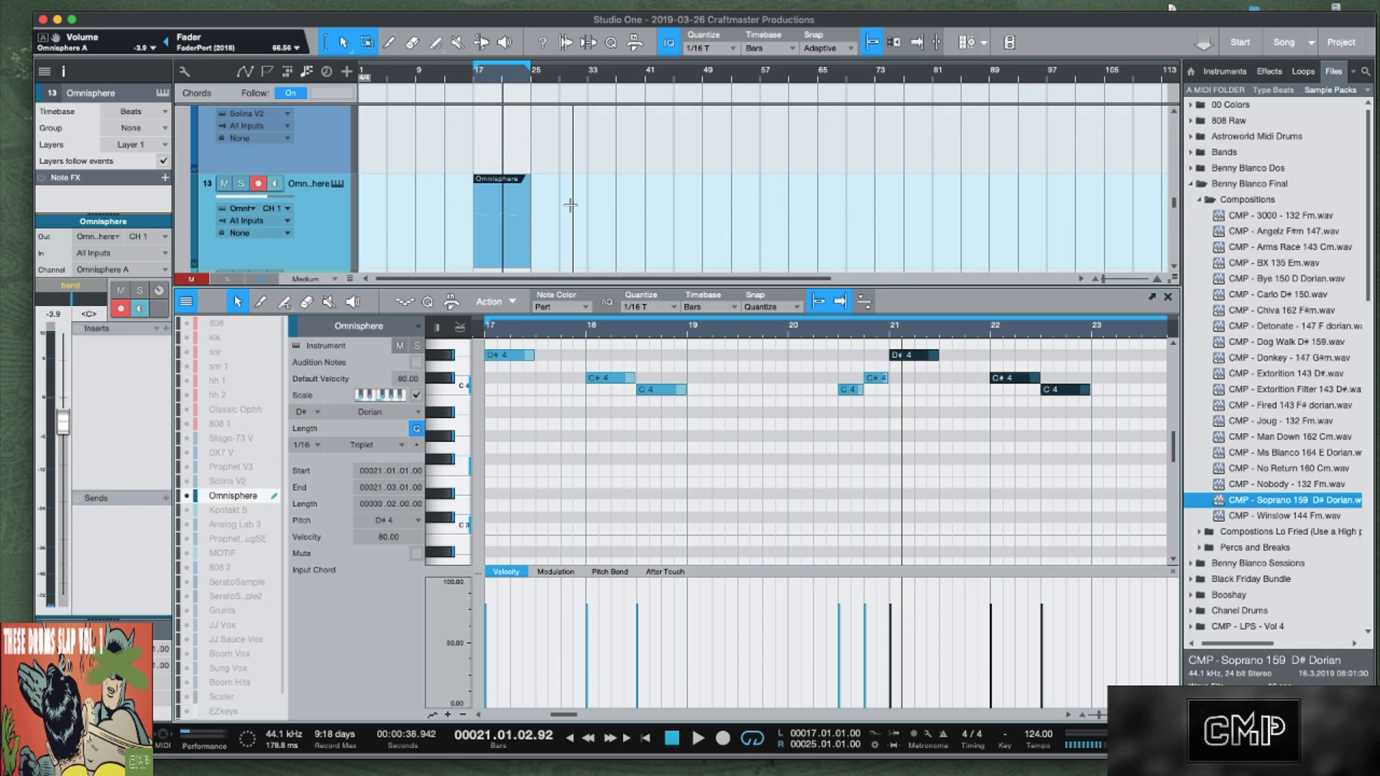
scroll(571, 205, "down", 4)
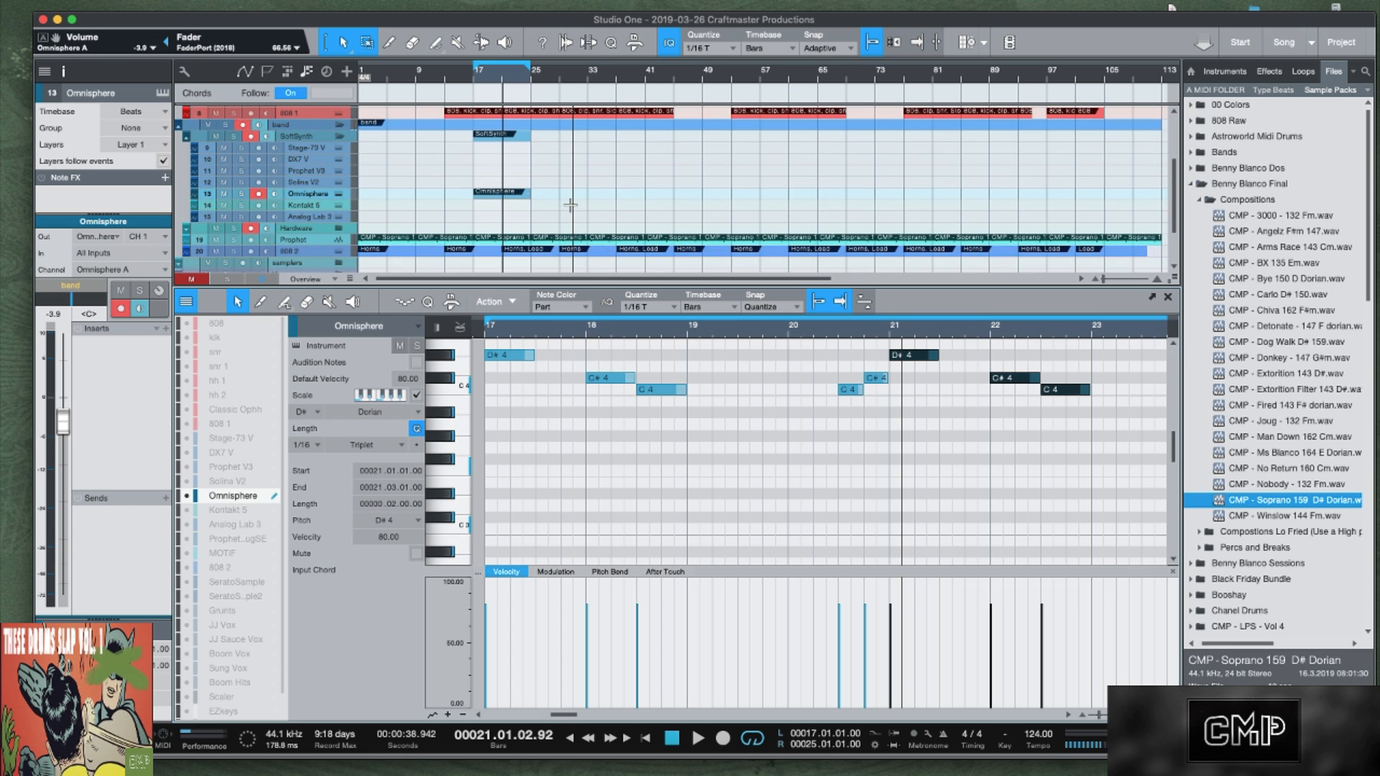
scroll(571, 205, "up", 2)
scroll(570, 205, "down", 1)
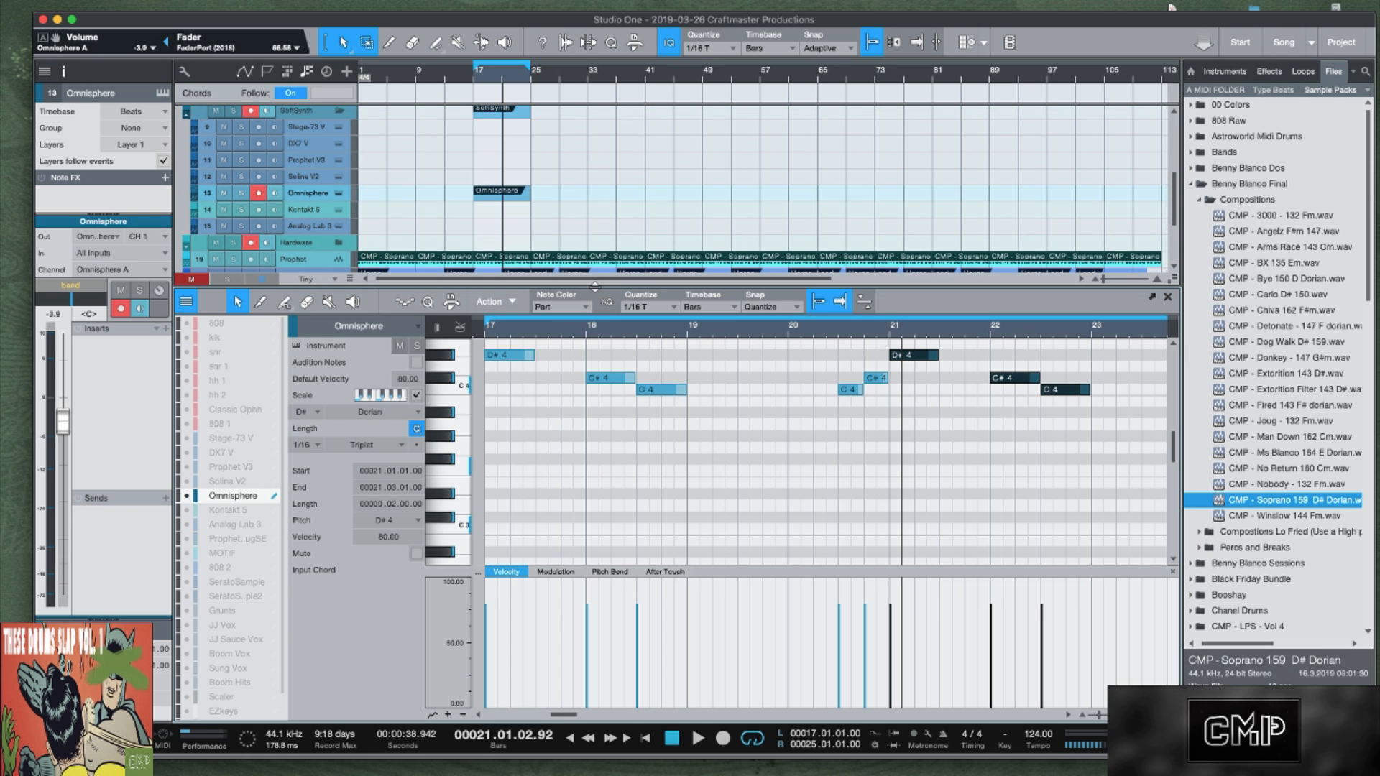
left_click_drag(602, 493, 602, 492)
left_click_drag(507, 306, 1095, 307)
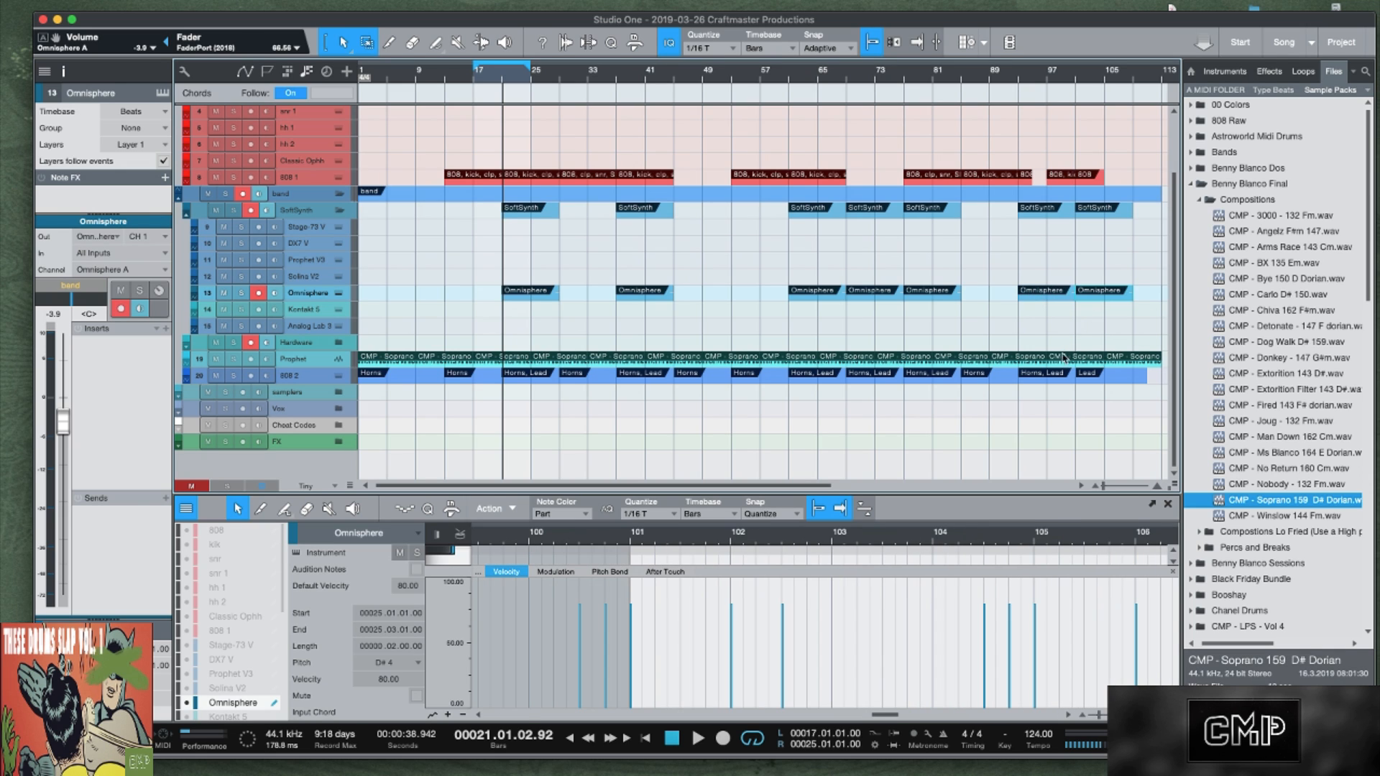
Delete the last Soprano loop event on the Prophet track and shorten the remaining audio to end at bar 101.
left_click(1098, 364)
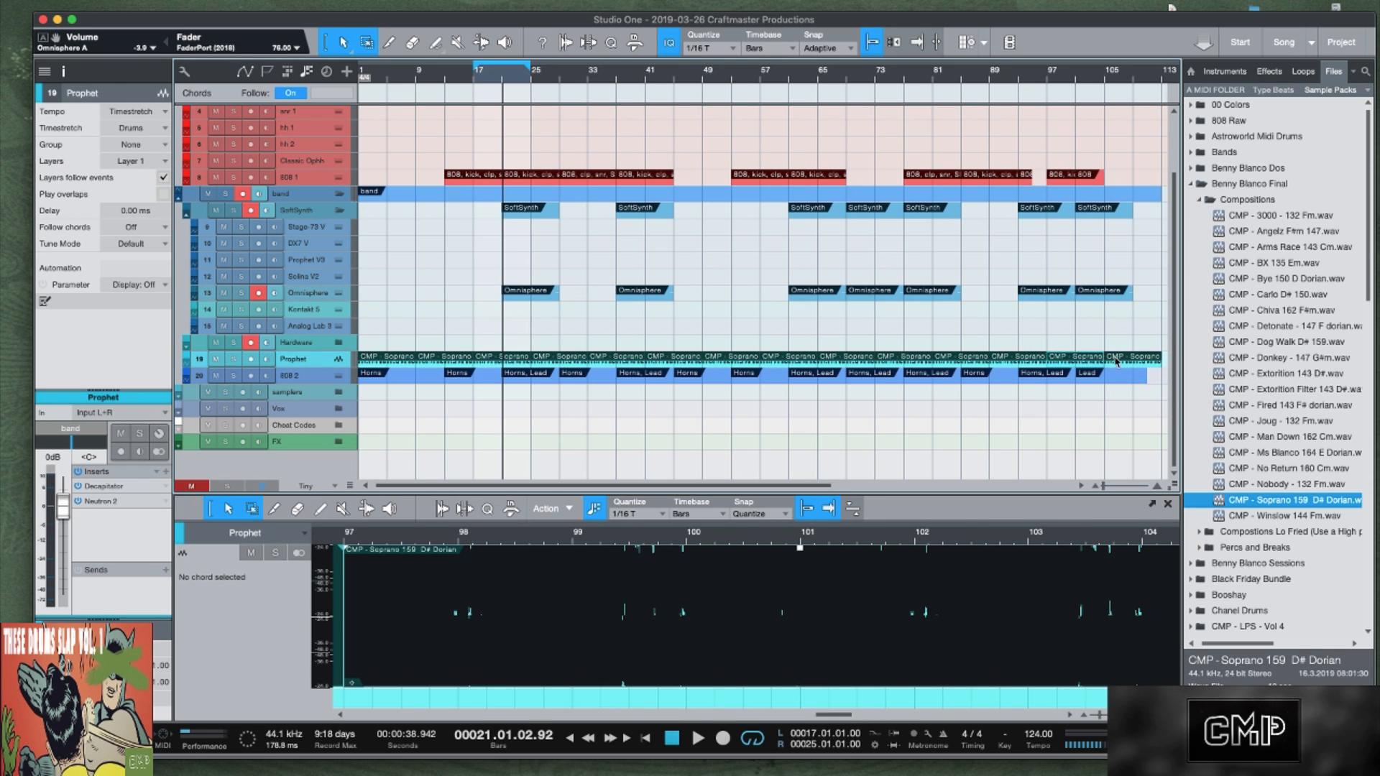
left_click(1122, 361)
key("Delete")
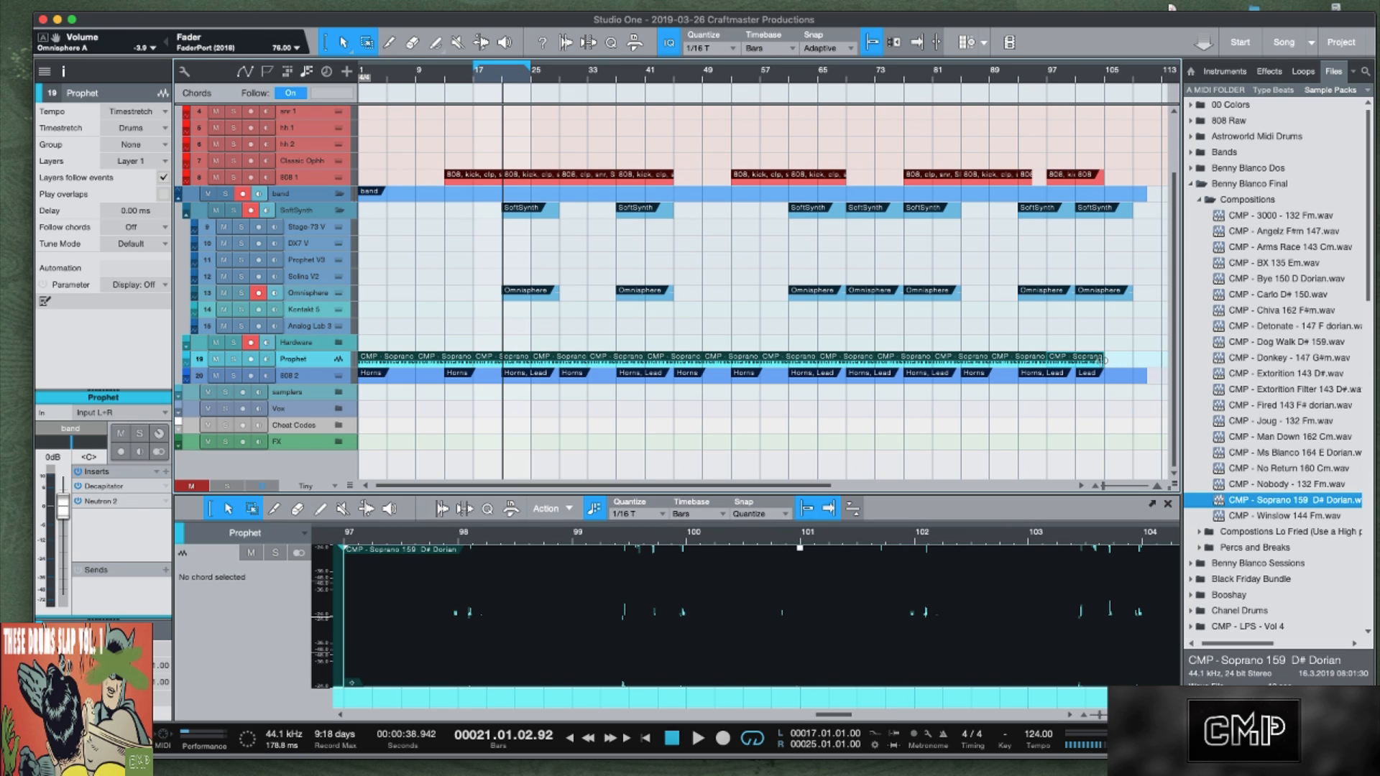
left_click_drag(1105, 359, 1078, 360)
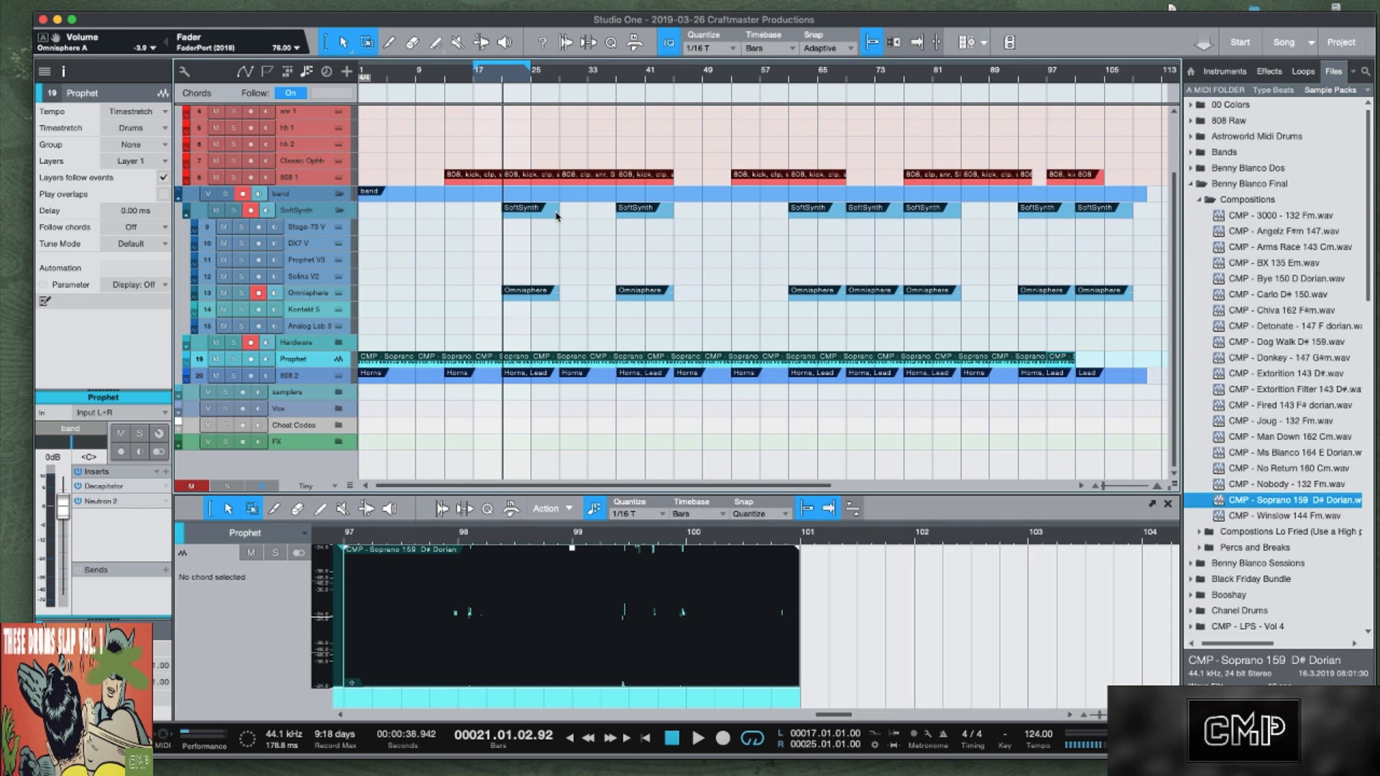
Enlarge the arrangement tracks and set the loop range to bars 13 to 21.
key("shift+e")
key("shift+e")
key("shift+e")
key("shift+w")
key("shift+w")
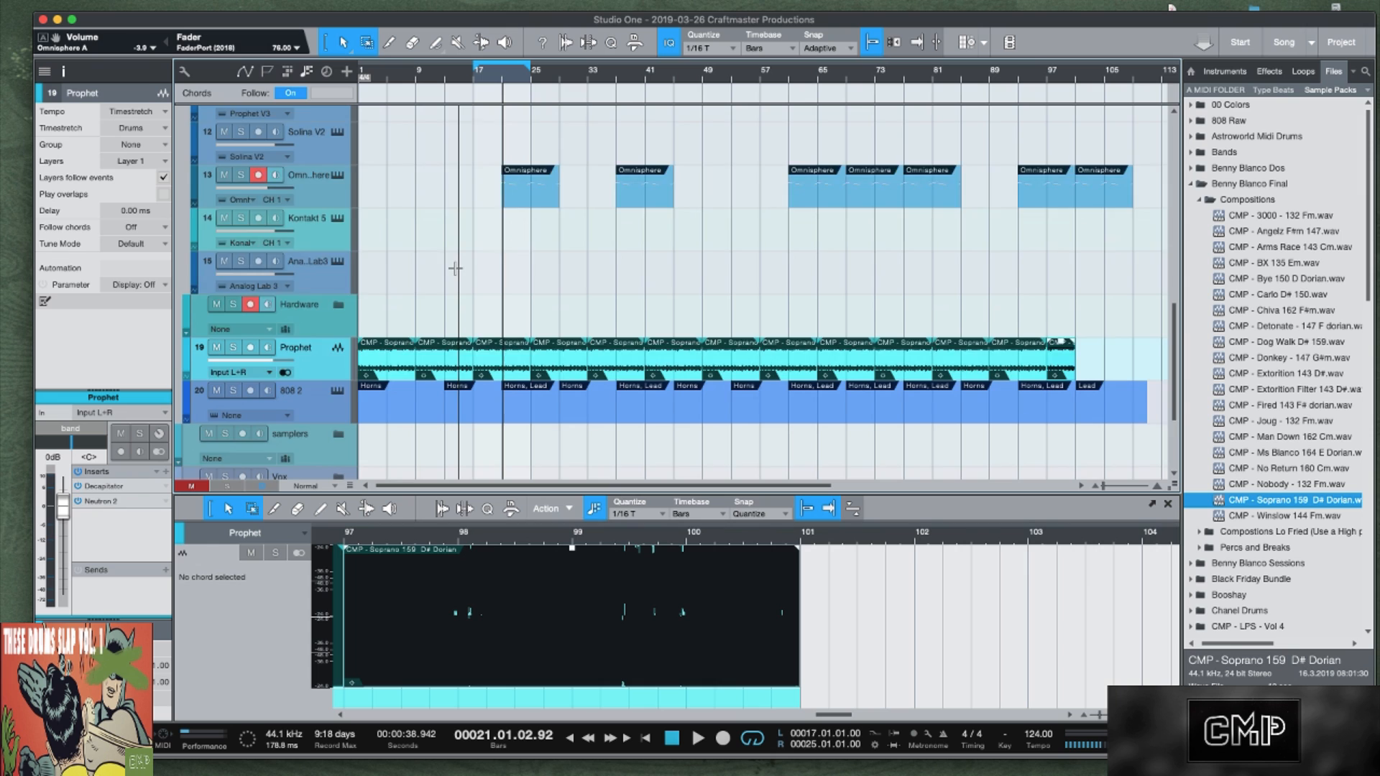
scroll(466, 264, "up", 5)
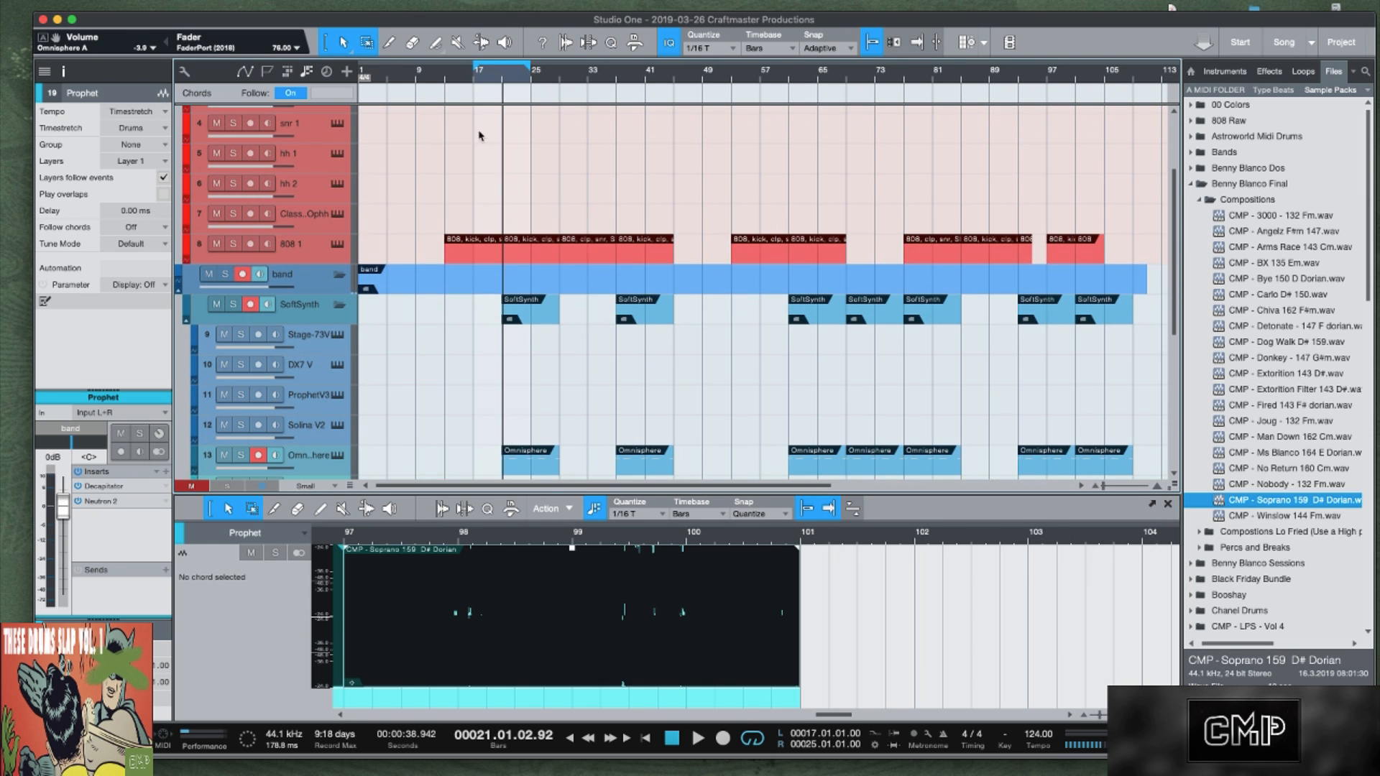
left_click_drag(472, 77, 565, 80)
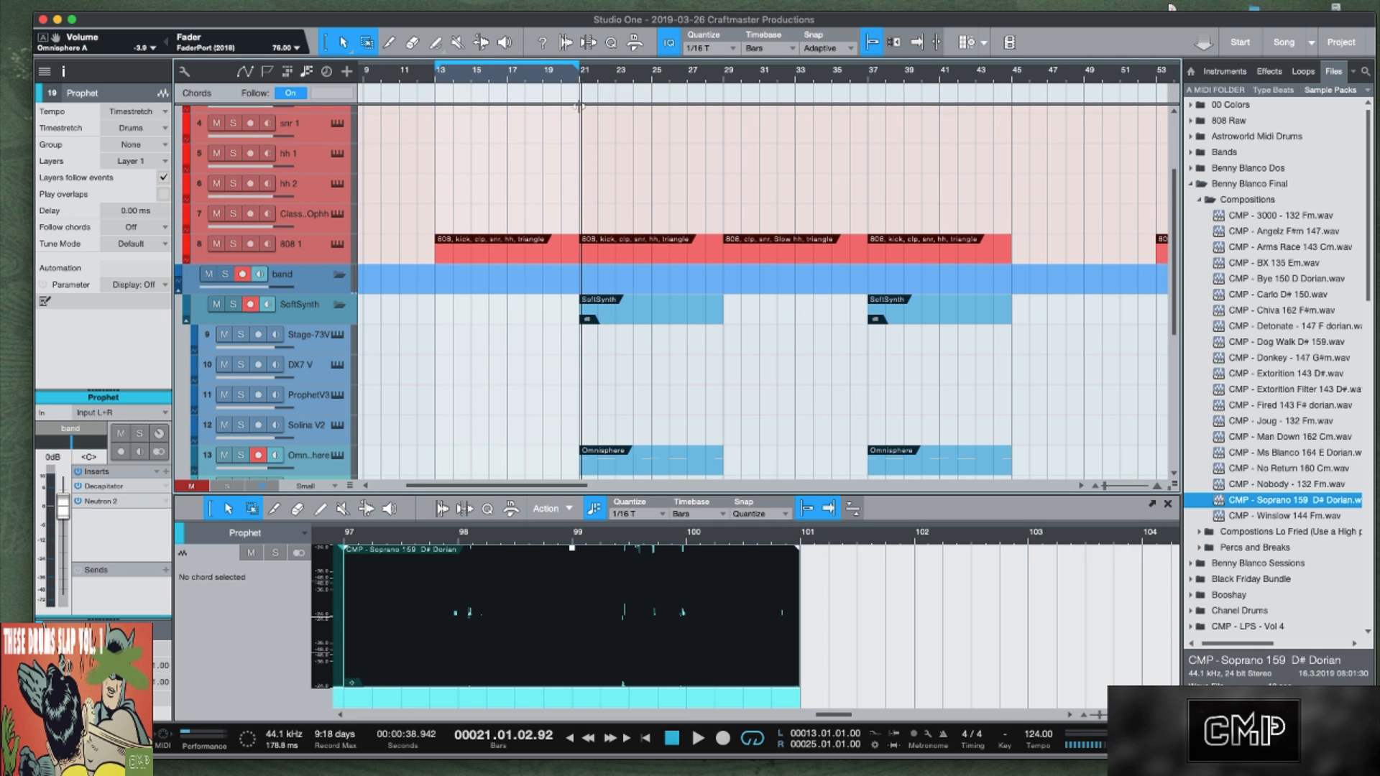
left_click_drag(463, 79, 474, 90)
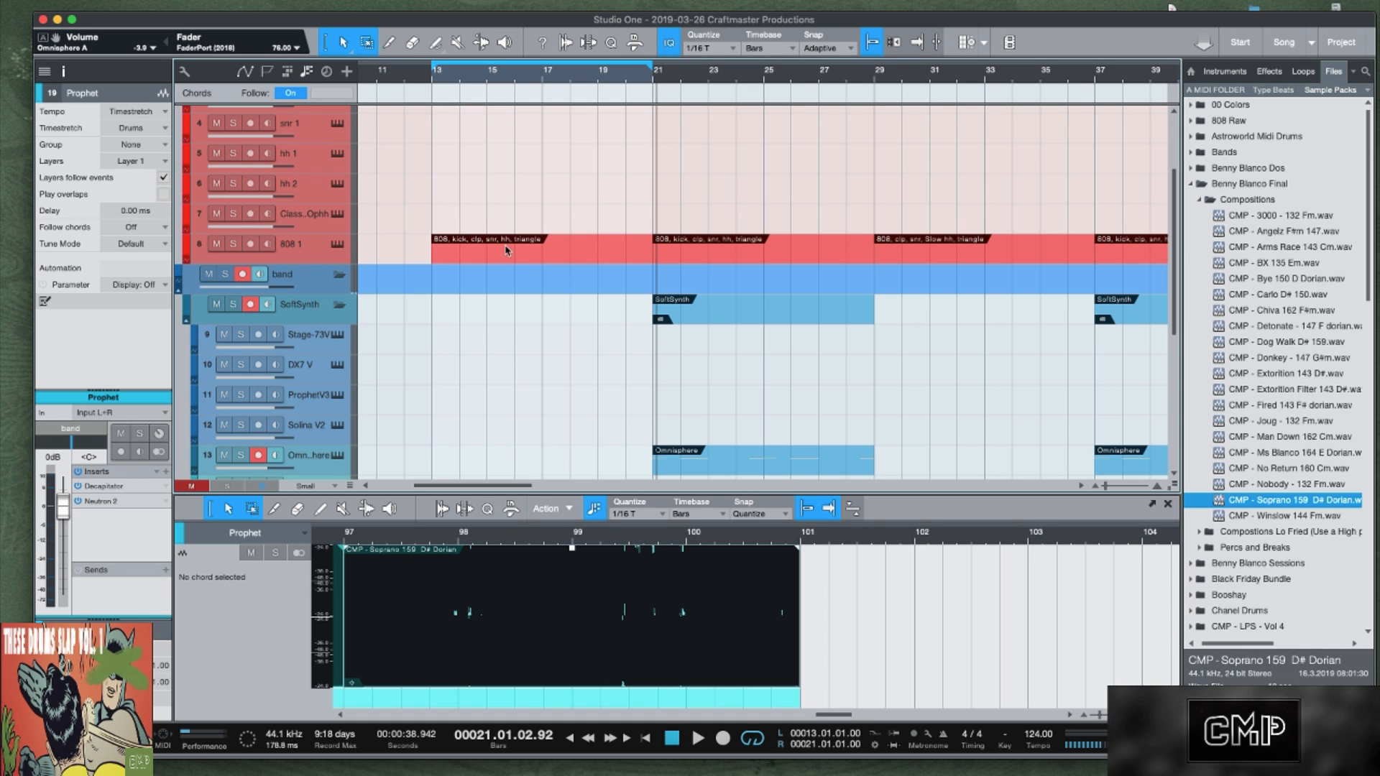
Create an empty part on the snr track from bar 13 to 21 and set its note quantize to 1/8.
scroll(511, 189, "up", 4)
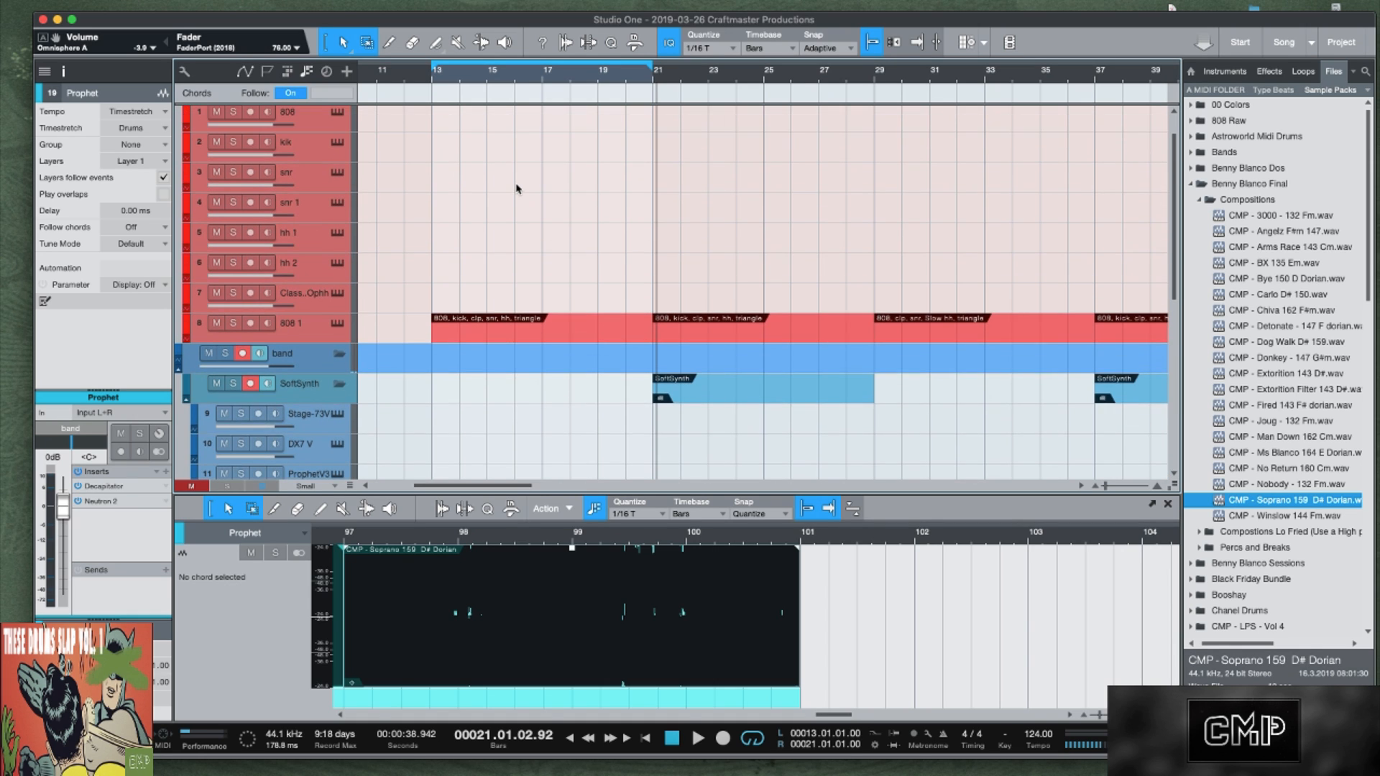
double_click(442, 208)
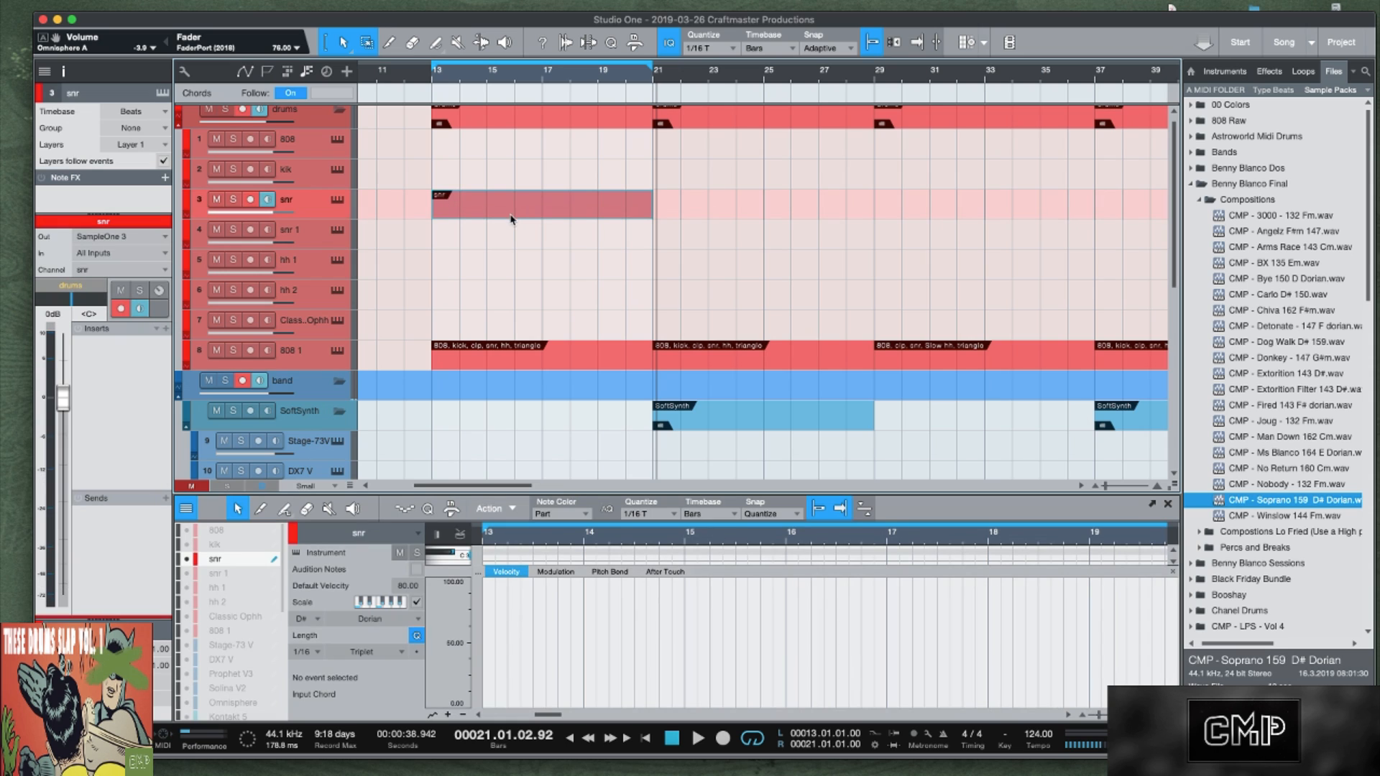
left_click(654, 515)
left_click(723, 540)
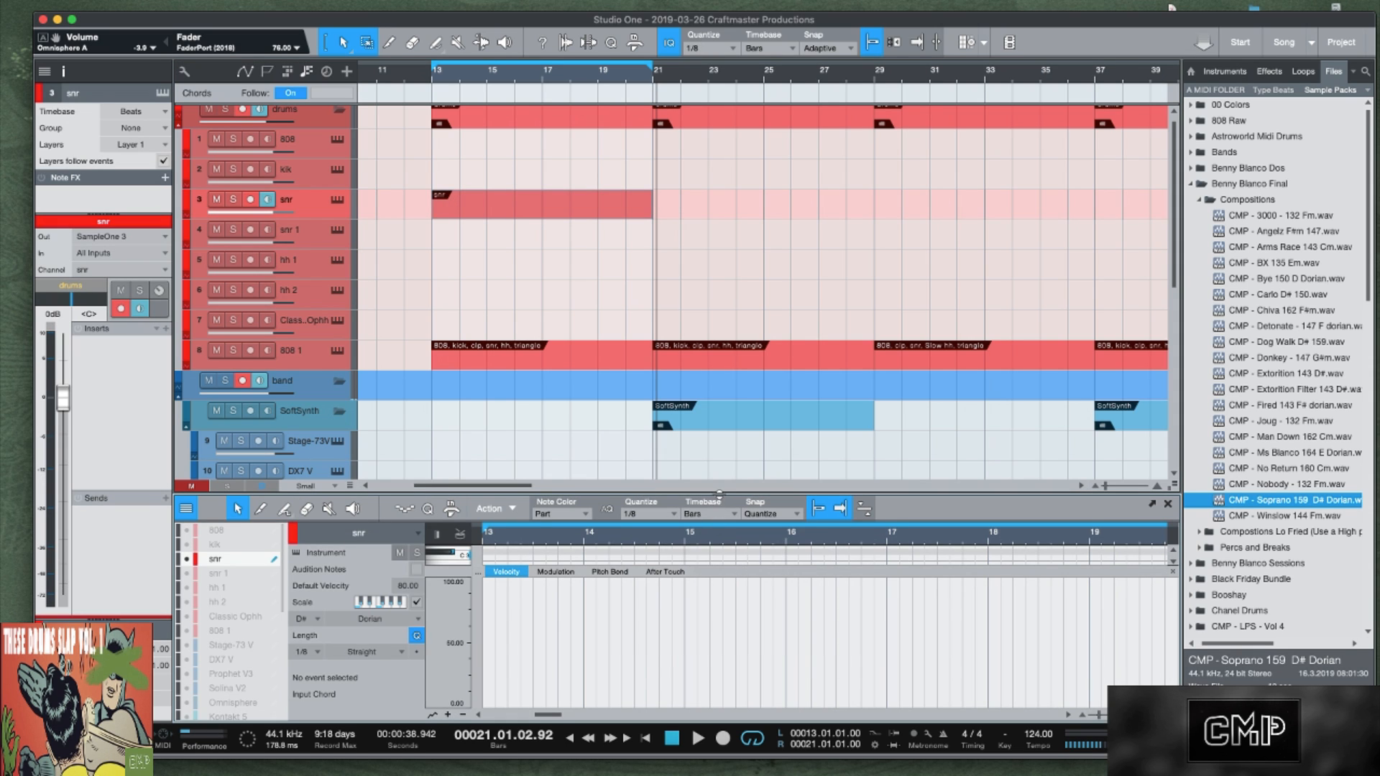
Place C3 snare hits on beat 3 of bars 13 and 14 and duplicate them through bar 20.
left_click_drag(720, 495, 719, 372)
left_click(537, 498)
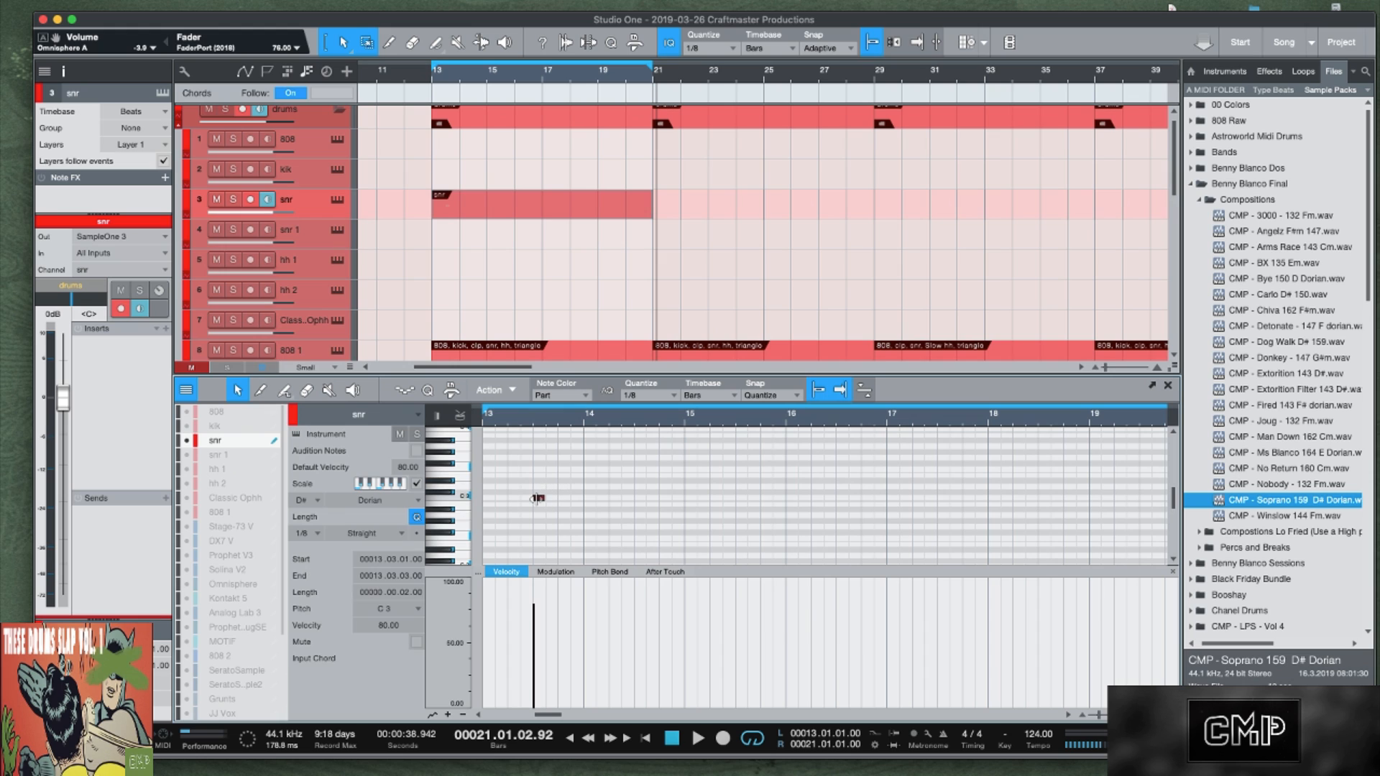
left_click(637, 497)
key("F5")
key("d")
key("d")
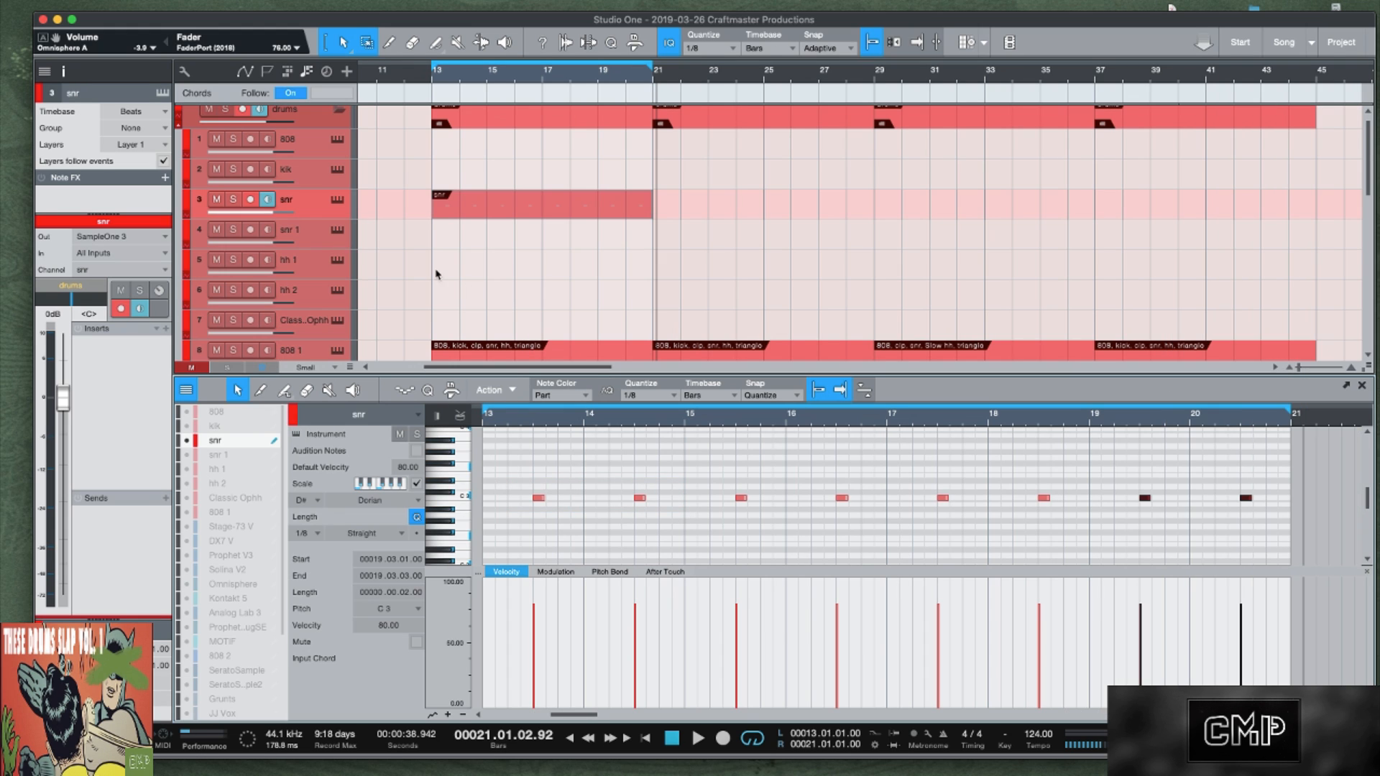
Play the loop and set the snr track's SampleOne XT trigger mode to One Shot.
key("space")
left_click(338, 200)
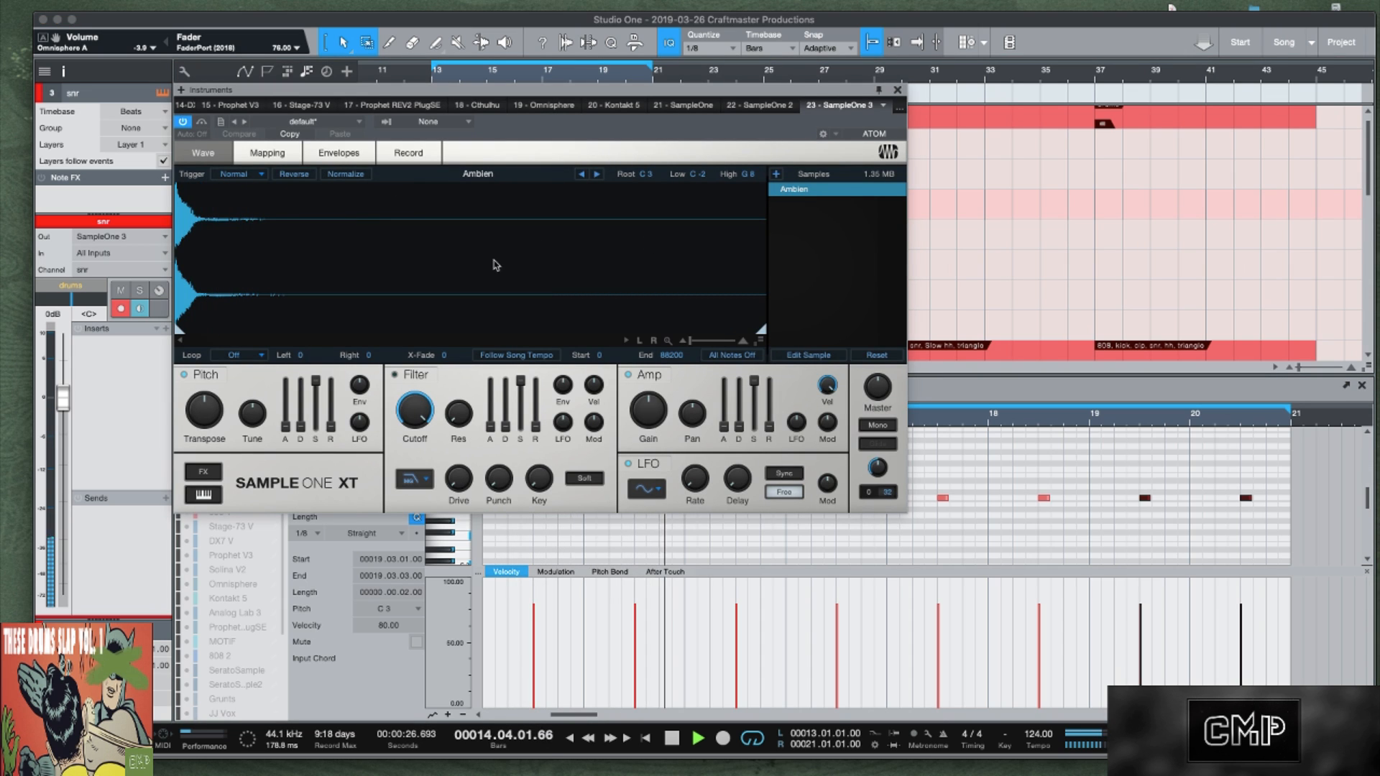
left_click(241, 178)
left_click(237, 201)
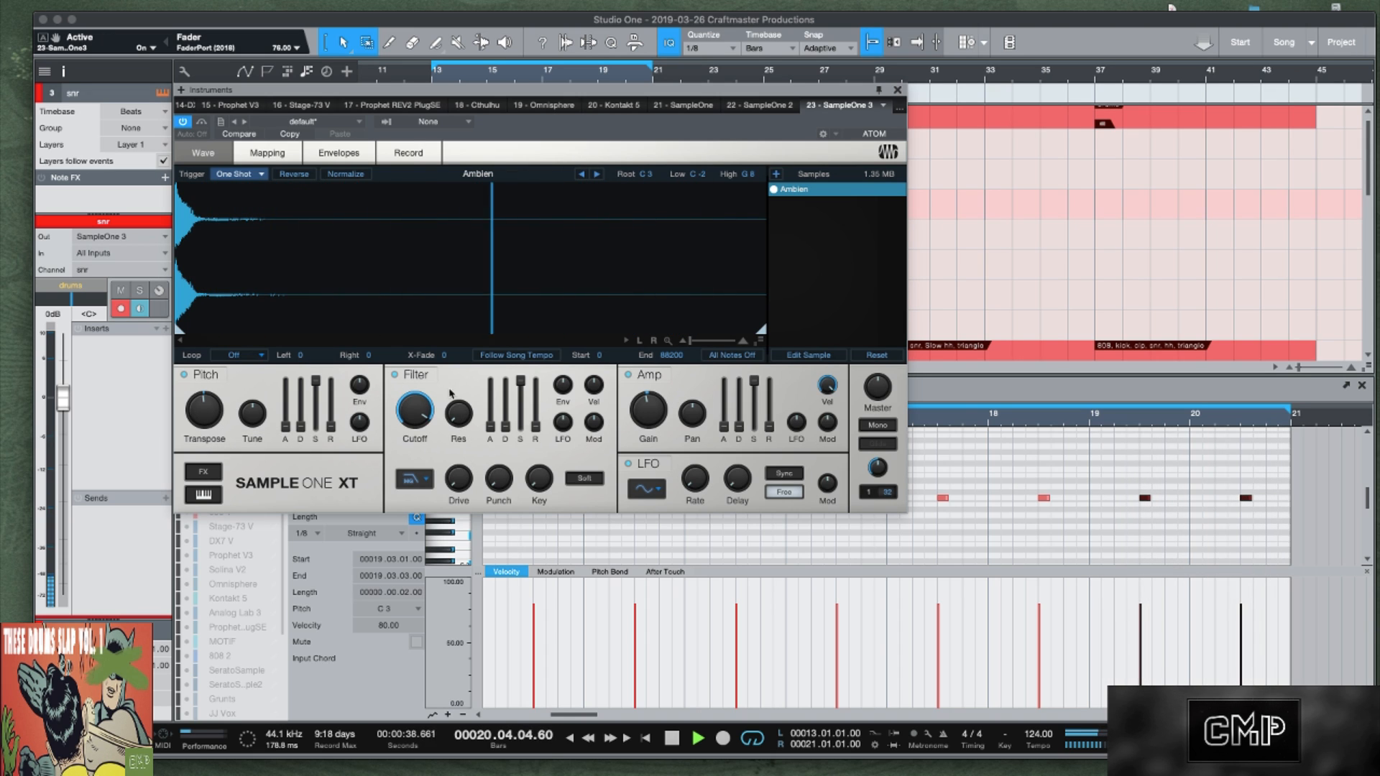
key("space")
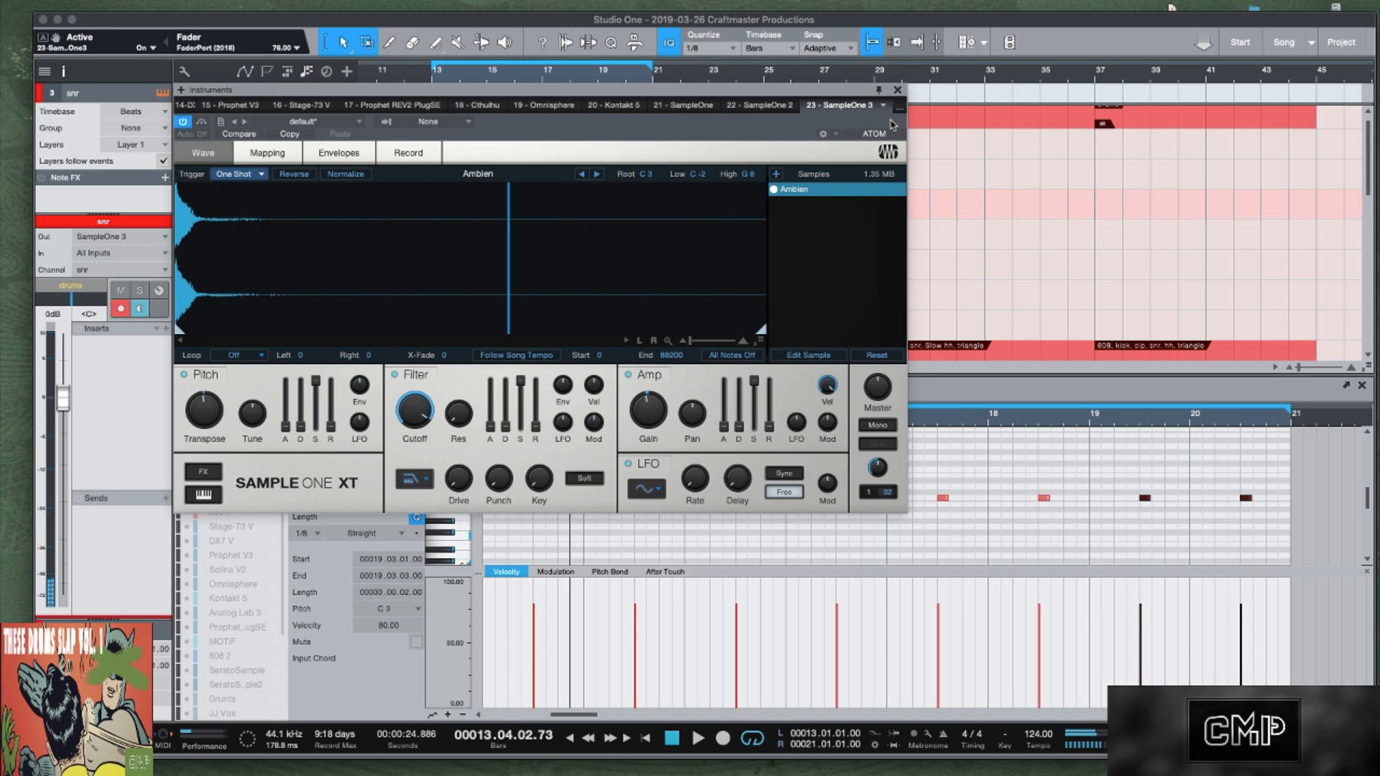
left_click(897, 91)
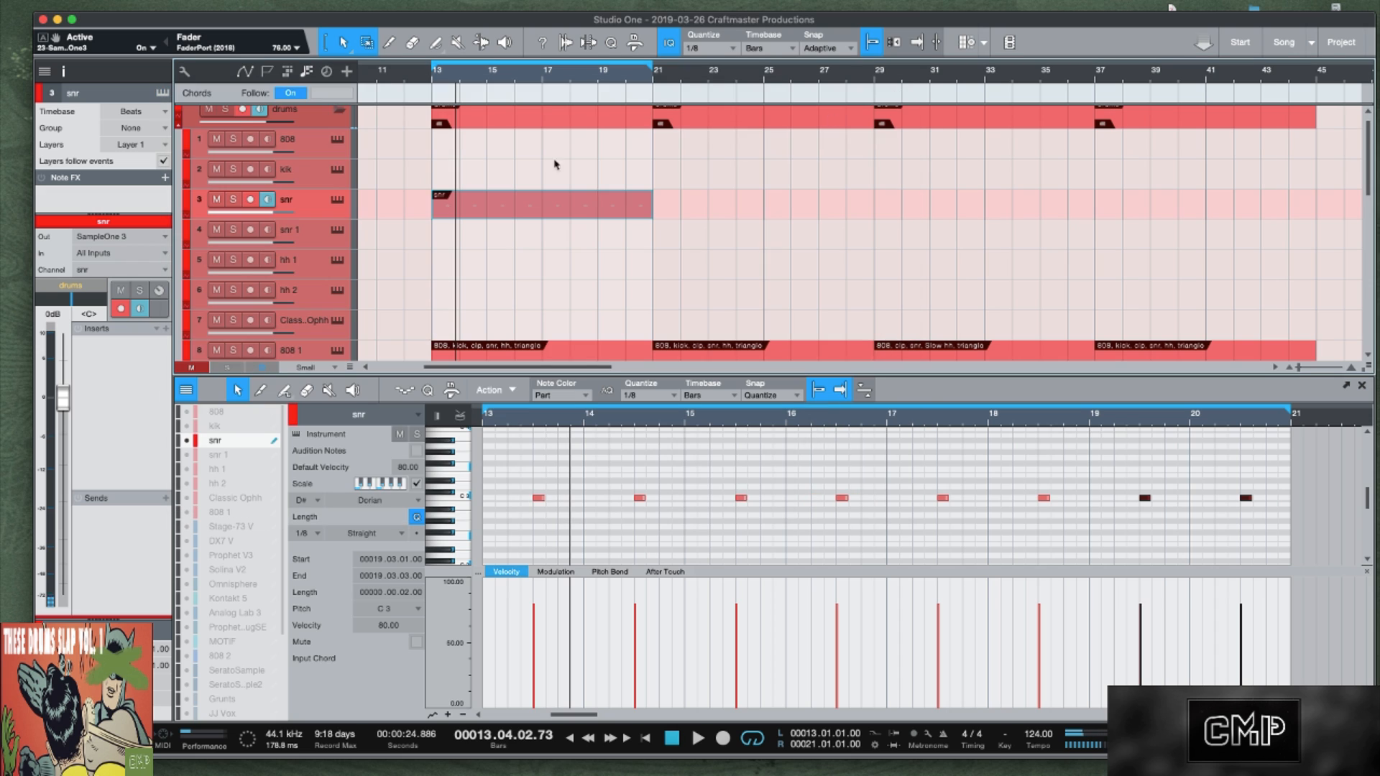
Create a part on the snr 1 track over bars 13 to 21 and place a C3 hit at 13.04.03 during playback.
double_click(460, 235)
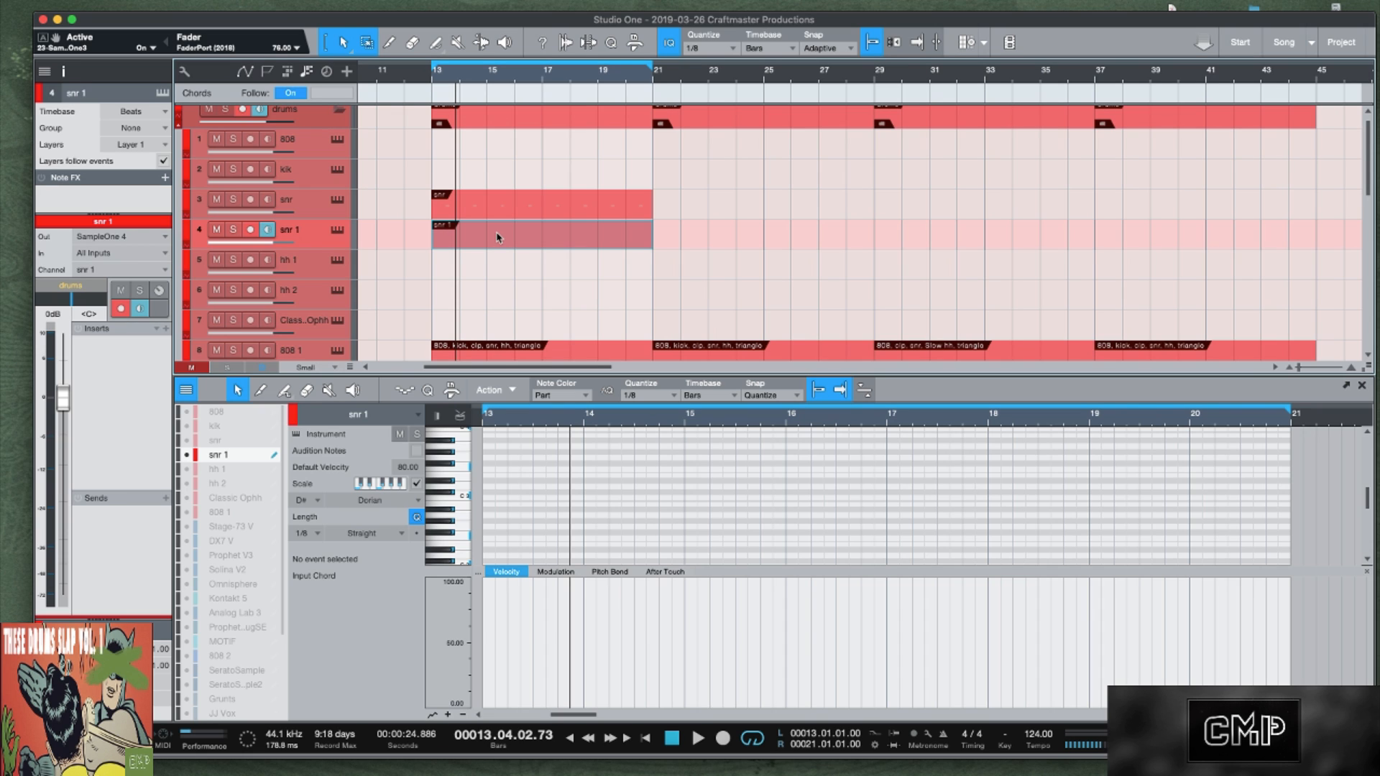
double_click(564, 500)
key("space")
left_click_drag(565, 500, 575, 501)
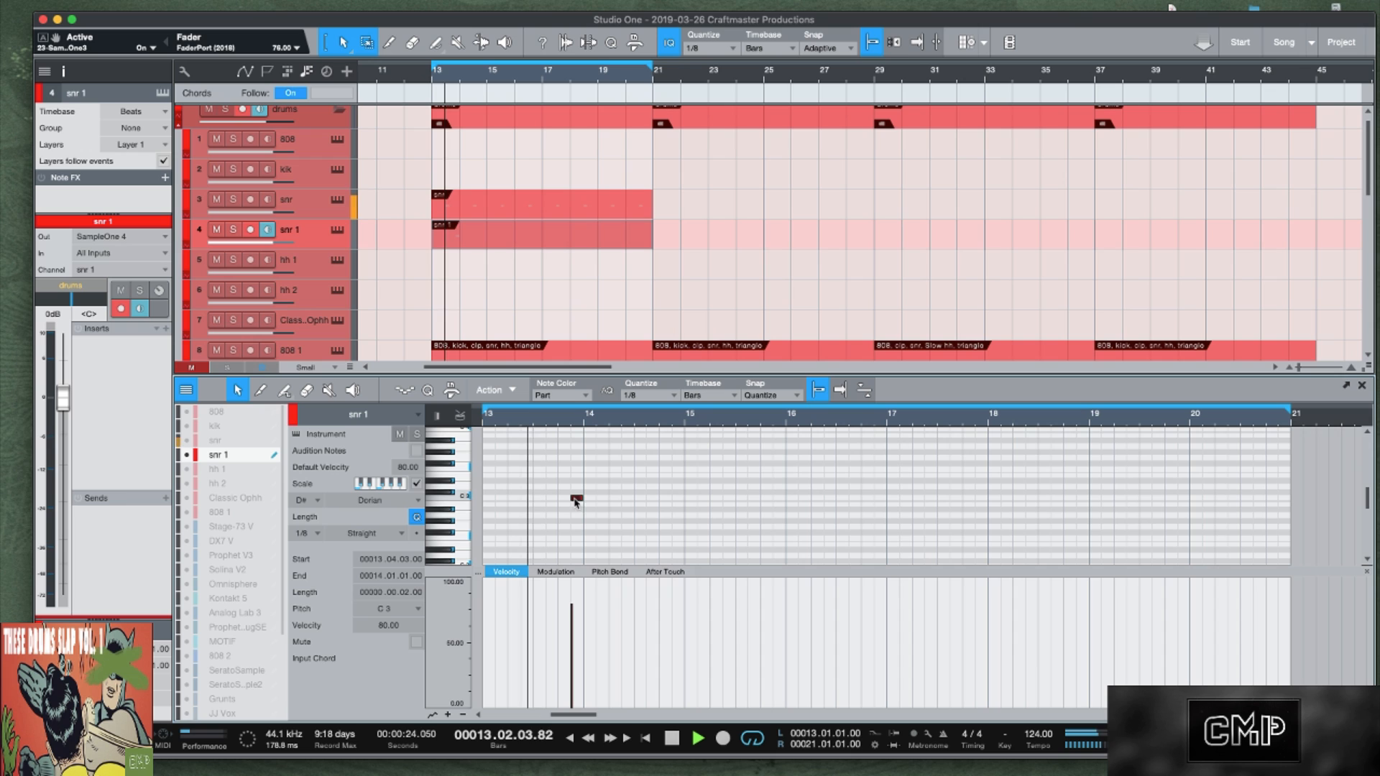
Replay the loop from bar 13 and set the snr 1 track's SampleOne XT trigger mode to One Shot.
key("space")
key("space")
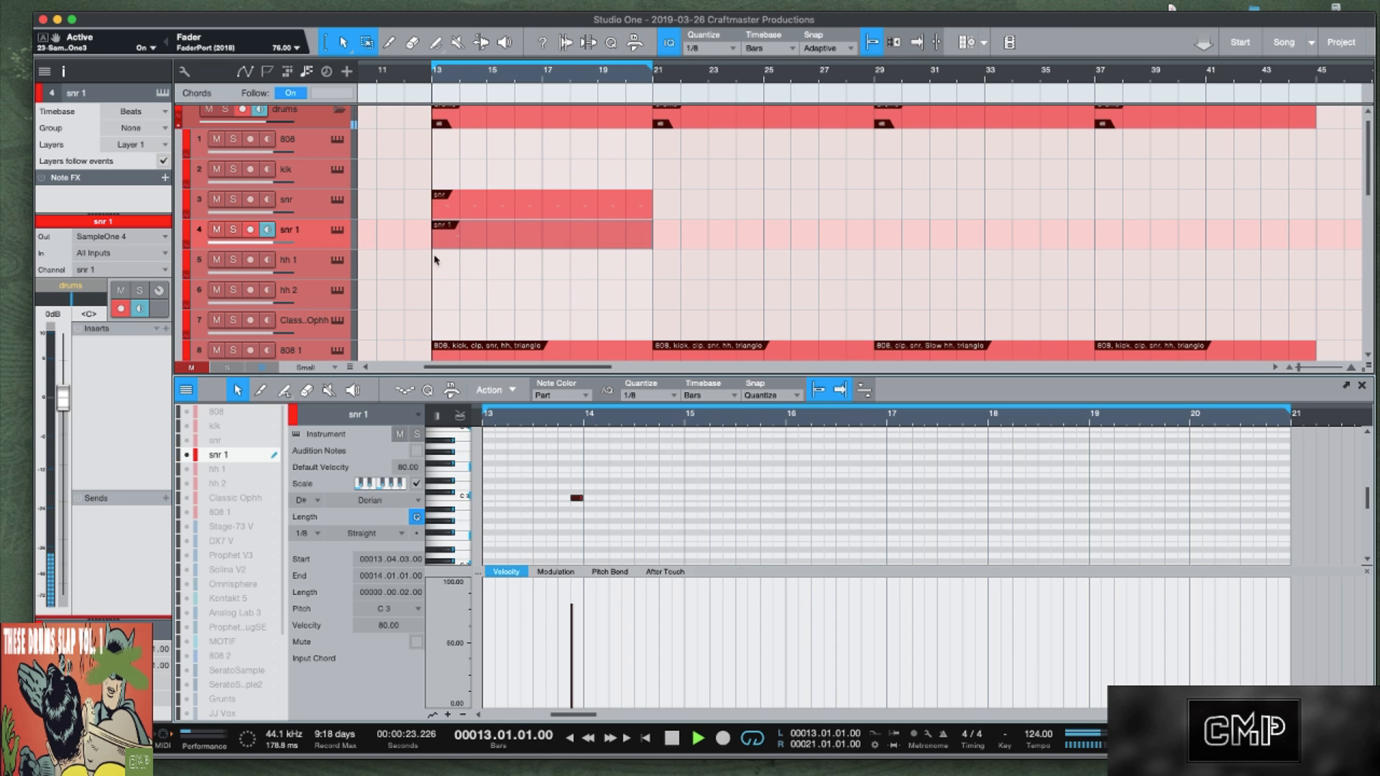
key("space")
left_click(336, 230)
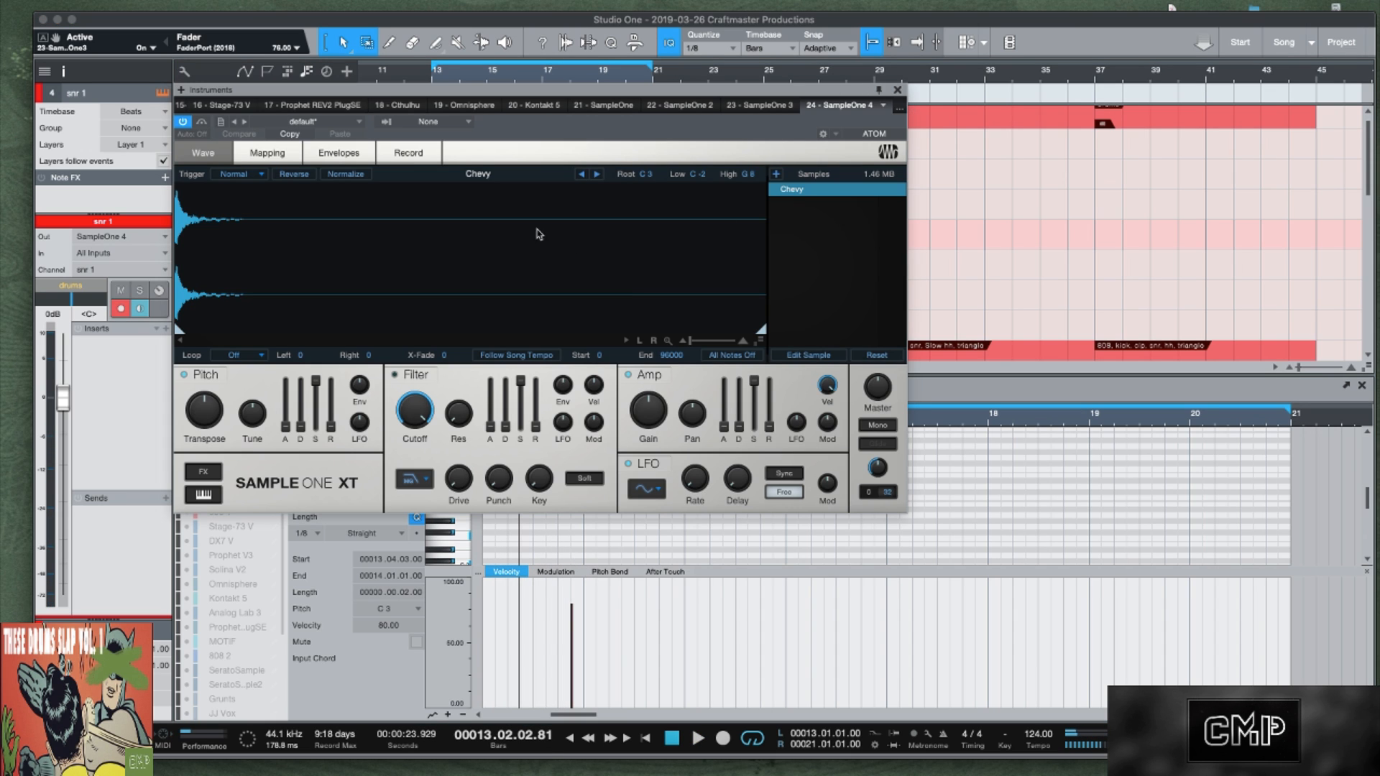
left_click(262, 174)
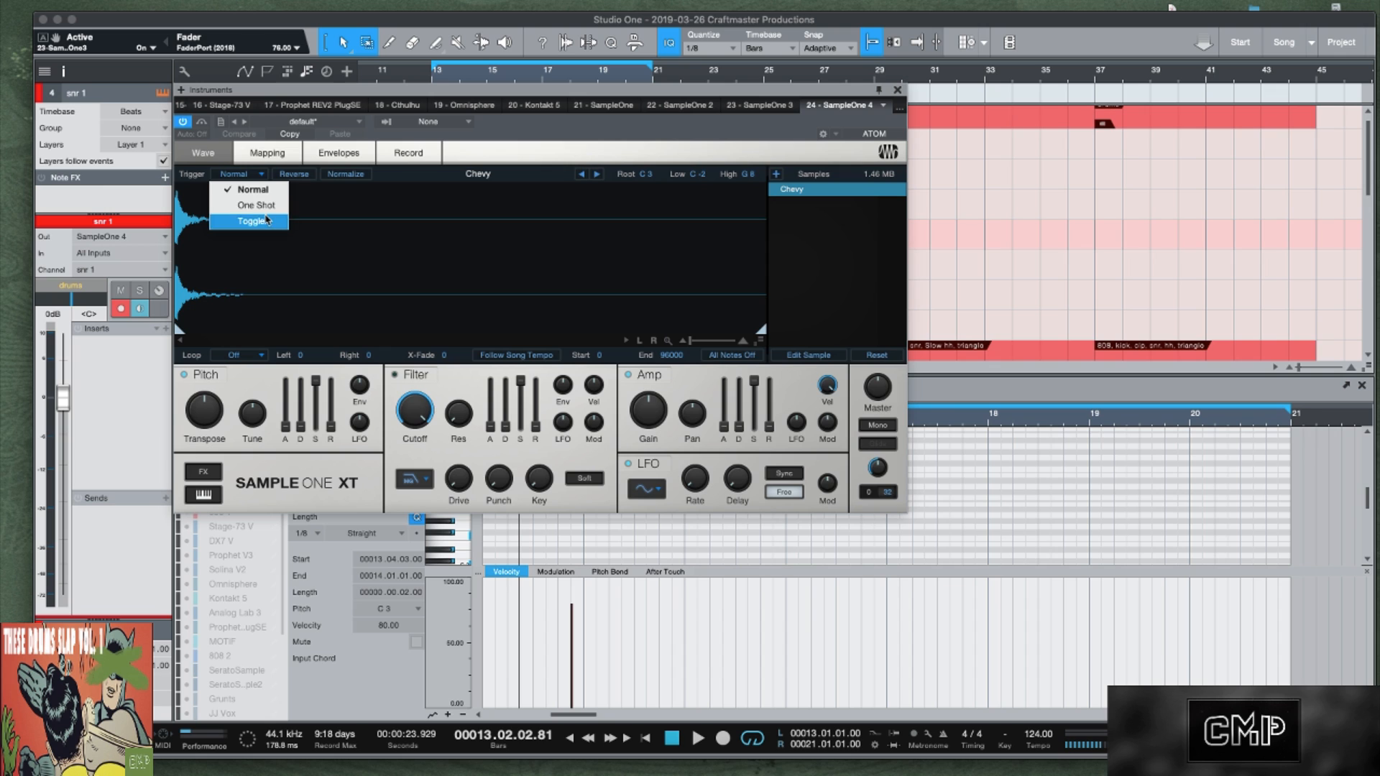
left_click(270, 205)
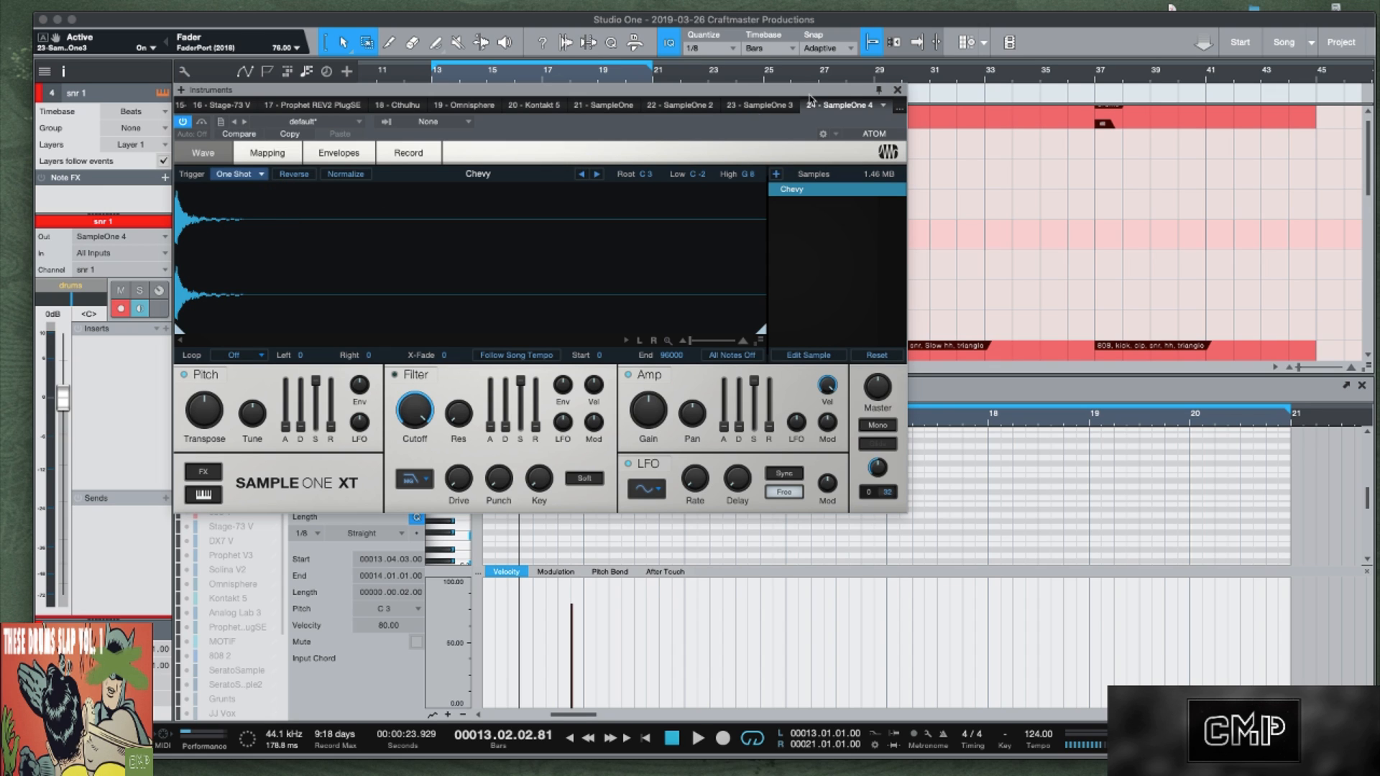
left_click(897, 91)
Swap the bar 13 to 21 parts between the snr and snr 1 tracks during playback.
mouse_move(489, 230)
left_mouse_down()
mouse_move(492, 175)
mouse_move(488, 230)
left_mouse_up()
key("space")
left_click_drag(496, 174, 496, 204)
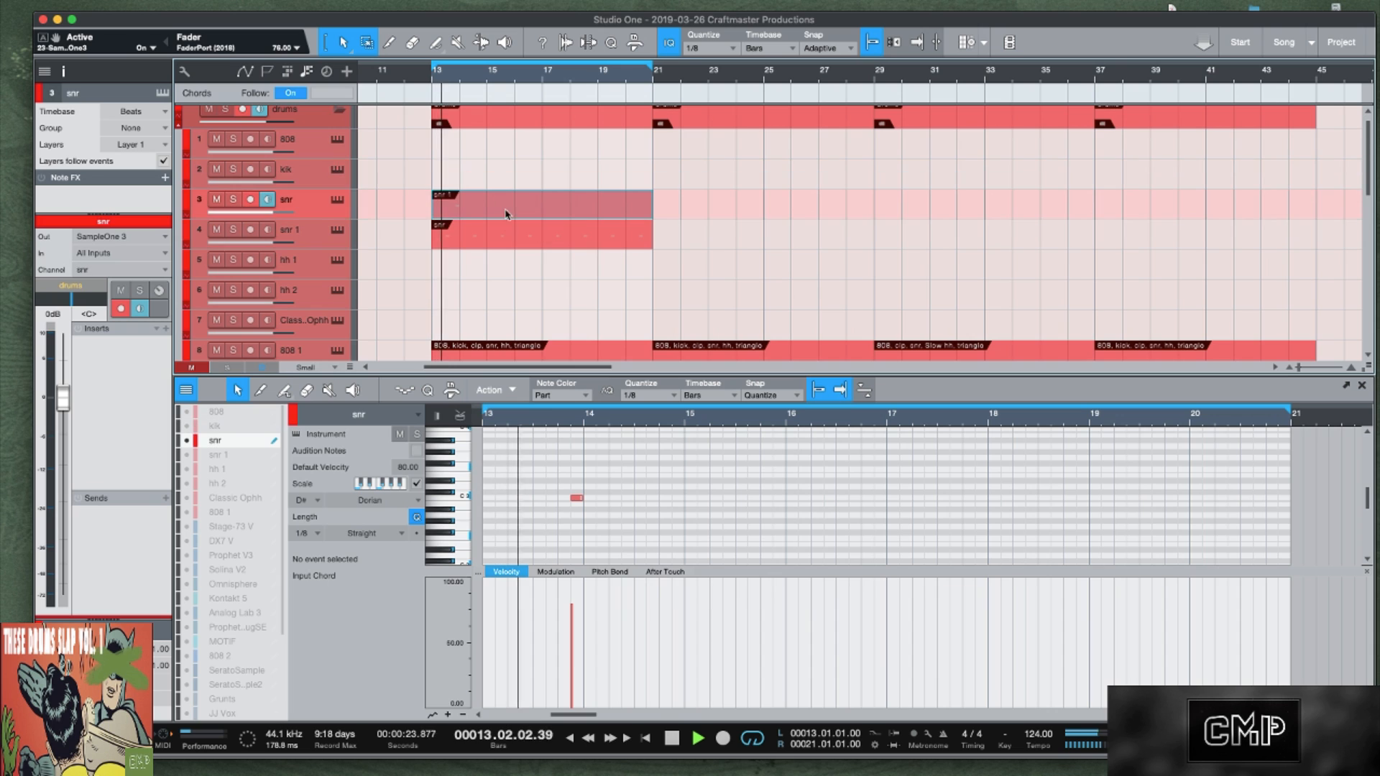
Add C3 hits at 14.01.03, 15.04.03 and 15.04.04 to the snr track's part, using 1/16 note quantize for the last one.
left_click(602, 497)
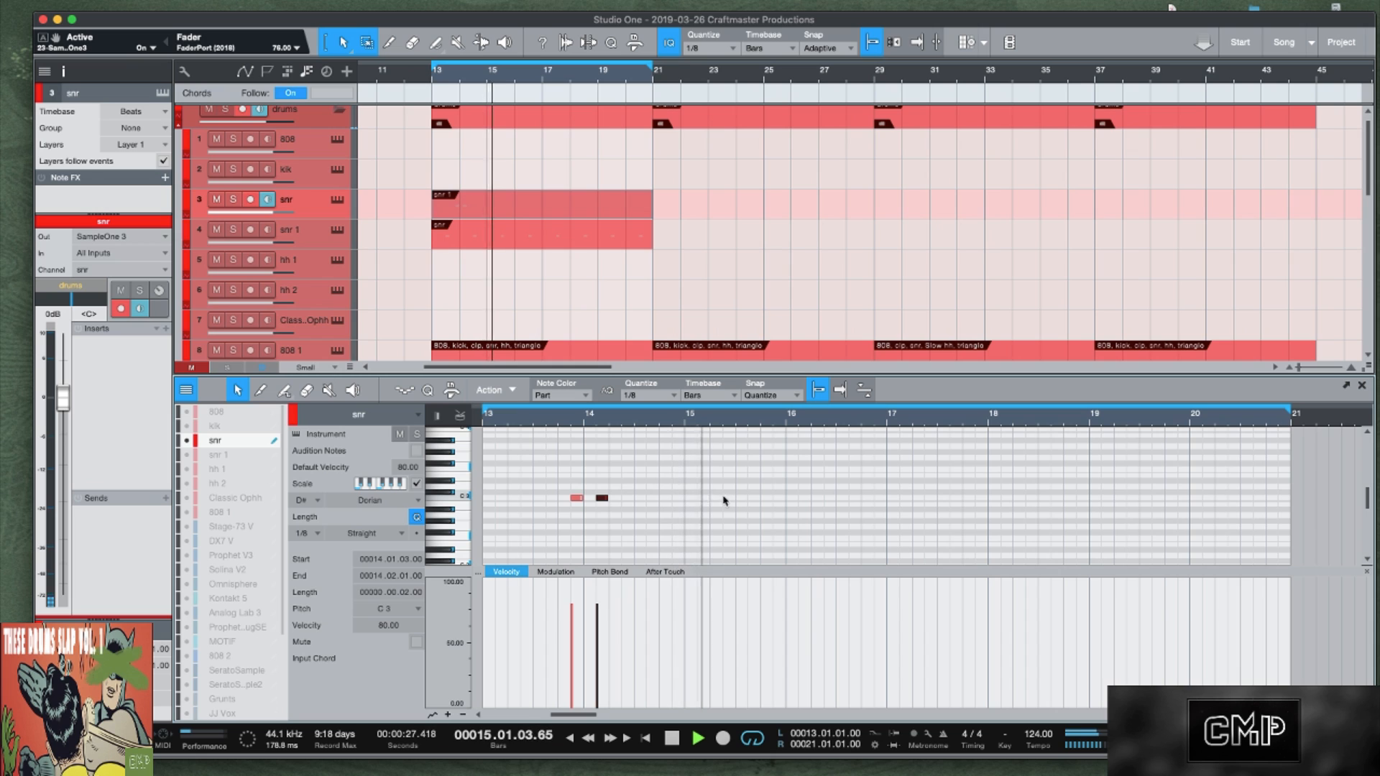
key("space")
left_click(777, 498)
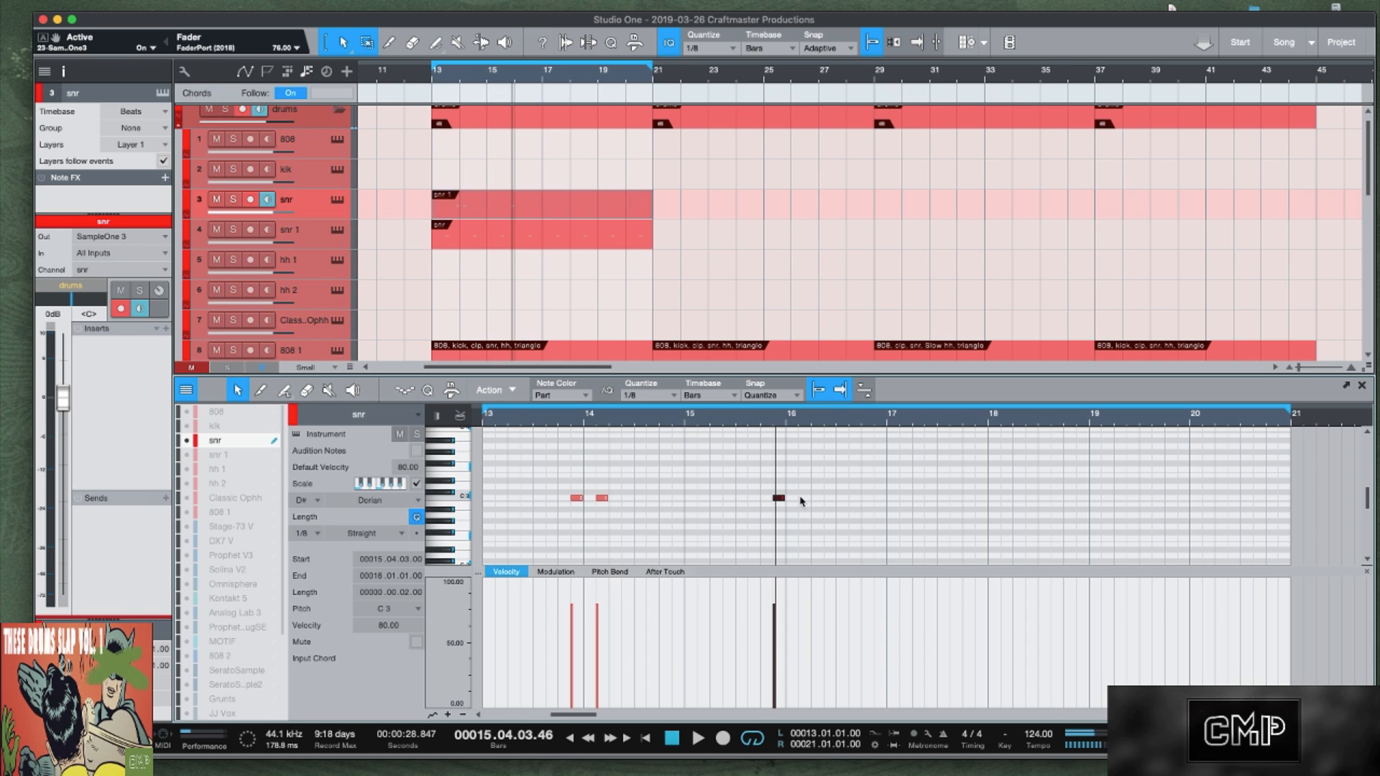
key("space")
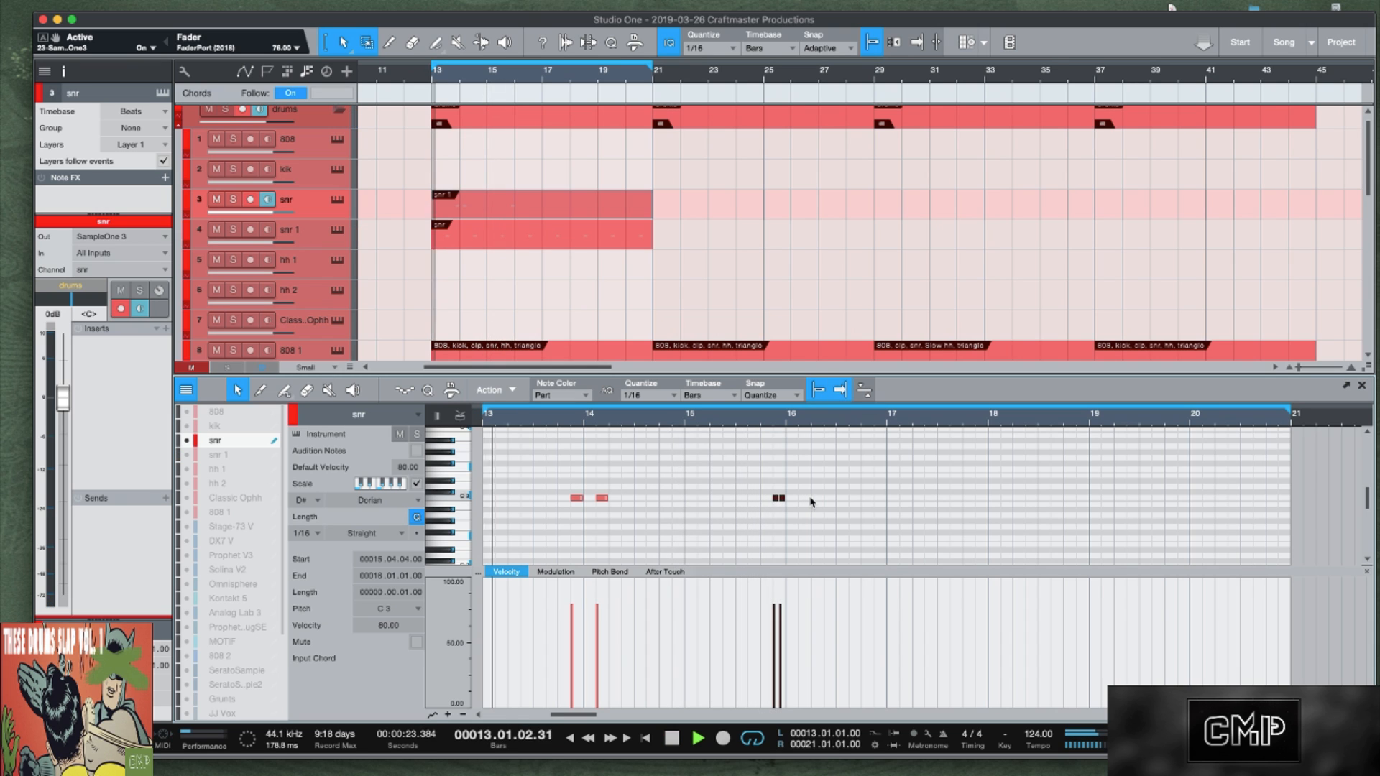
Duplicate the snr track's four C3 hits and shift the copies so that they start at 17.04.03.
left_click_drag(886, 506, 531, 467)
key("ctrl+d")
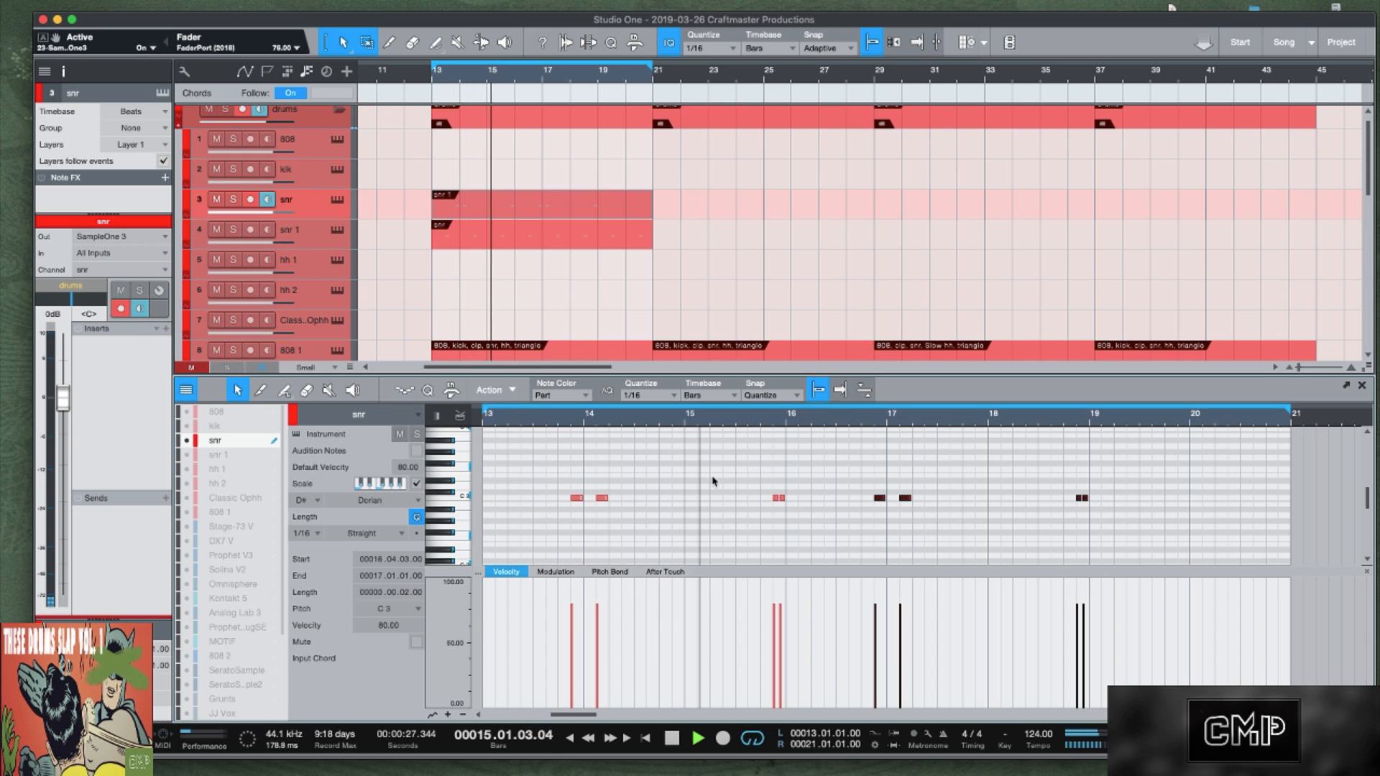
key("alt+Right")
key("alt+Right")
key("alt+Right")
key("alt+Right")
key("alt+Right")
key("alt+Right")
key("alt+Right")
key("alt+Right")
key("alt+Right")
key("alt+Right")
key("alt+Right")
key("alt+Right")
key("alt+Right")
key("alt+Right")
key("alt+Right")
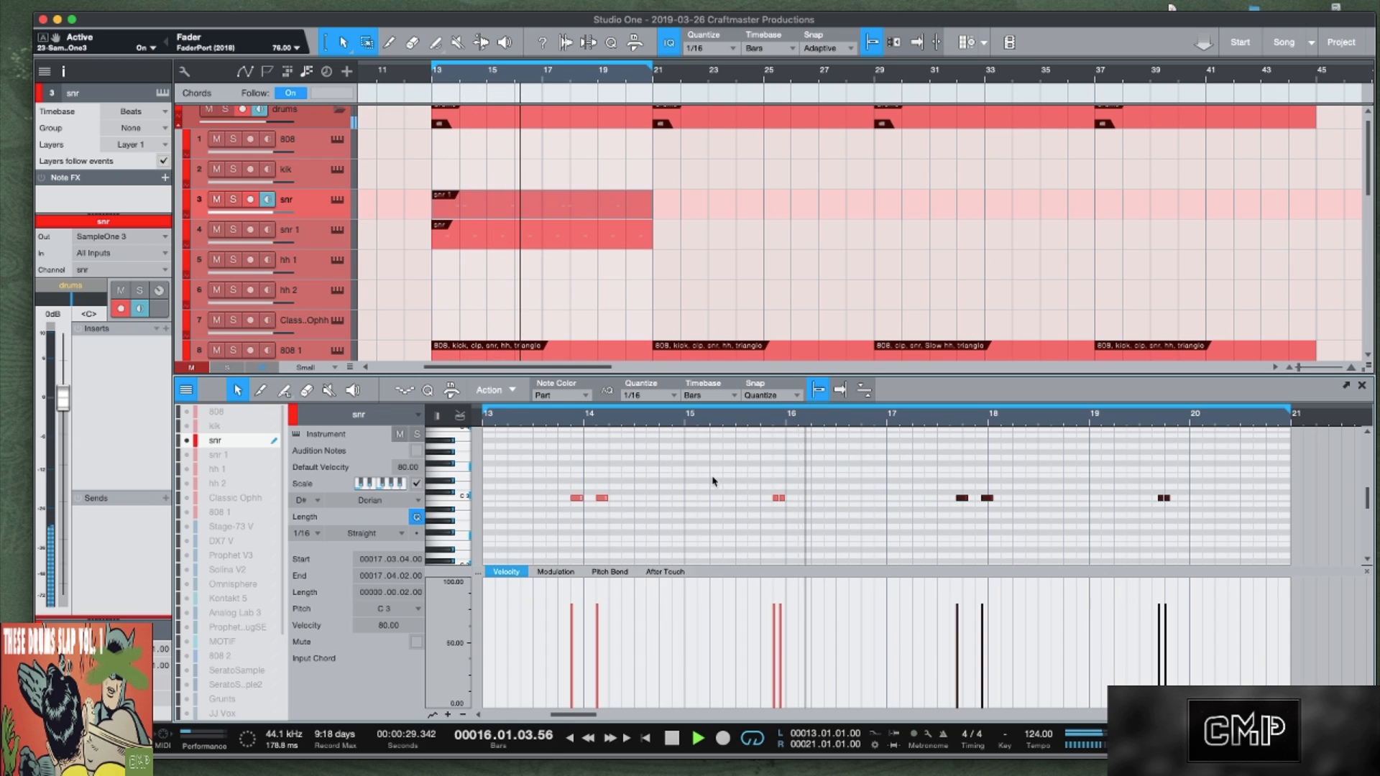
key("alt+Right")
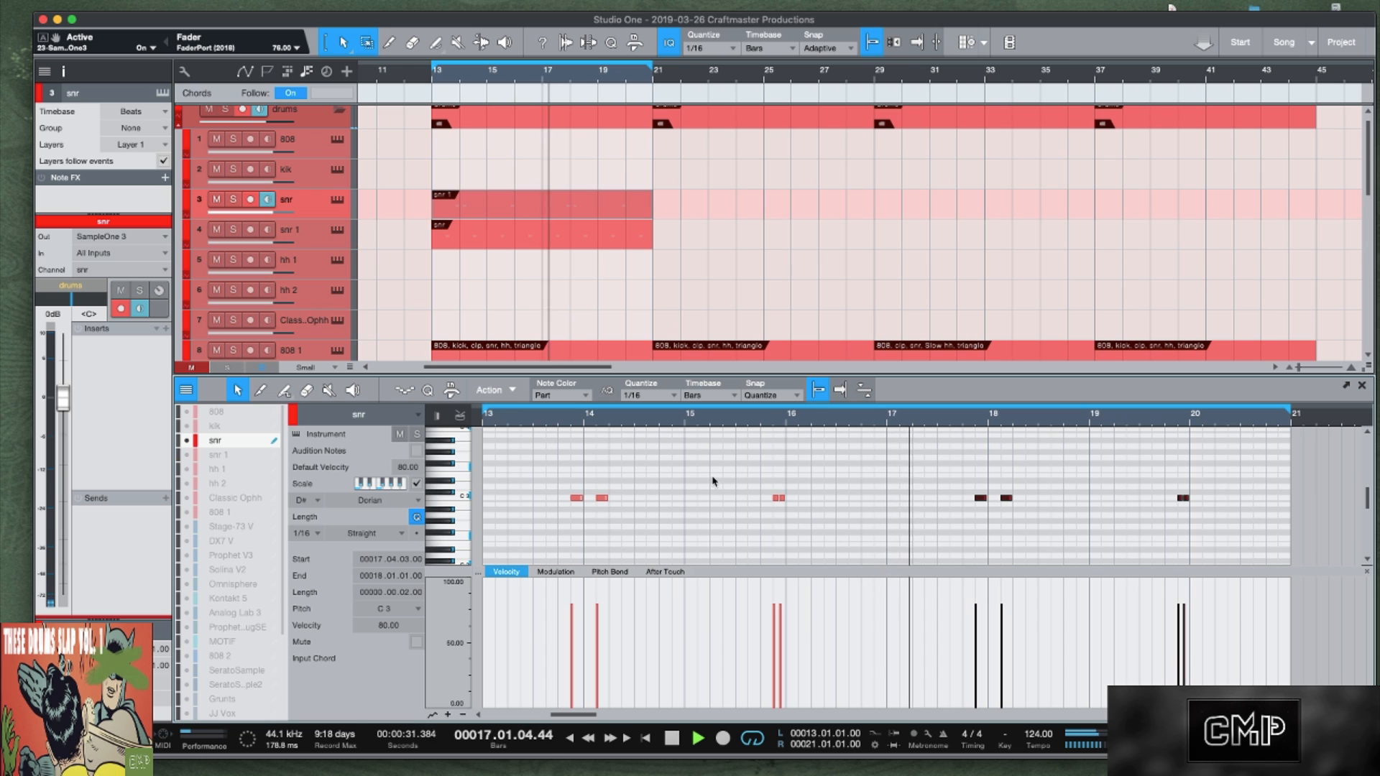
key("space")
Create a part on the hh 1 track over bars 13 to 21 and place C3 1/8 notes at 13.01.01 and 13.01.03.
double_click(447, 274)
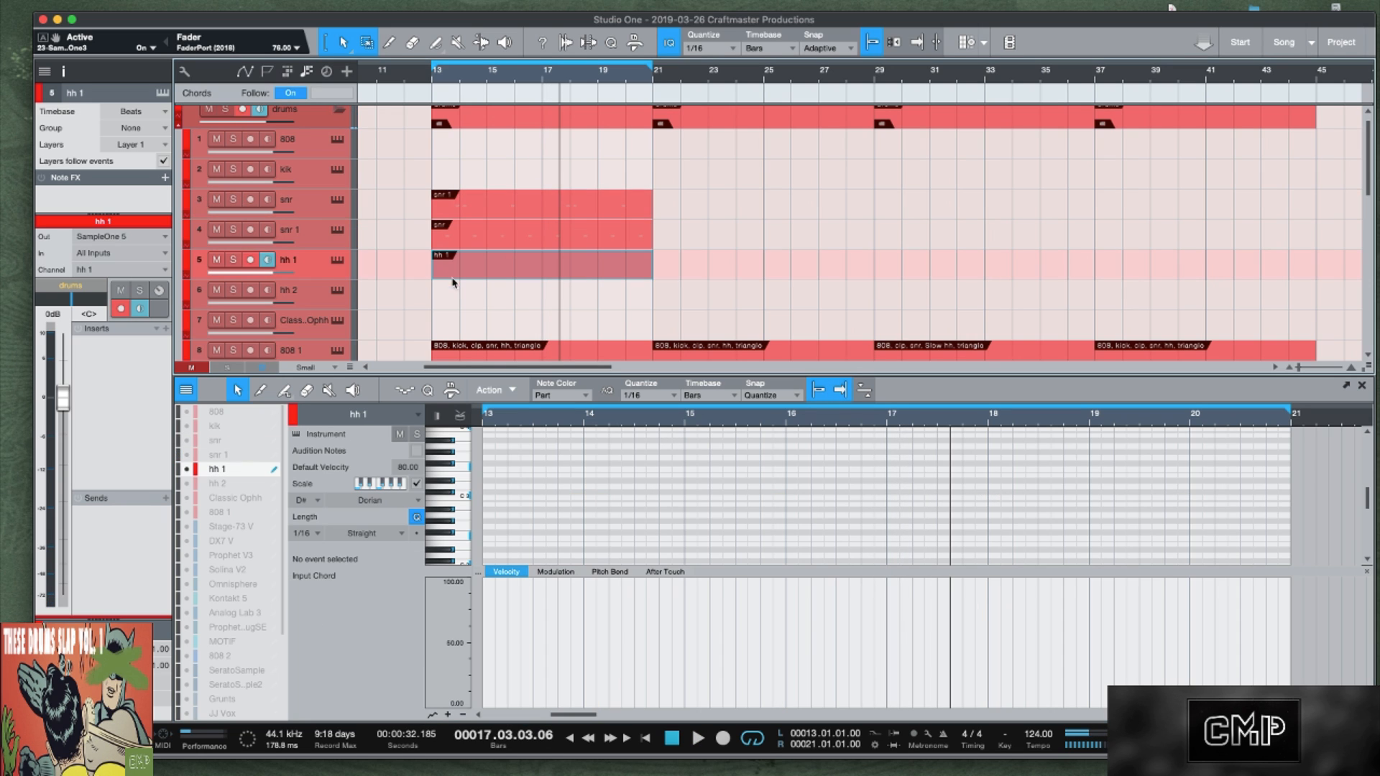
left_click(491, 498)
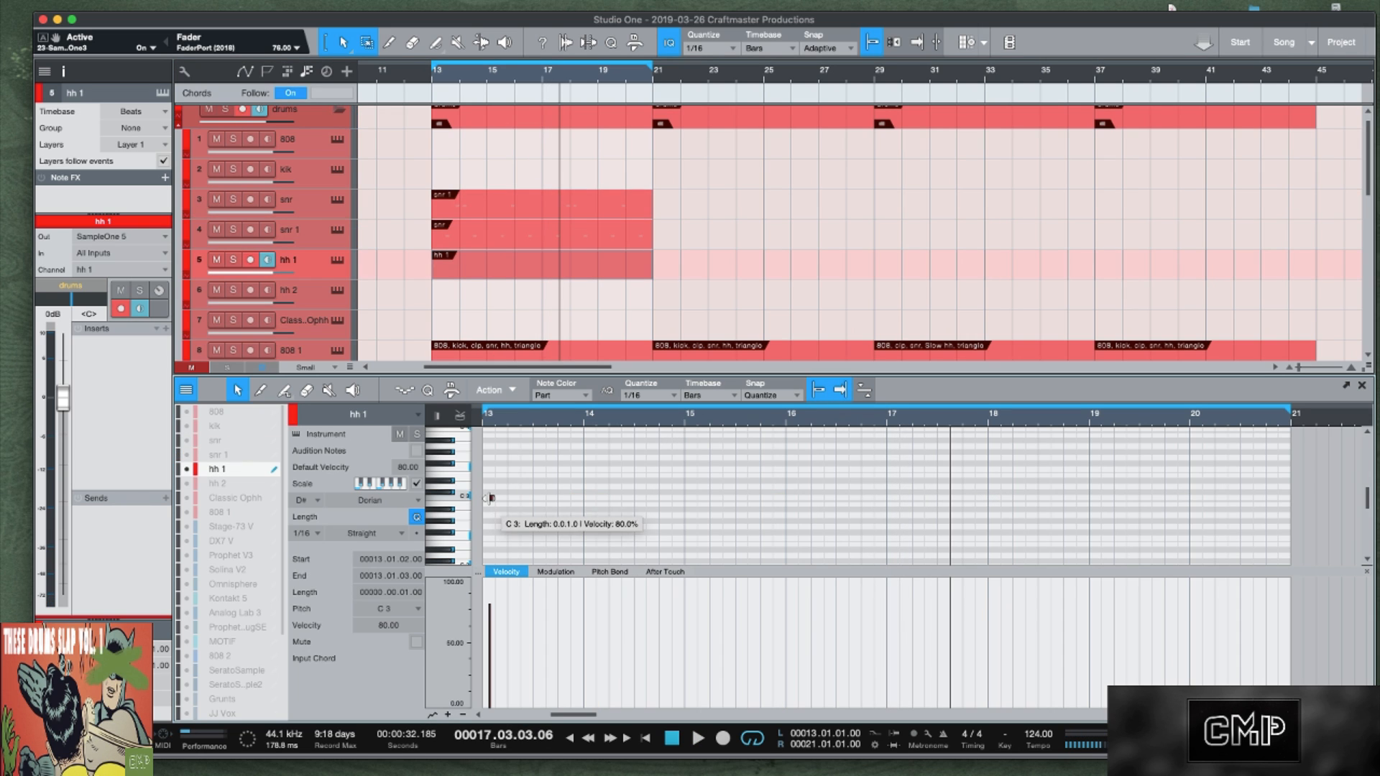
left_click(672, 397)
left_click(720, 416)
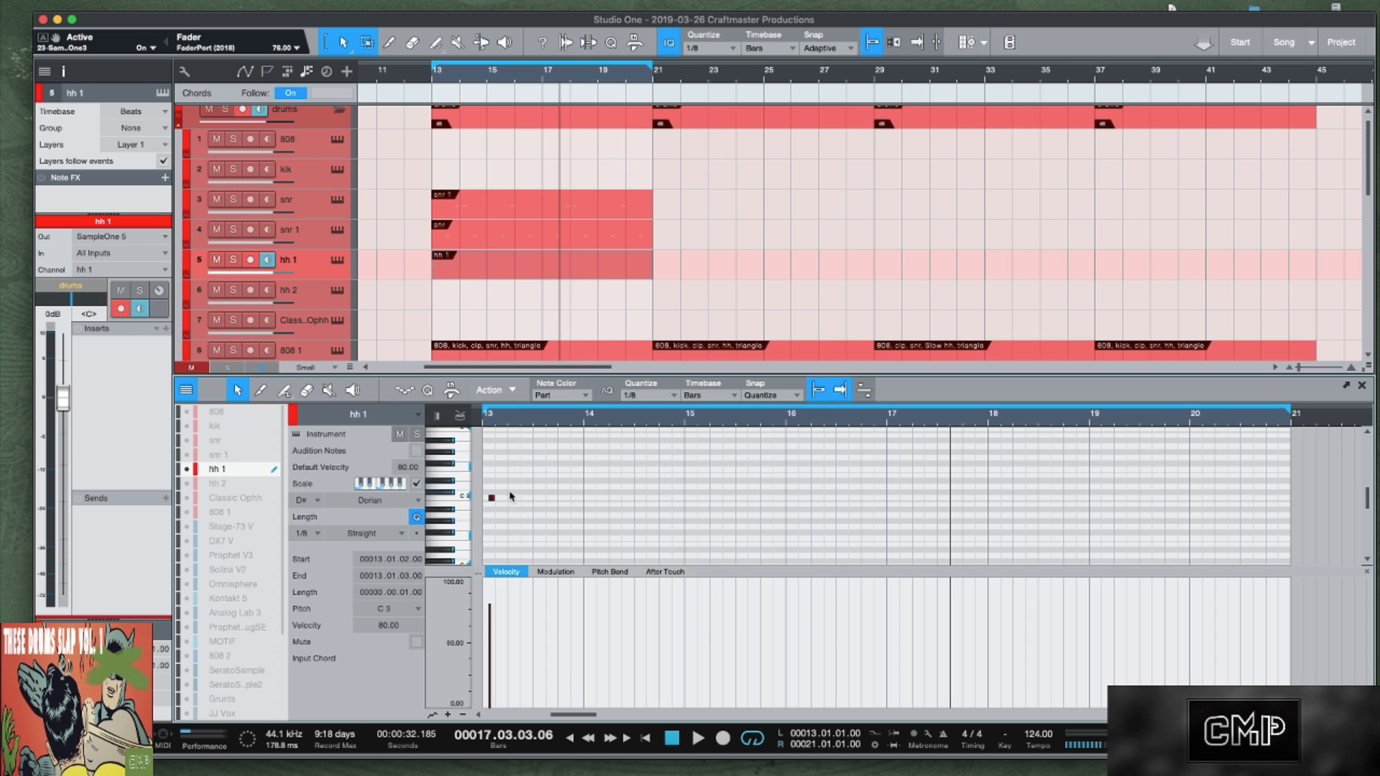
left_click_drag(490, 498, 485, 501)
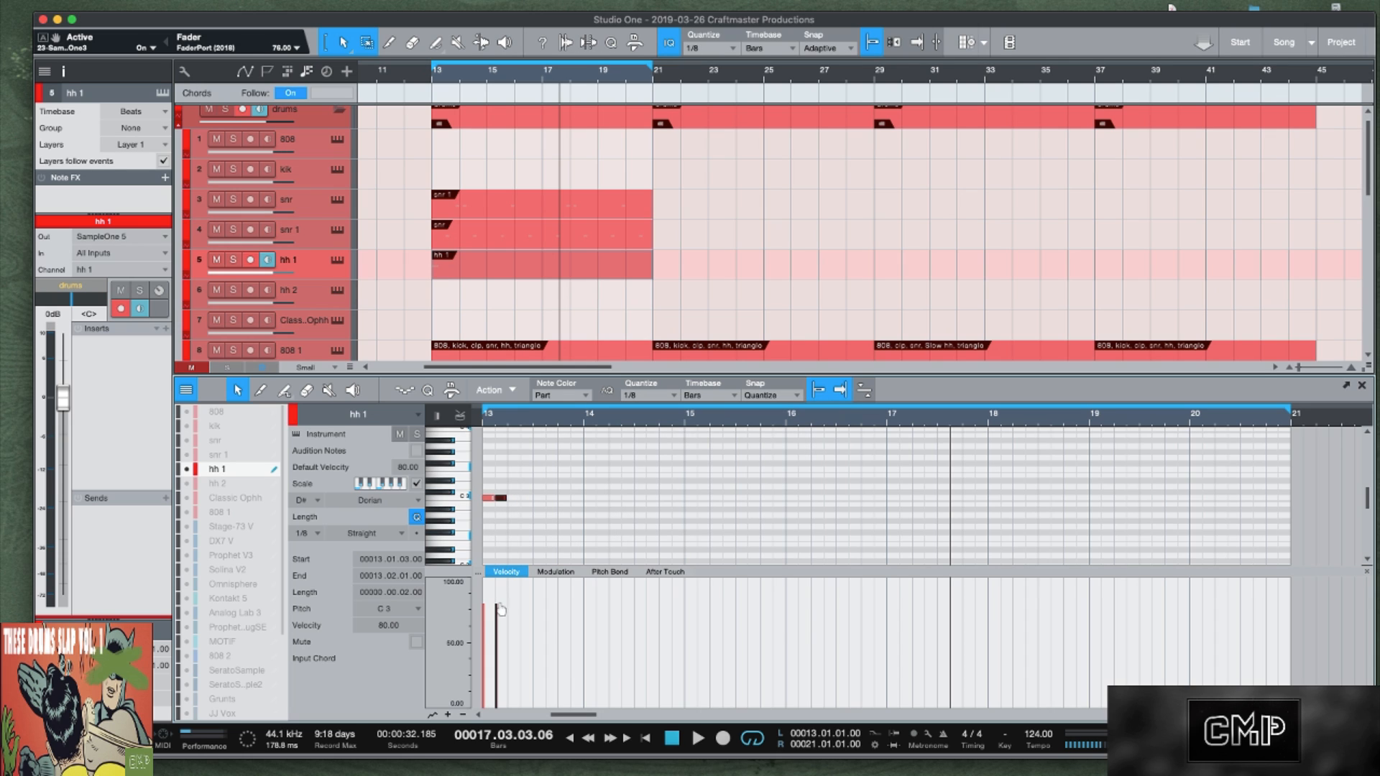
Set the first hh 1 note's velocity to 100, lower the second's, and duplicate the pair through bar 20.
left_click_drag(495, 616, 505, 632)
left_click_drag(518, 513, 483, 495)
key("d")
key("d")
key("d")
key("d")
key("d")
key("d")
key("d")
key("d")
key("d")
key("d")
key("d")
key("d")
key("d")
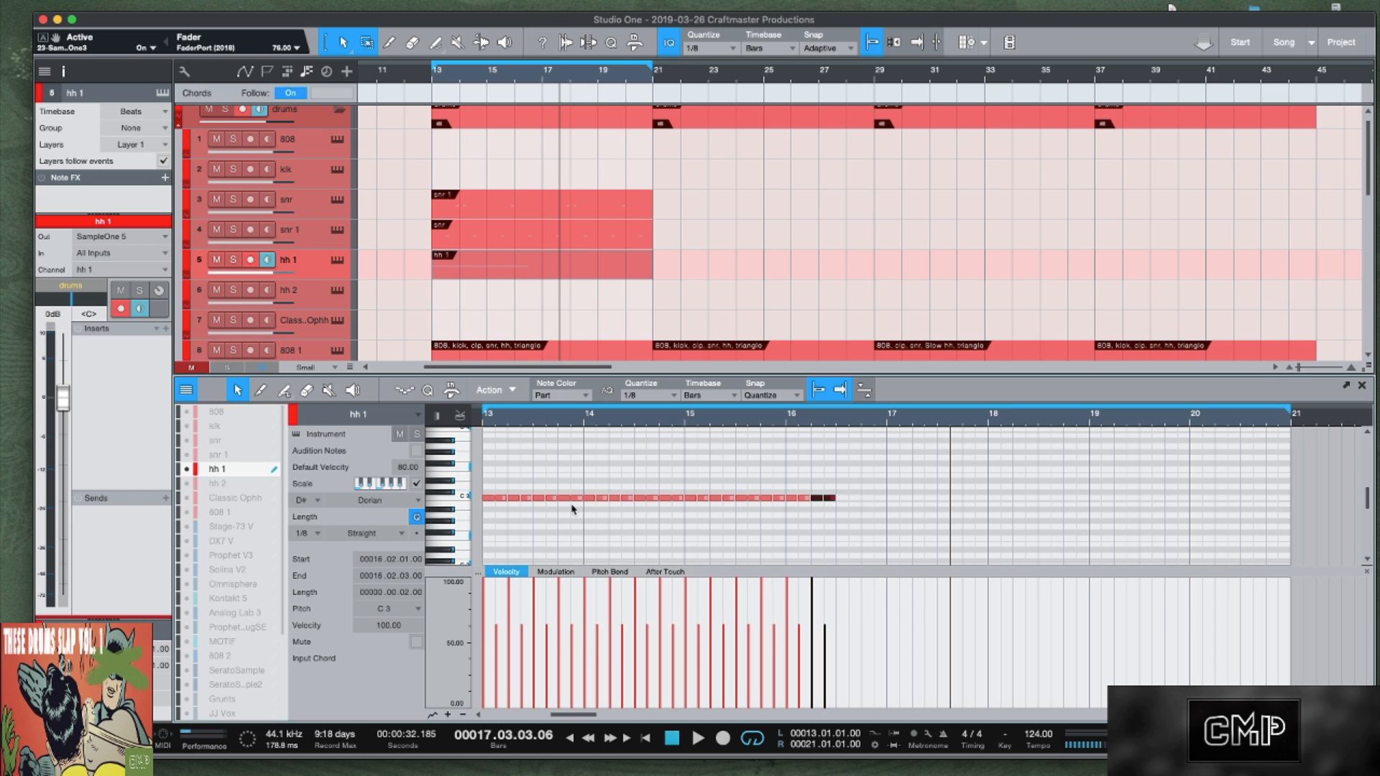
key("d")
key("d")
key("d")
key("d")
key("d")
key("d")
key("d")
key("d")
key("d")
key("d")
key("d")
key("d")
key("d")
key("d")
key("d")
key("d")
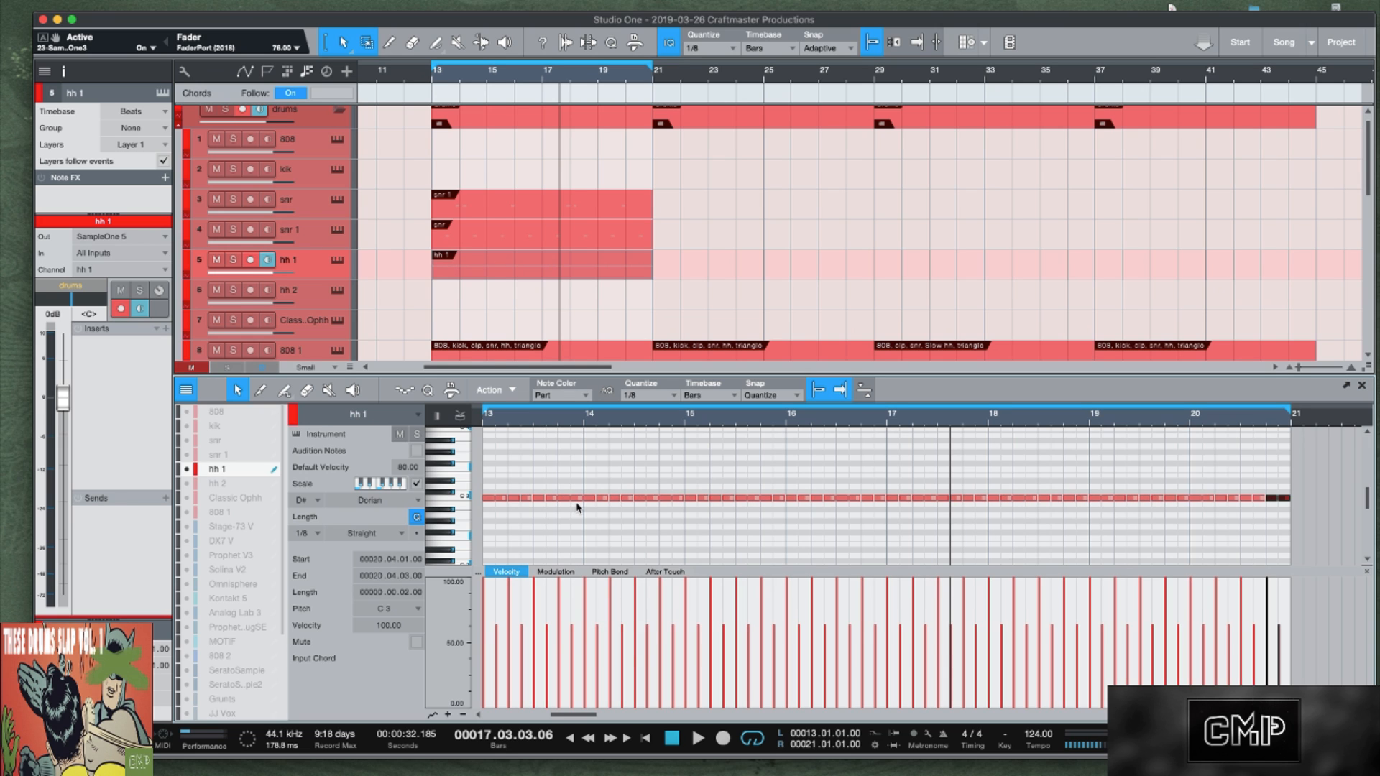
Play the loop and create an empty part on the hh 2 track from bar 13 to 21.
key("space")
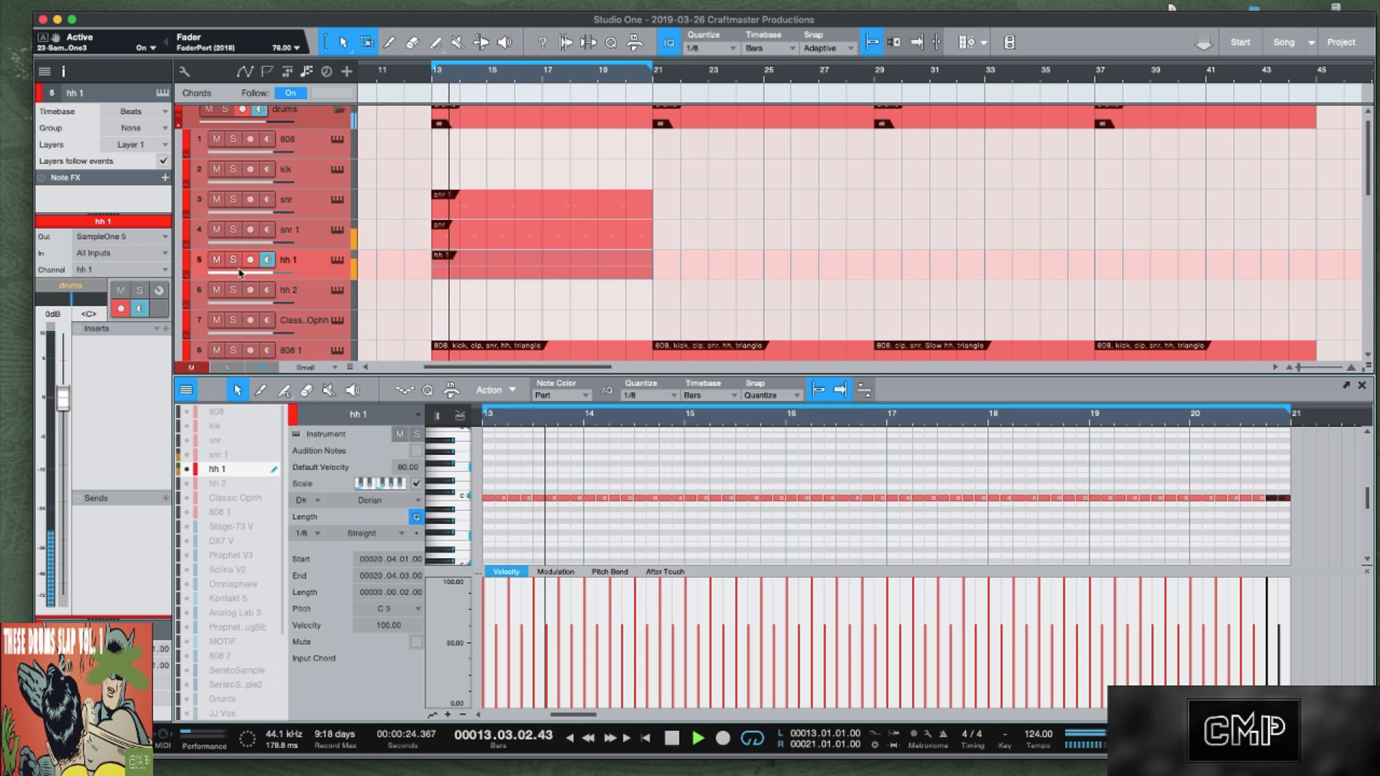
double_click(439, 305)
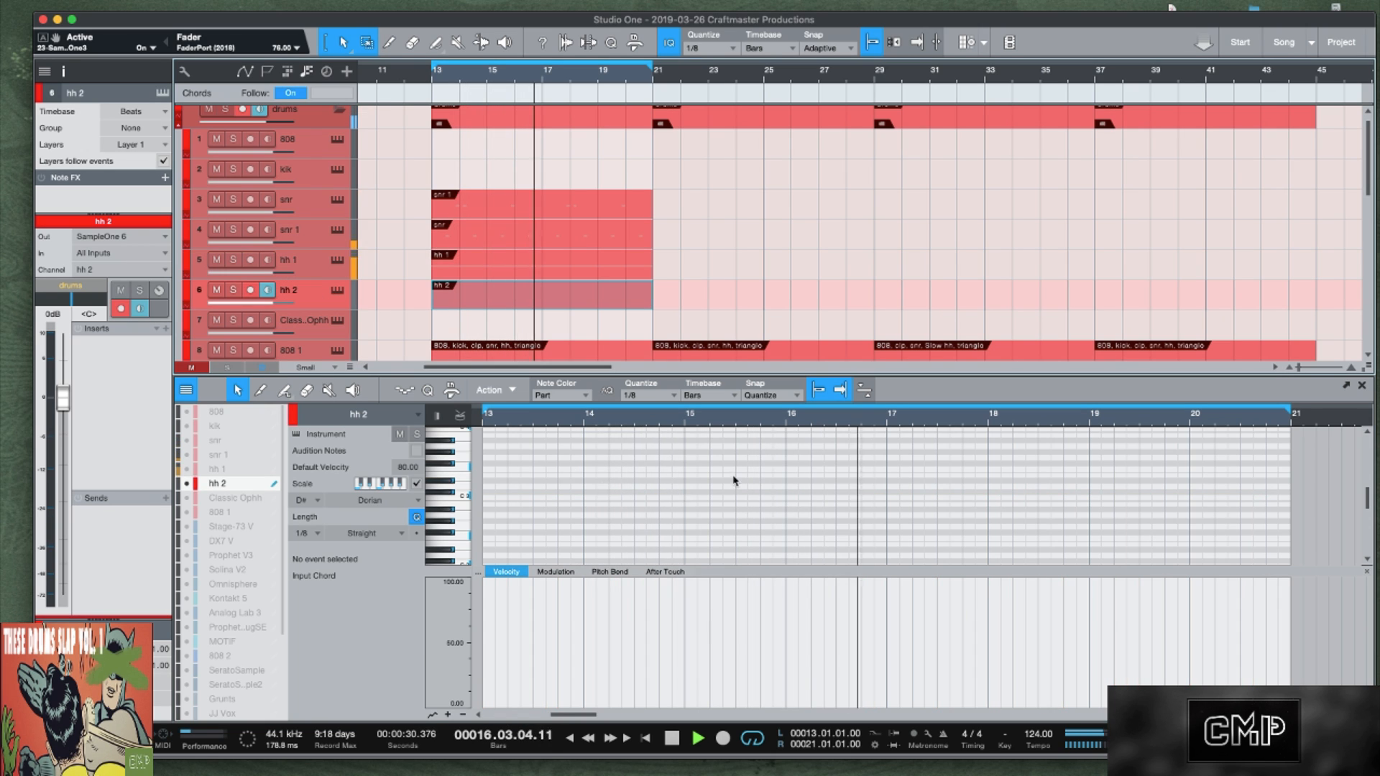
key("space")
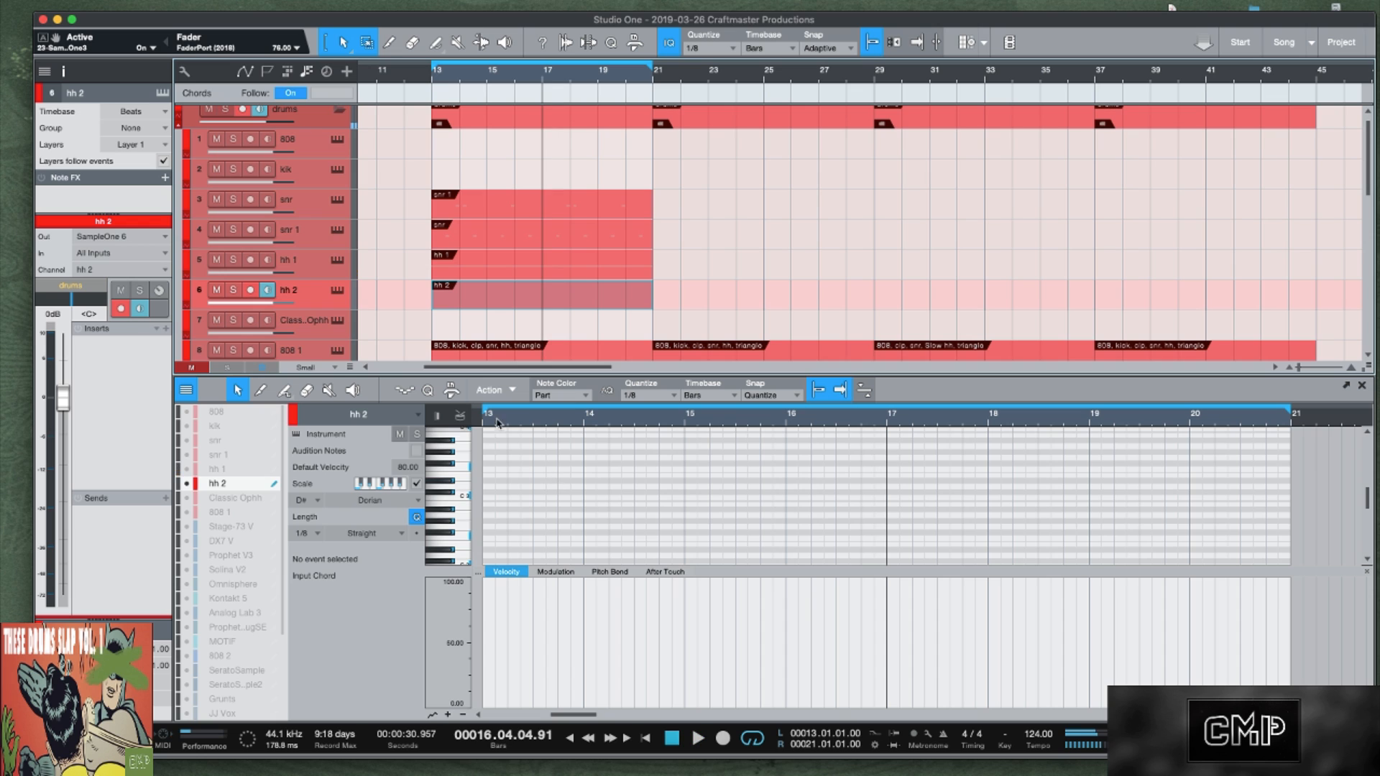
Audition C3 on the hh 2 track and switch its SampleOne XT sample from Brutal to Conner.
left_click(462, 502)
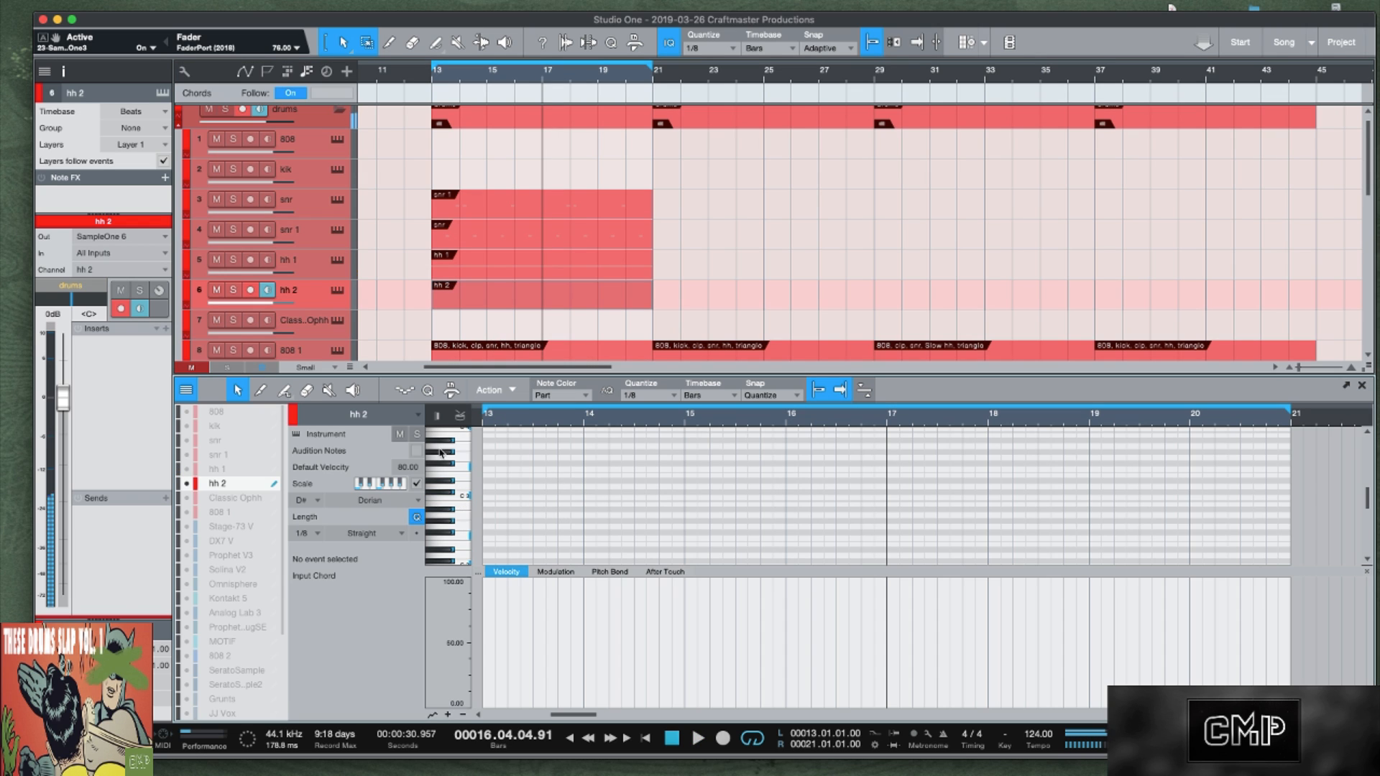
left_click(337, 290)
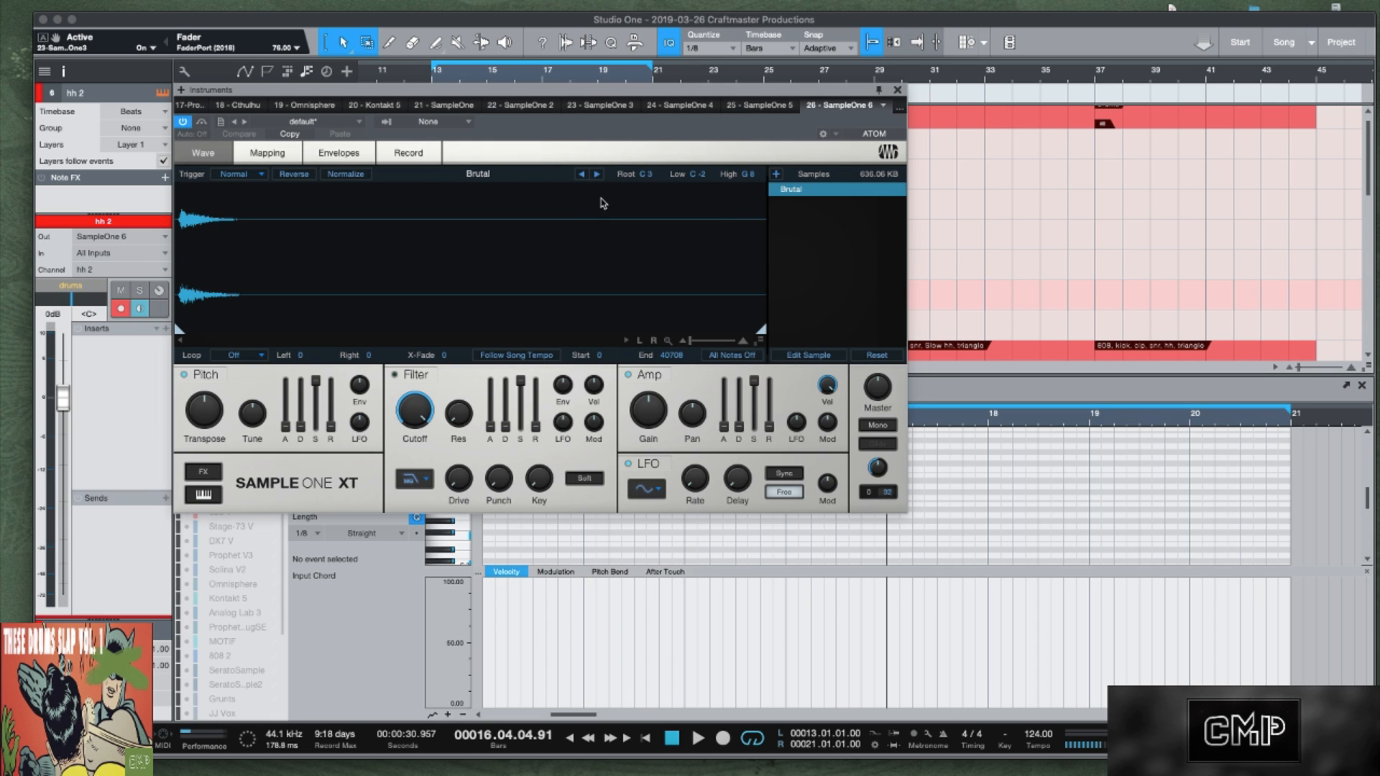
left_click(595, 175)
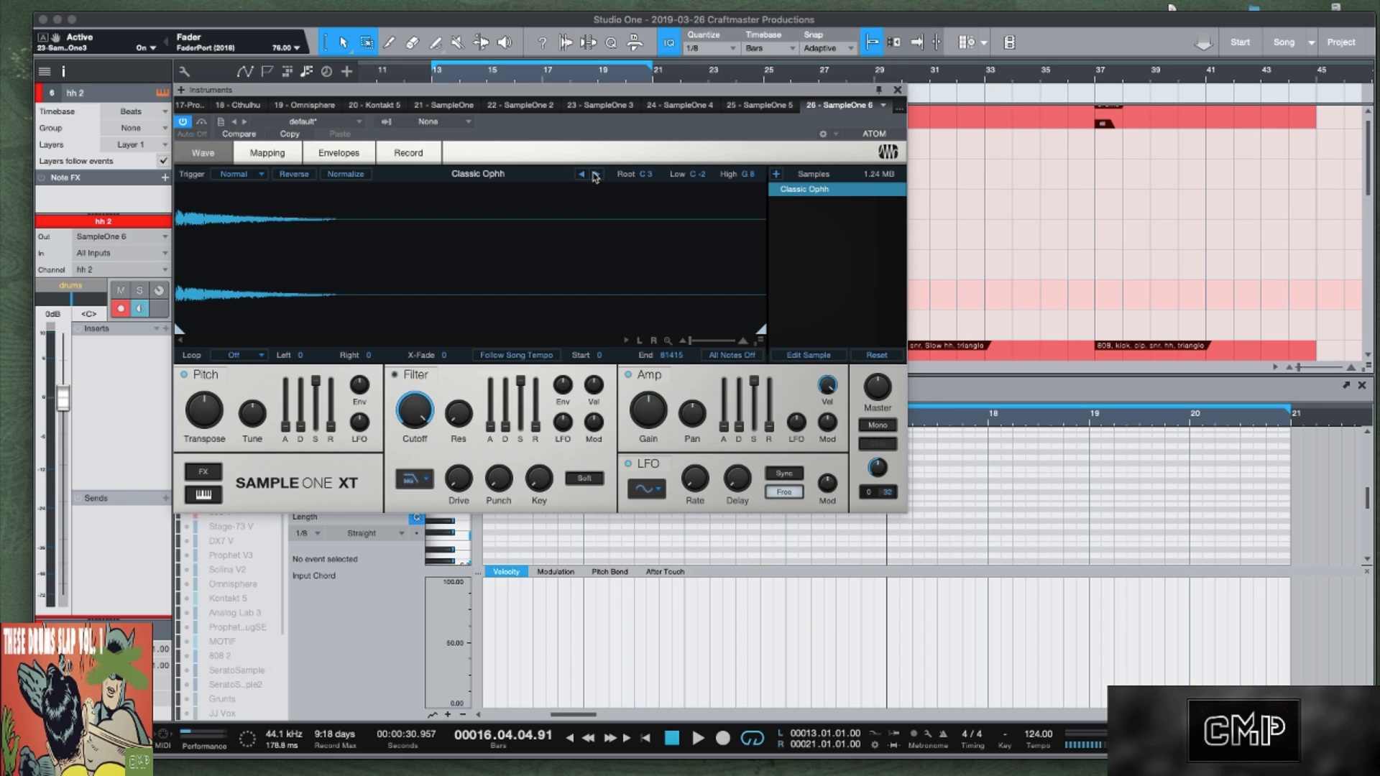
left_click(594, 175)
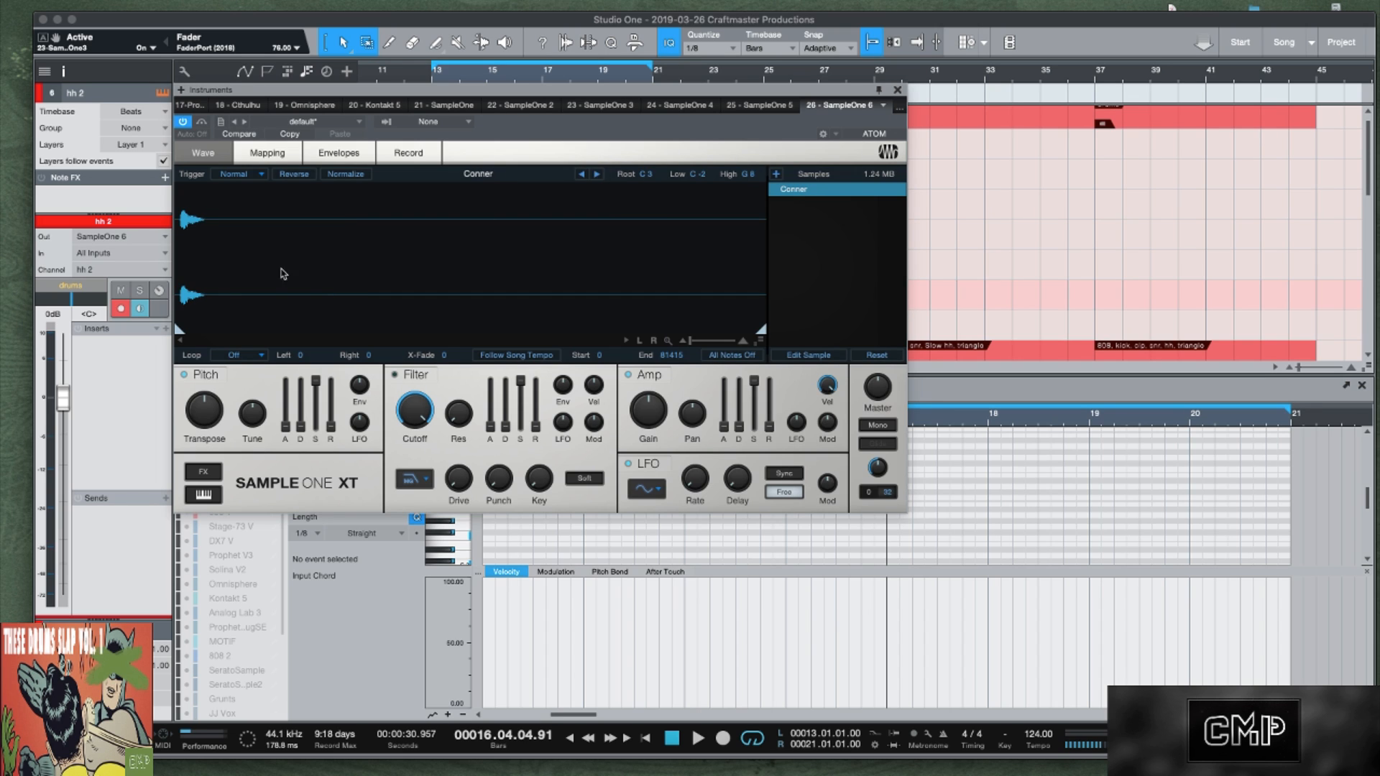
left_click(898, 90)
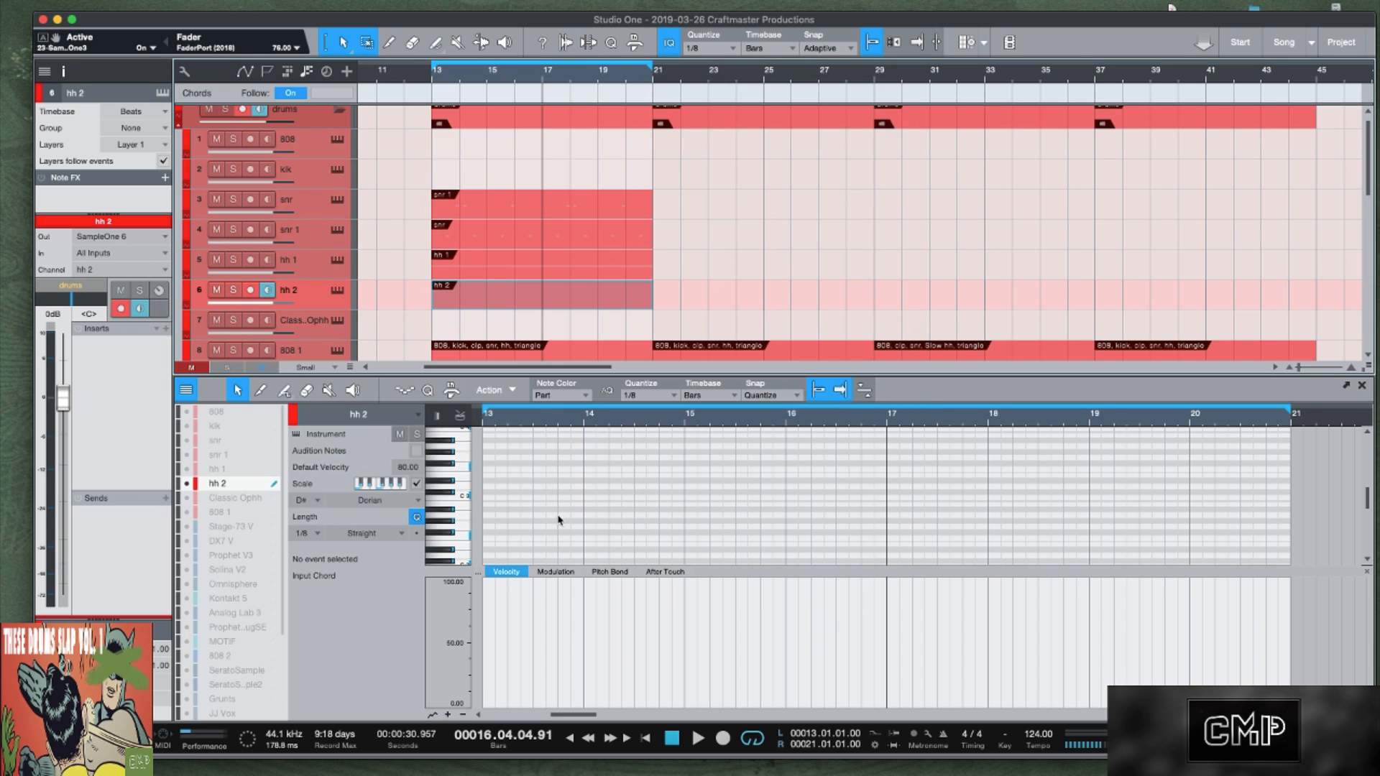
left_click(464, 500)
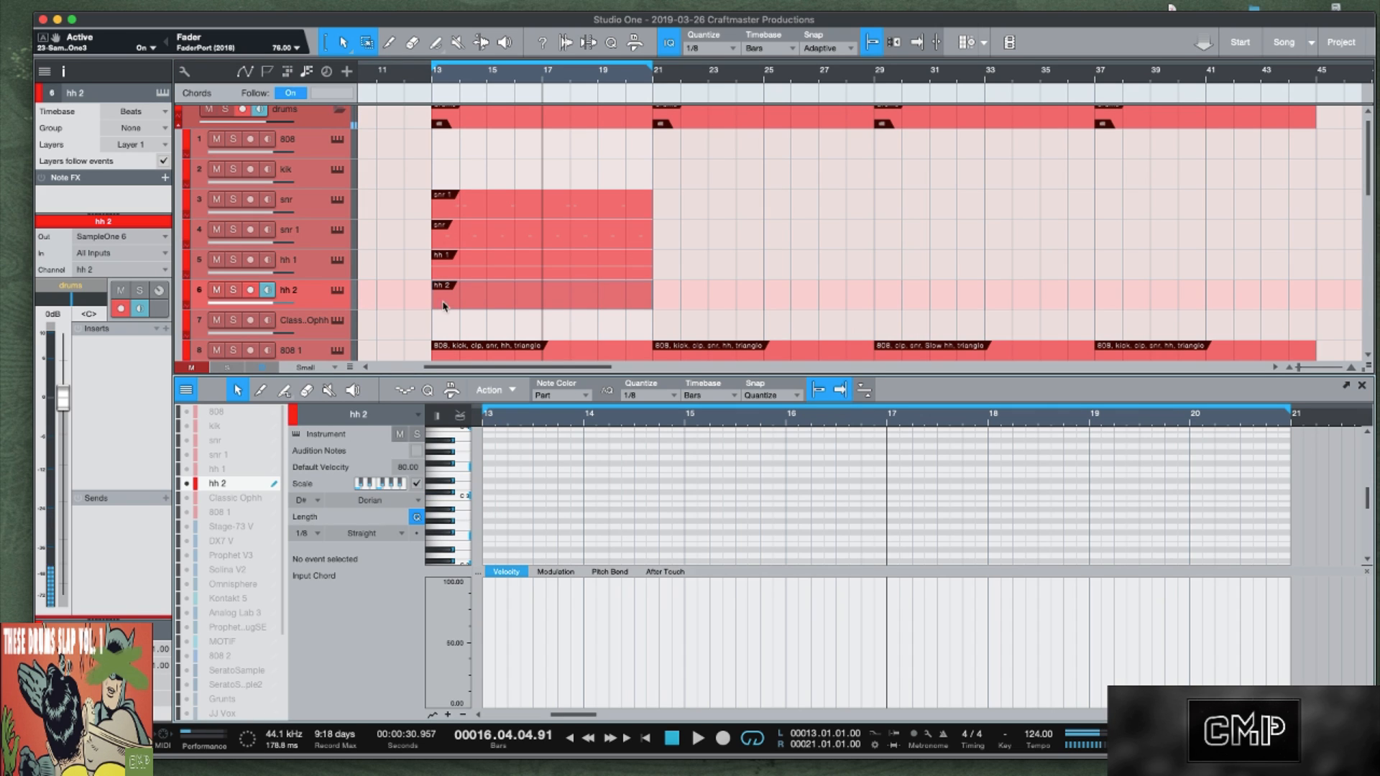
Reopen the hh 2 track's SampleOne XT, show the Qwerty Keyboard beside it and play its lowest C key.
left_click(337, 290)
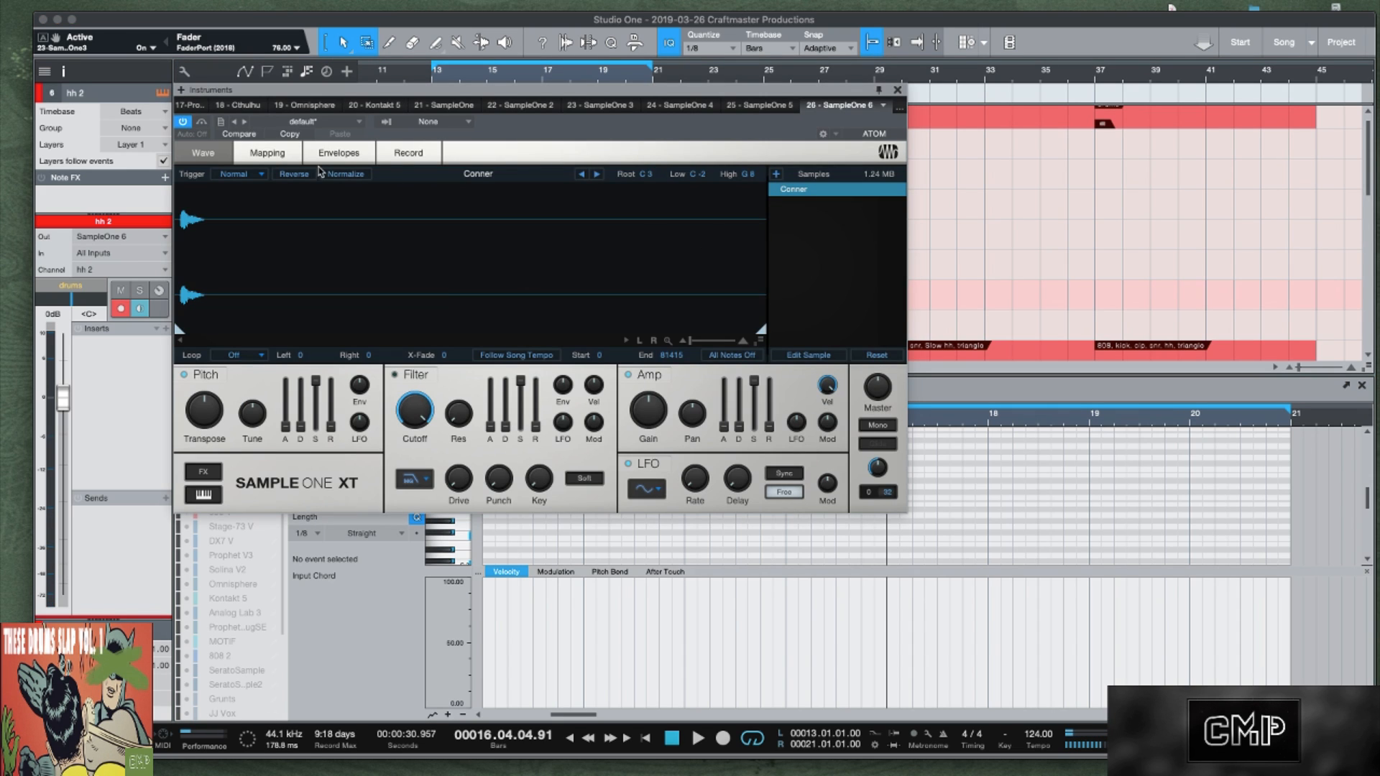
key("Caps_Lock")
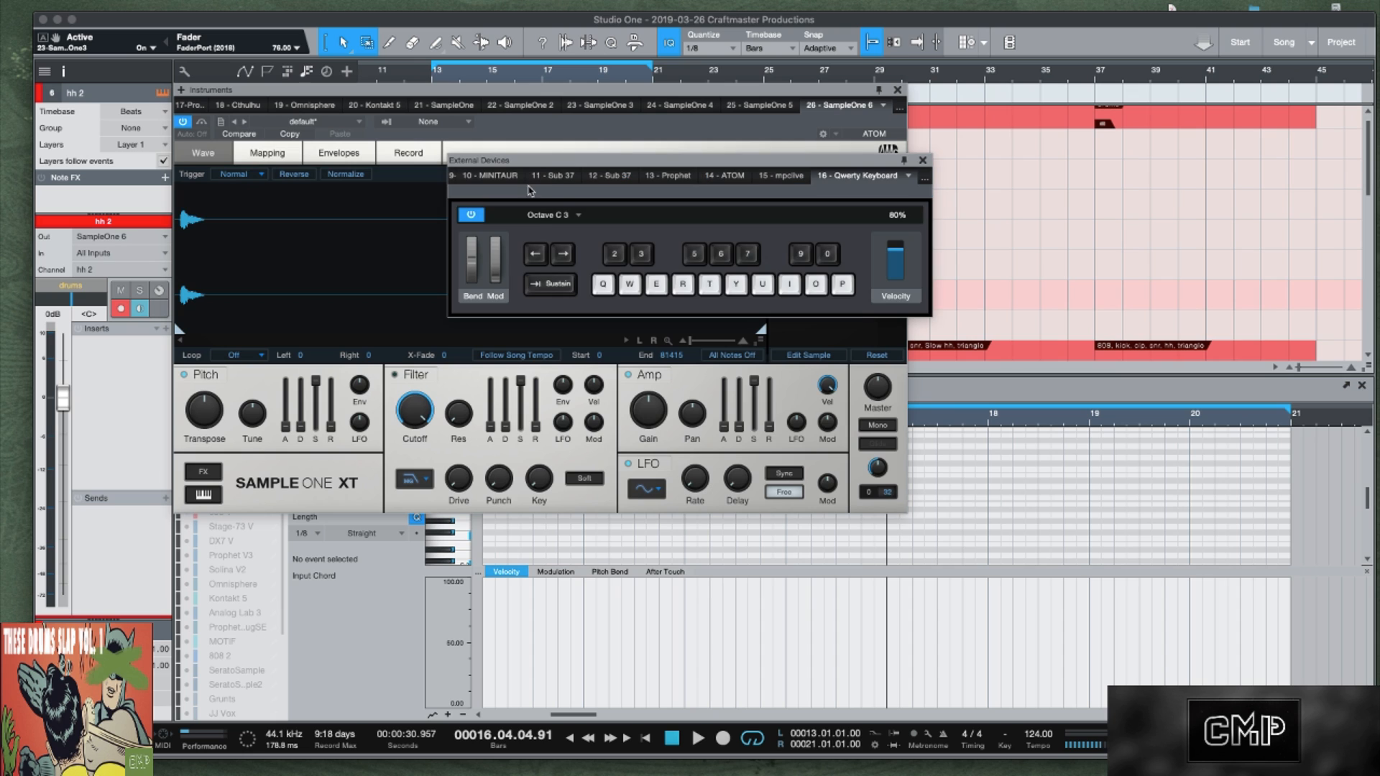
left_click_drag(647, 167, 1041, 187)
key("q")
Audition successive samples in the hh 2 track's SampleOne XT, playing C on each, and choose Metro Ophh.
left_click(597, 175)
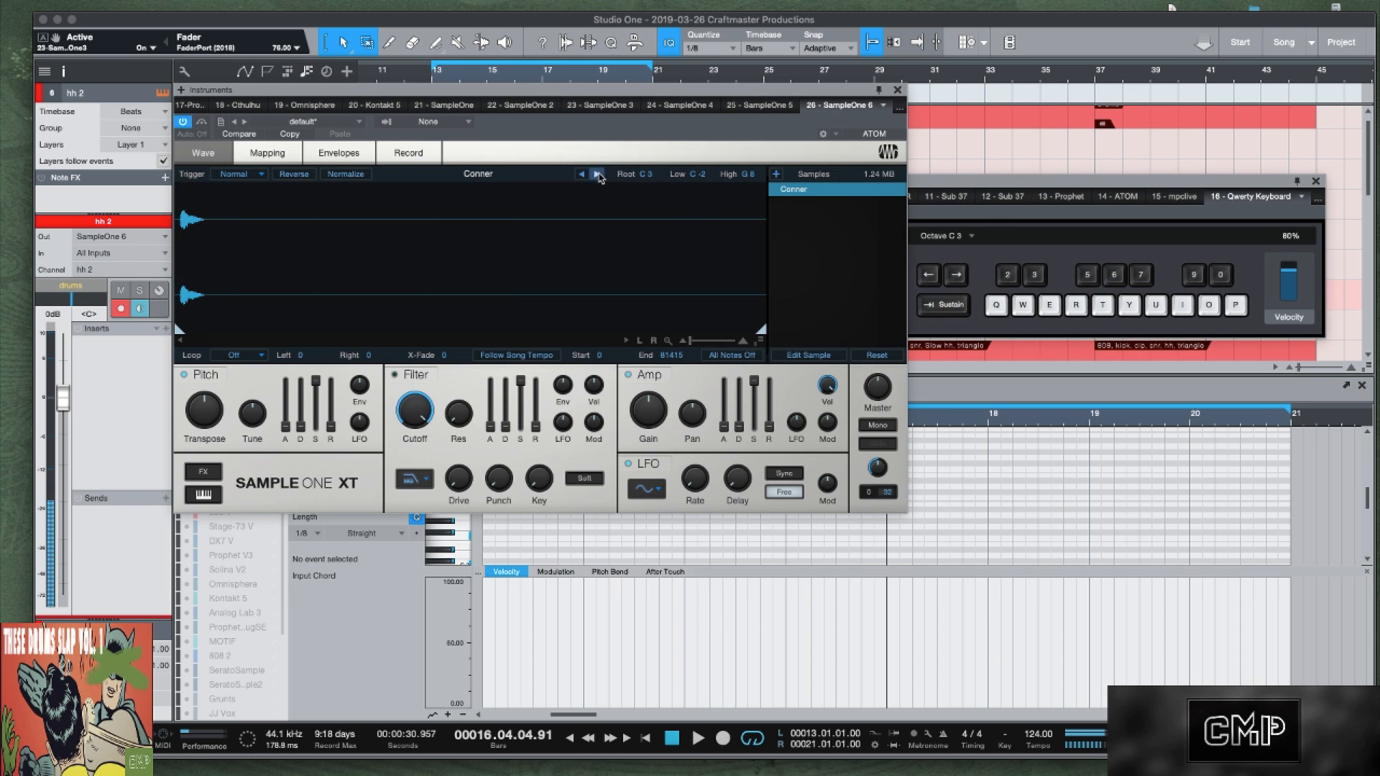
key("q")
left_click(598, 175)
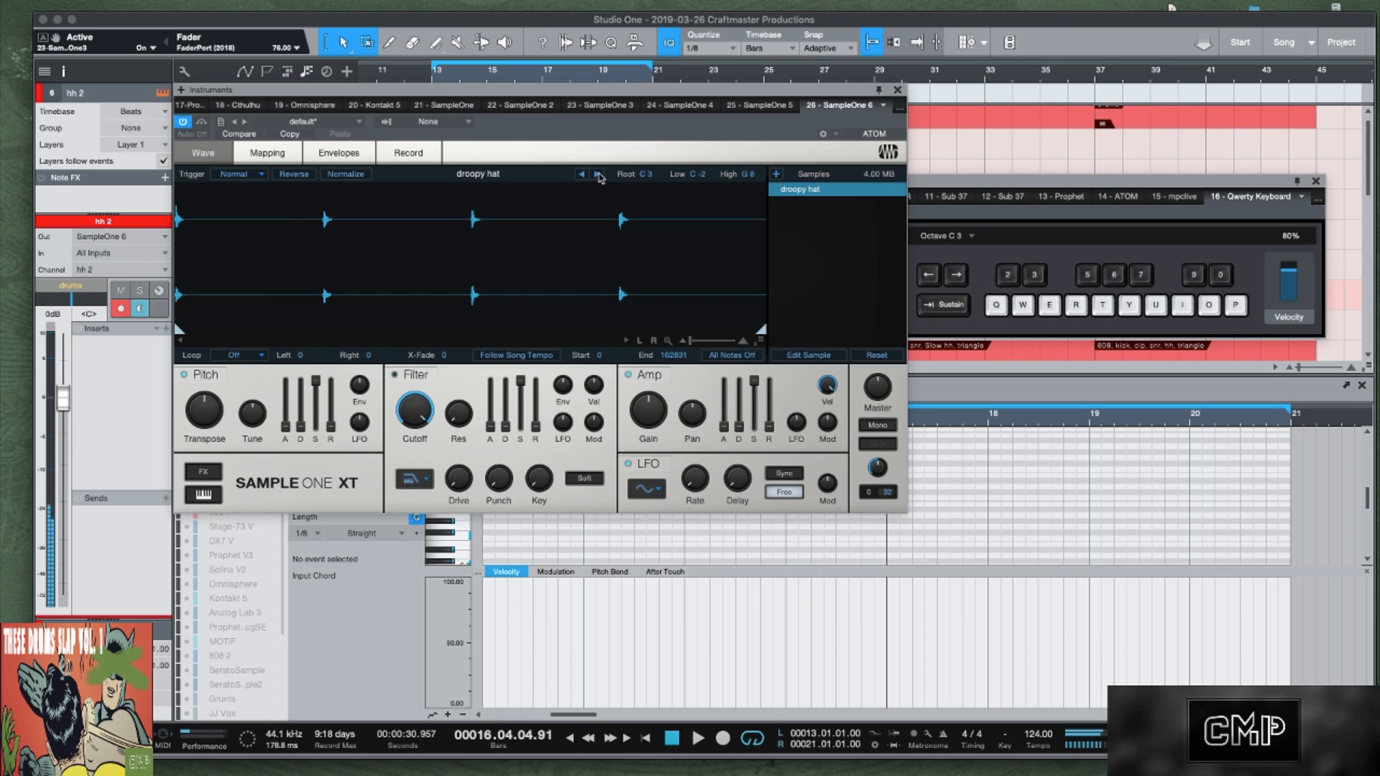
left_click(598, 175)
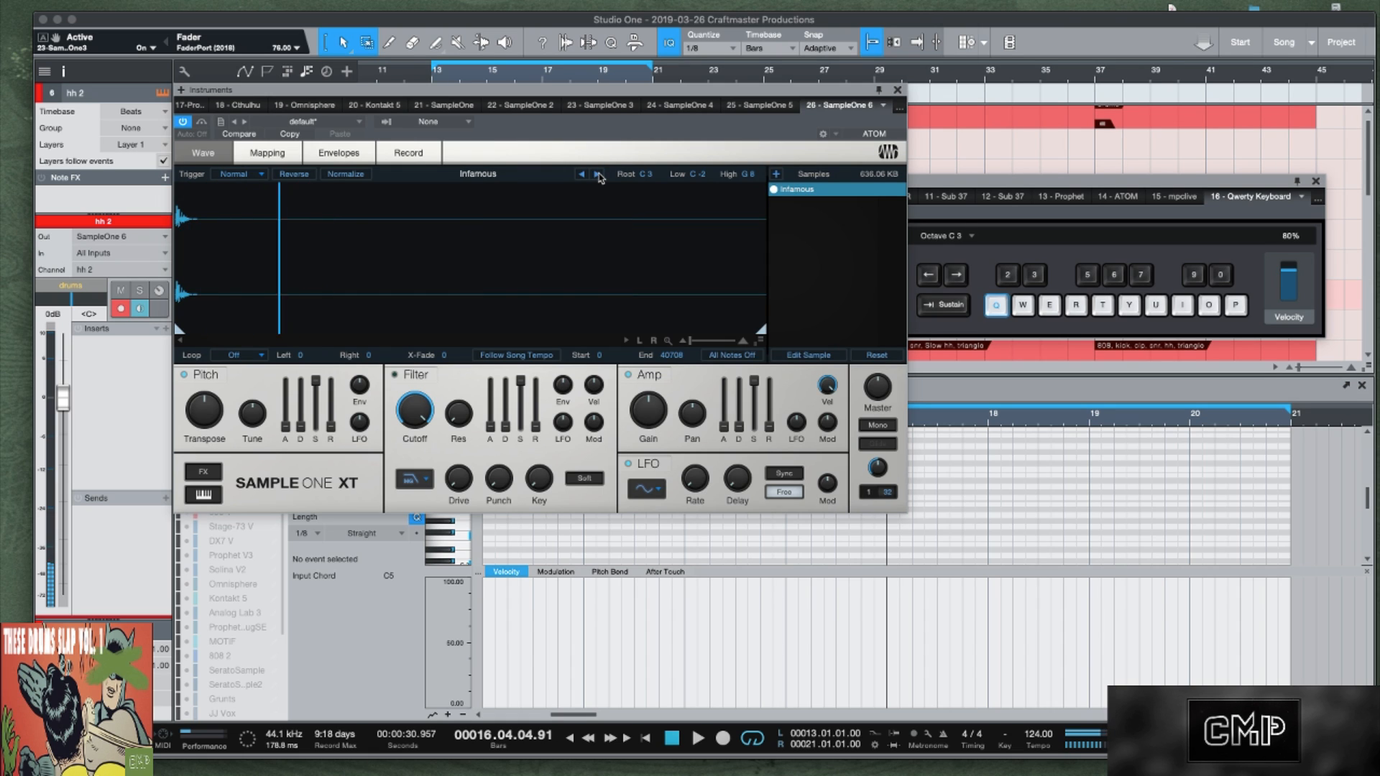
left_click(598, 176)
key("q")
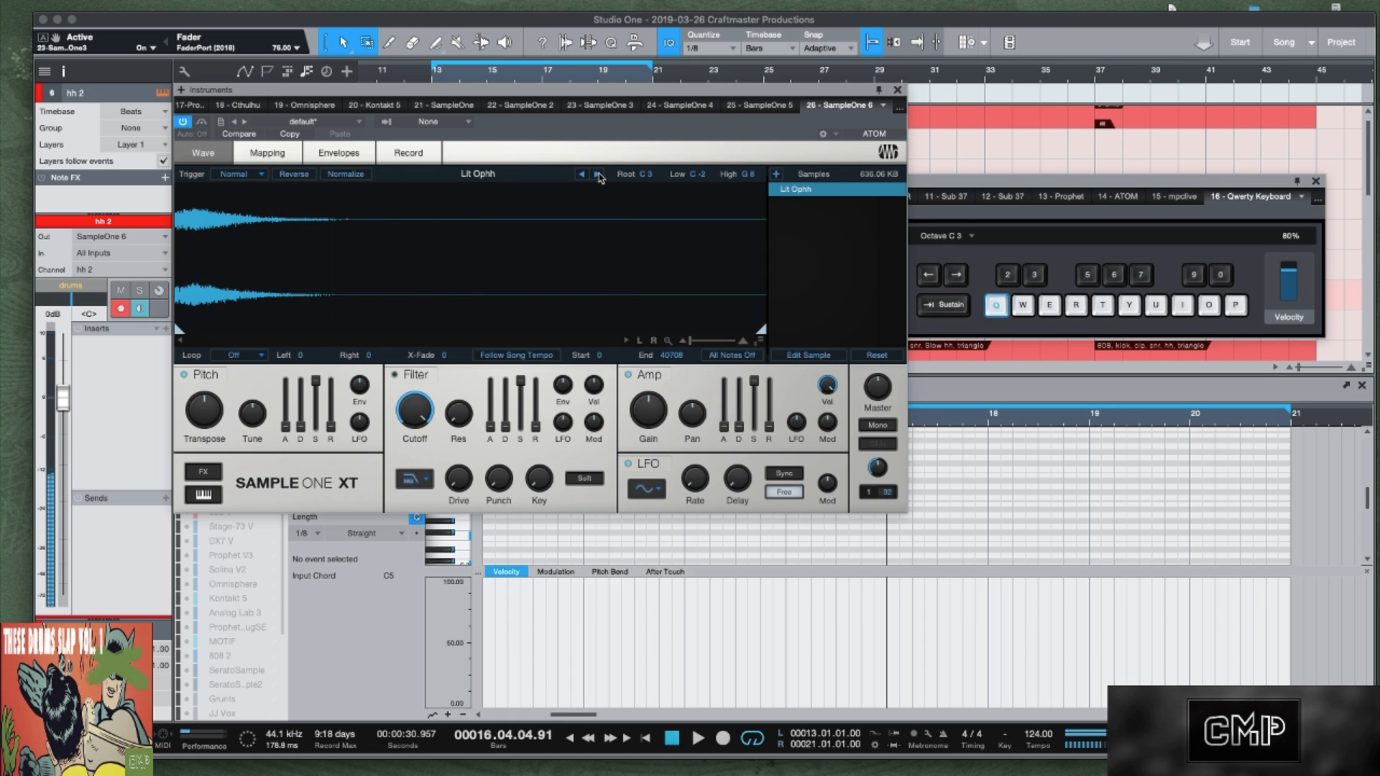
left_click(598, 176)
key("q")
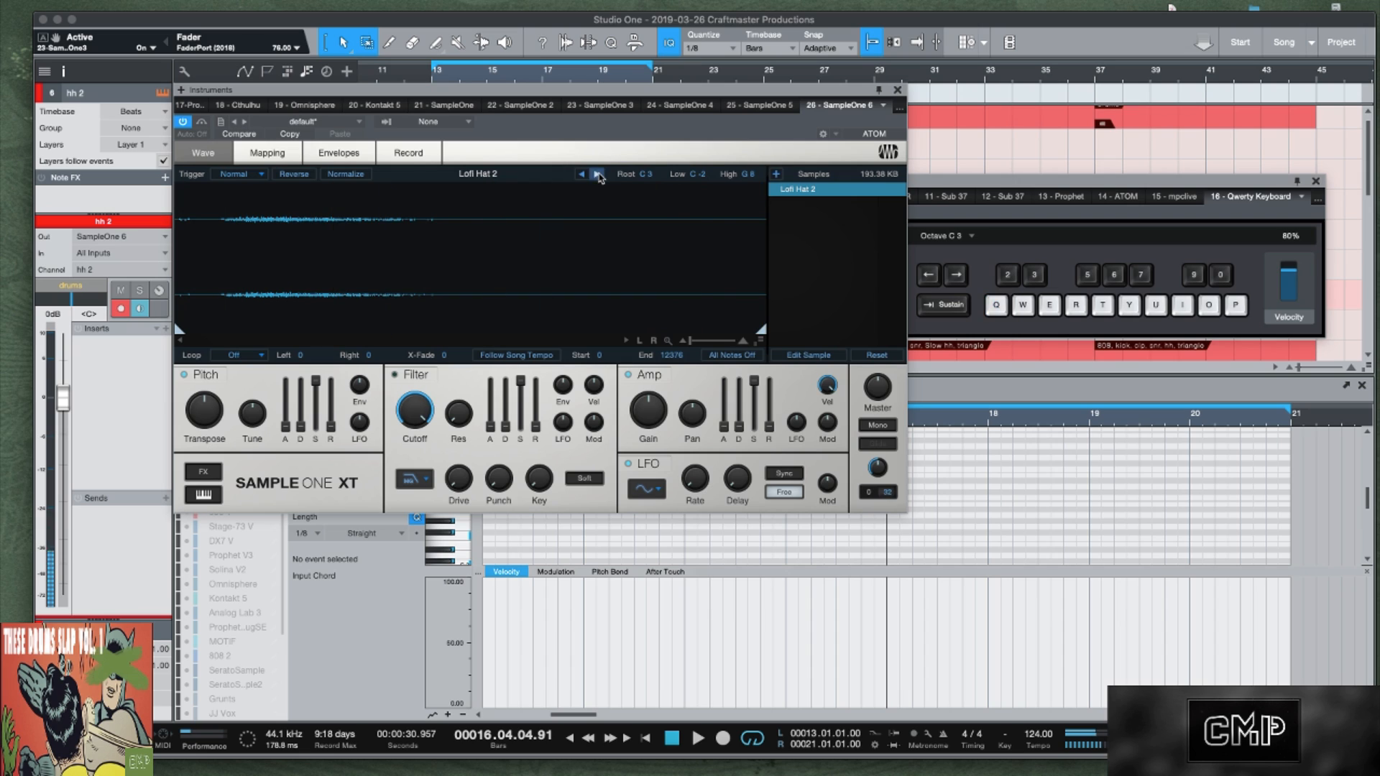
left_click(598, 175)
key("q")
left_click(598, 175)
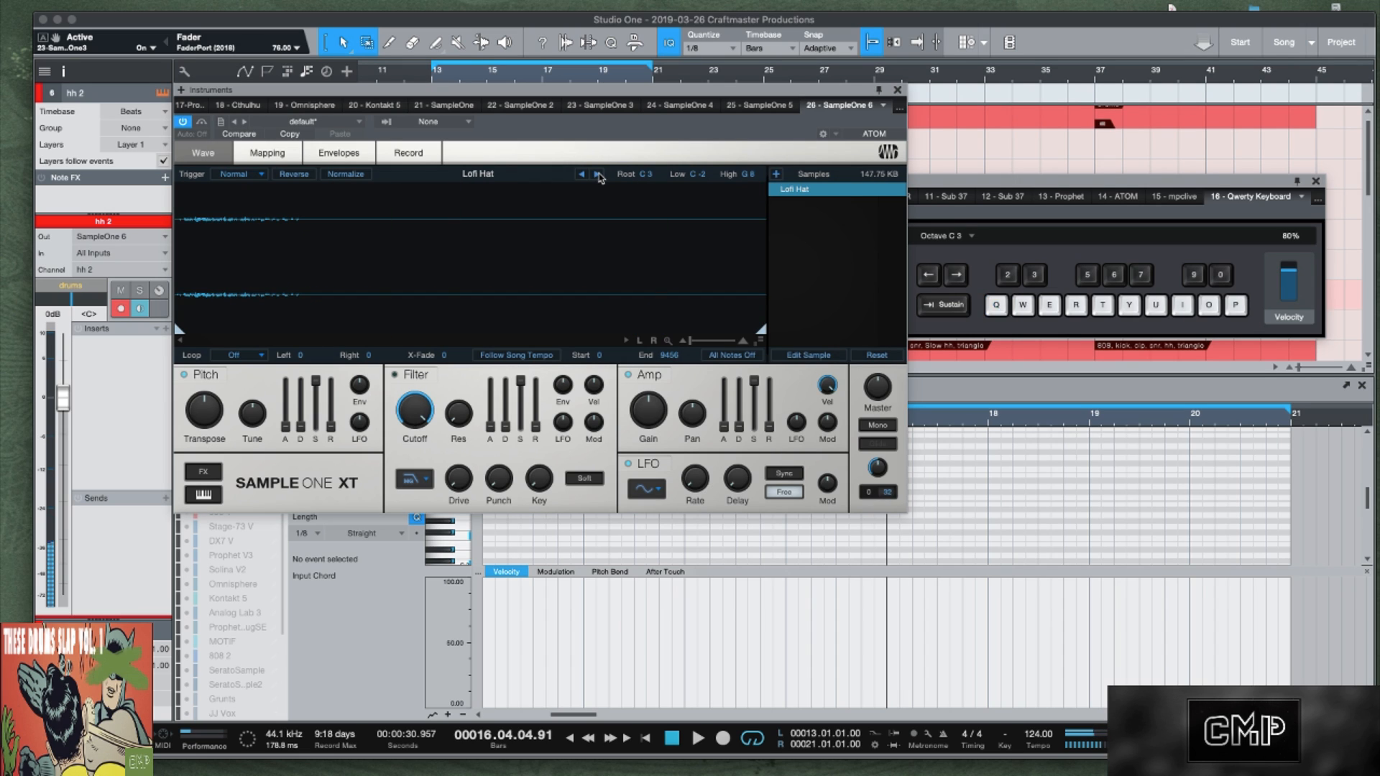
left_click(598, 176)
key("q")
left_click(598, 175)
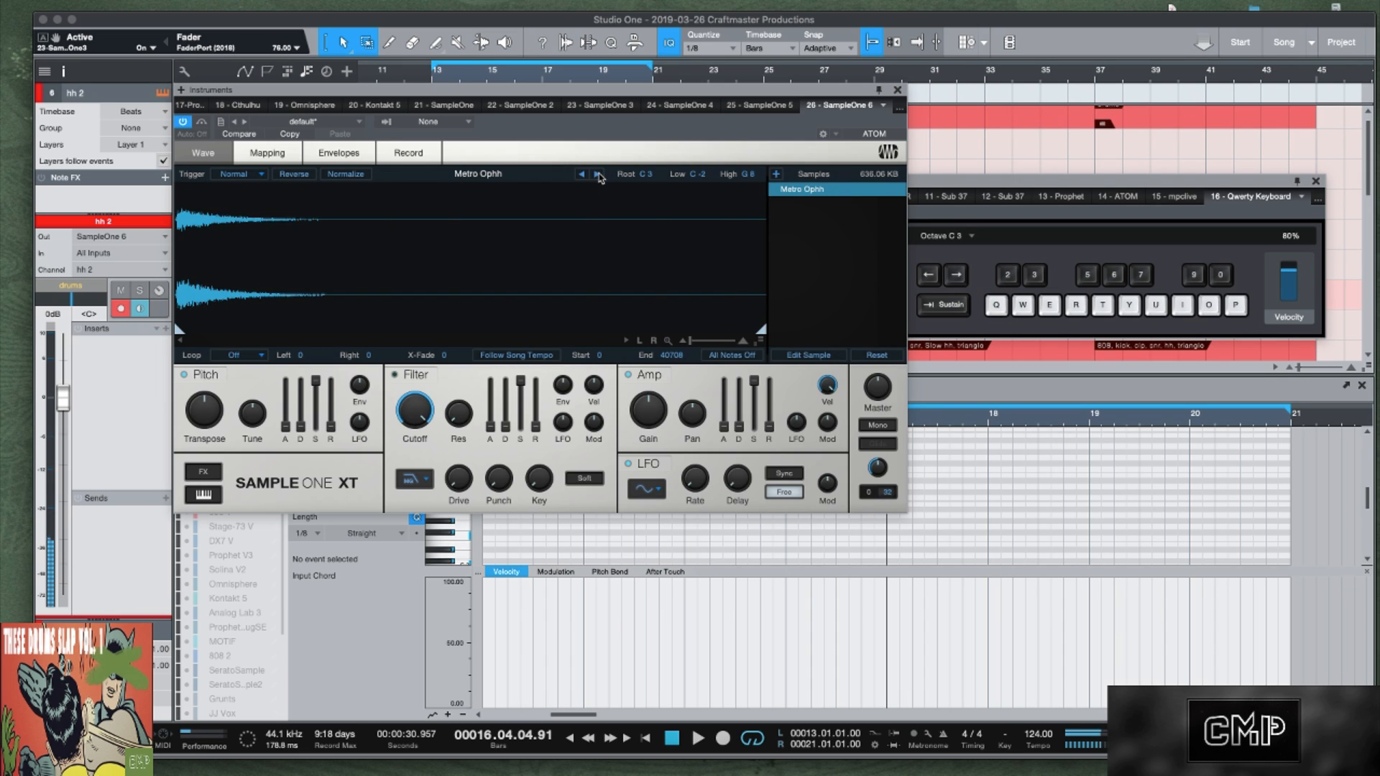
left_click(598, 175)
key("q")
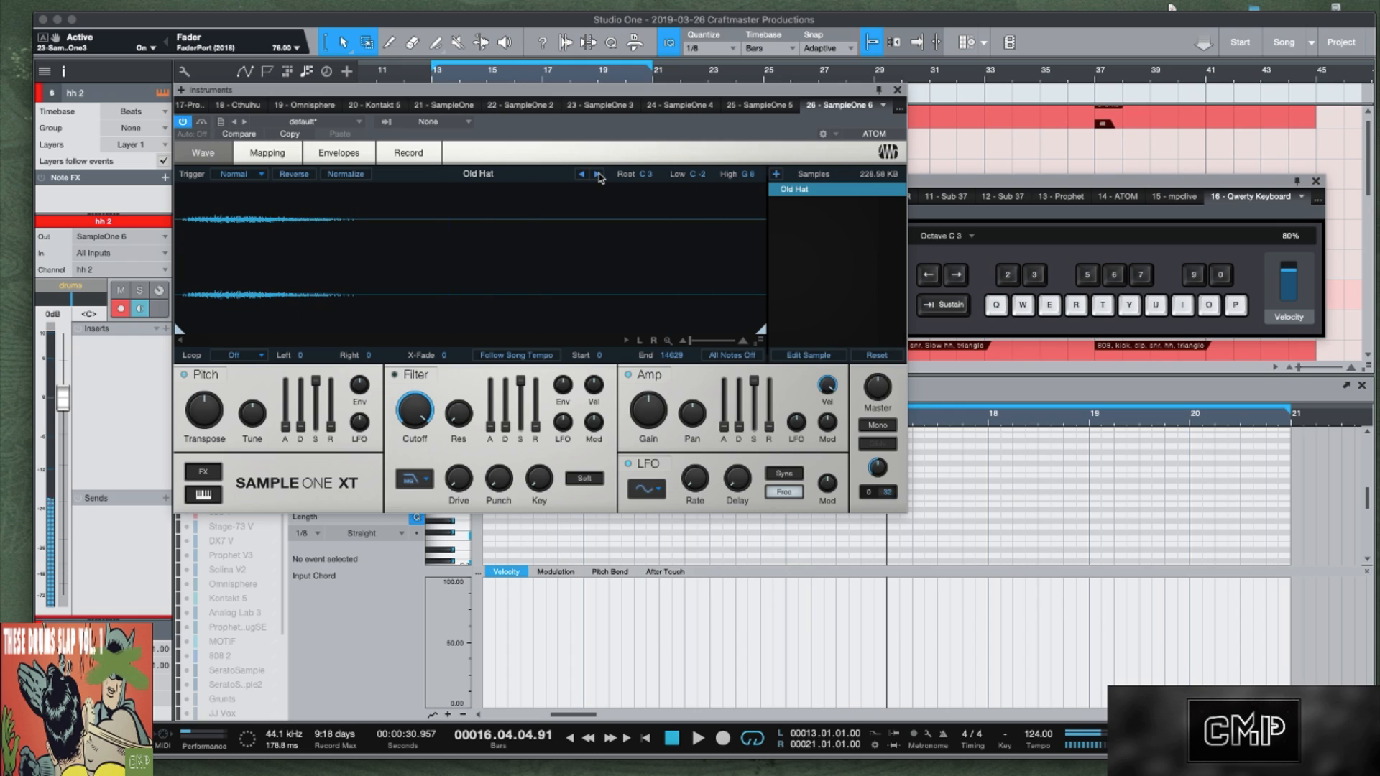
left_click(583, 174)
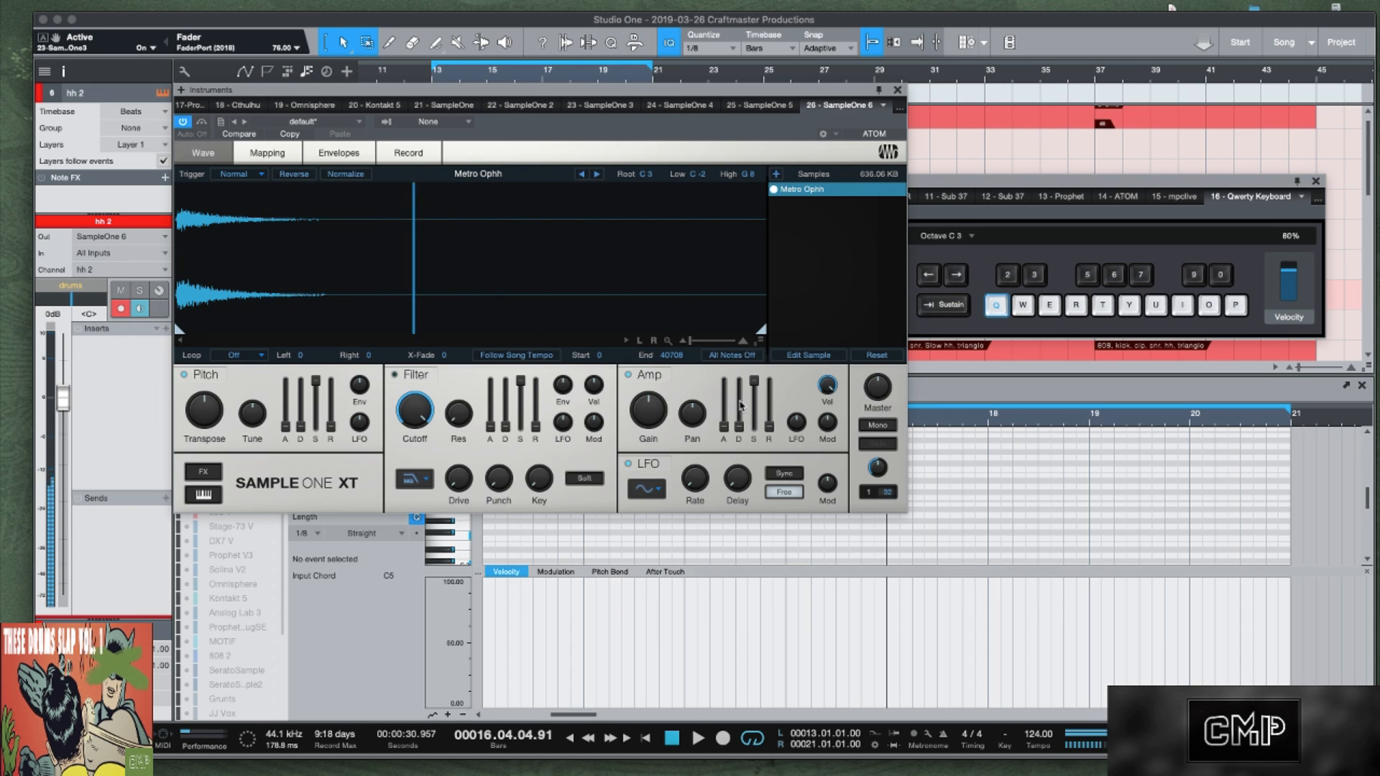
Adjust the sample's amp envelope, set its transpose to 2, and close the instrument and Qwerty Keyboard windows.
left_click_drag(754, 411, 734, 361)
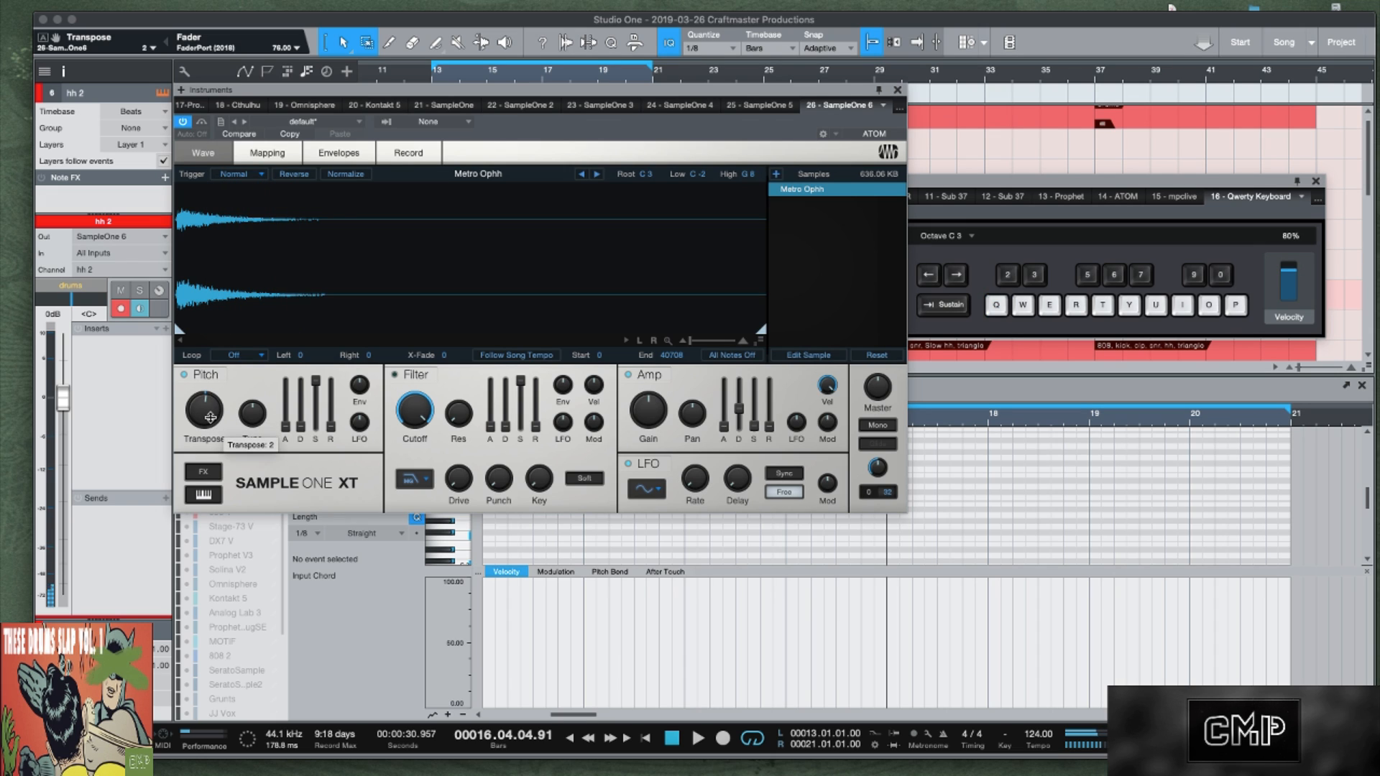
left_click(897, 91)
left_click(1316, 181)
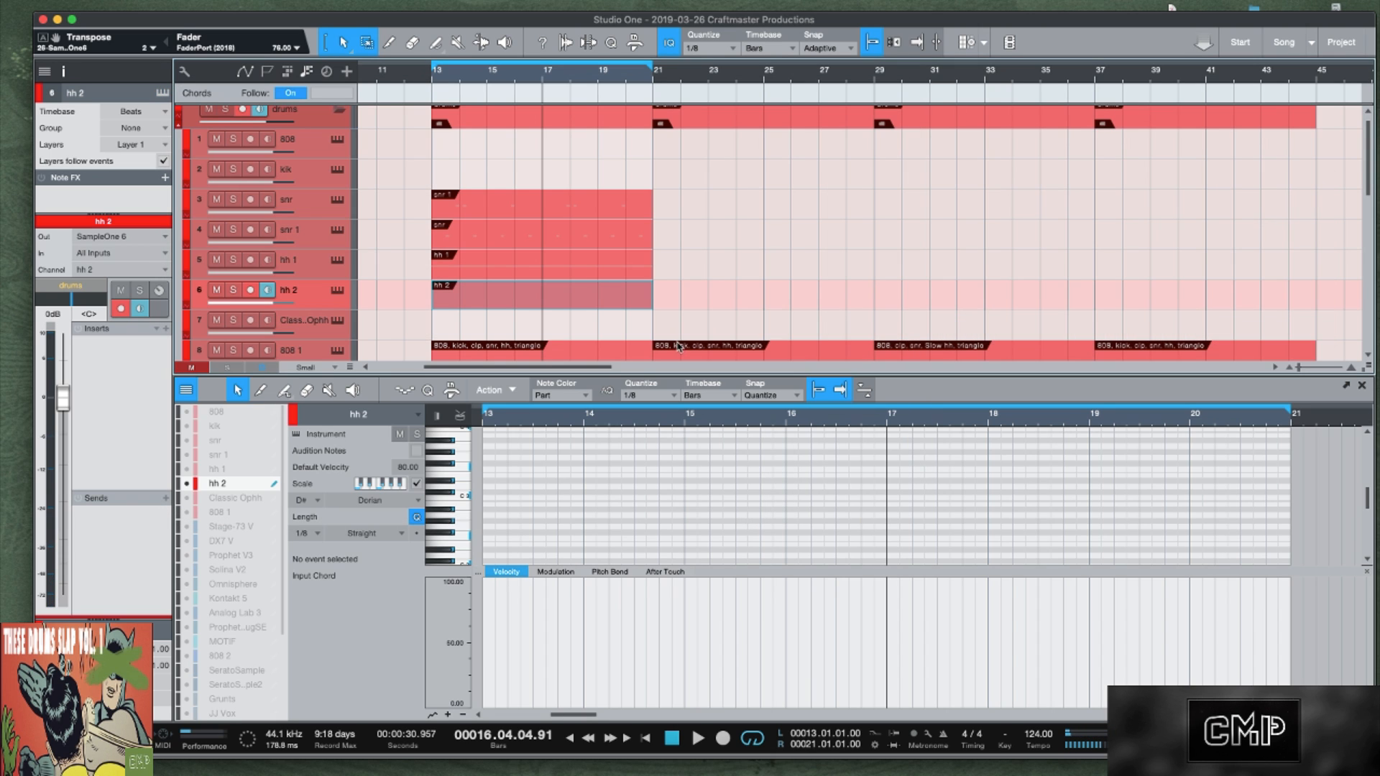
Play the loop and add two consecutive C3 notes to the hh 2 part at 14.04.01 and 14.04.03.
key("space")
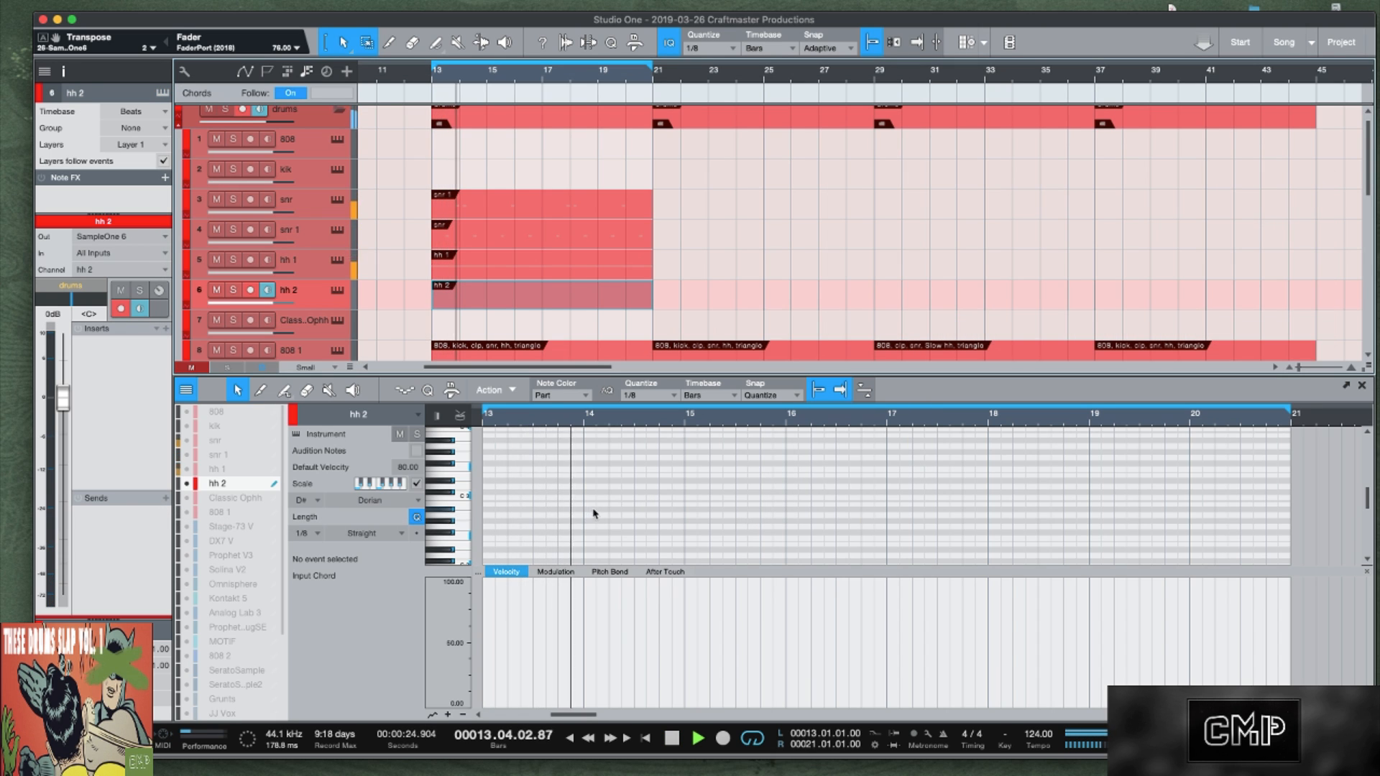
key("space")
left_click(660, 499)
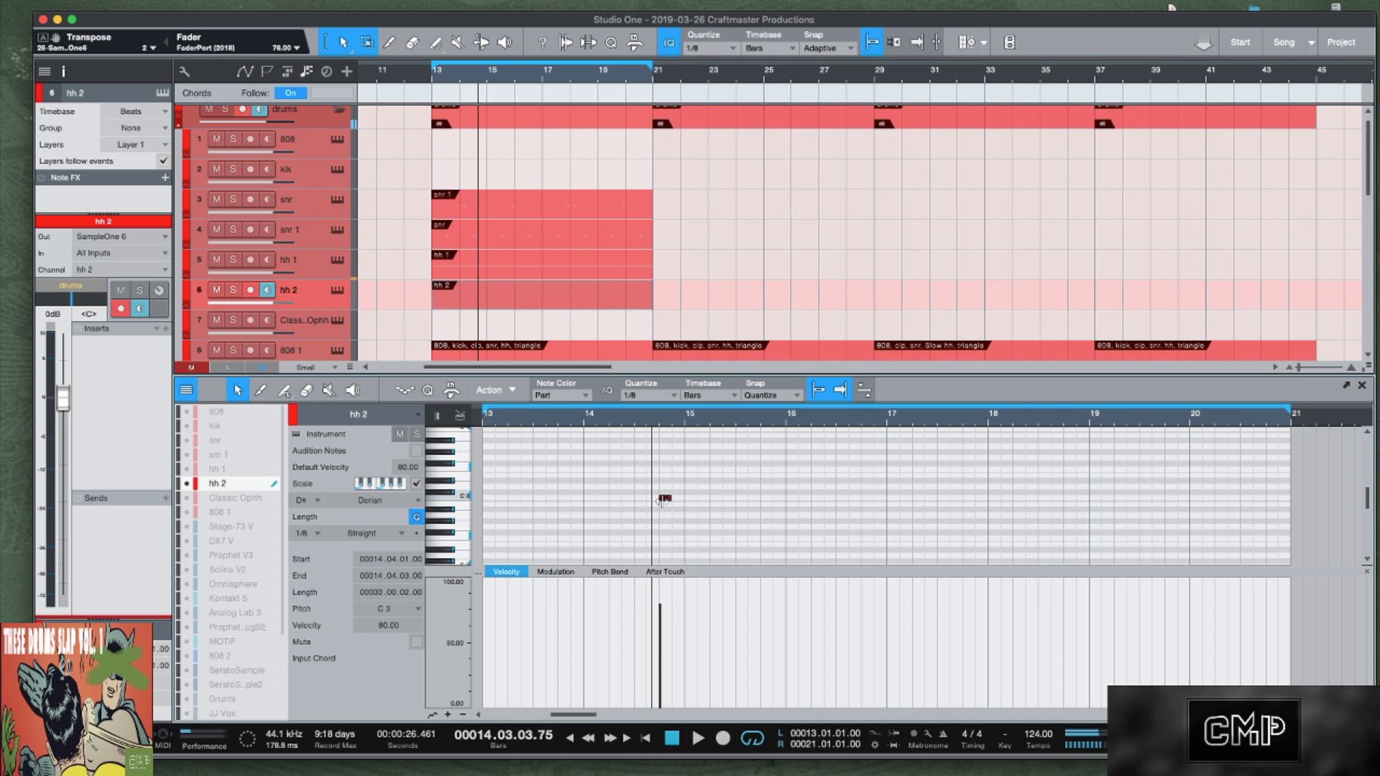
left_click(677, 498)
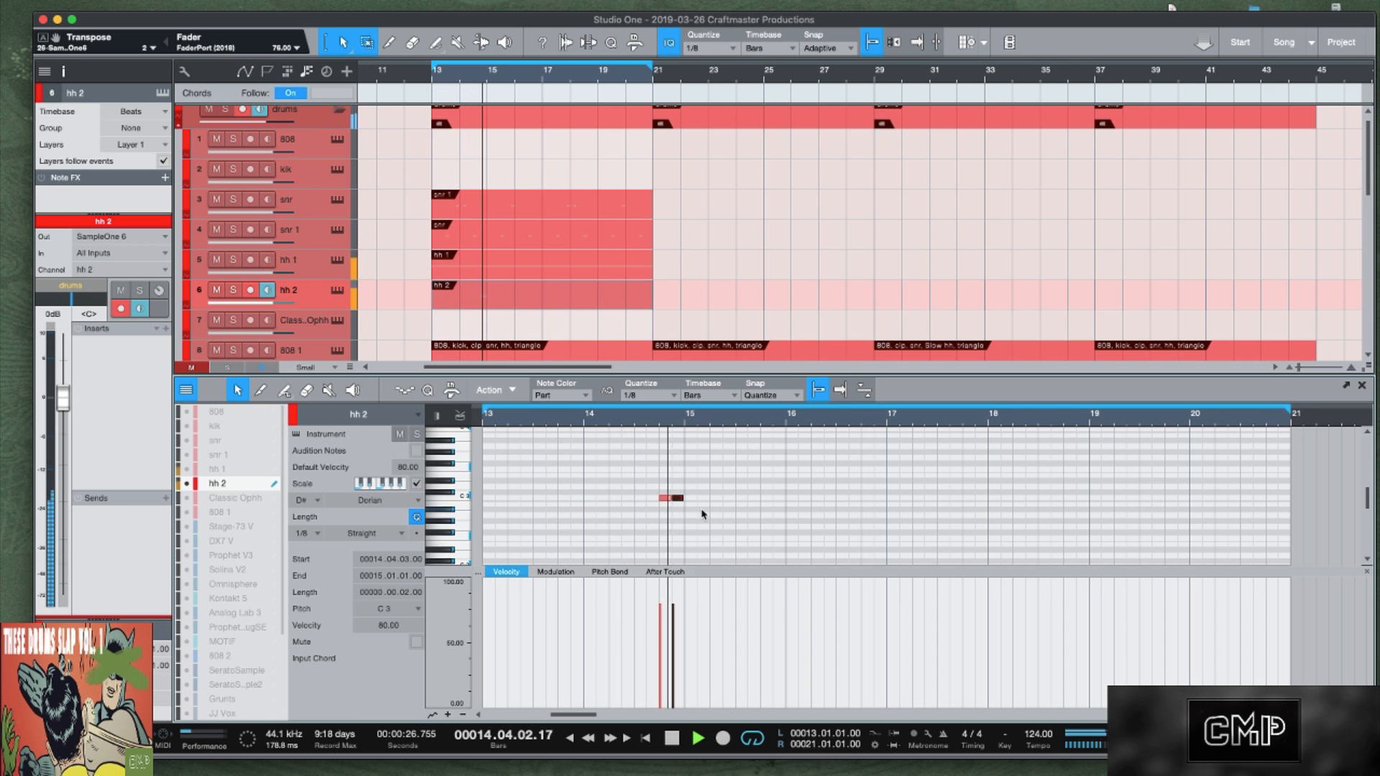
Add C3 notes to the hh 2 part at 15.04.01 and 16.02.01 and return playback to the loop start.
left_click(766, 501)
double_click(766, 498)
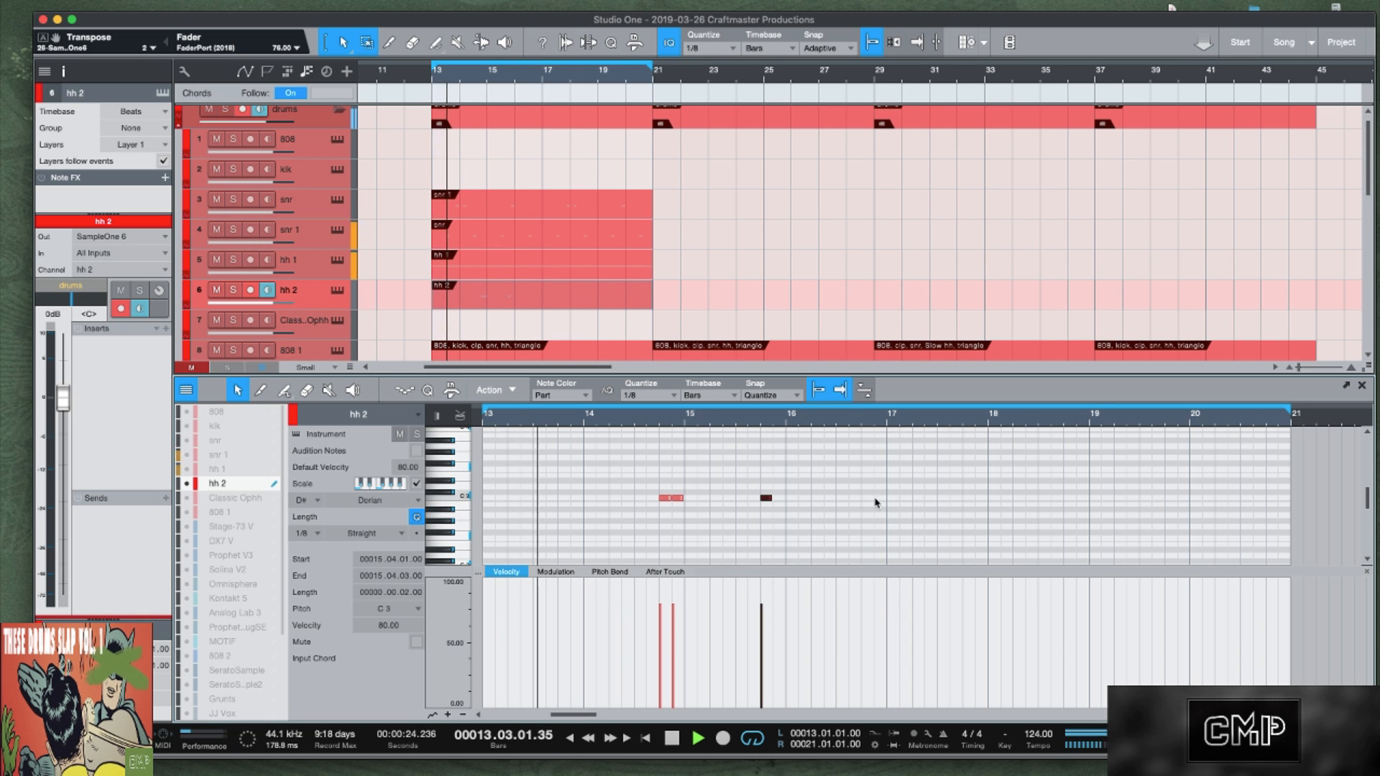
left_click(814, 500)
double_click(814, 501)
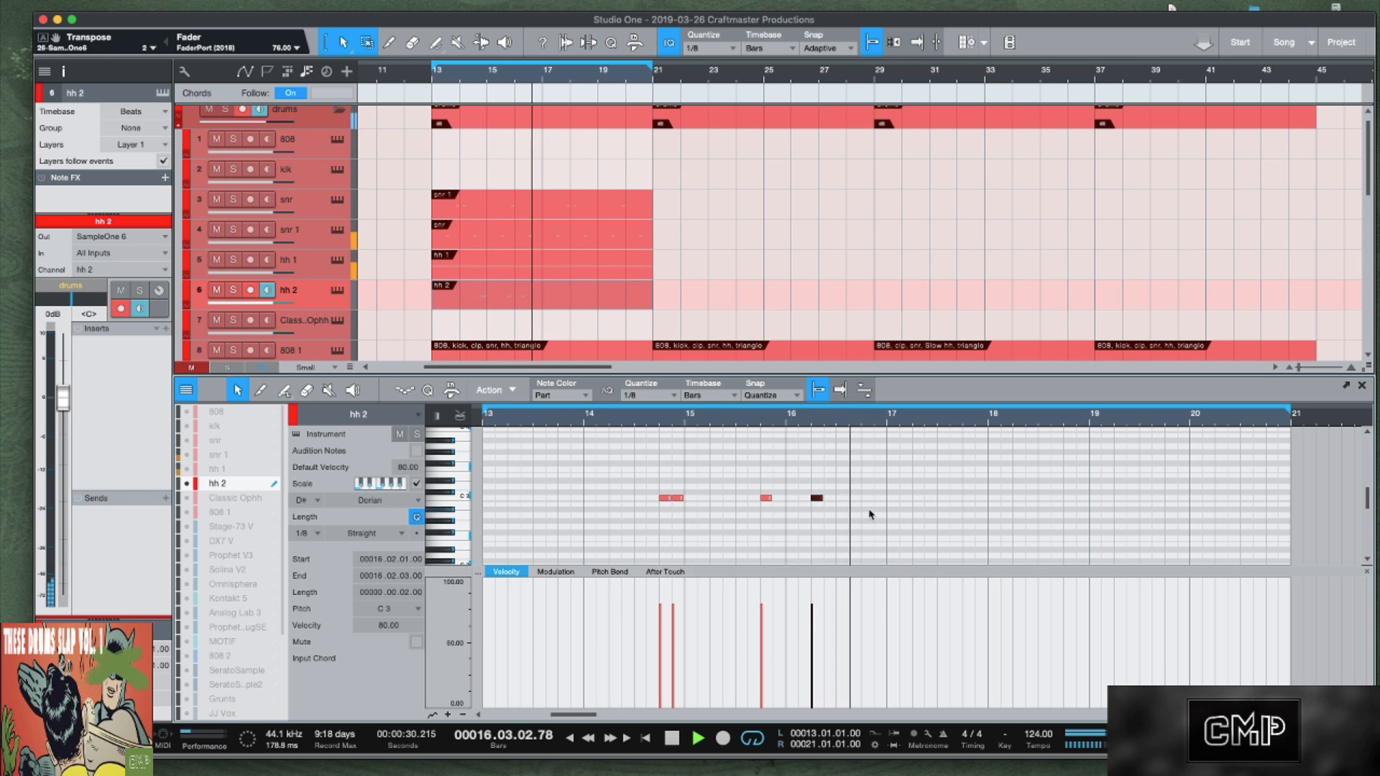
key("KP_1")
key("space")
Duplicate the four hh 2 notes and shift the copies so the first one starts at 18.04.01.
left_click_drag(863, 525, 633, 492)
key("d")
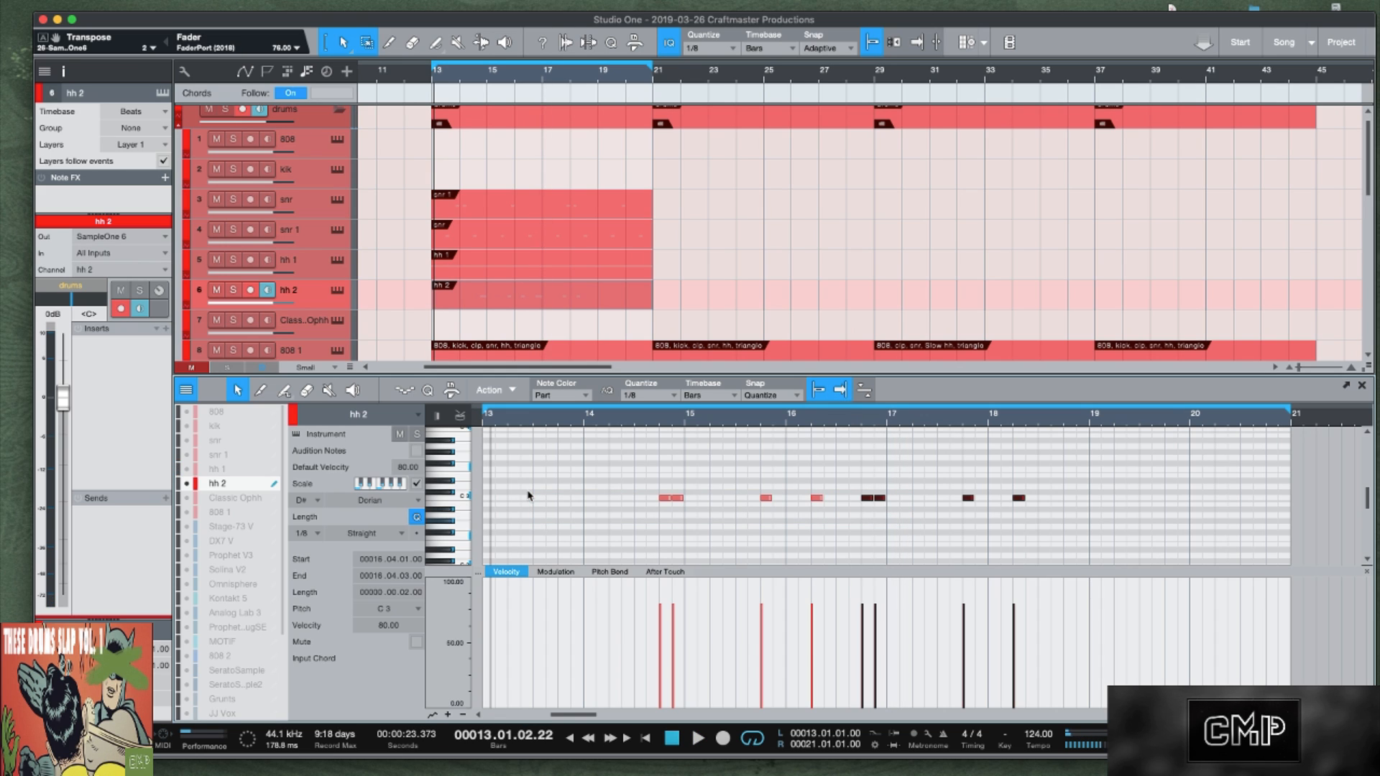
key("alt+Right")
key("alt+Right")
key("alt+Right")
key("alt+Right")
key("alt+Right")
key("alt+Right")
key("alt+Right")
key("alt+Right")
key("alt+Right")
key("alt+Right")
key("alt+Right")
key("alt+Right")
key("alt+Right")
key("alt+Right")
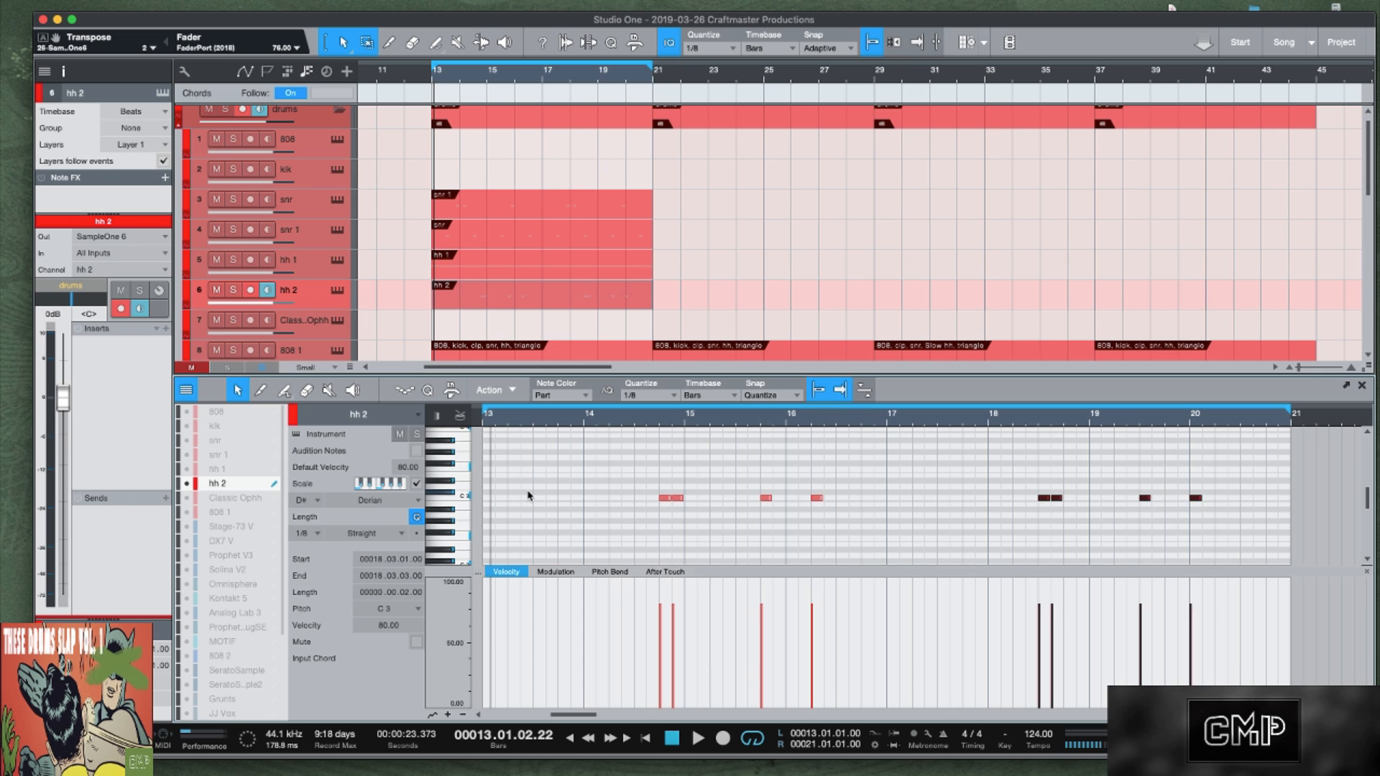
key("alt+Right")
key("alt+Right")
While the loop plays, switch the hh 1 track's sample from Billy to Conner and set its start to 792.
key("space")
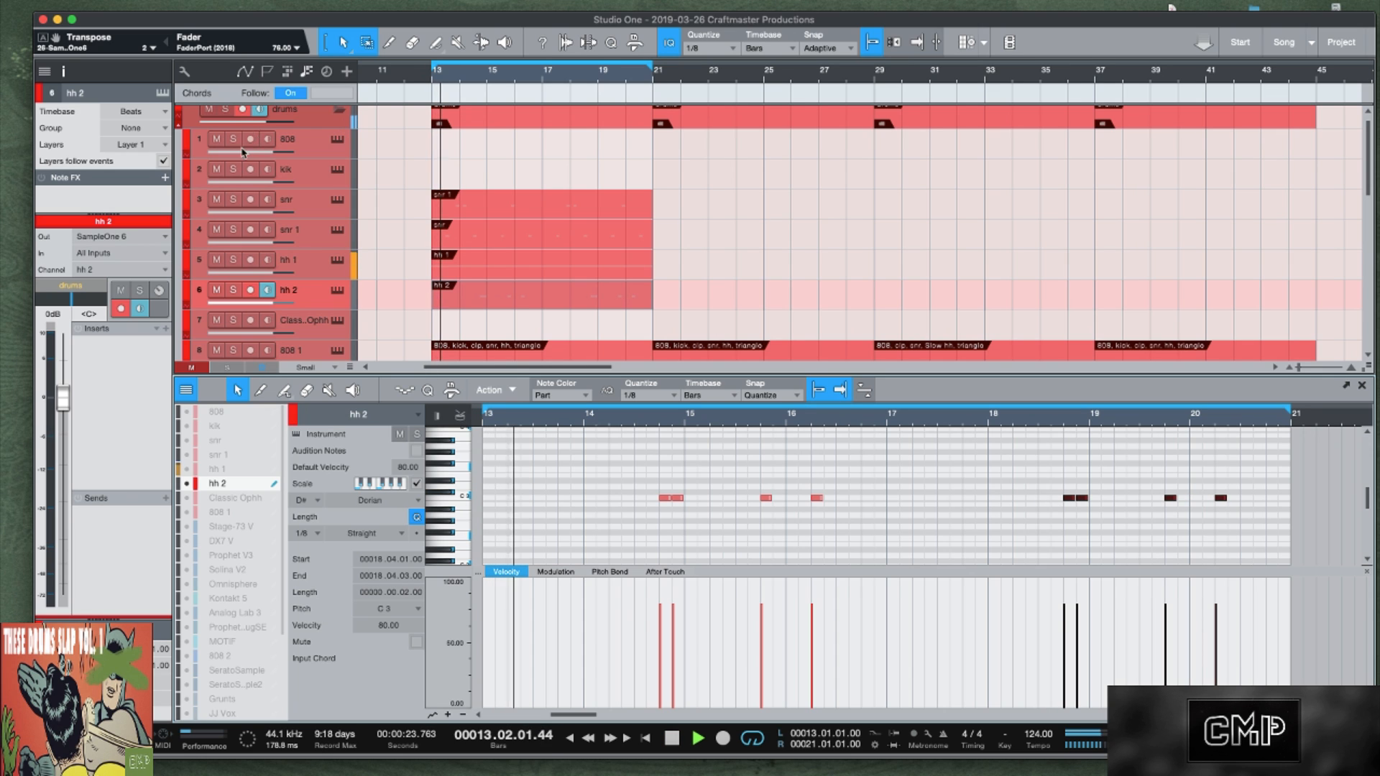
left_click(337, 261)
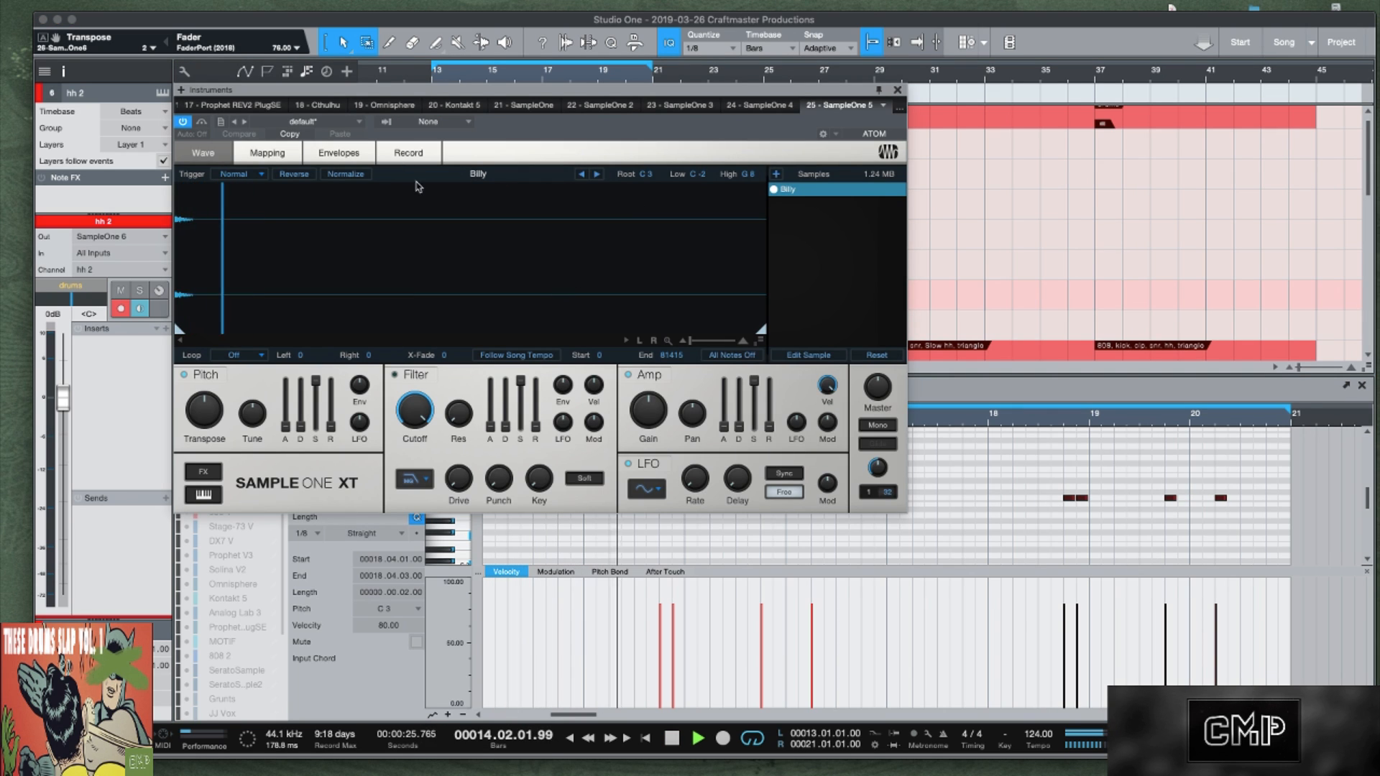
left_click(596, 174)
left_click(597, 174)
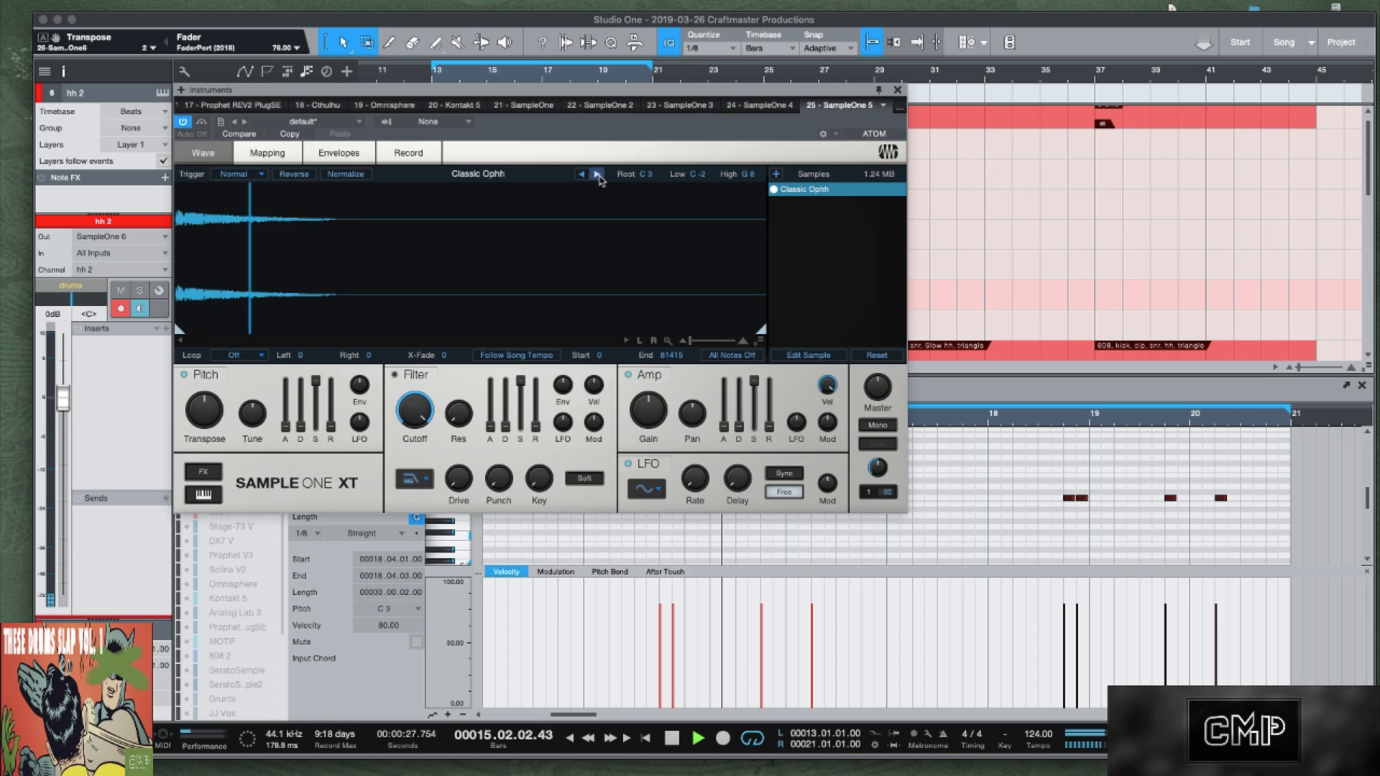
left_click(597, 174)
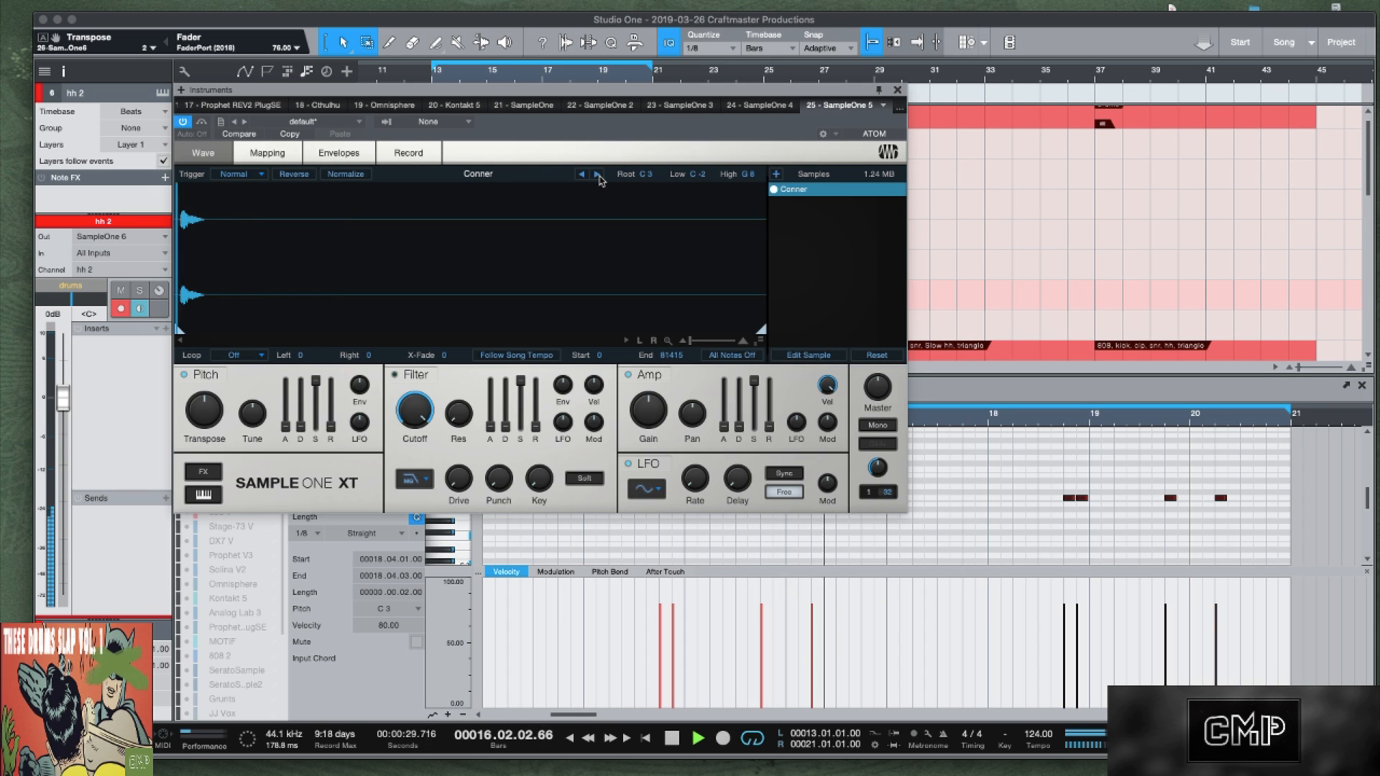
left_click_drag(179, 332, 185, 332)
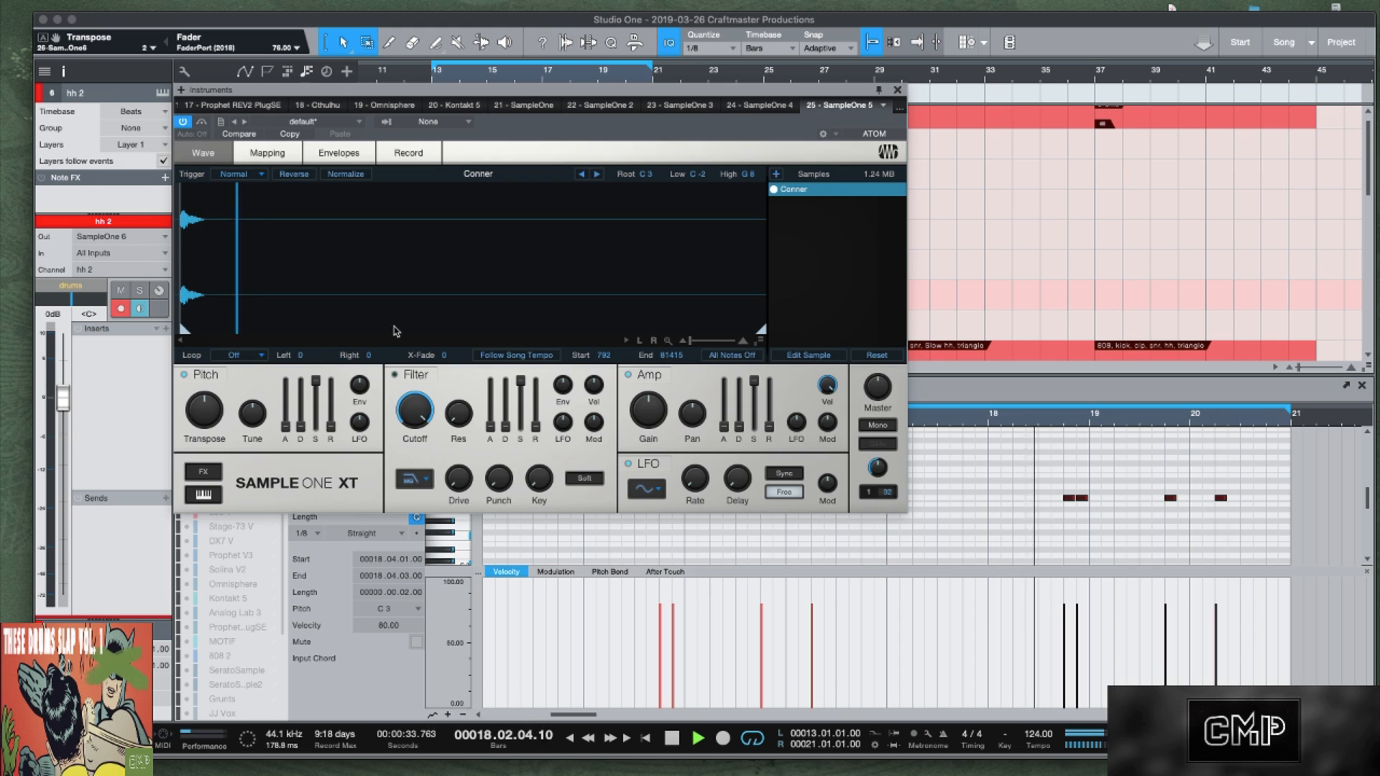
left_click(898, 92)
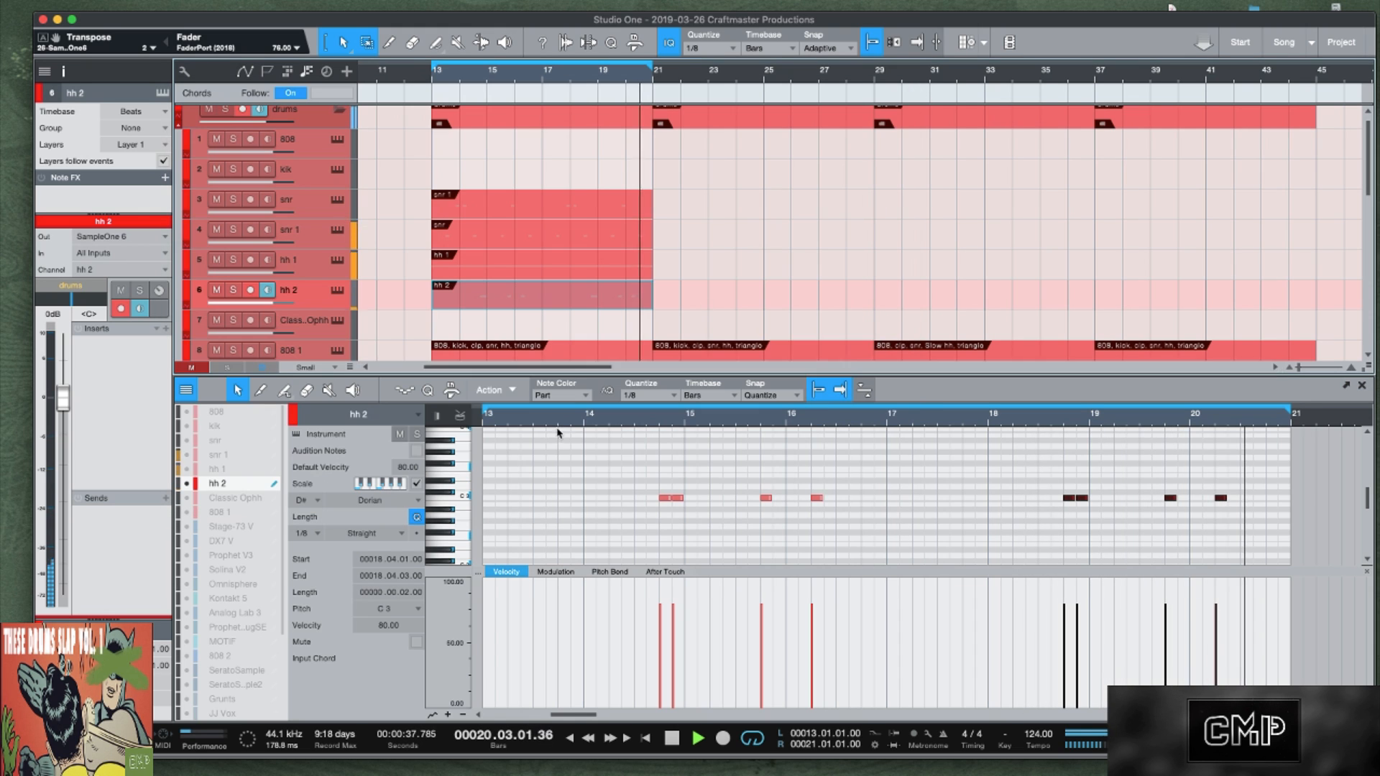
In the hh 1 part, split the note at 13.02.01 into three 1/16 triplet notes and play the loop from its start.
left_click(515, 271)
key("space")
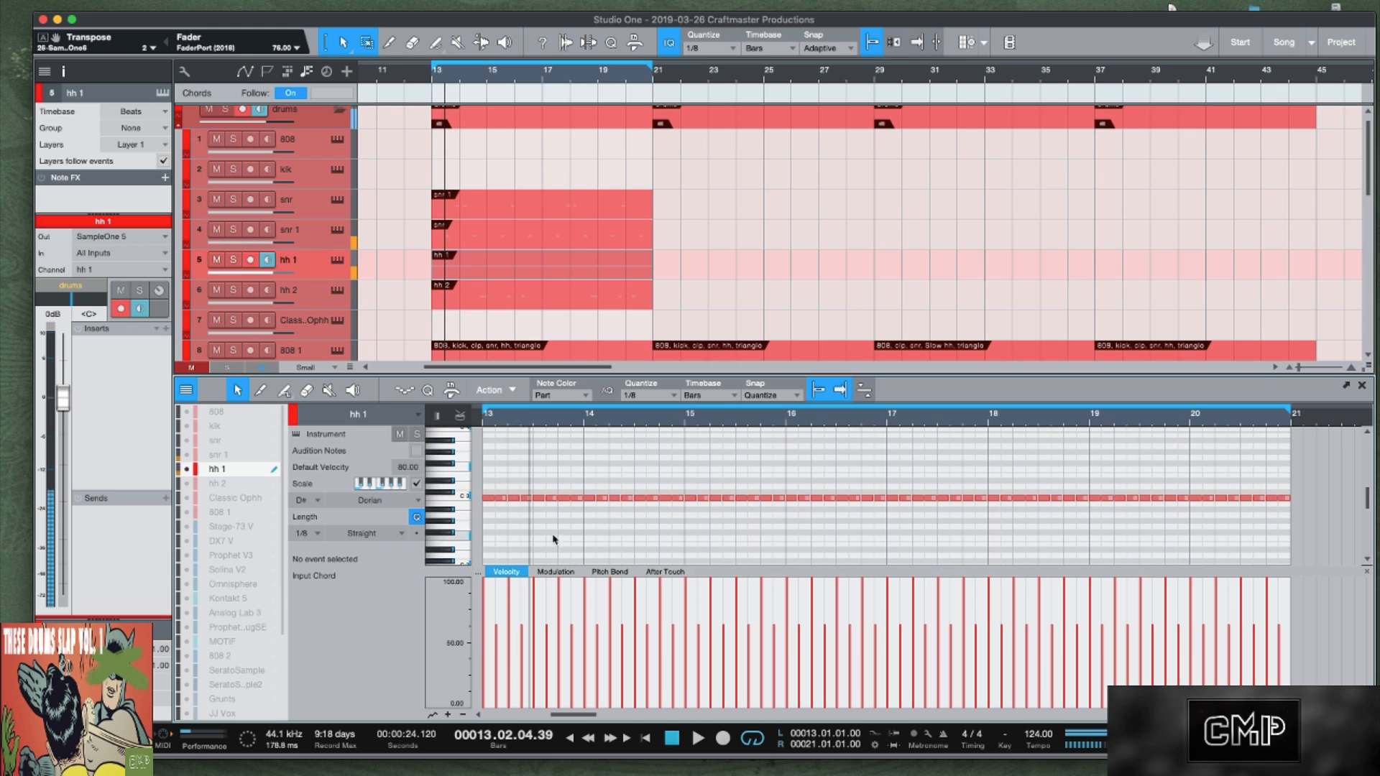
key("KP_1")
key("space")
key("space")
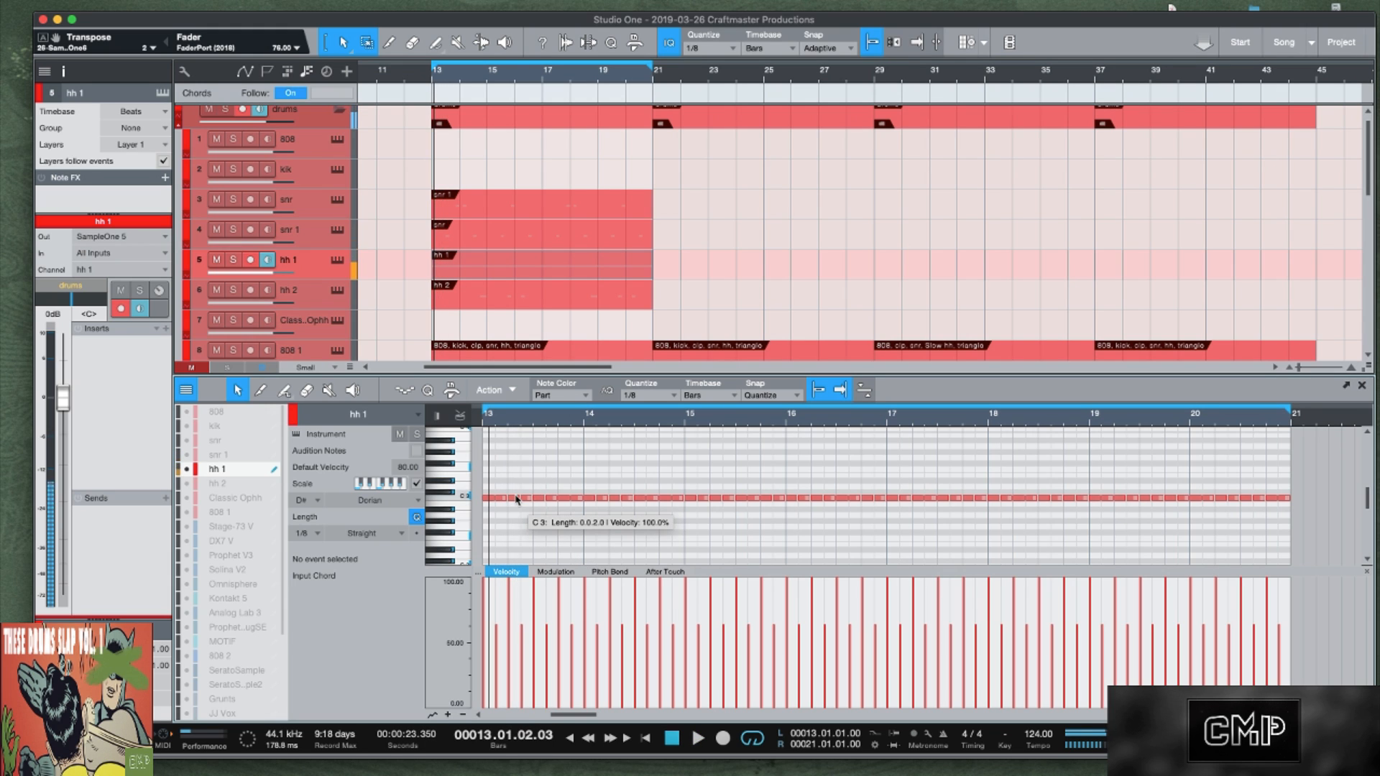
left_click(514, 498)
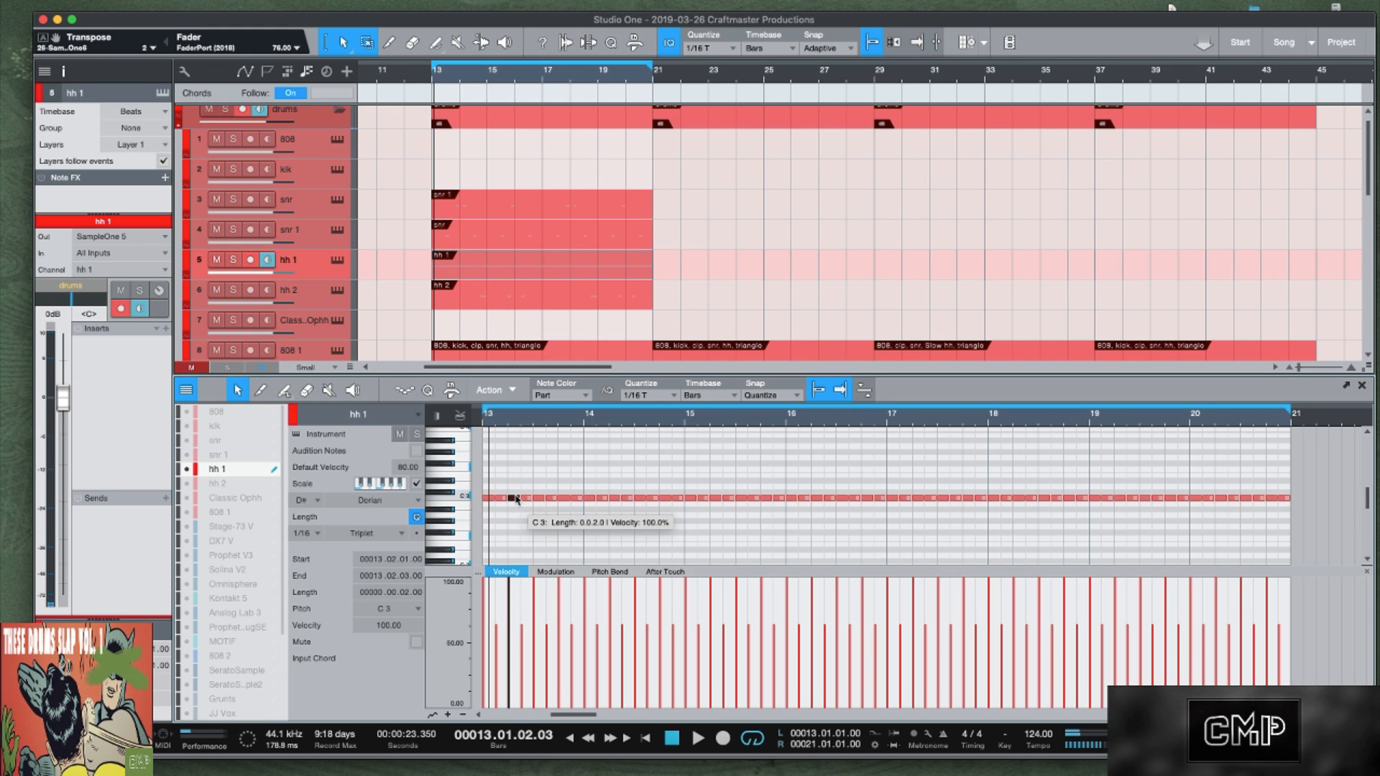
key("alt+x")
key("KP_1")
key("space")
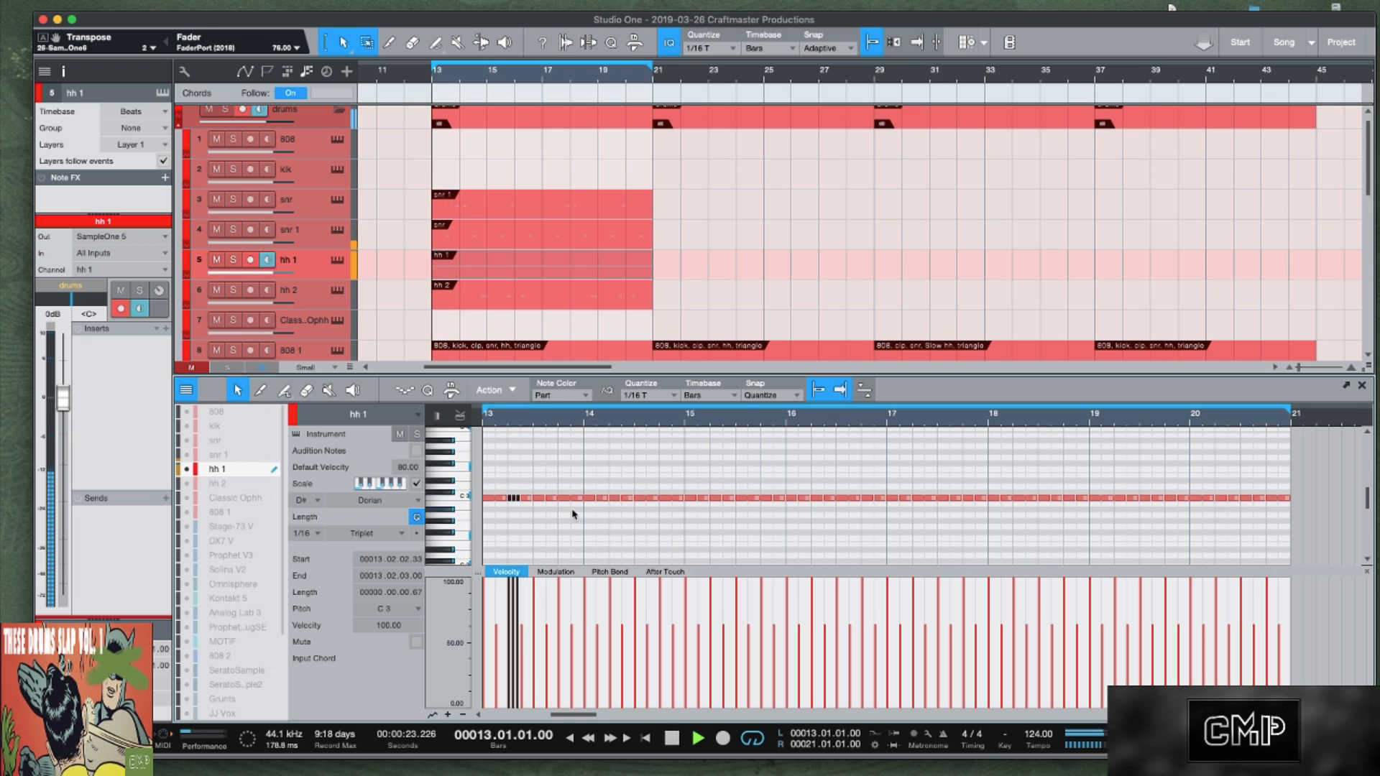
key("space")
key("KP_1")
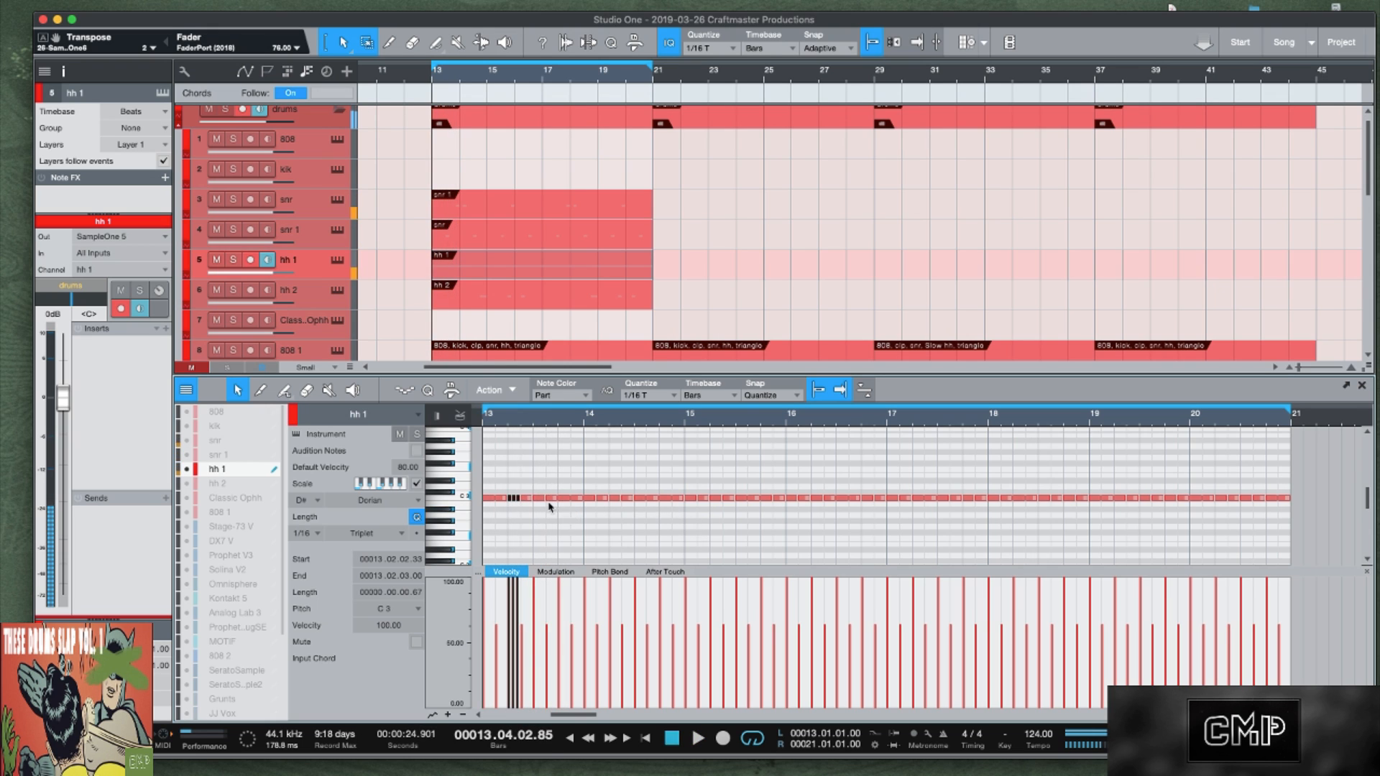
Split the hh 1 note at 13.04.01 into three 1/16 triplet notes and replay the loop.
key("space")
left_click(562, 500)
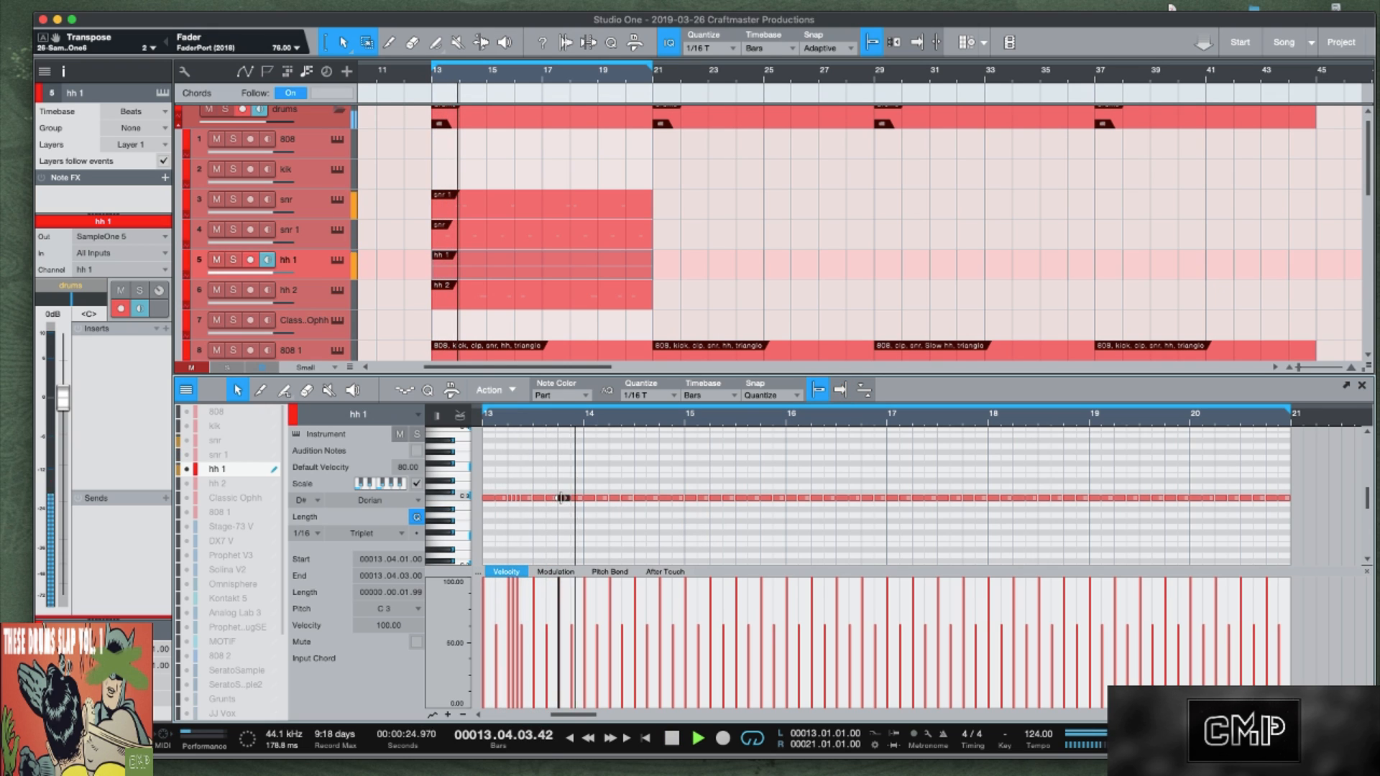
key("alt+x")
key("space")
key("KP_1")
key("space")
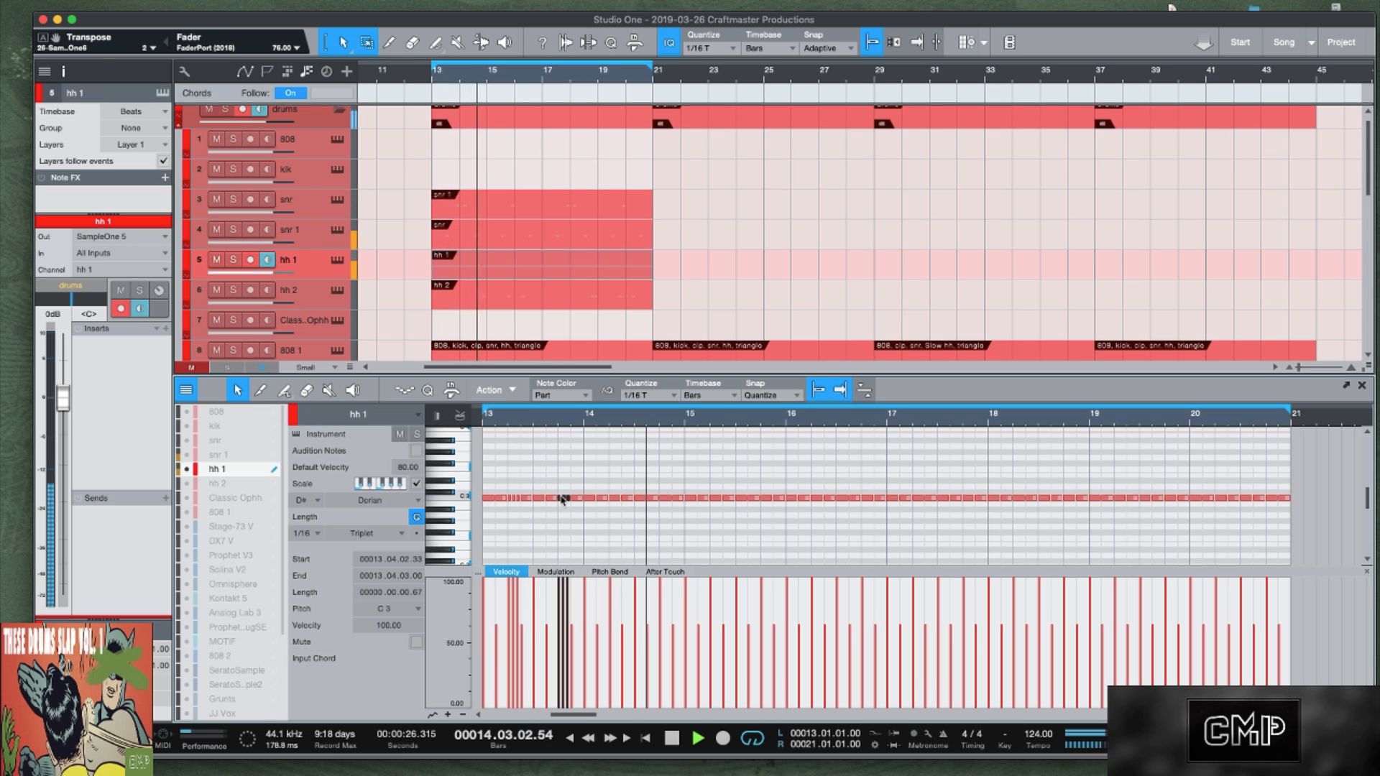
In the hh 1 part, split the notes at 15.01.01, 15.01.03 and 16.03.01 into three 1/16 triplet notes each while checking playback.
key("space")
left_click(688, 498)
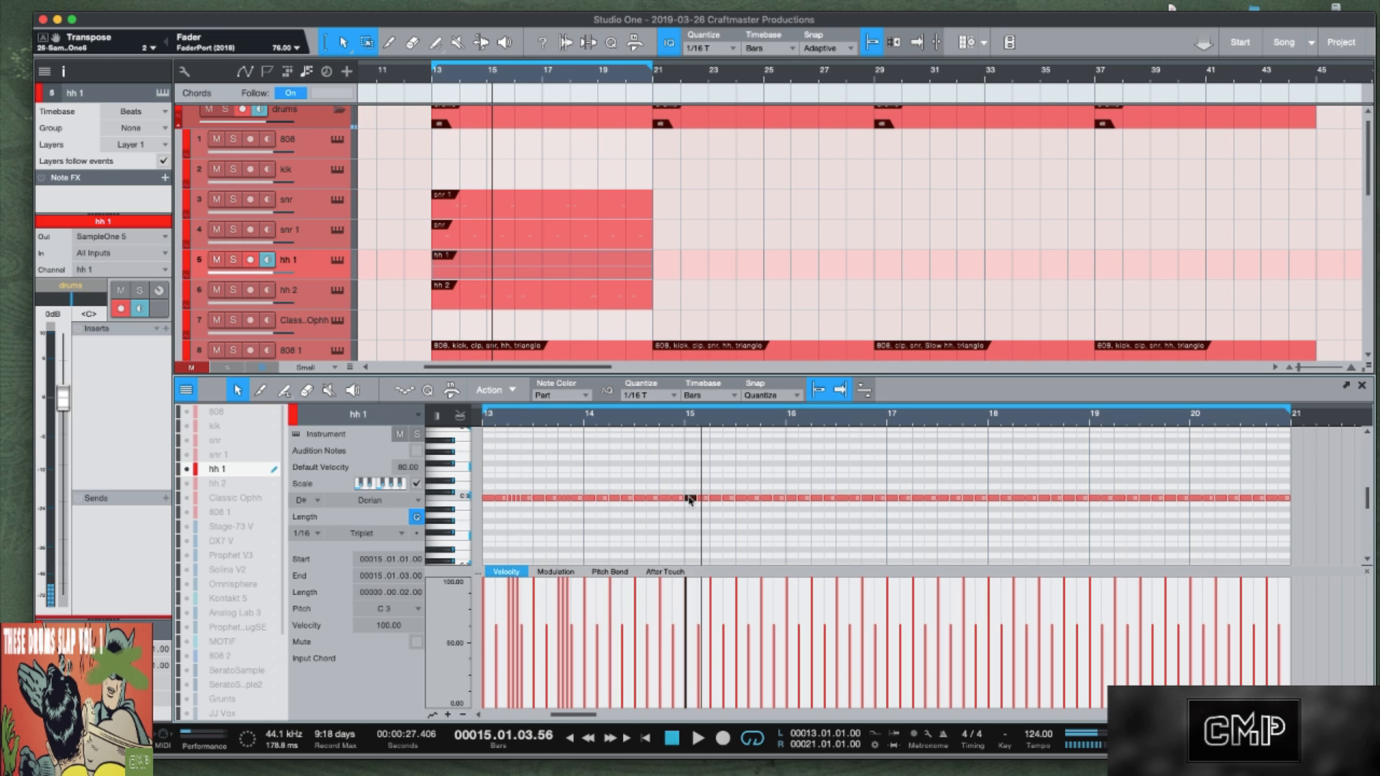
key("space")
left_click(699, 499)
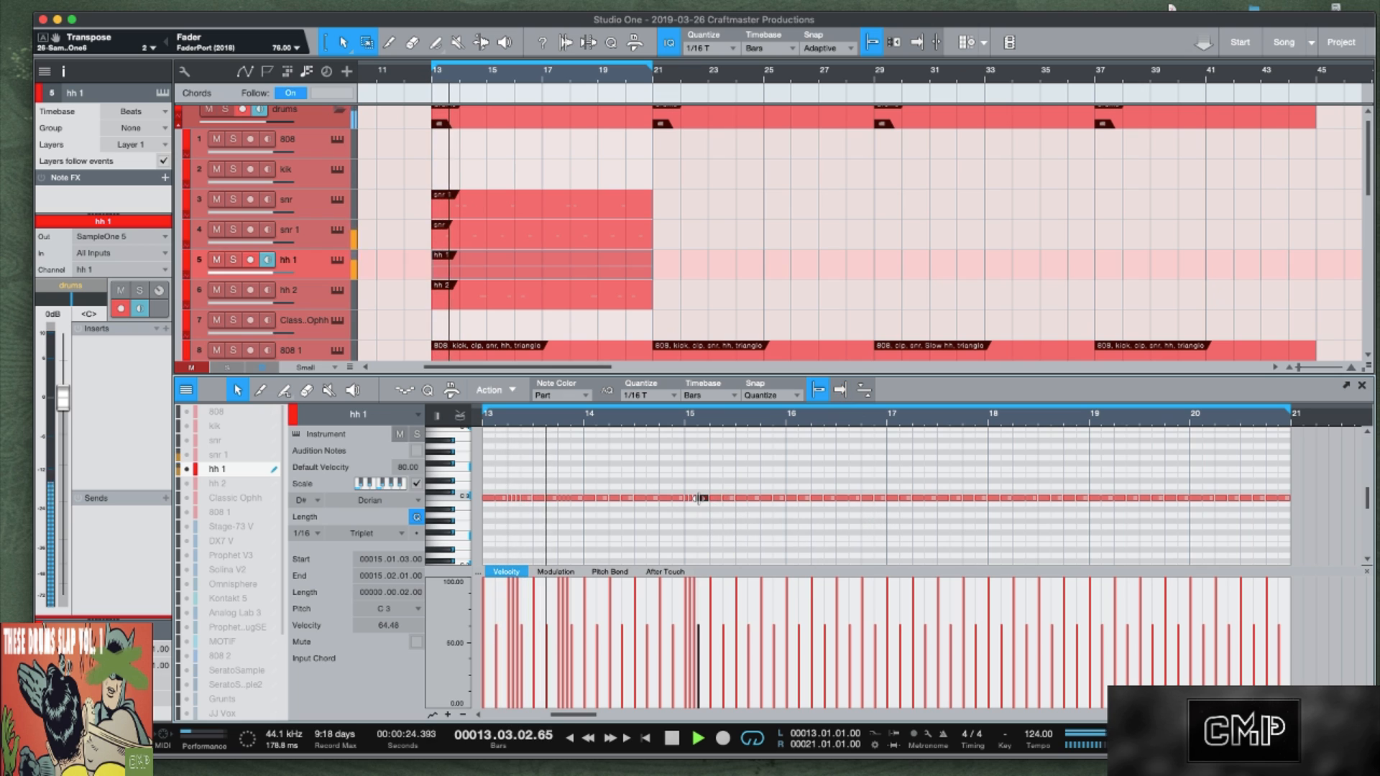
key("alt+x")
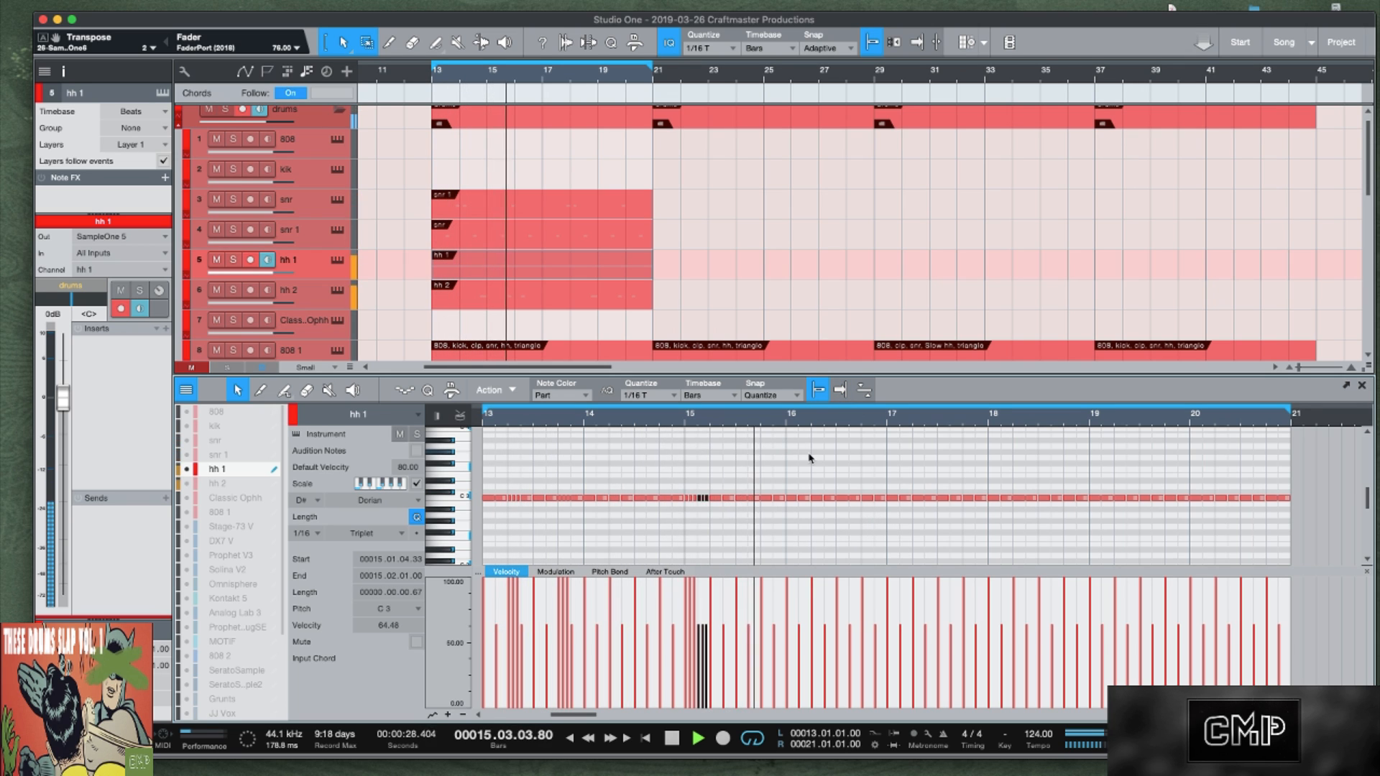
left_click(841, 498)
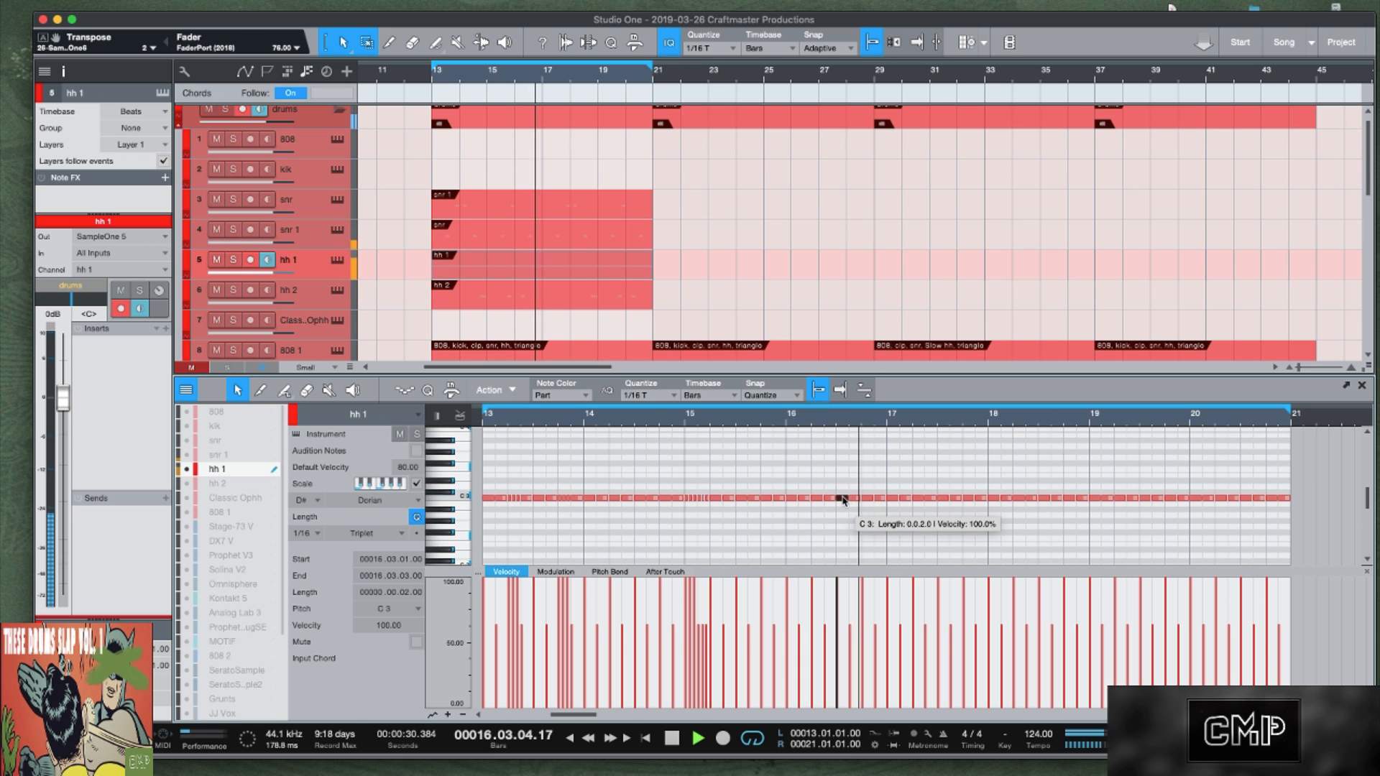
Delete the hh 1 notes from bar 17 onward and lower the three triplet notes at 16.03.01 to A 2.
left_click_drag(1316, 512, 898, 492)
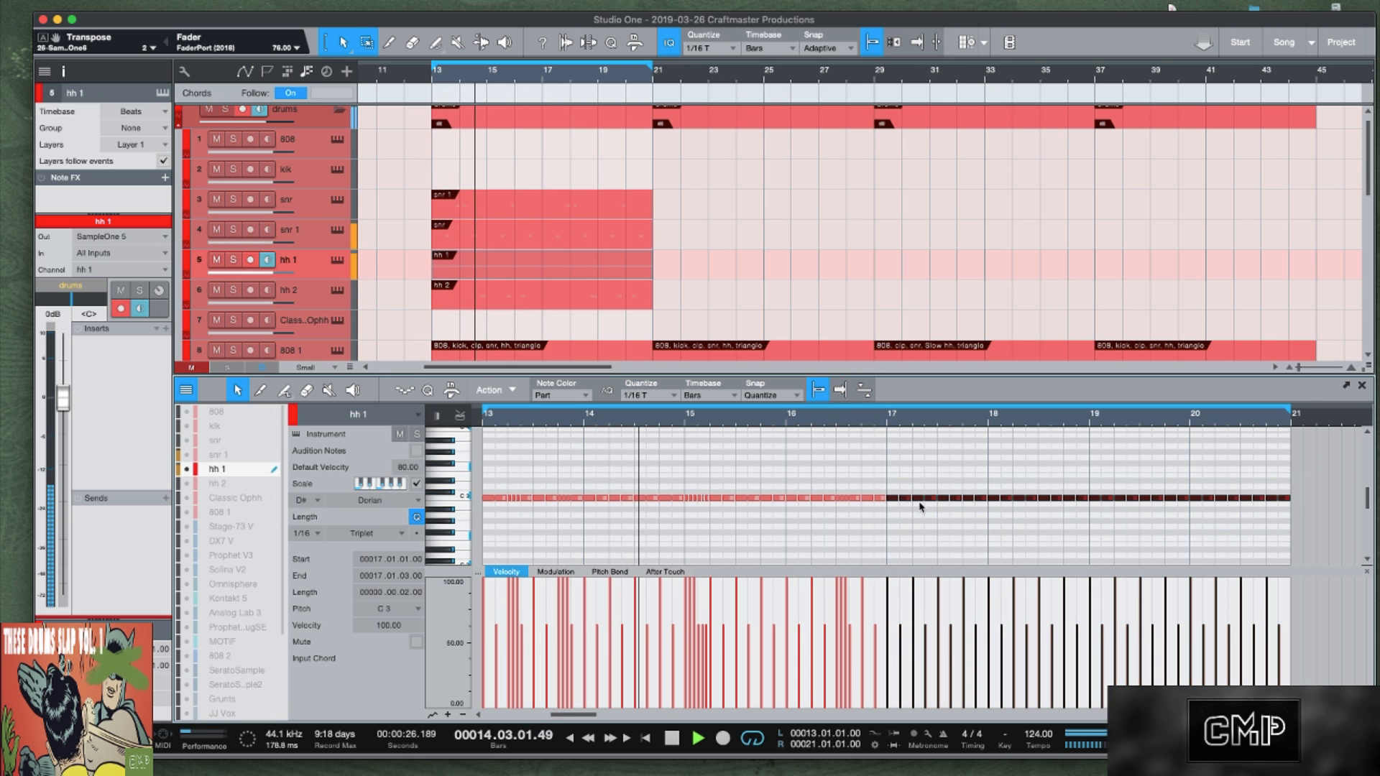
key("Delete")
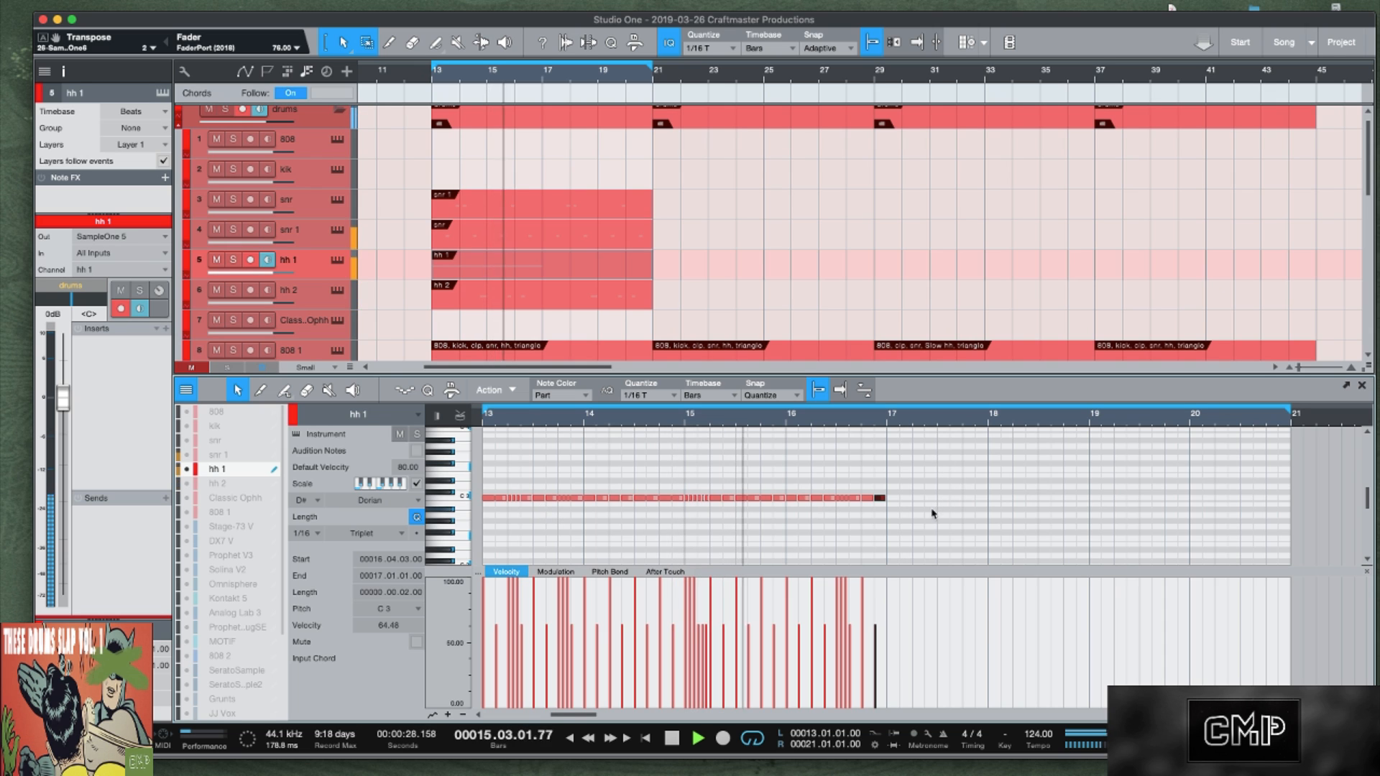
left_click(842, 486)
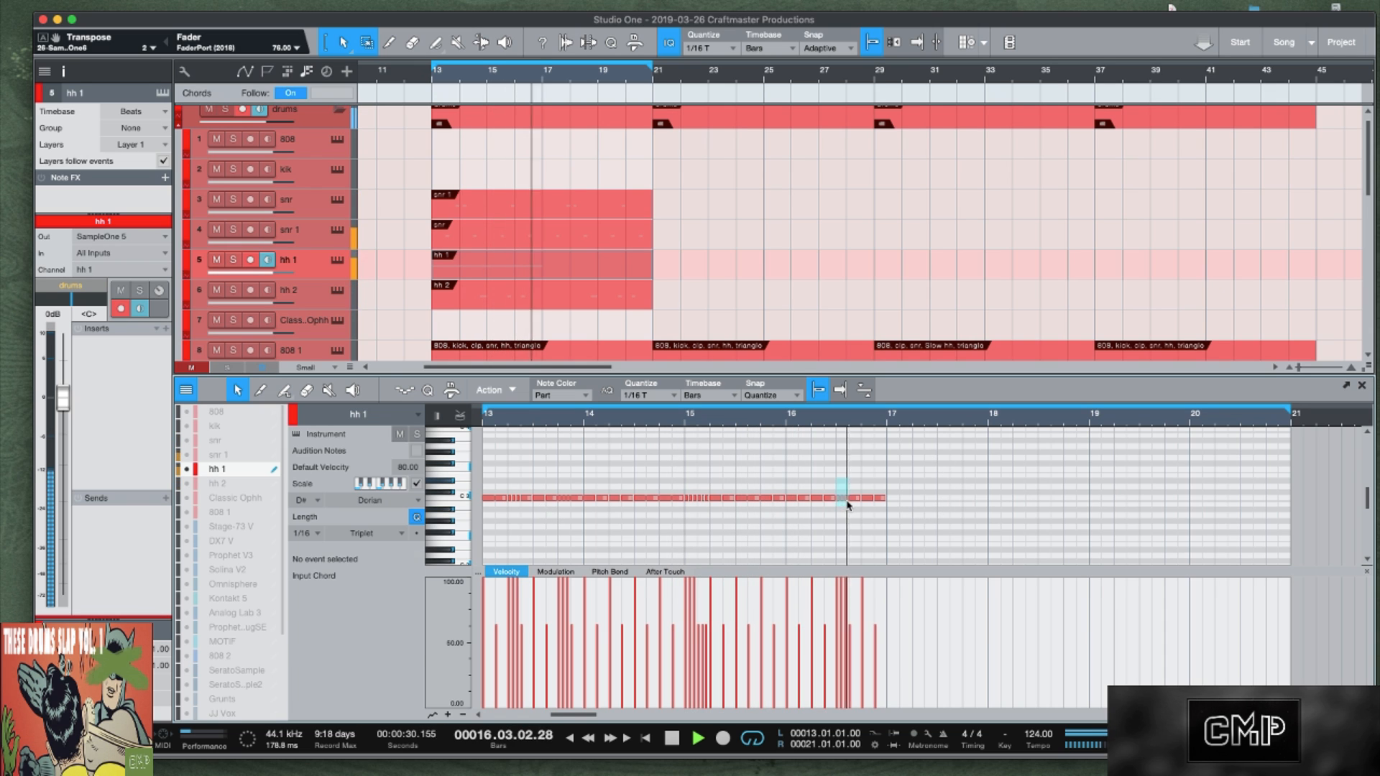
left_click_drag(846, 500, 848, 505)
key("Down")
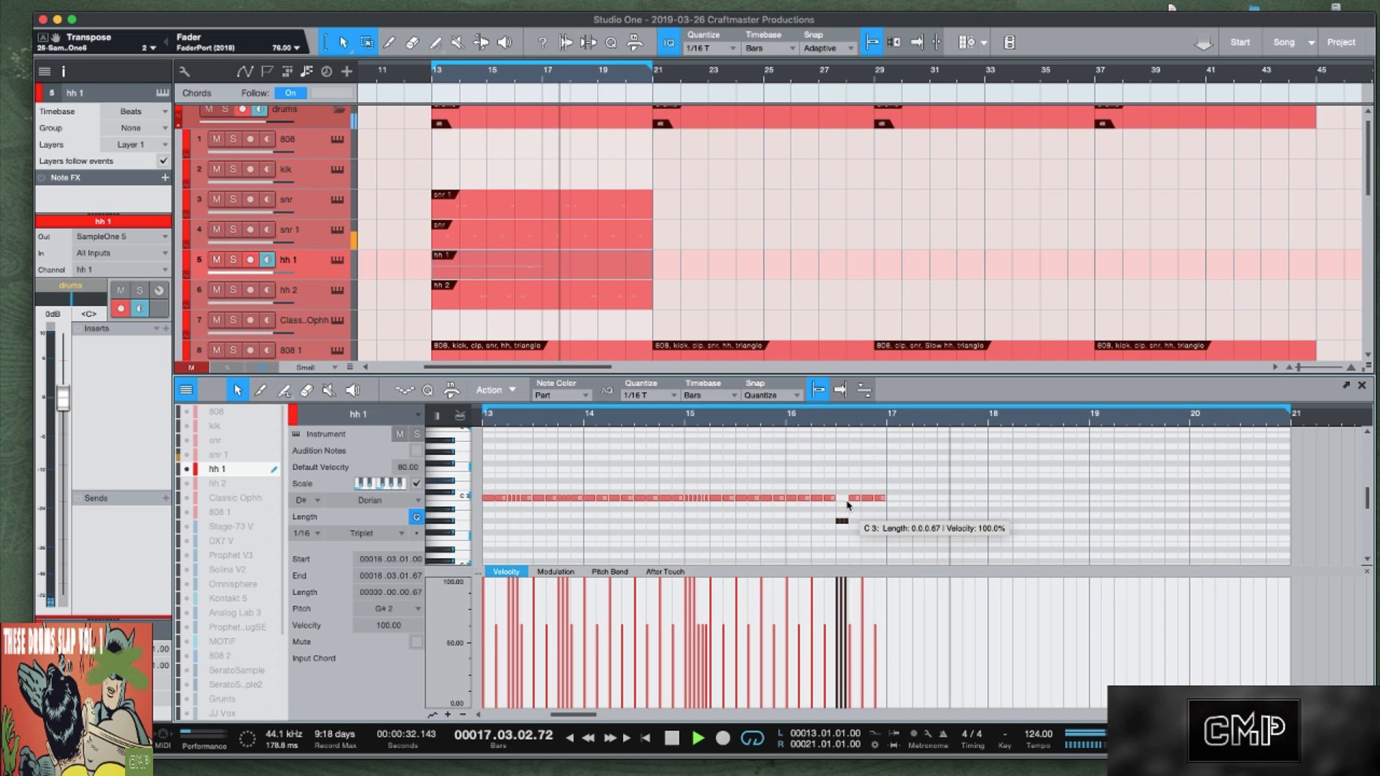
key("space")
key("space")
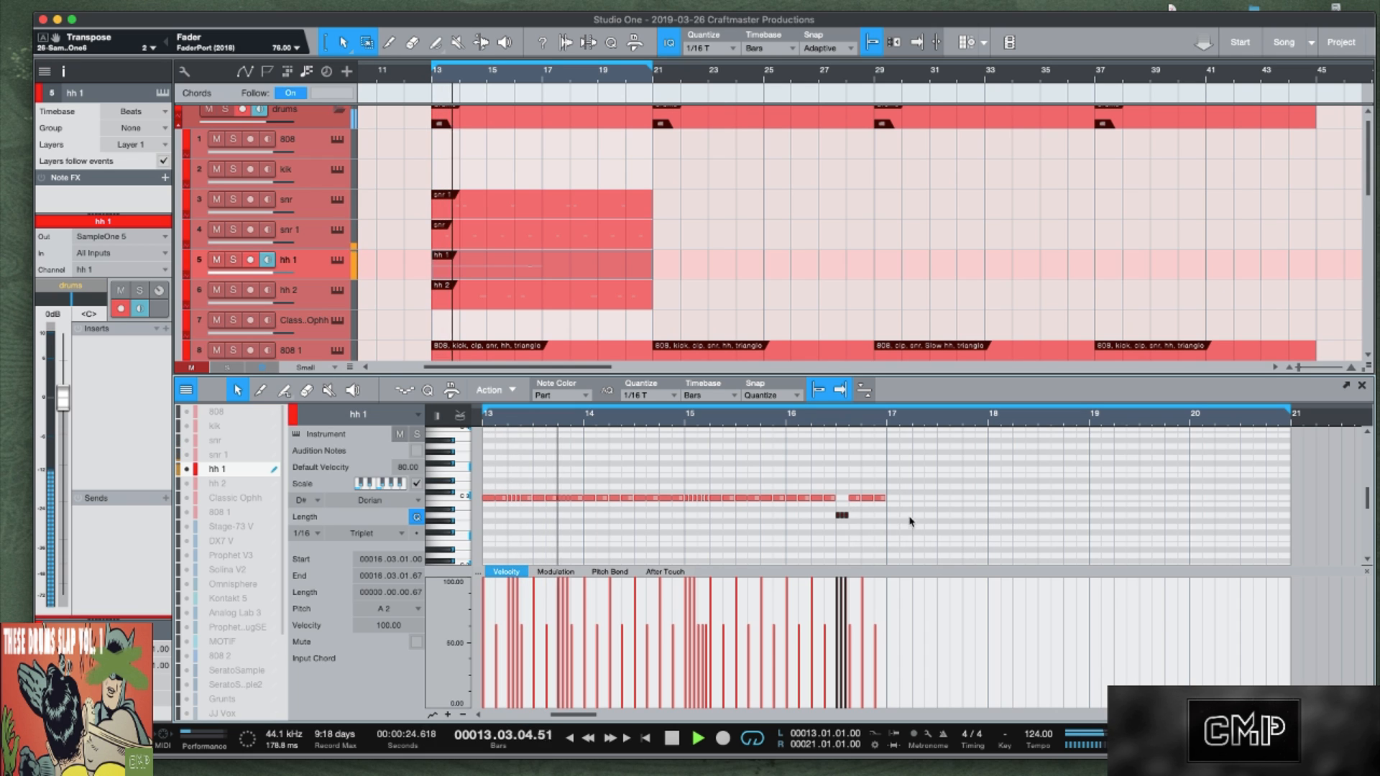
Duplicate the hh 1 notes of bars 13–16 into bars 17–20 and stop playback.
left_click_drag(894, 524, 493, 468)
key("d")
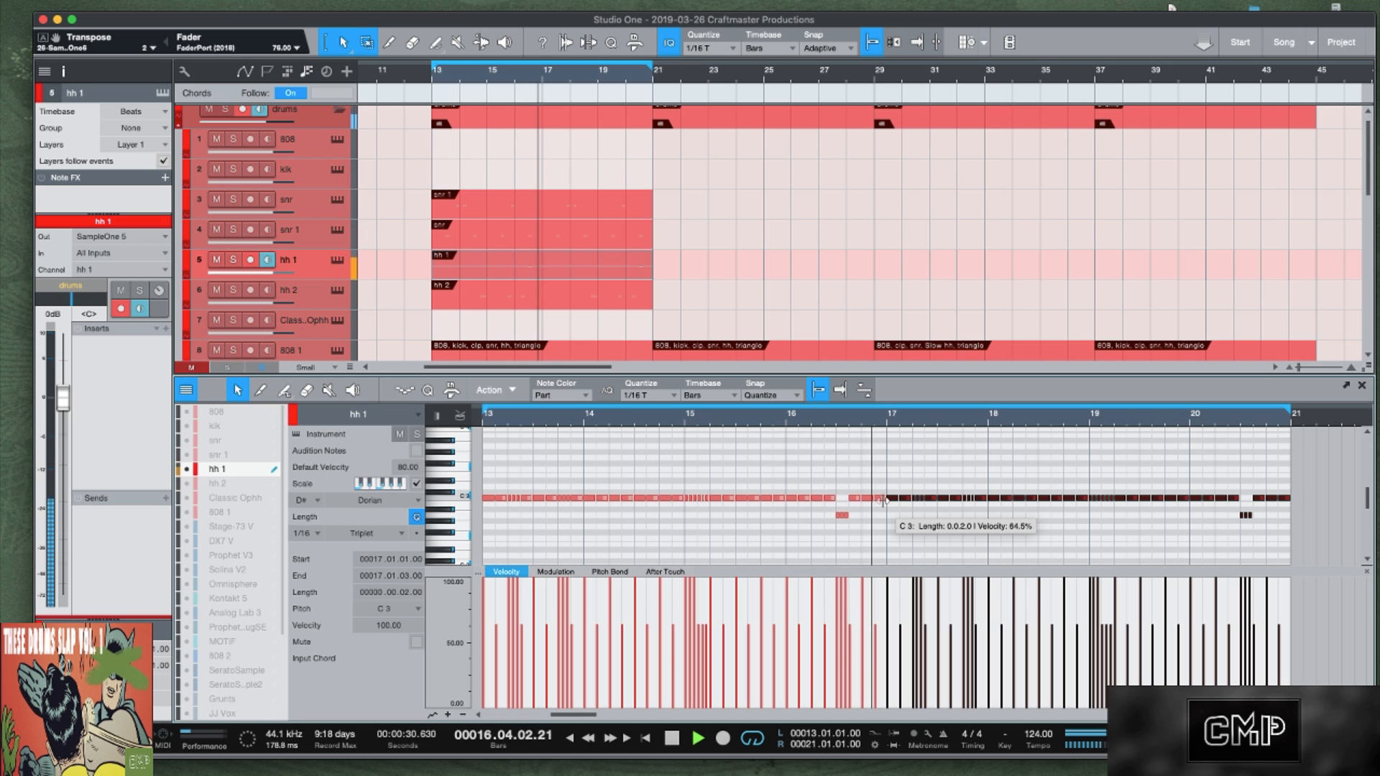
key("space")
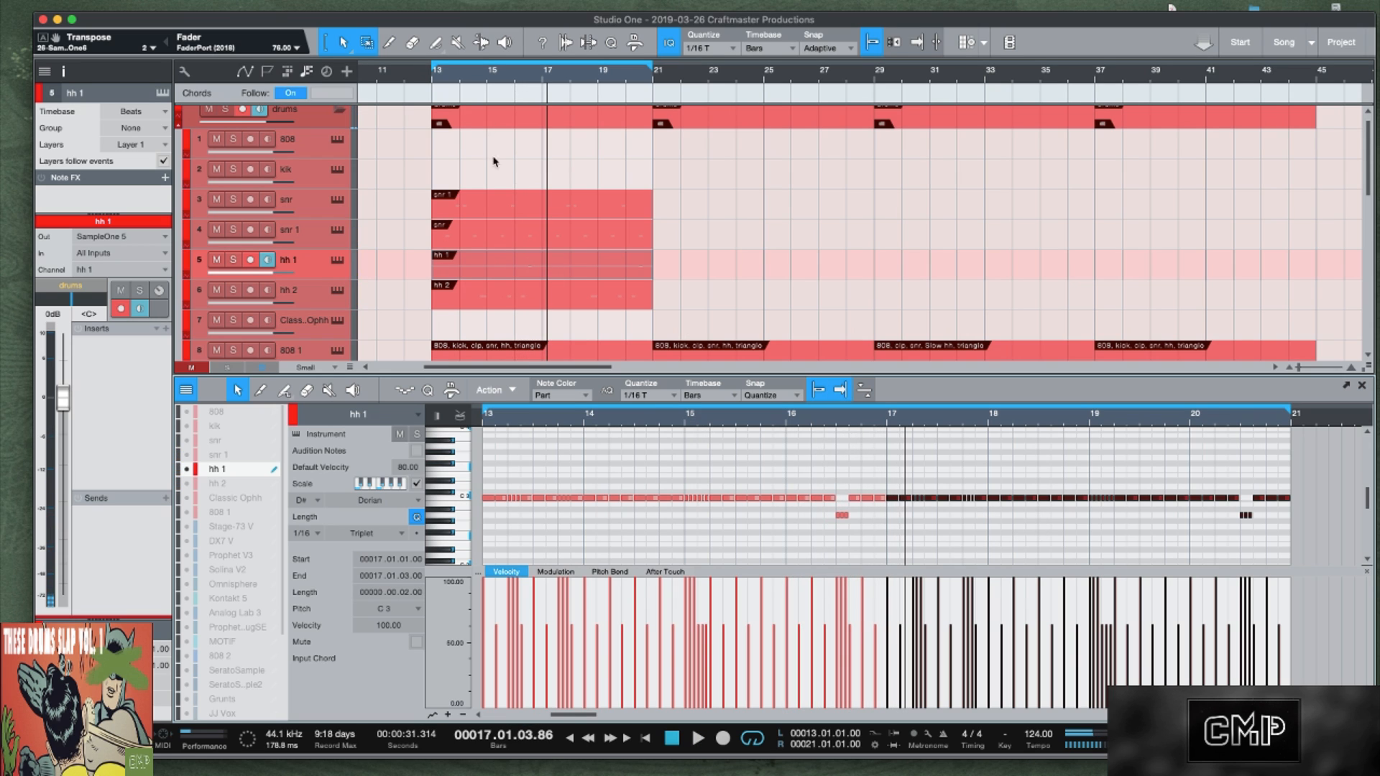
Create kik and 808 parts across bars 13–20, and add a D# 3 note to the 808 part from 13.01.01 to 13.04.01.
double_click(475, 177)
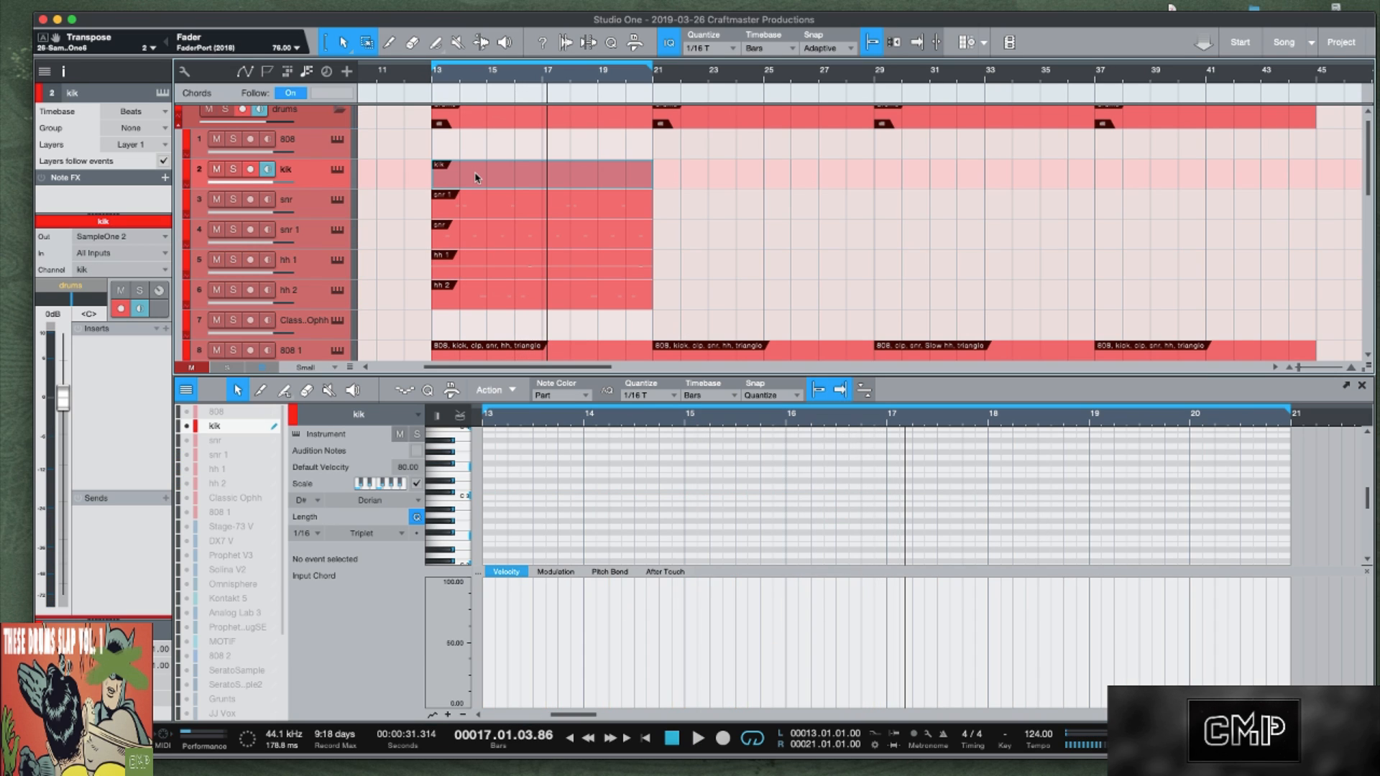
double_click(461, 148)
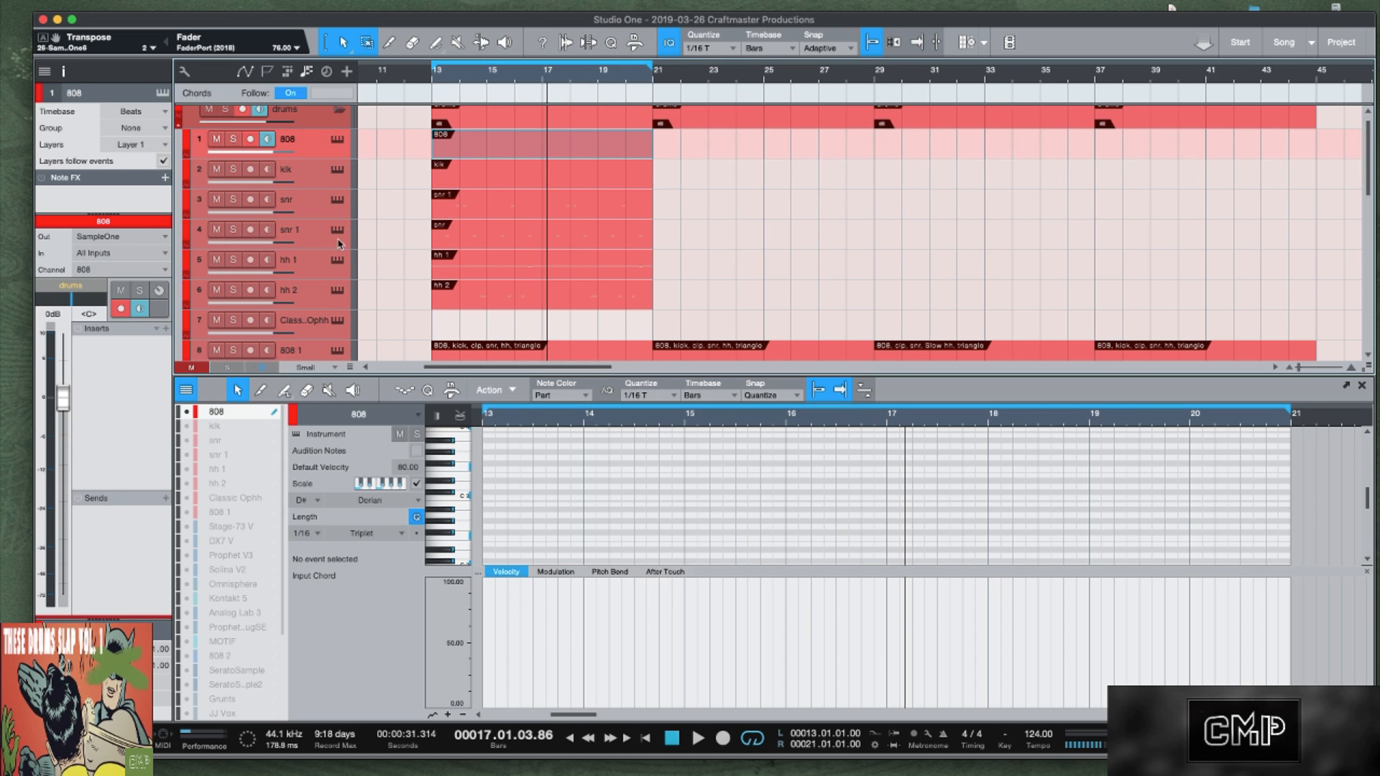
left_click(471, 500)
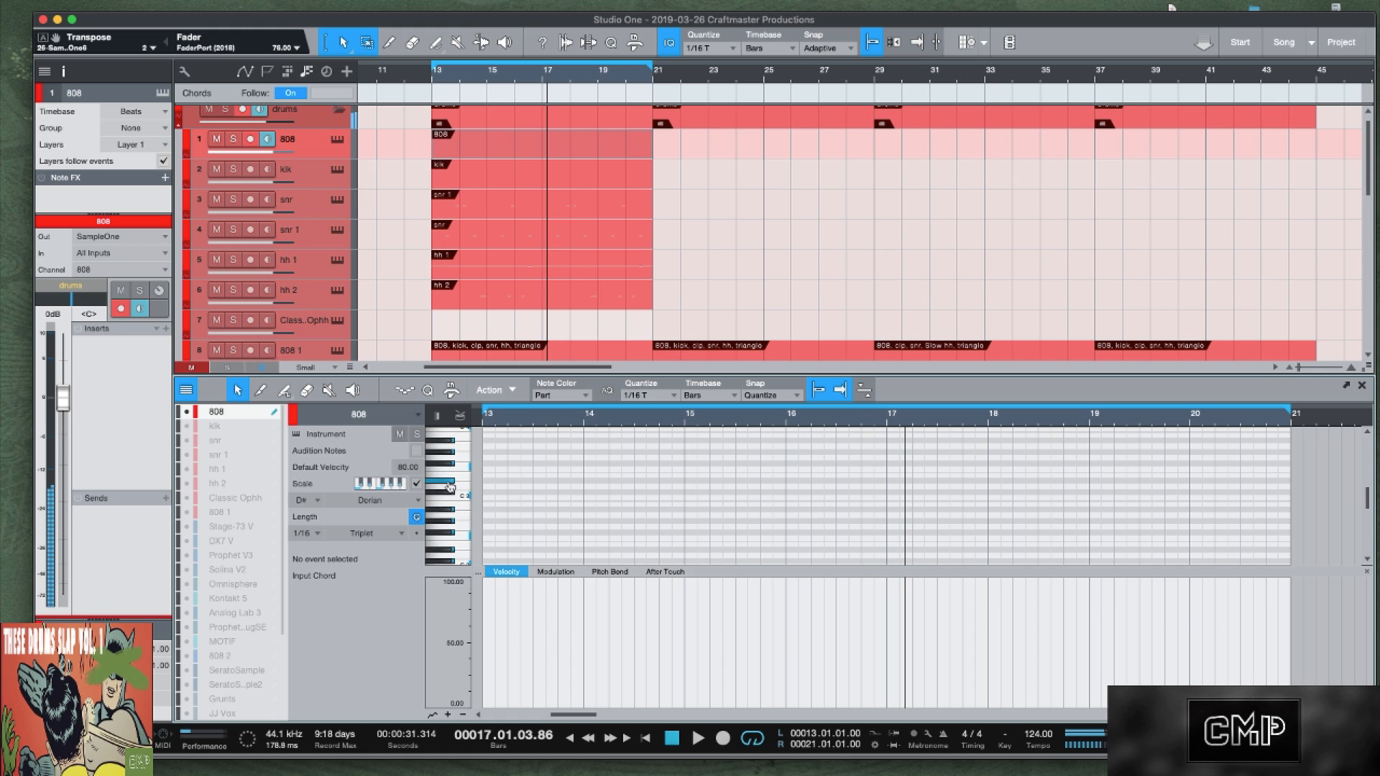
left_click(488, 482, "super")
mouse_move(490, 480)
left_mouse_down()
mouse_move(562, 481)
mouse_move(532, 482)
left_mouse_up()
key("space")
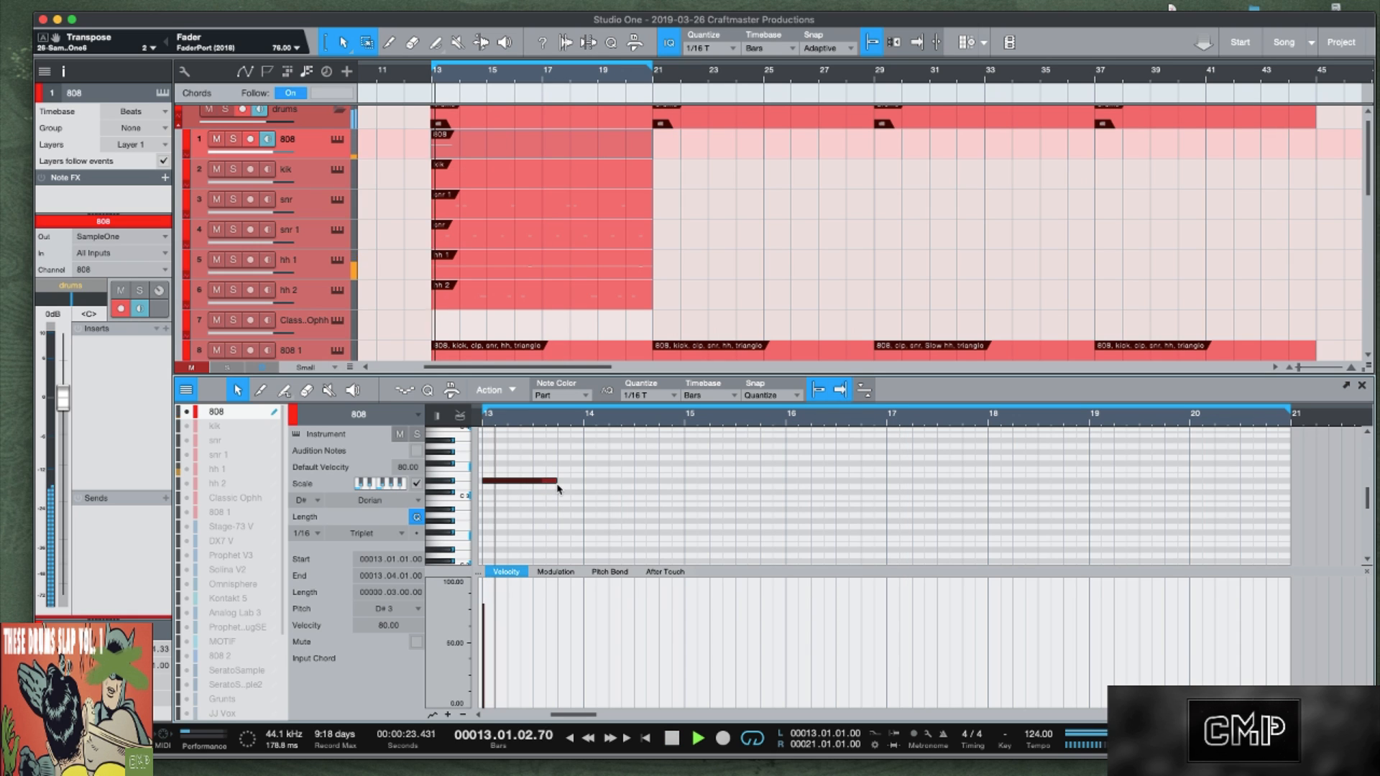
While replaying the loop's opening, lay out two D# 3 808 notes, from 13.01.01 to 13.02.01 and from 13.02.01 to 14.01.01.
left_click_drag(478, 421, 503, 437)
key("space")
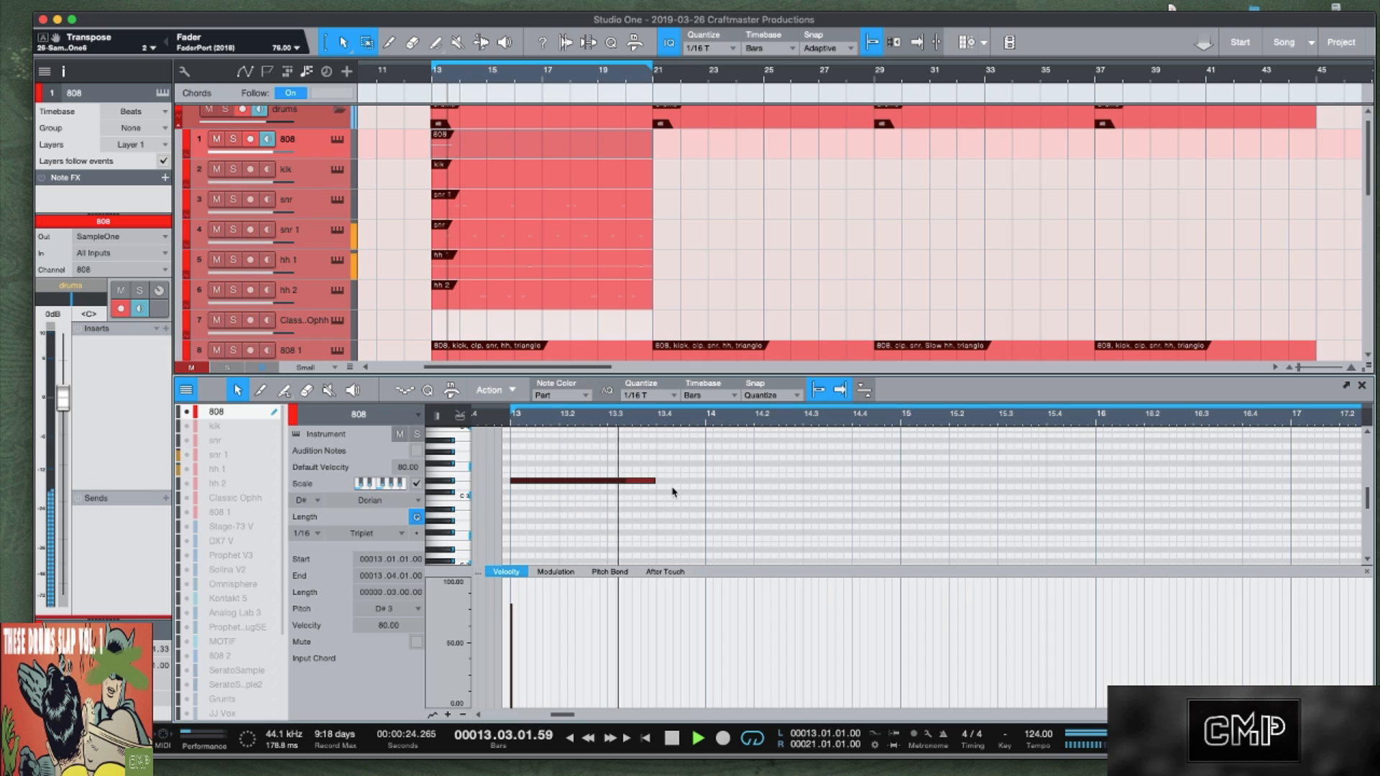
key("space")
key("space")
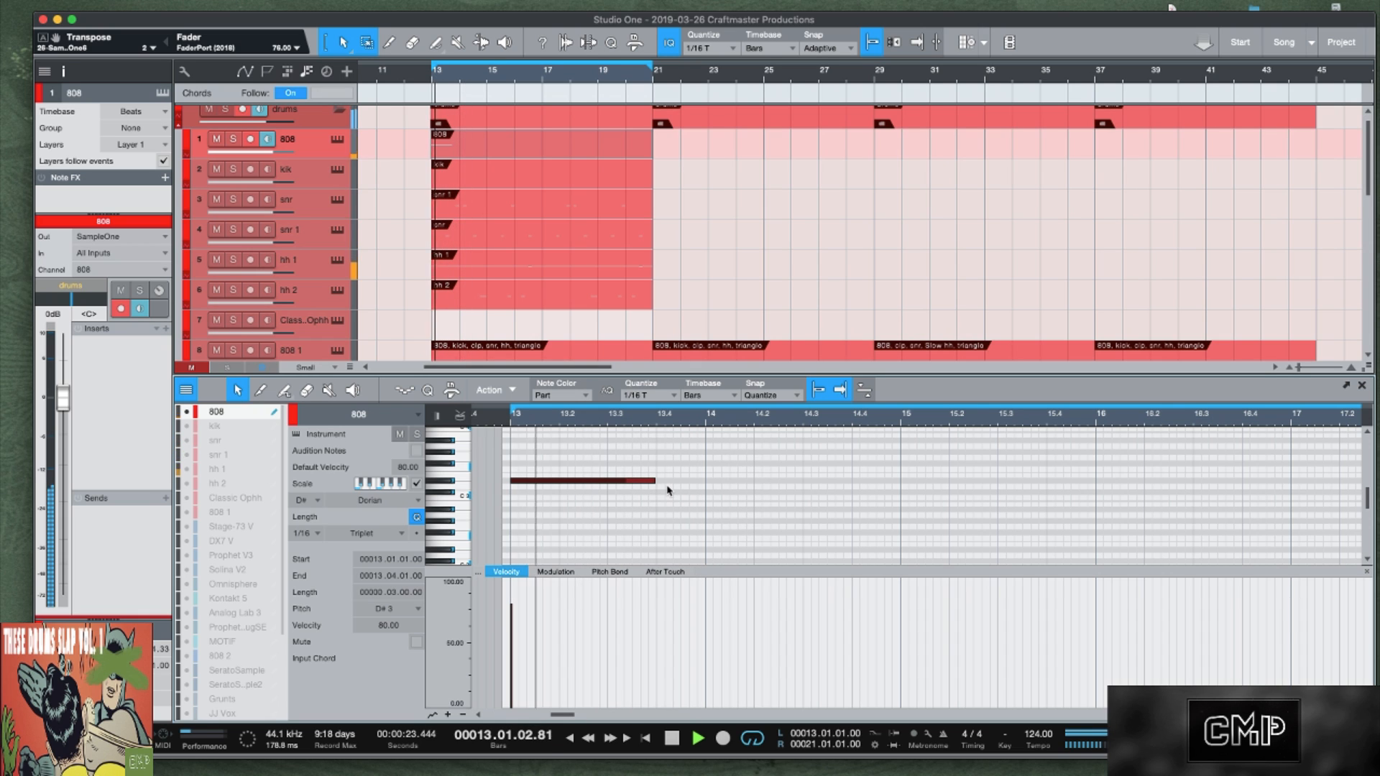
key("space")
key("space")
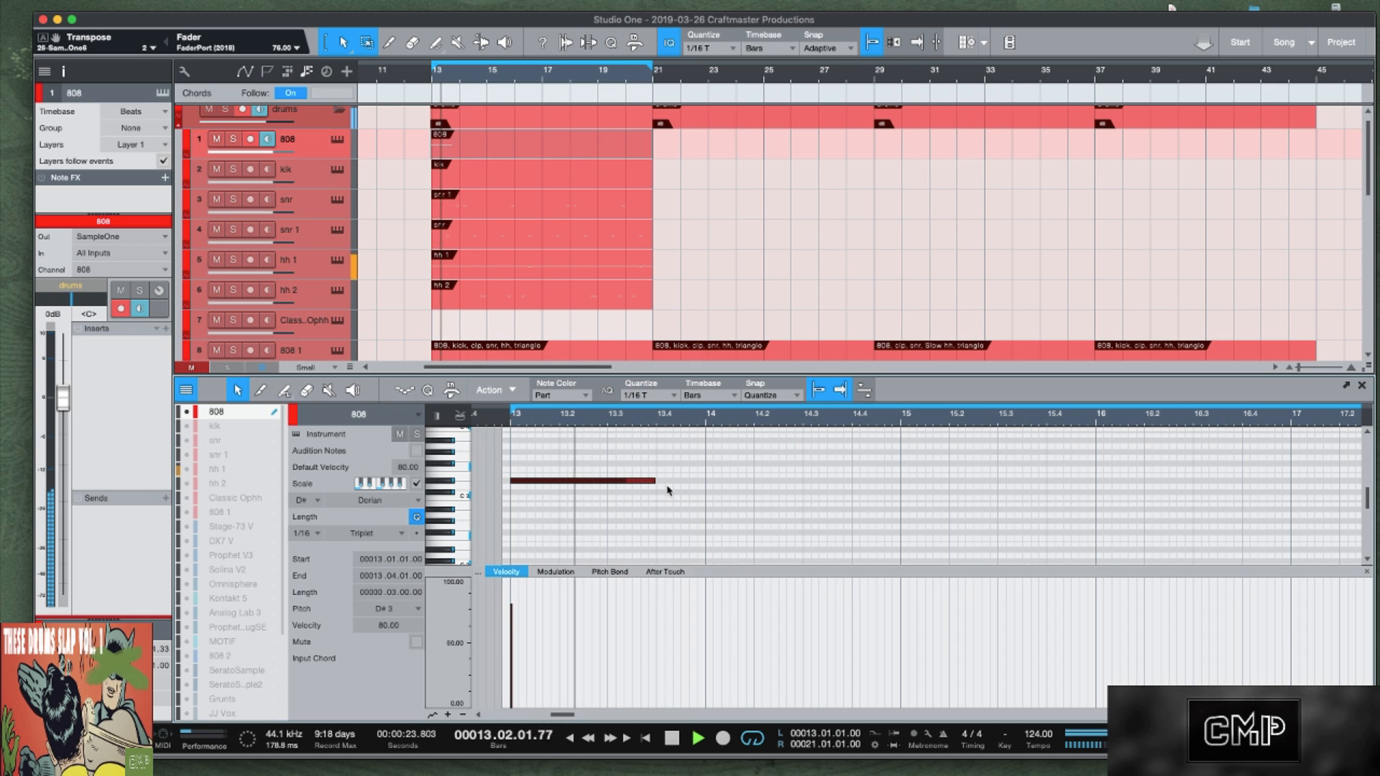
key("space")
left_click_drag(657, 482, 705, 481)
key("d")
key("space")
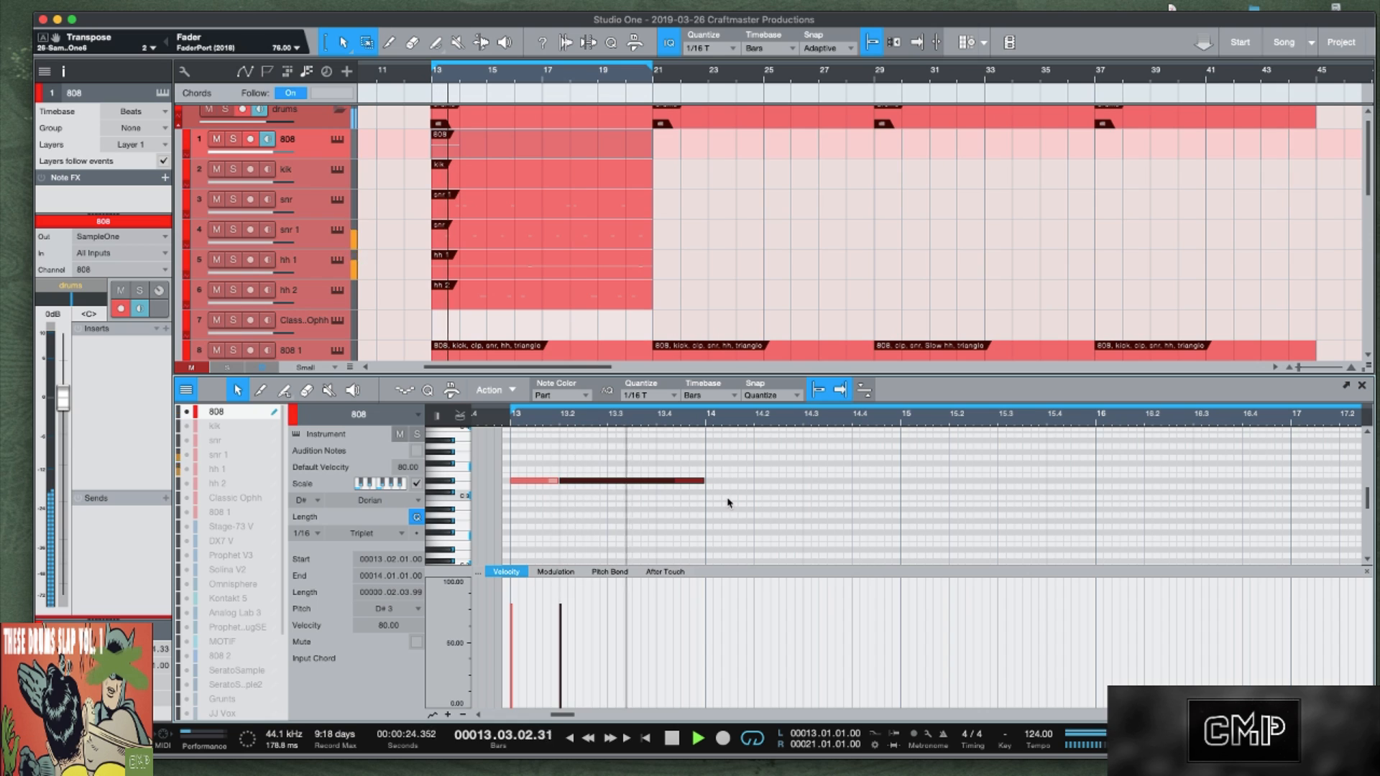
key("space")
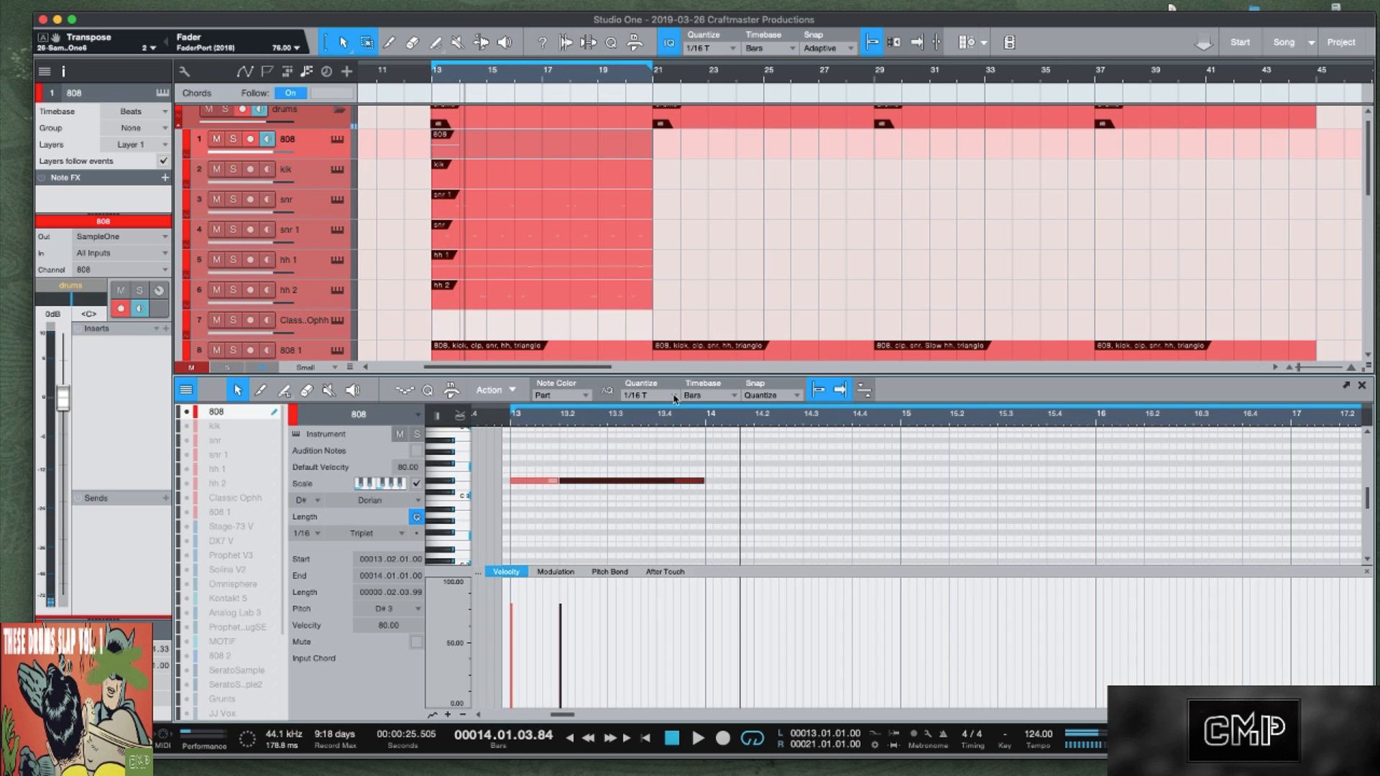
Set the quantize value to 1/8 and, with the loop playing, extend the second 808 note to 14.01.03.
left_click(675, 399)
left_click(723, 414)
key("space")
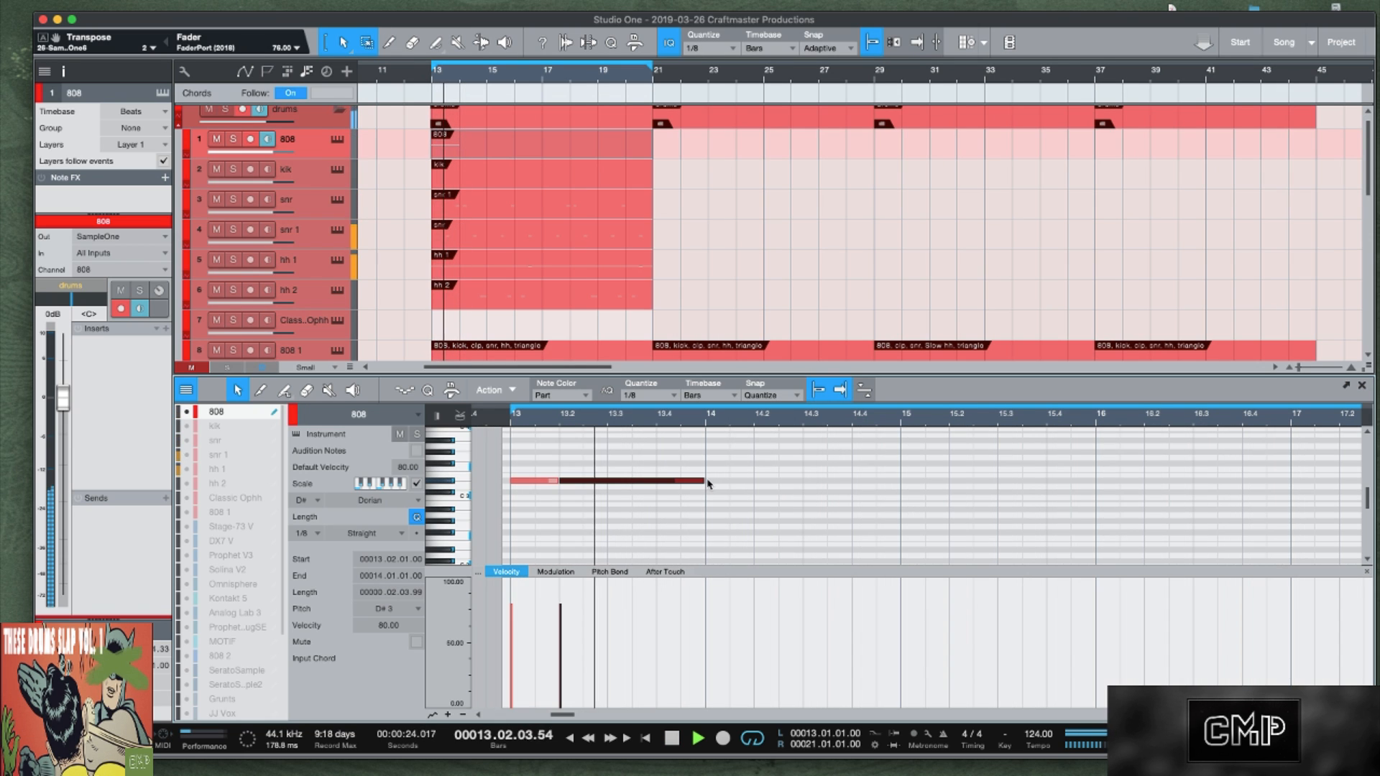
left_click_drag(708, 483, 729, 484)
Duplicate the 808 note to add D# 3 hits at 14.01.03, 14.02.01 and 14.04.01, ending the last one at 15.01.01.
key("d")
mouse_move(836, 484)
left_mouse_down()
mouse_move(752, 494)
mouse_move(845, 486)
left_mouse_up()
key("d")
key("d")
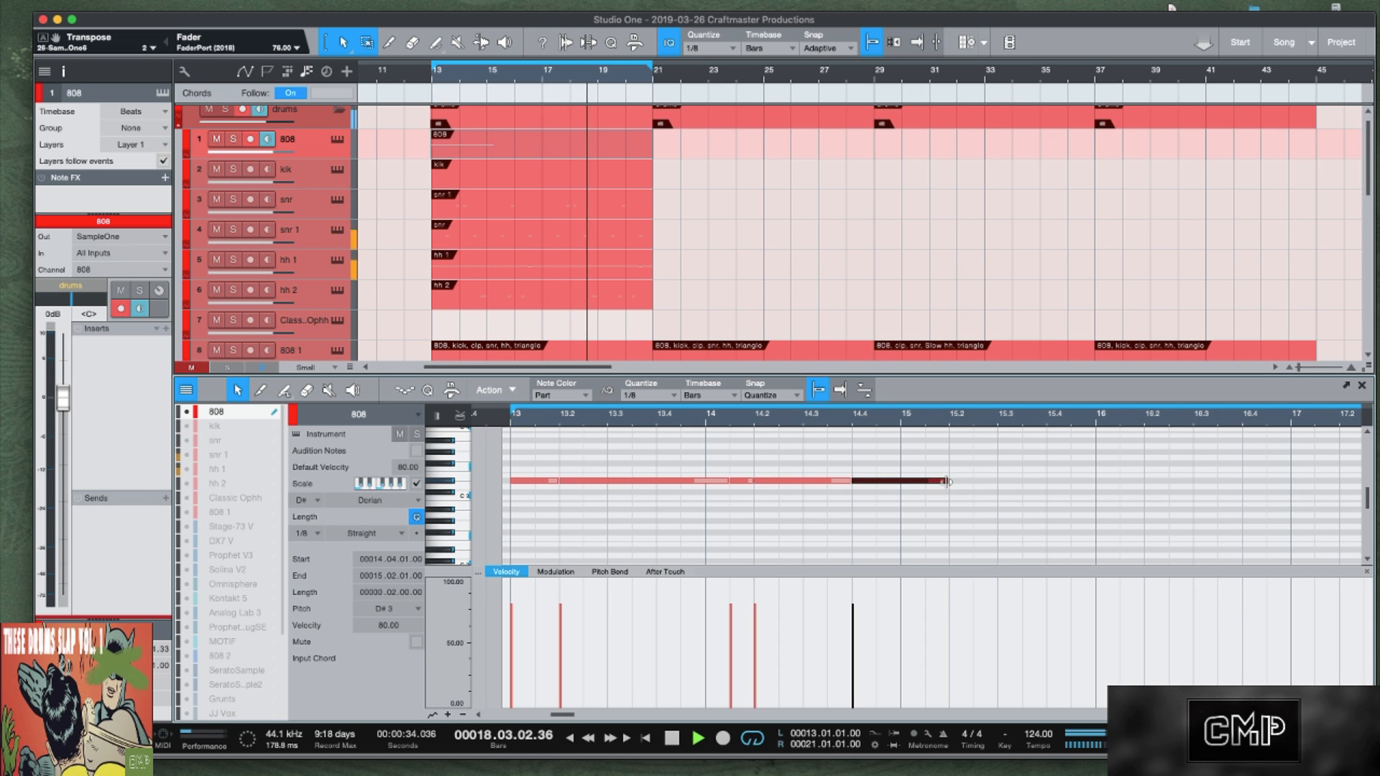
left_click_drag(946, 482, 892, 490)
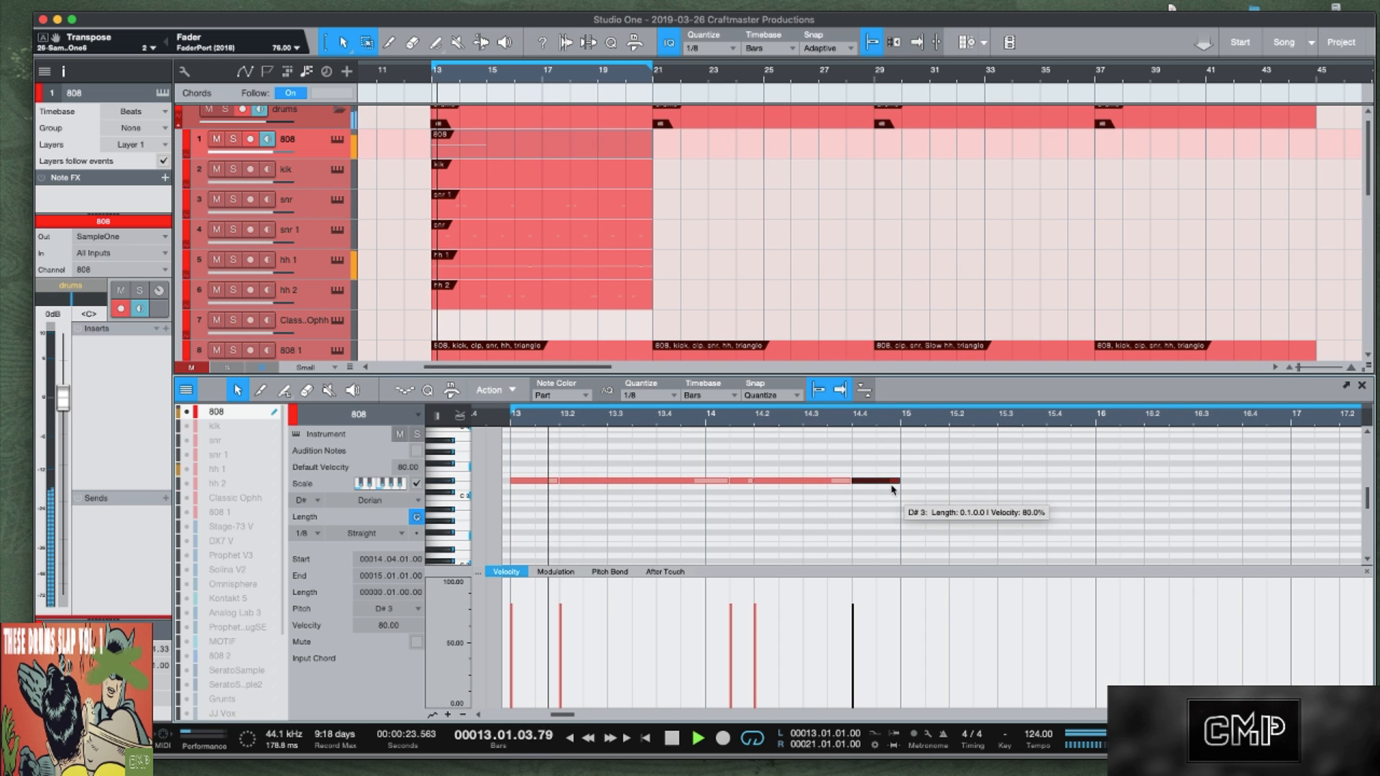
Stop playback, open the Prophet track's CMP - Soprano clip in bars 9–16 in Melodyne, and dismiss the welcome window.
scroll(784, 289, "down", 3)
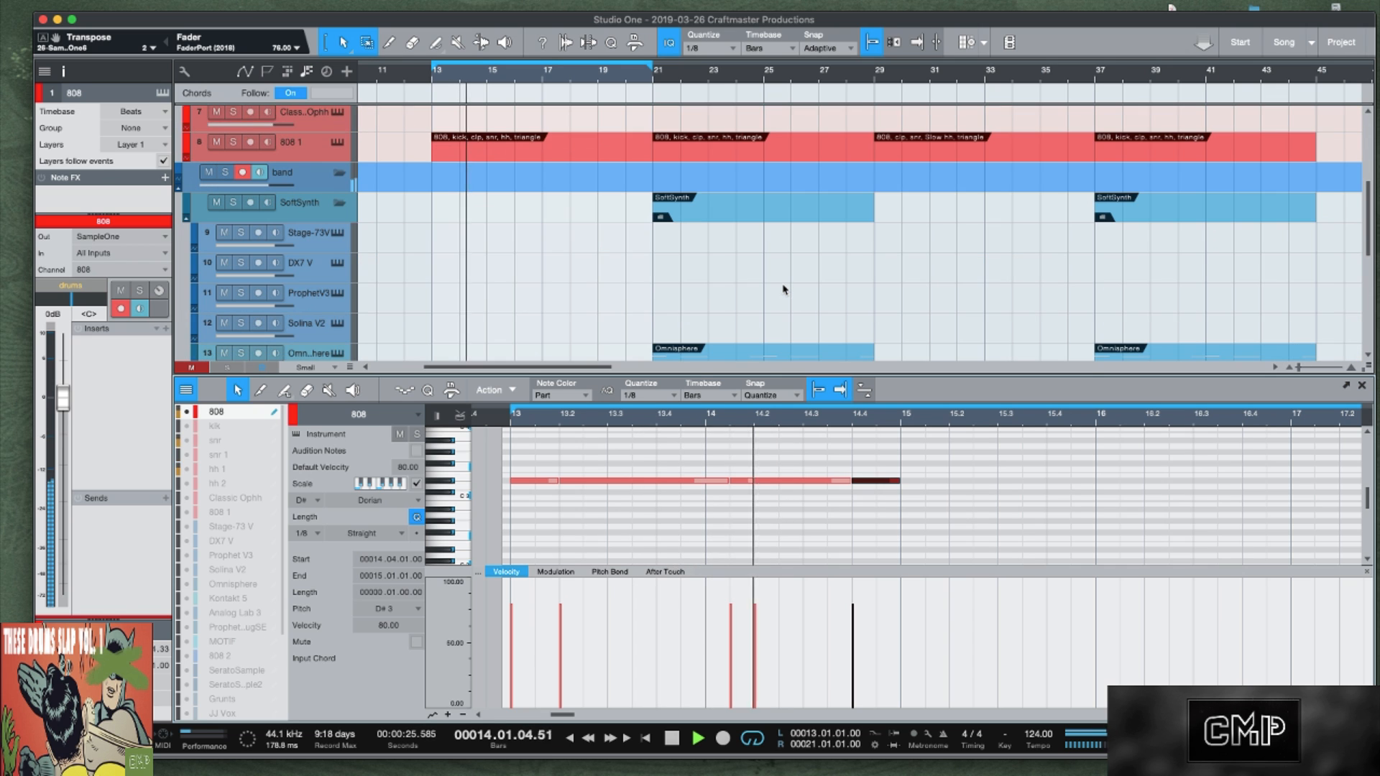
scroll(784, 290, "down", 6)
key("space")
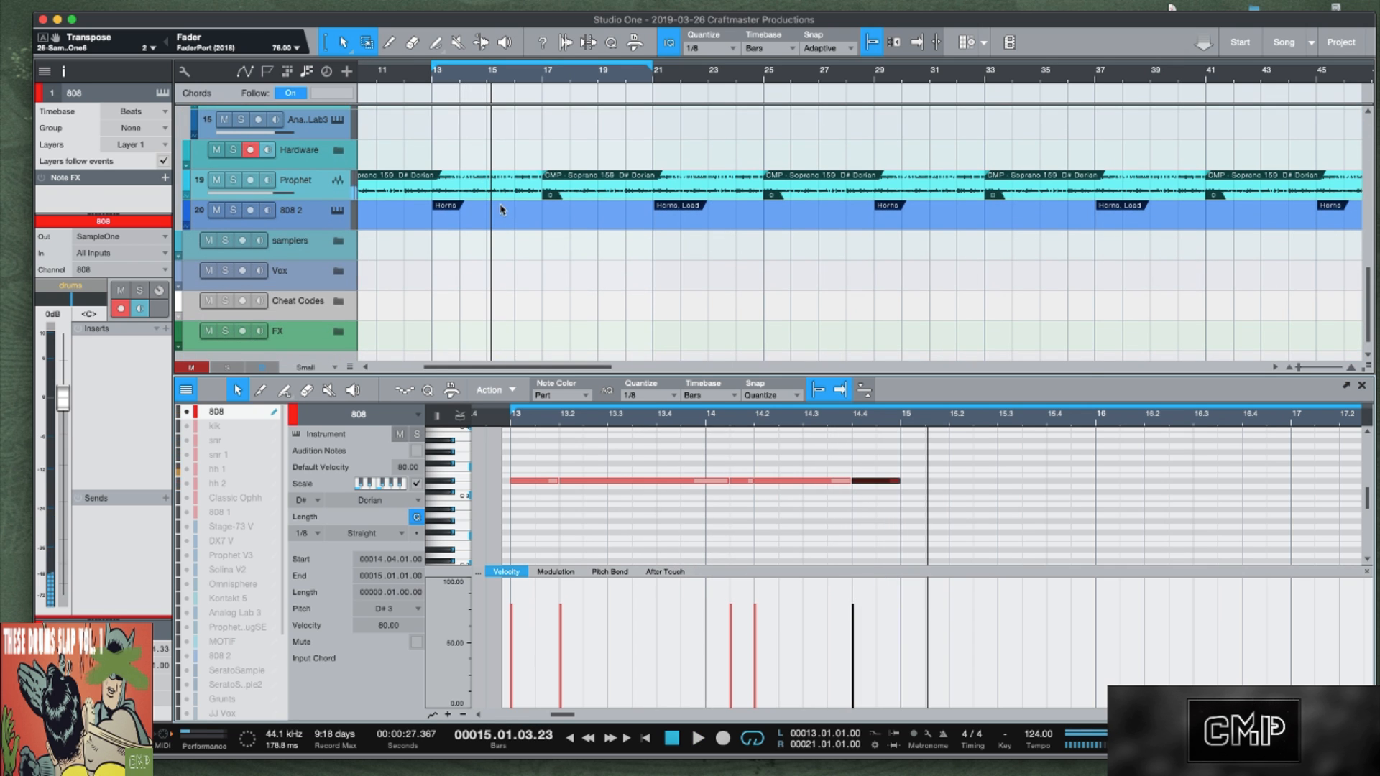
left_click(493, 188)
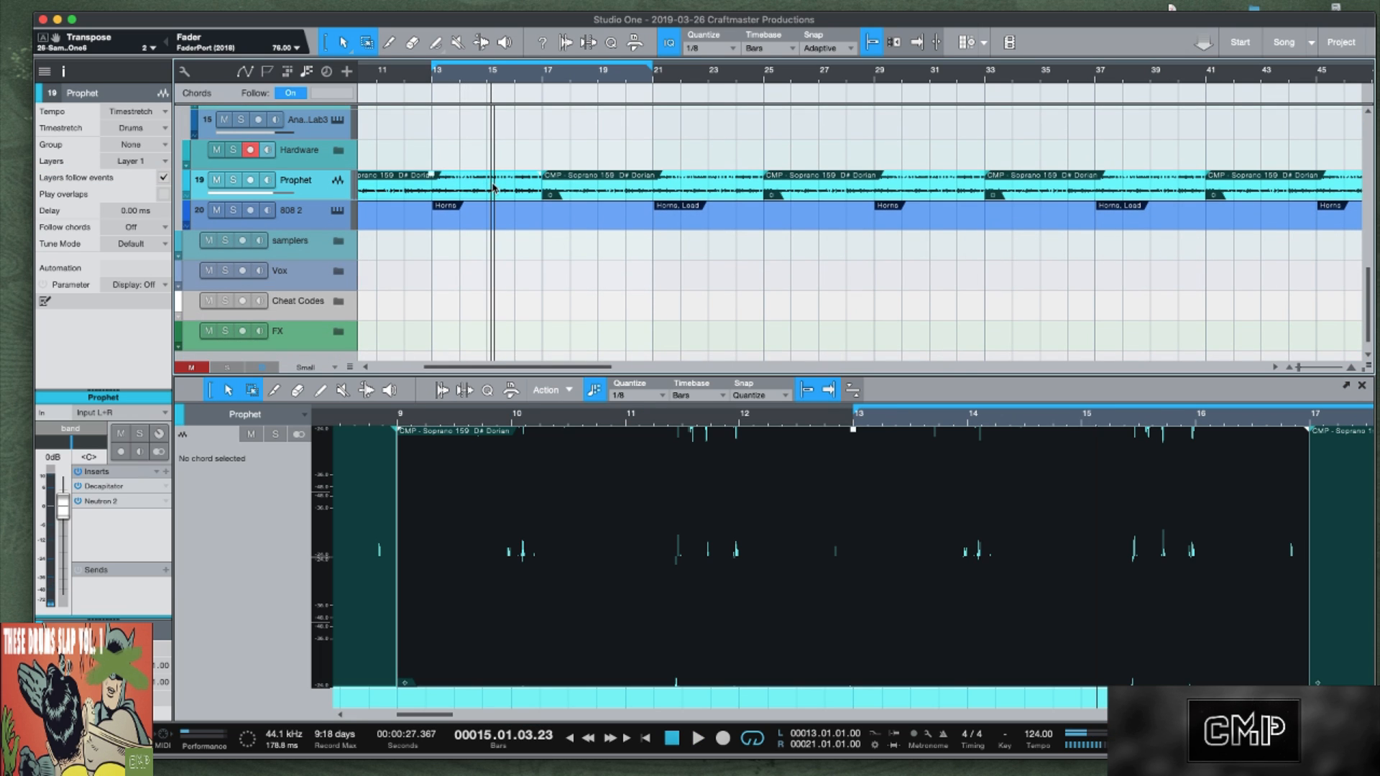
key("super+m")
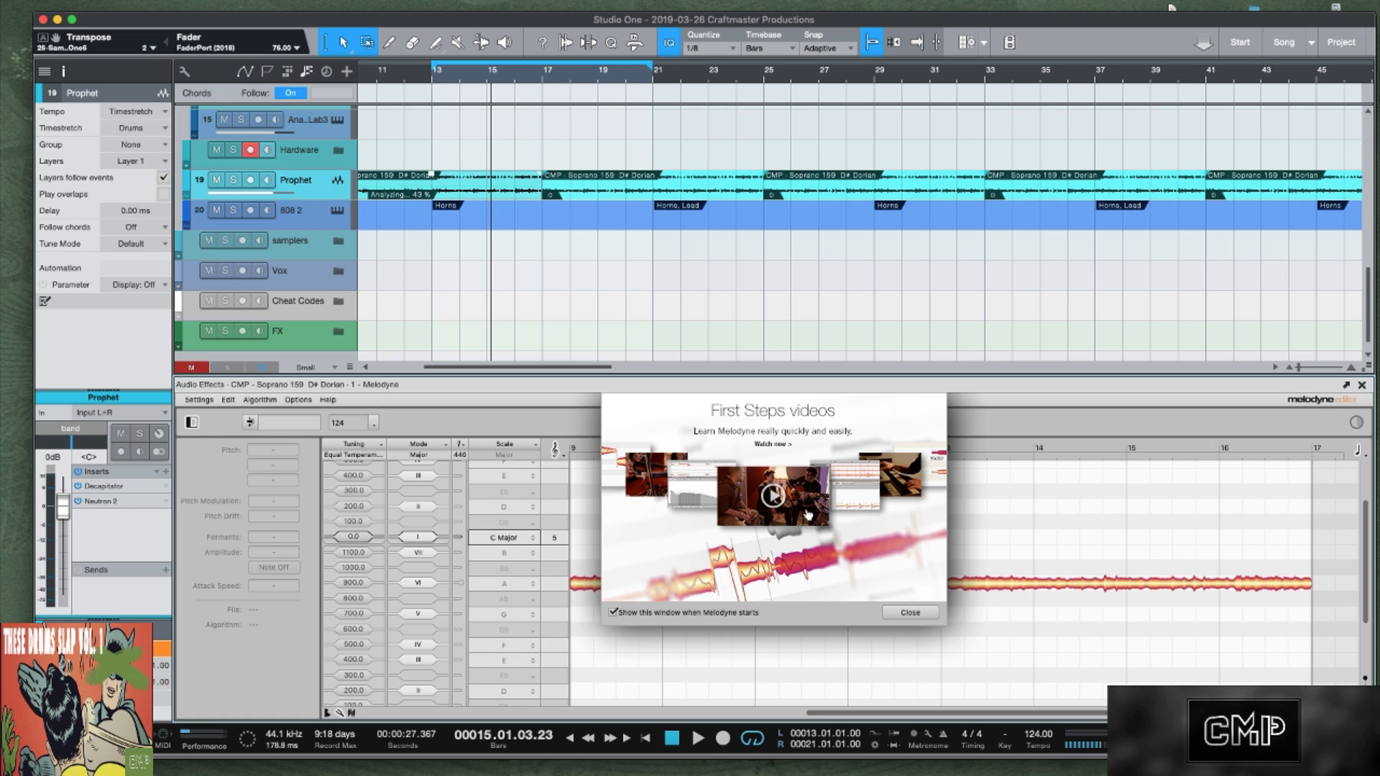
left_click(906, 613)
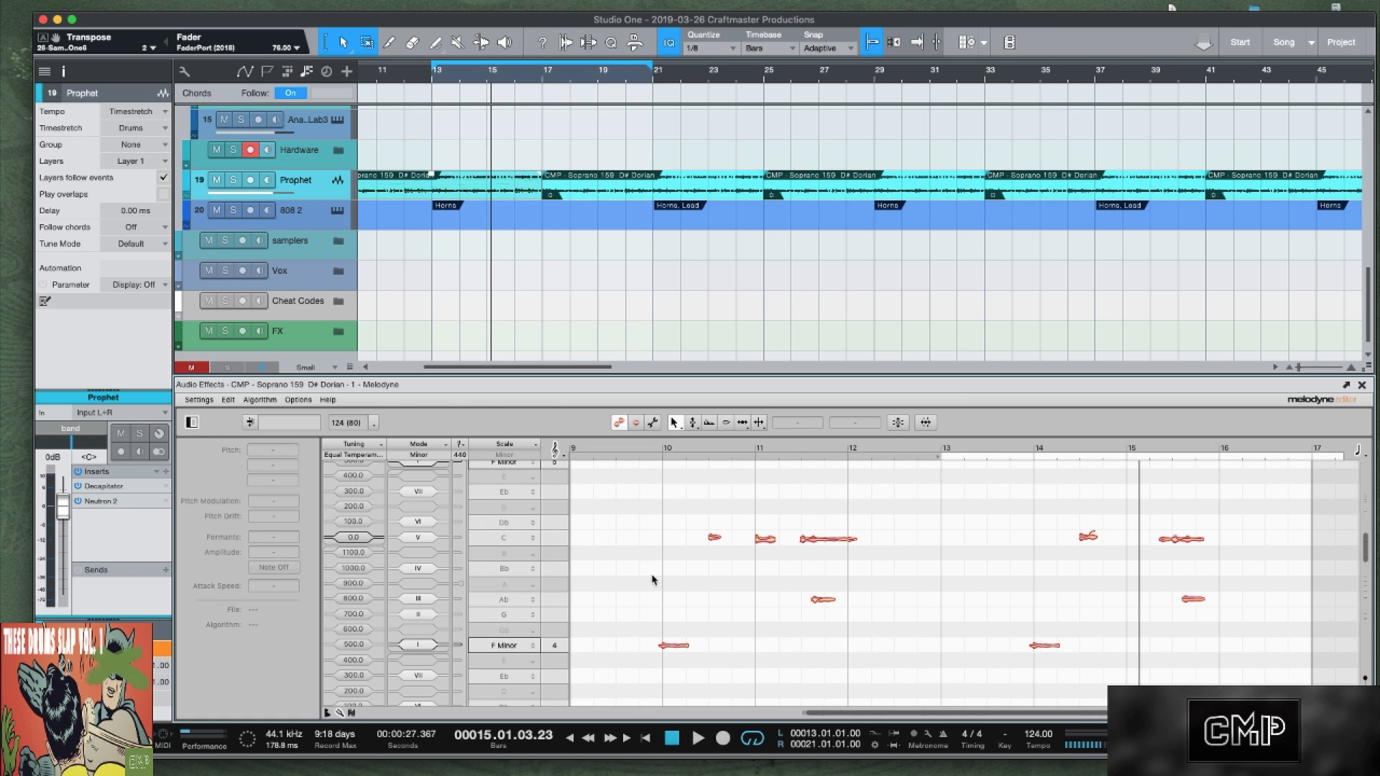
Examine the pitches Melodyne detects in the Soprano loop, from the upper melody down to the bass notes, then return to the drum tracks.
scroll(652, 580, "down", 5)
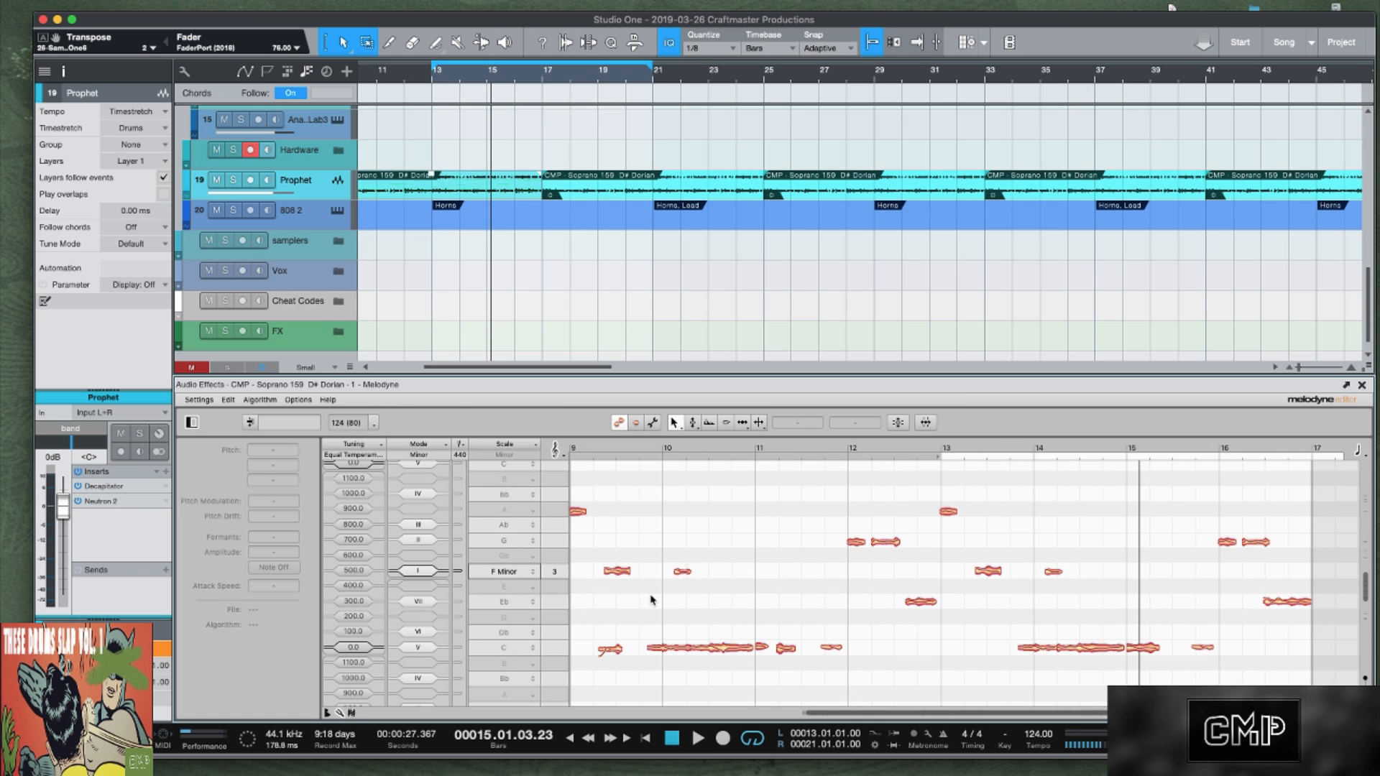
scroll(652, 599, "down", 2)
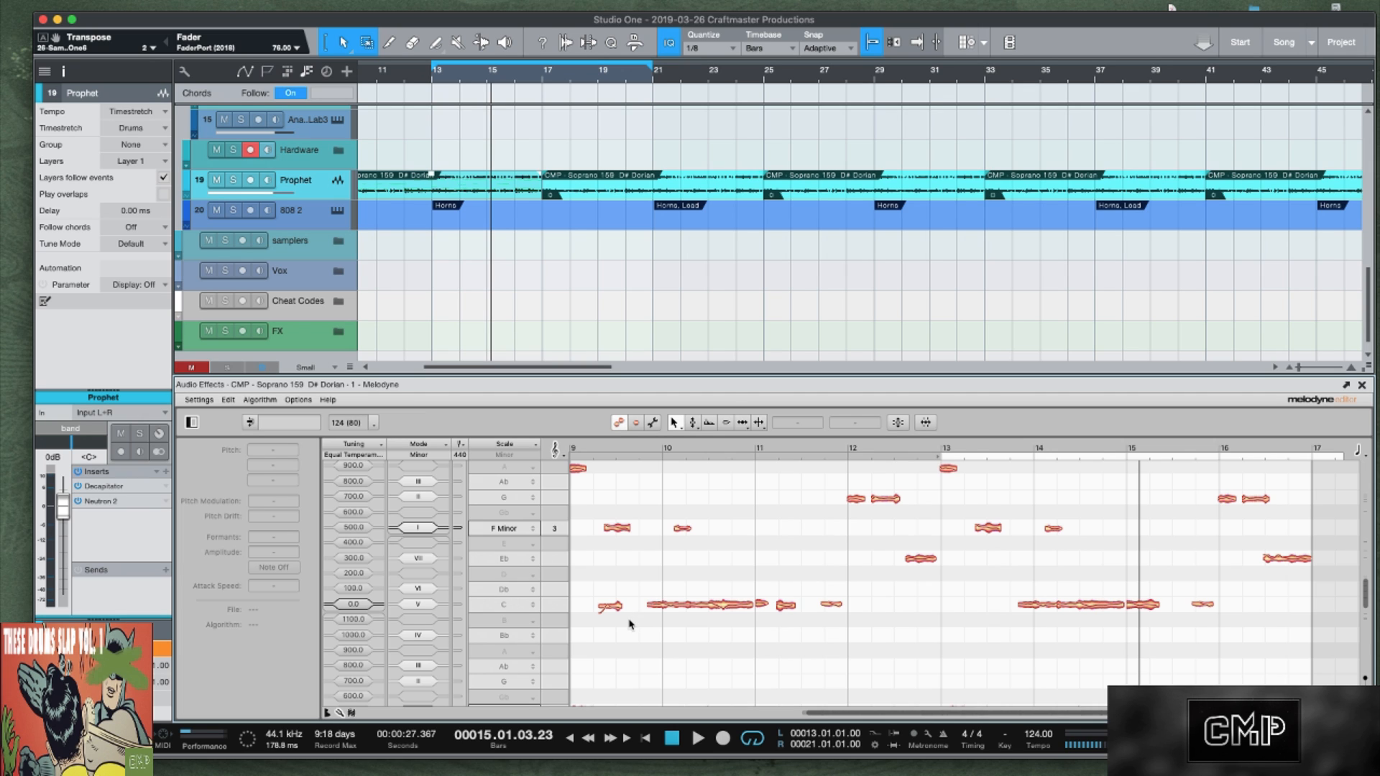
scroll(630, 624, "down", 6)
scroll(627, 619, "up", 4)
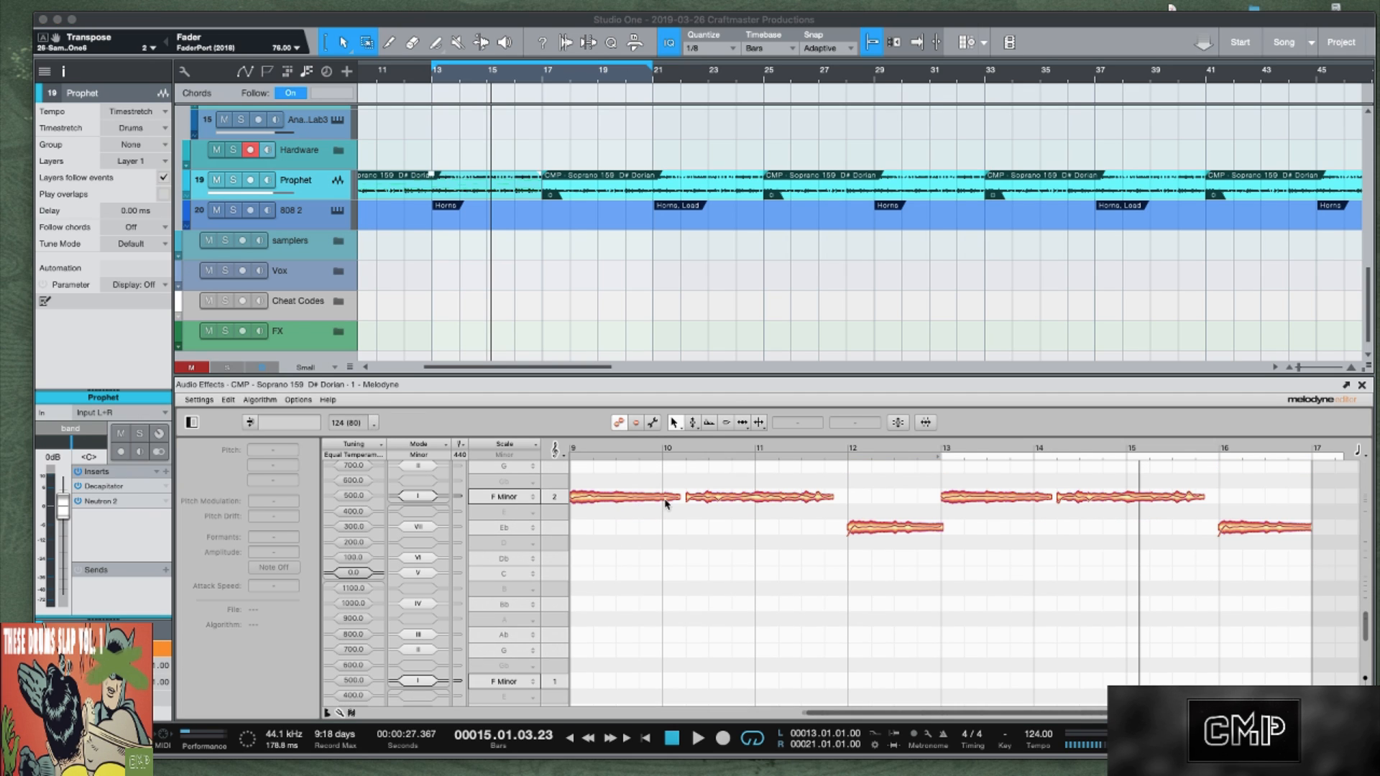
scroll(644, 493, "up", 1)
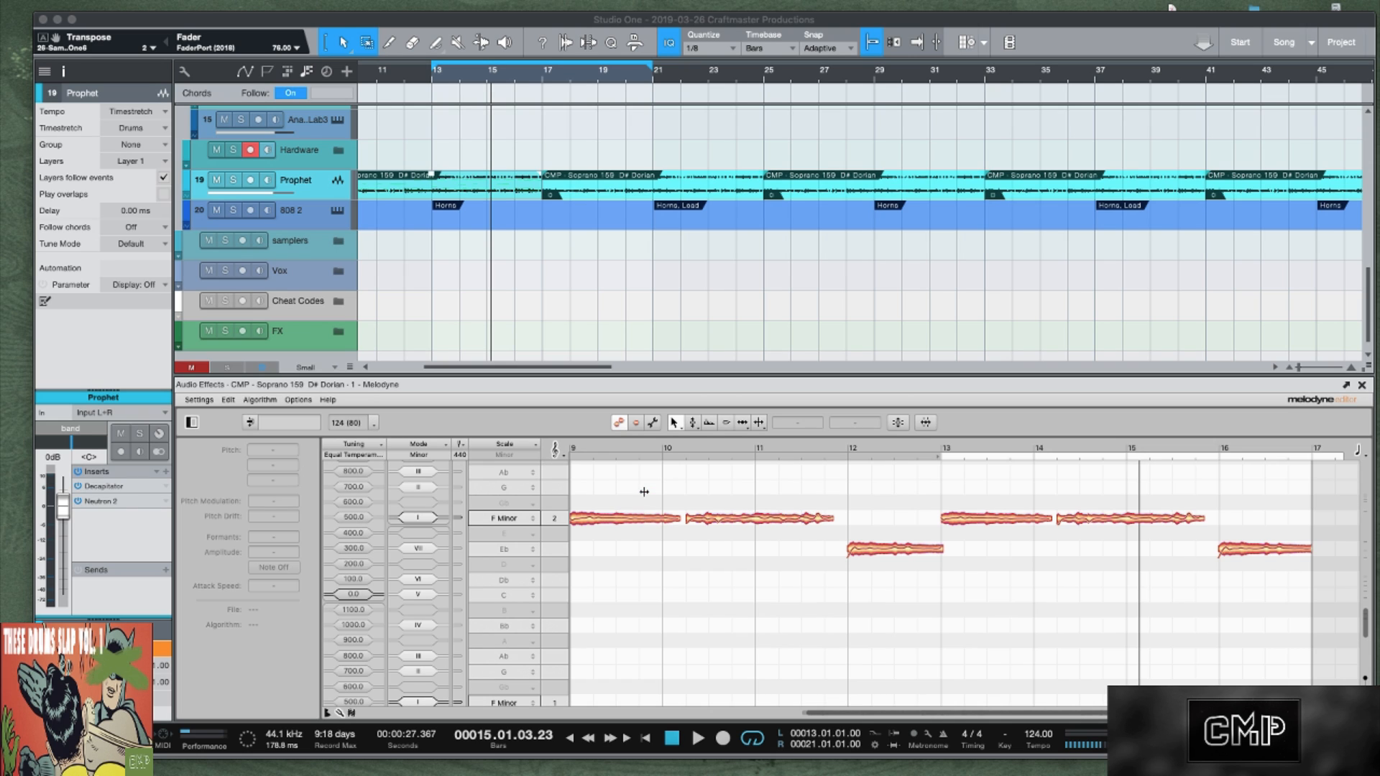
scroll(622, 550, "down", 5)
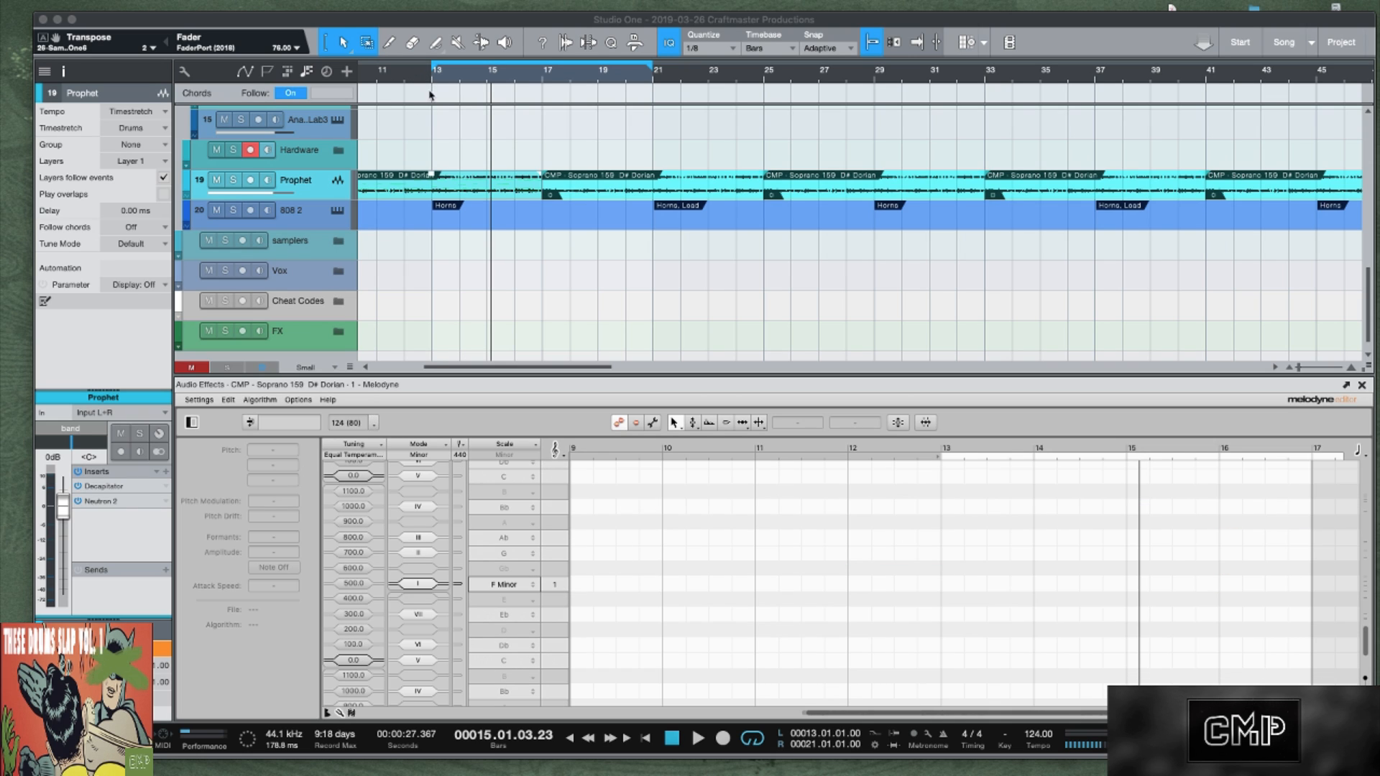
scroll(467, 102, "down", 8)
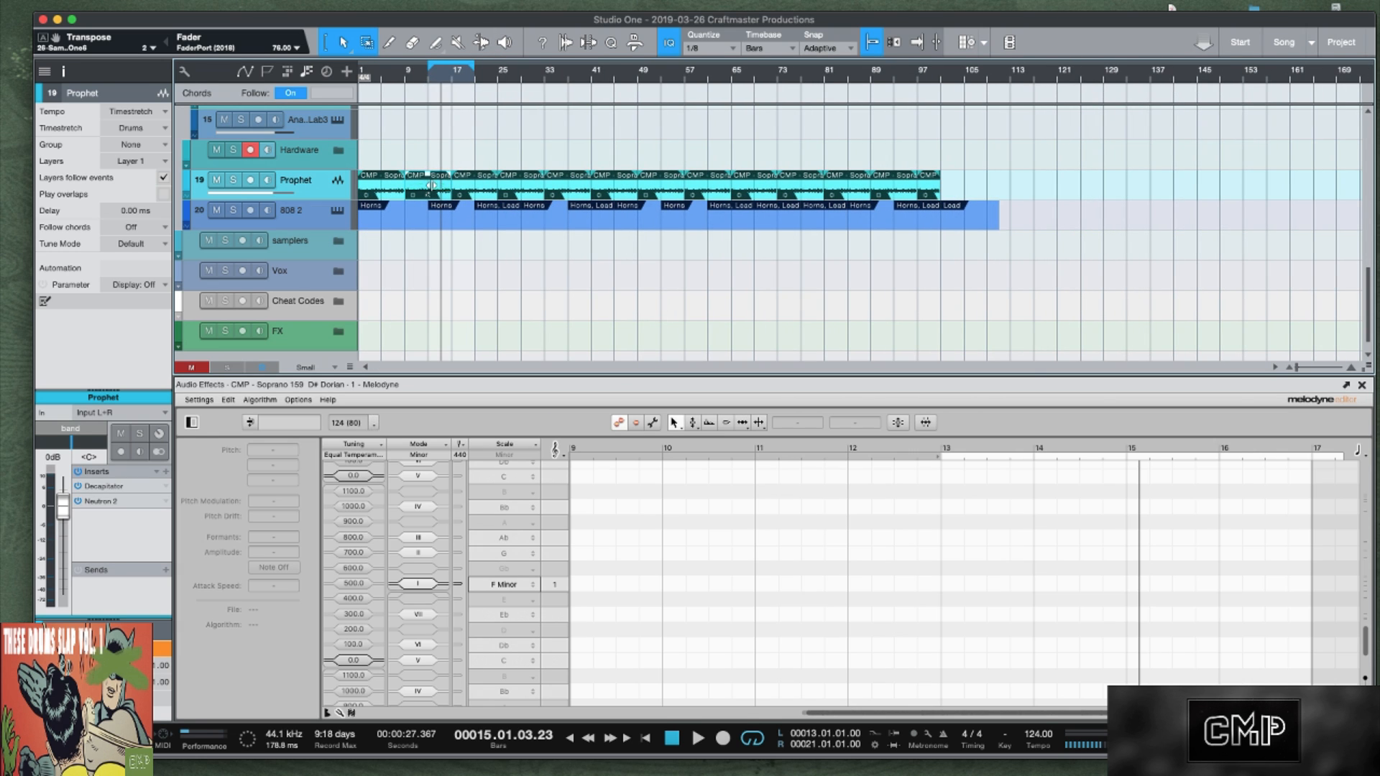
double_click(431, 185)
scroll(443, 177, "up", 10)
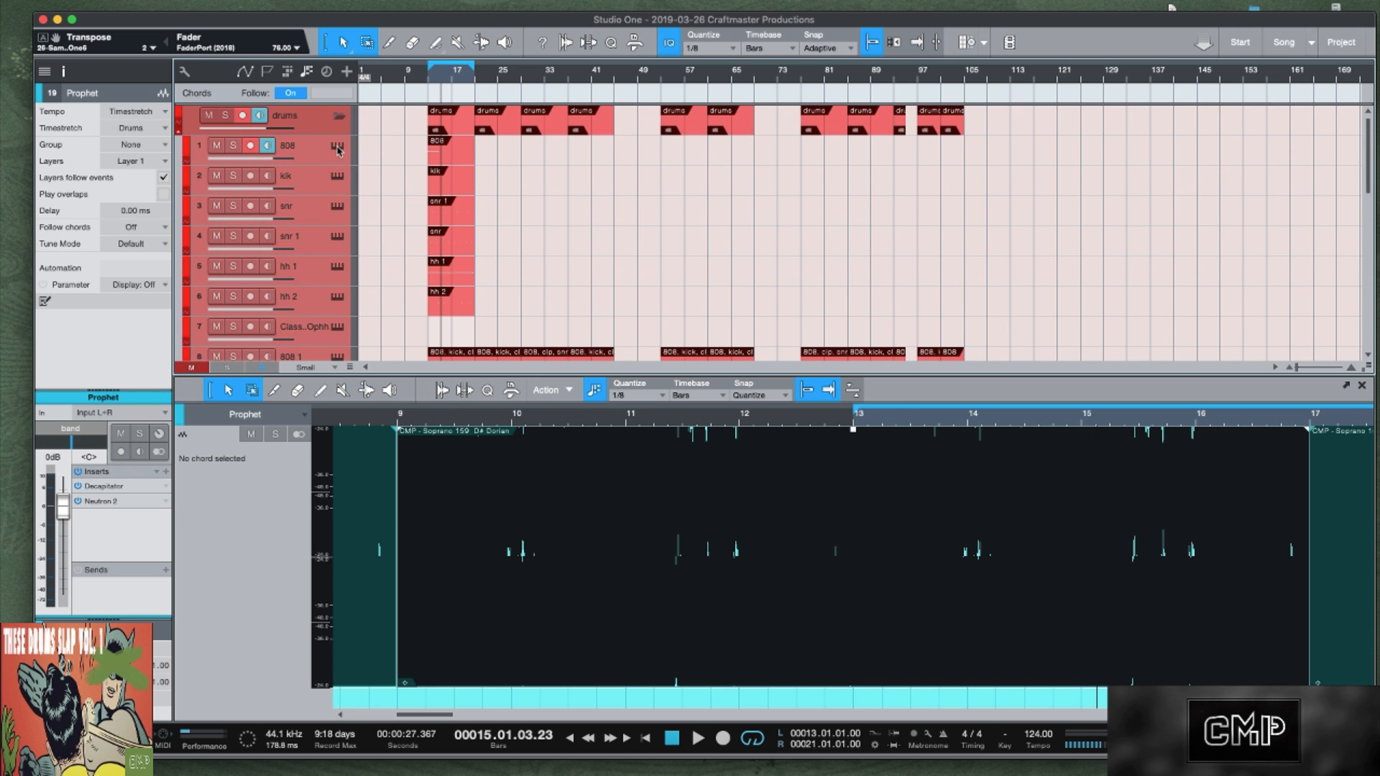
Open the 808 track's clip in the note editor, move all its notes to F# 3 and audition them with the loop.
left_click(337, 147)
left_click(899, 89)
left_click(457, 153)
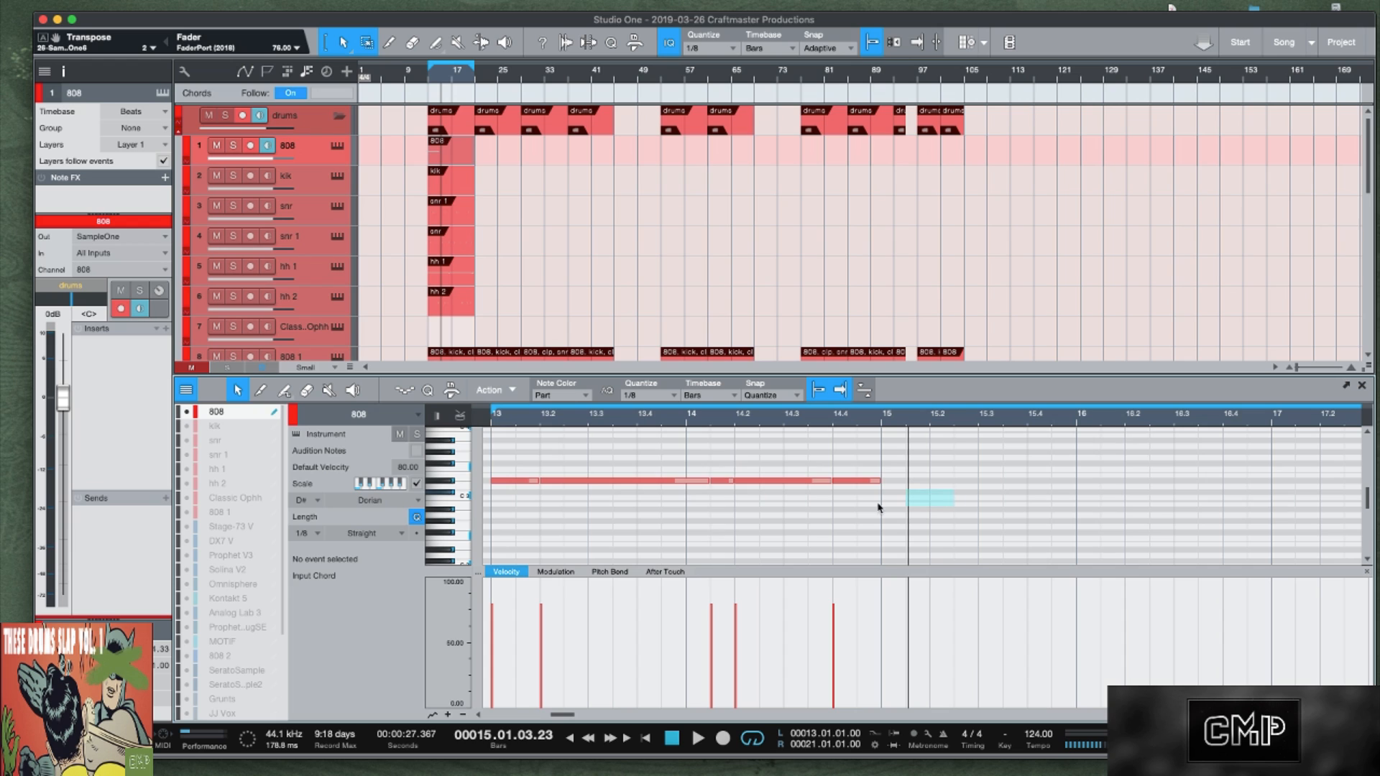
left_click_drag(878, 507, 517, 464)
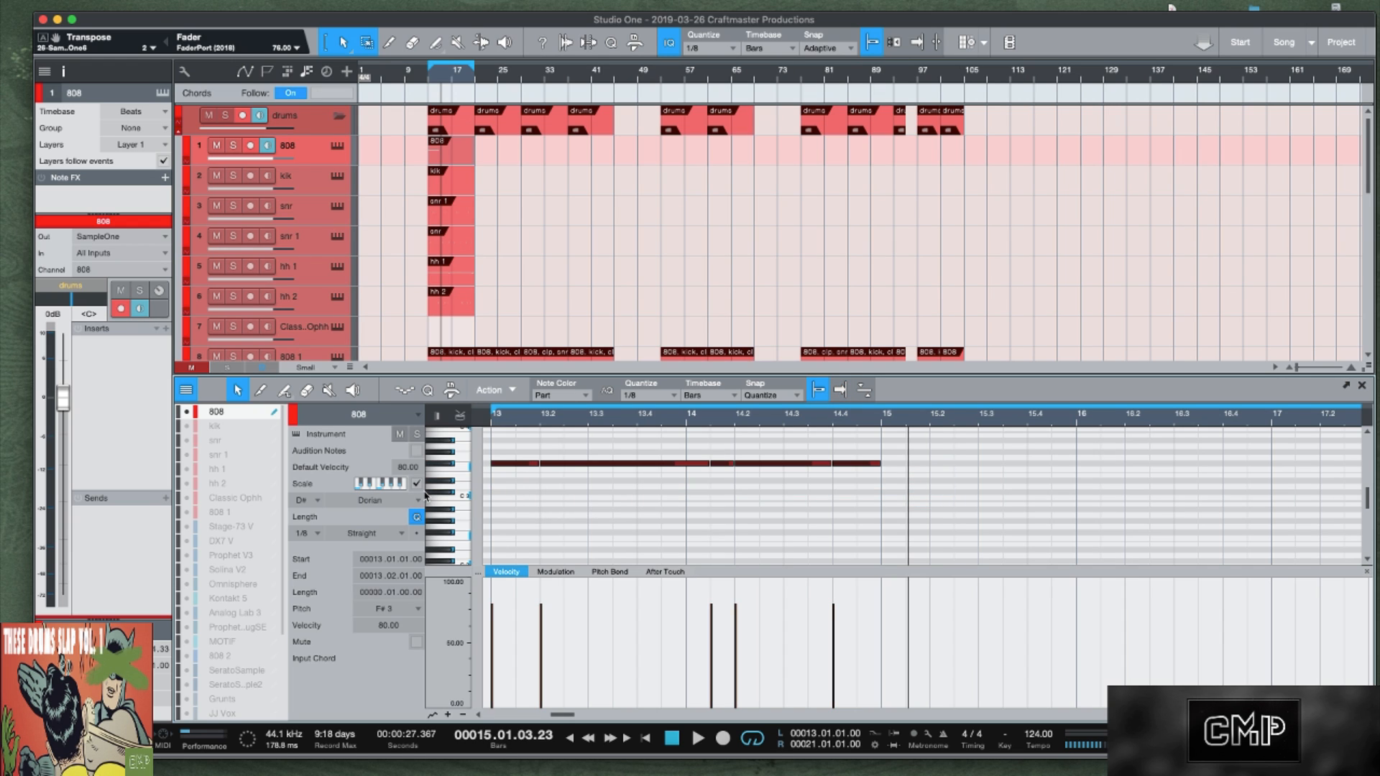
key("space")
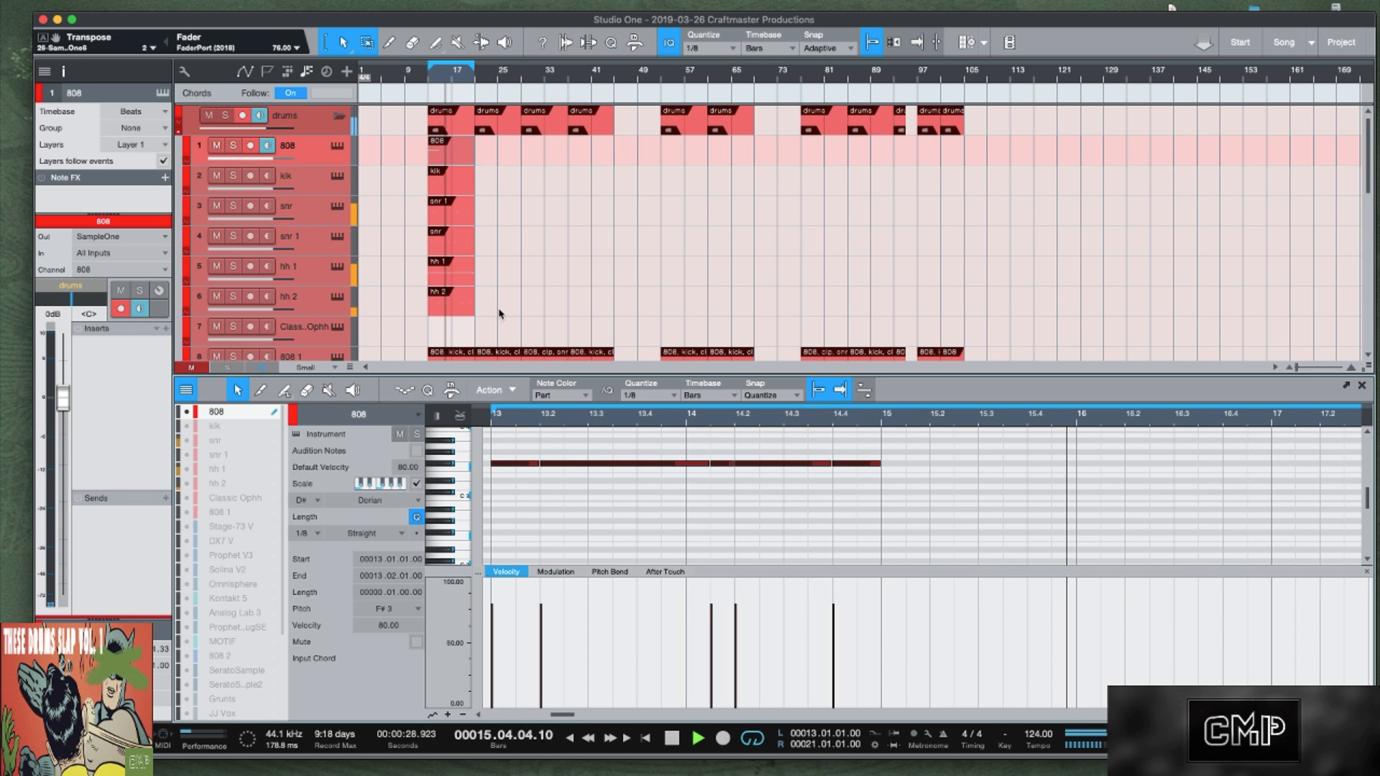
left_click(492, 420)
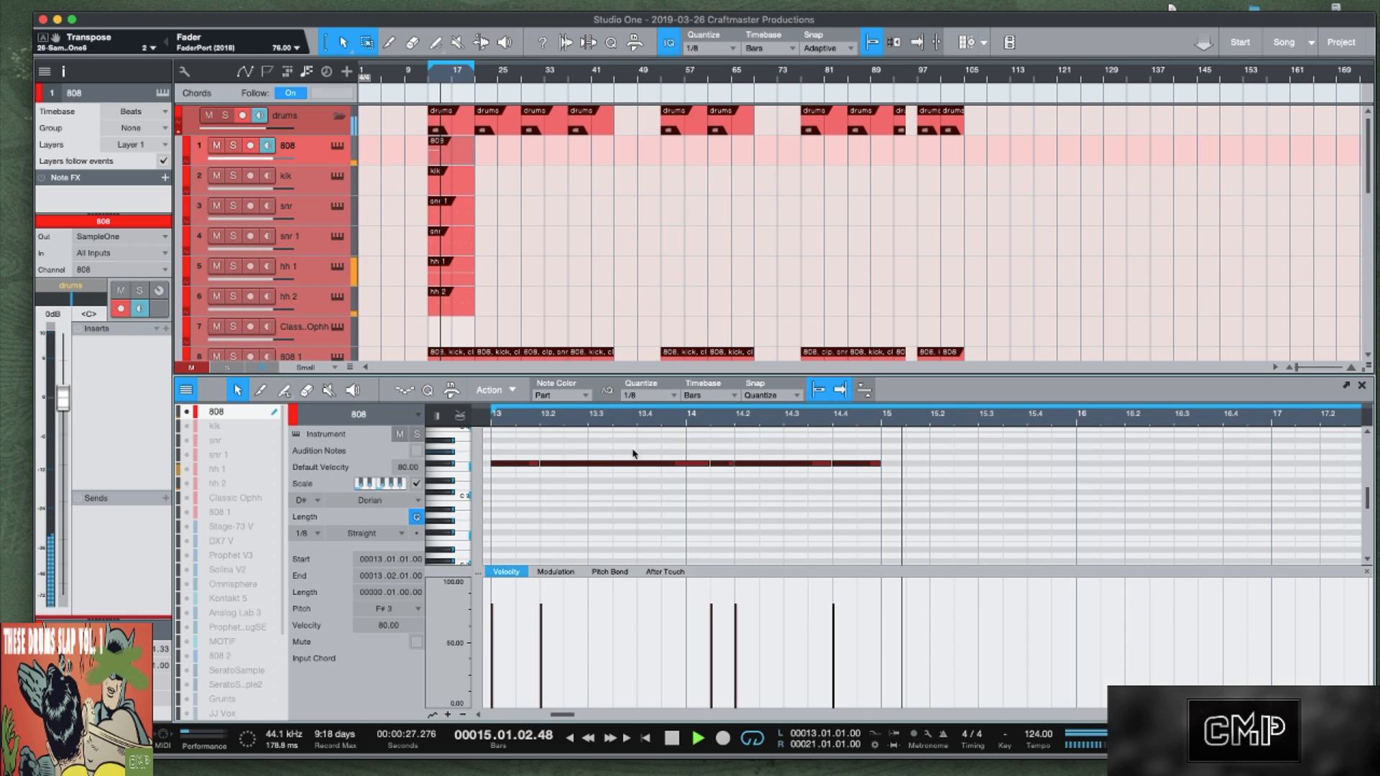
key("space")
key("space")
scroll(596, 487, "up", 2)
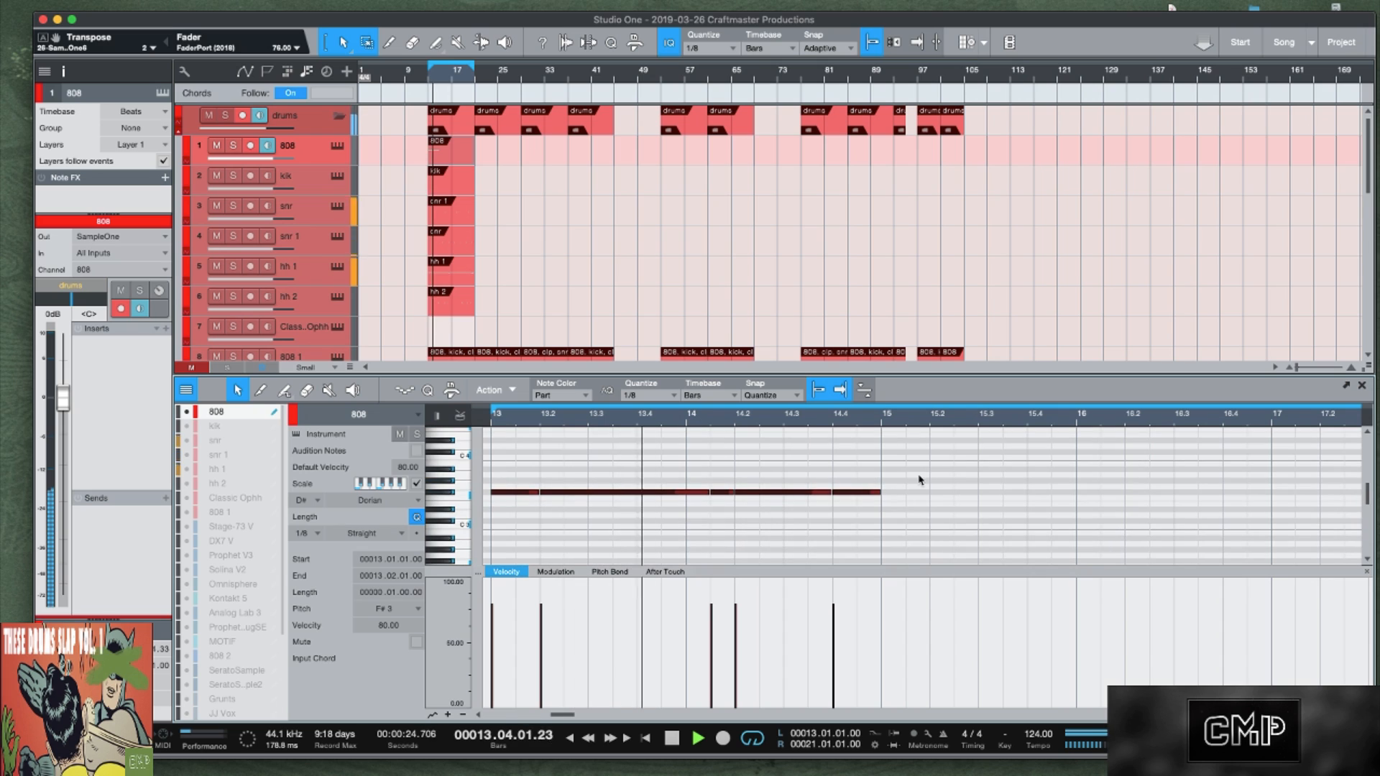
key("space")
Raise the 808 note at 14.01.03 an octave to F# 4 and move the note at 14.04.01 to C 4.
left_click(724, 493)
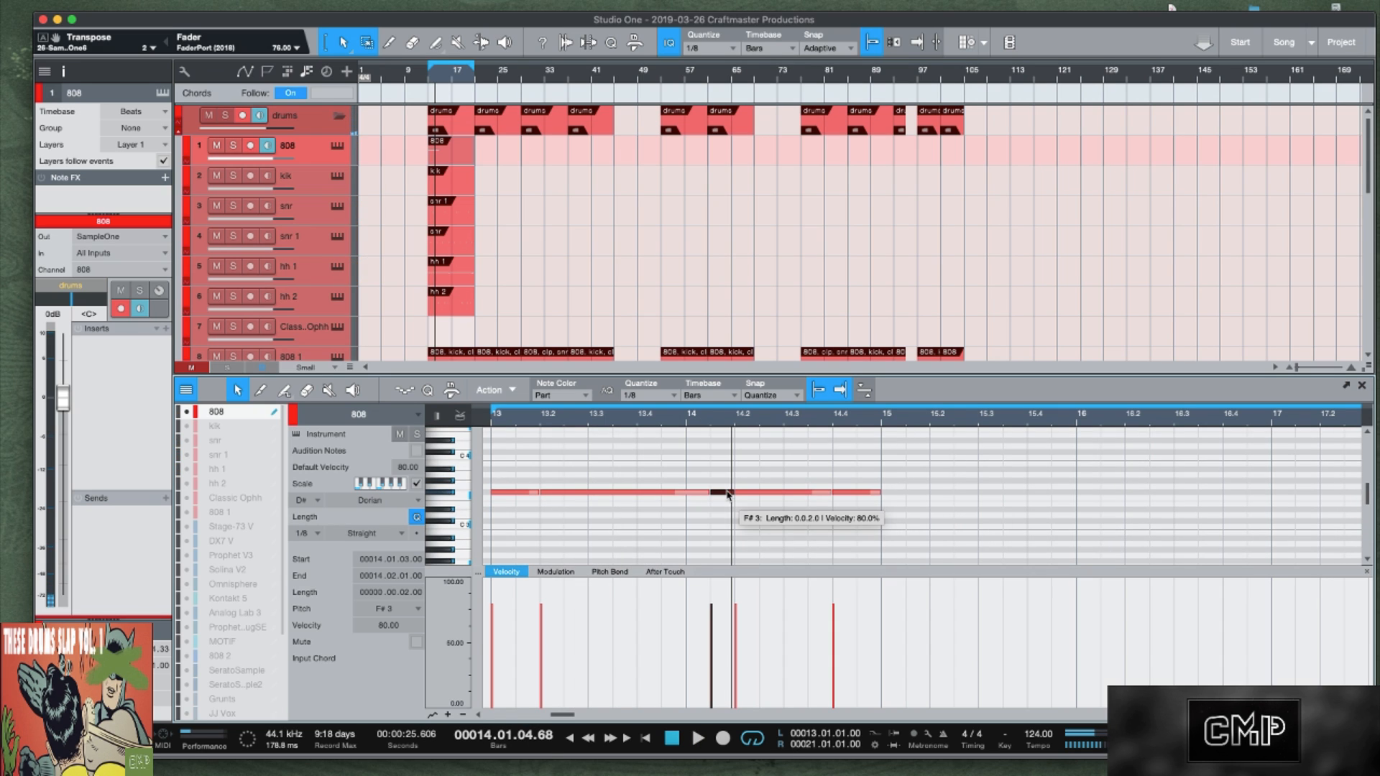
key("shift+Up")
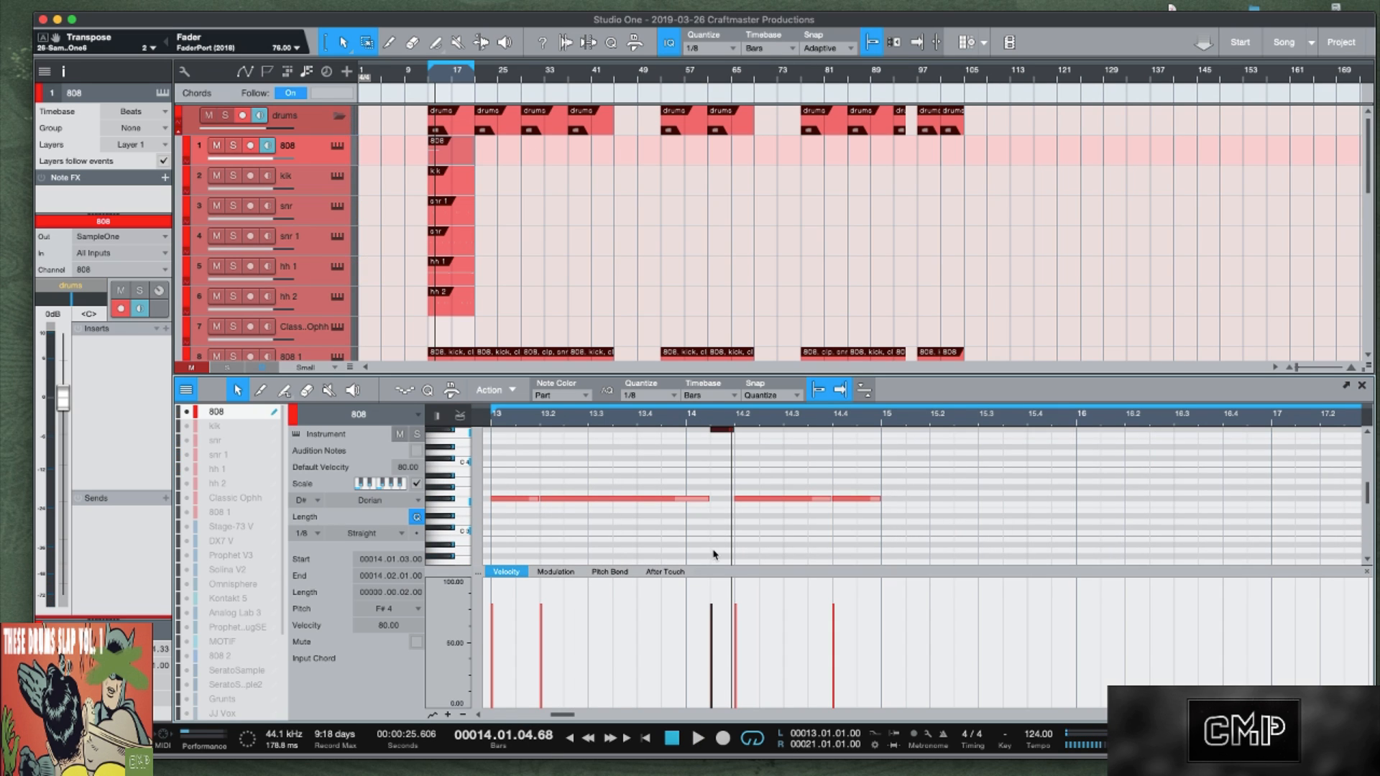
key("space")
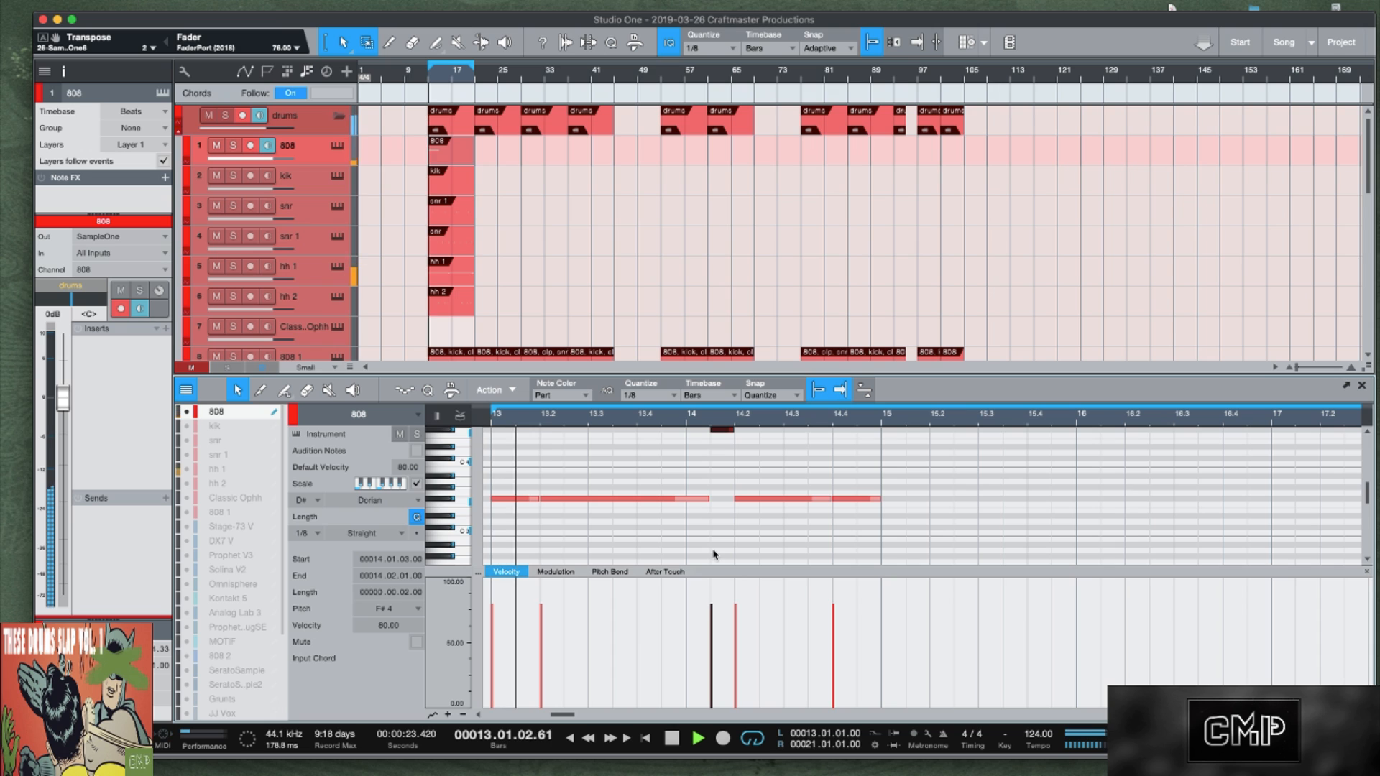
left_click(861, 499)
left_click_drag(863, 501, 865, 466)
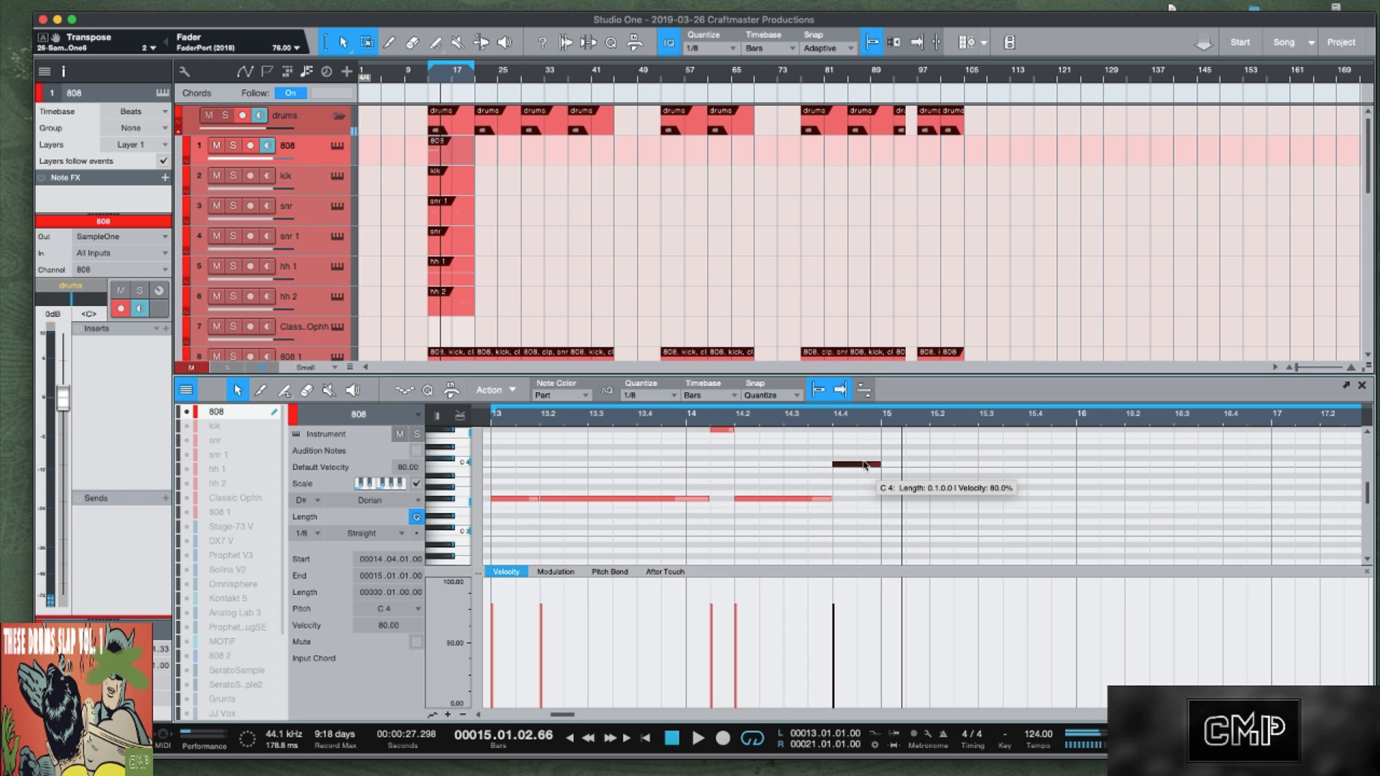
Play the pattern, then add F# 3 808 notes at 15.01.01 and 15.02.01, extending the second to 16.01.01.
left_click_drag(880, 545, 486, 429)
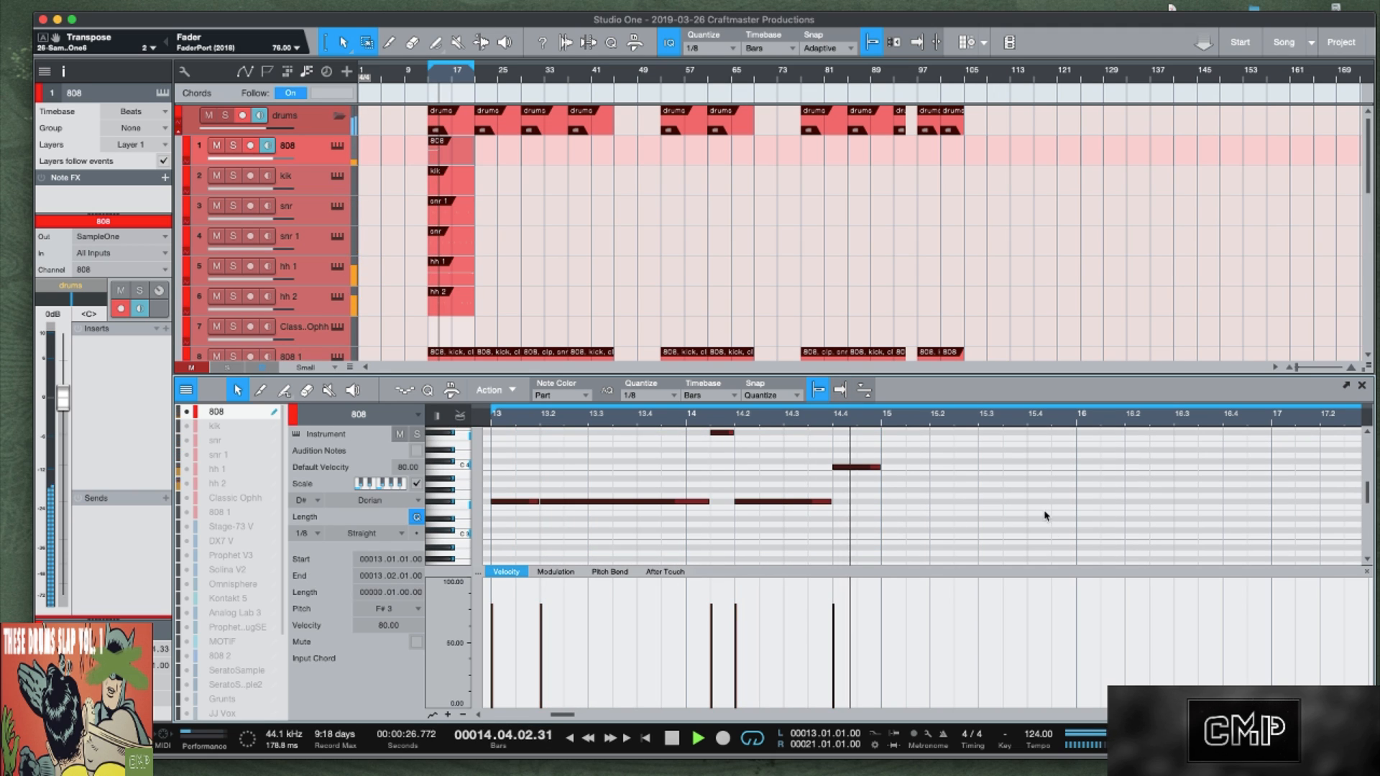
key("space")
left_click(888, 504)
left_click_drag(888, 504, 1068, 508)
key("KP_1")
key("space")
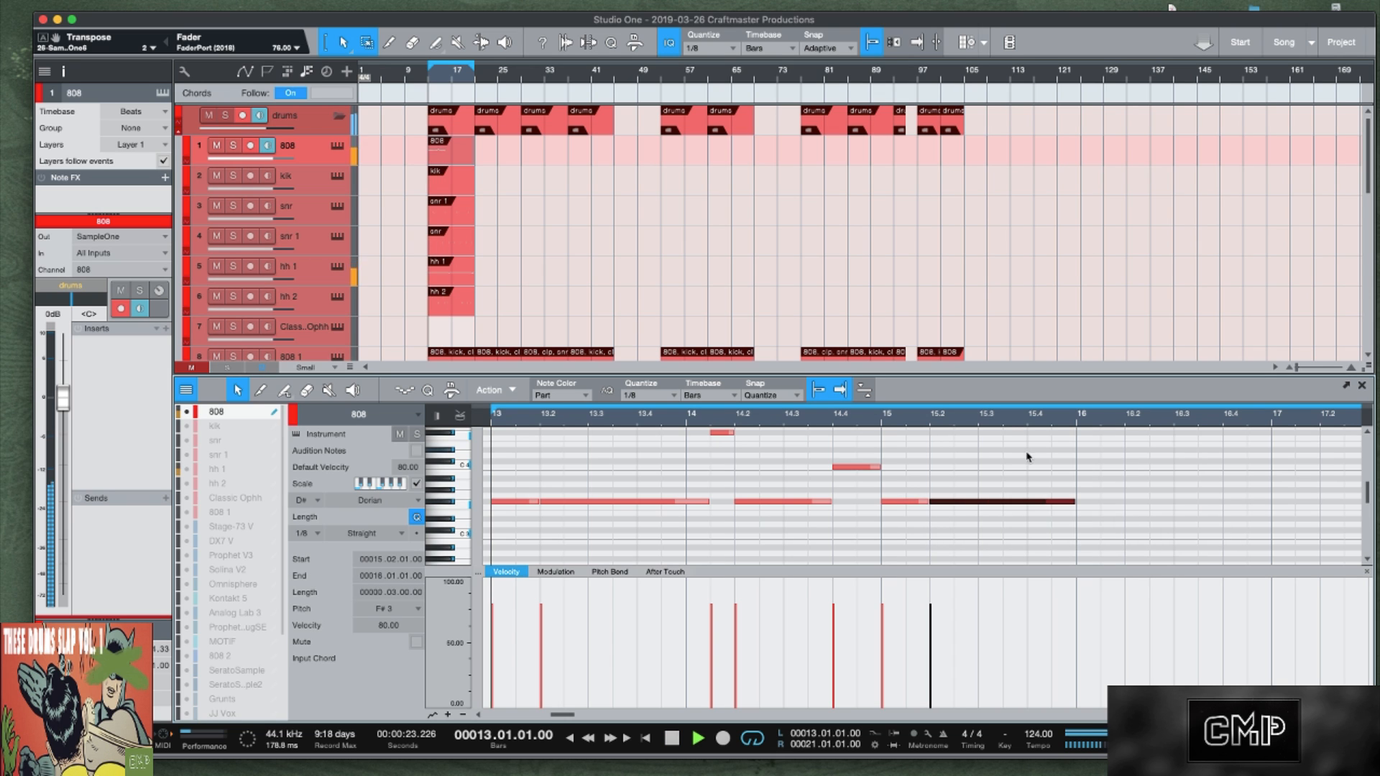
Add an F 3 808 note at 16.01.01 and shorten its end to 16.04.01.
left_click_drag(1004, 423, 903, 419)
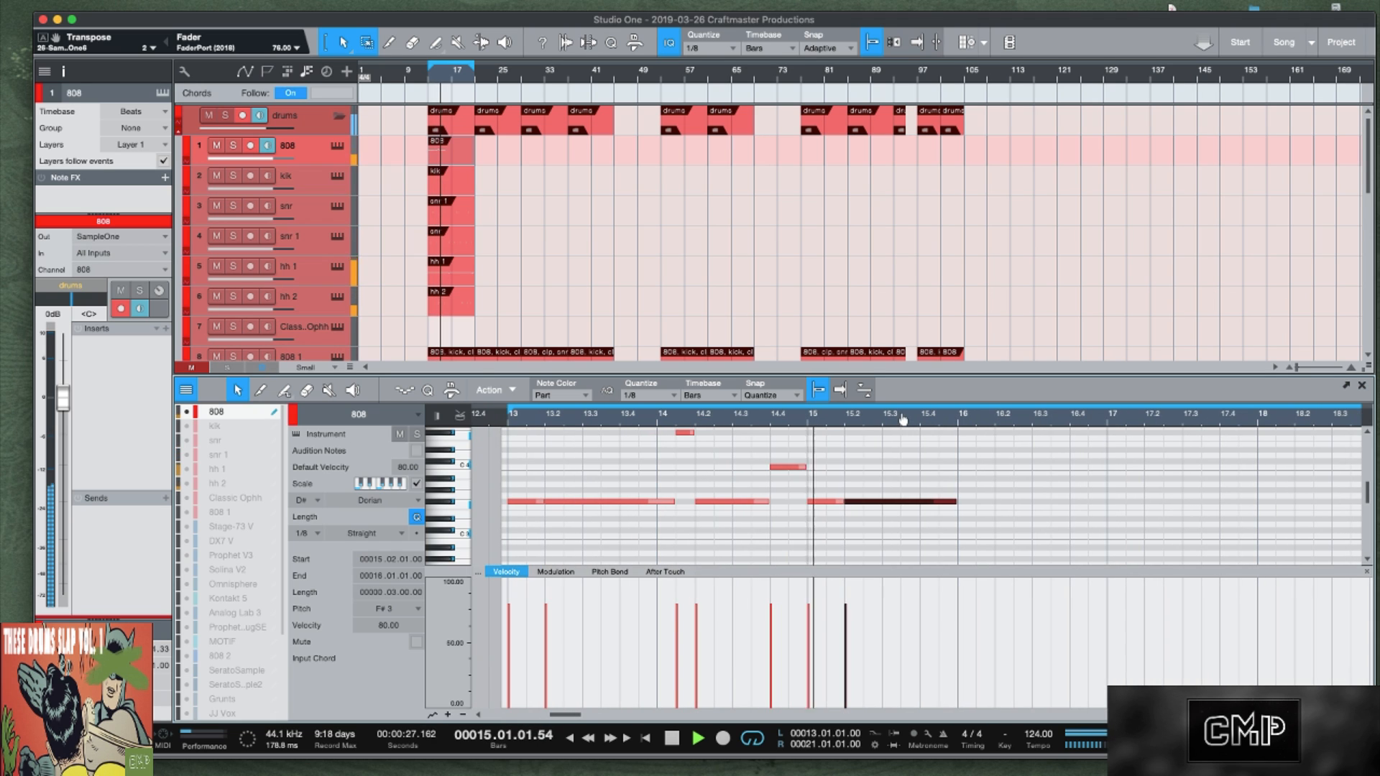
key("space")
double_click(963, 509)
left_click_drag(974, 509, 1099, 512)
key("space")
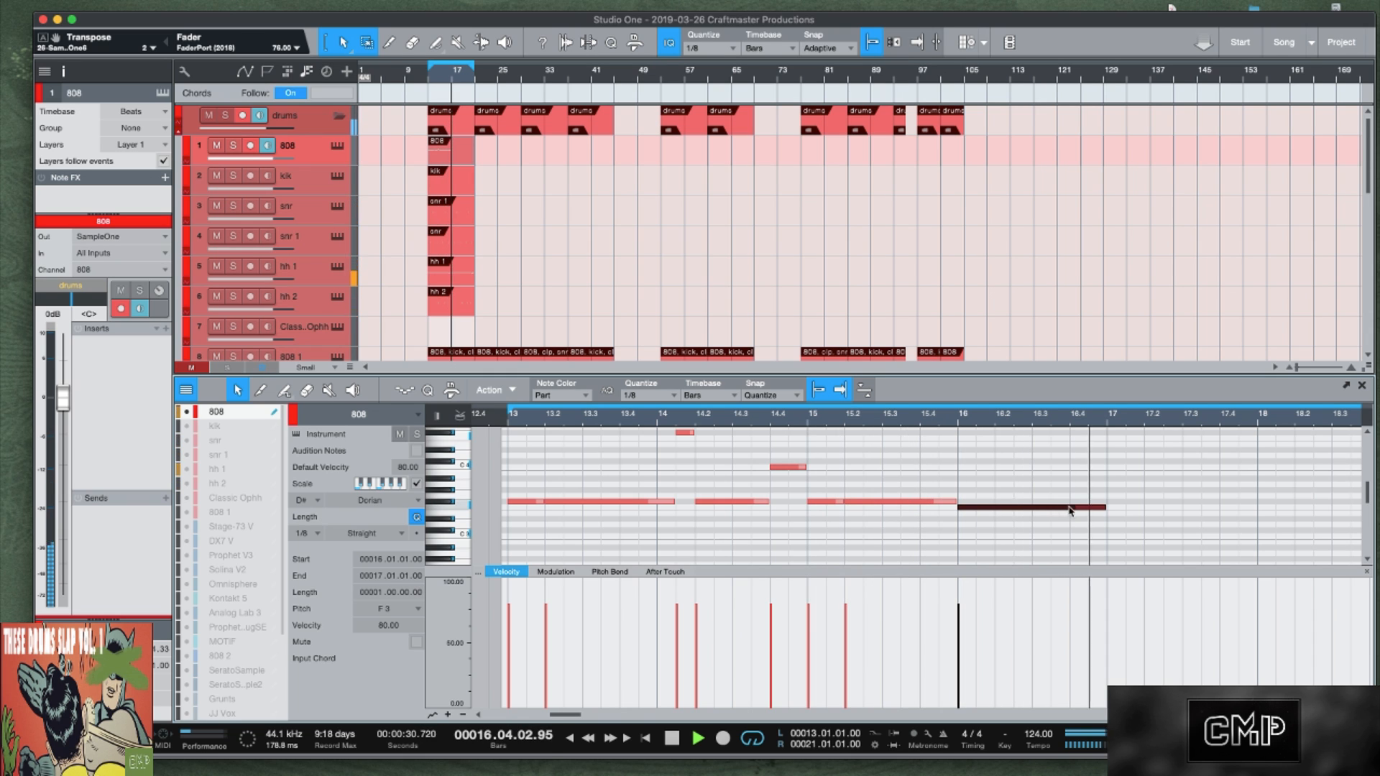
key("space")
left_click_drag(1107, 517, 1071, 518)
Add a C 4 note from 16.04.01 to 17.01.01 and an F 4 note from 16.03.03 to 16.04.01, and play the bassline.
left_click(1073, 468)
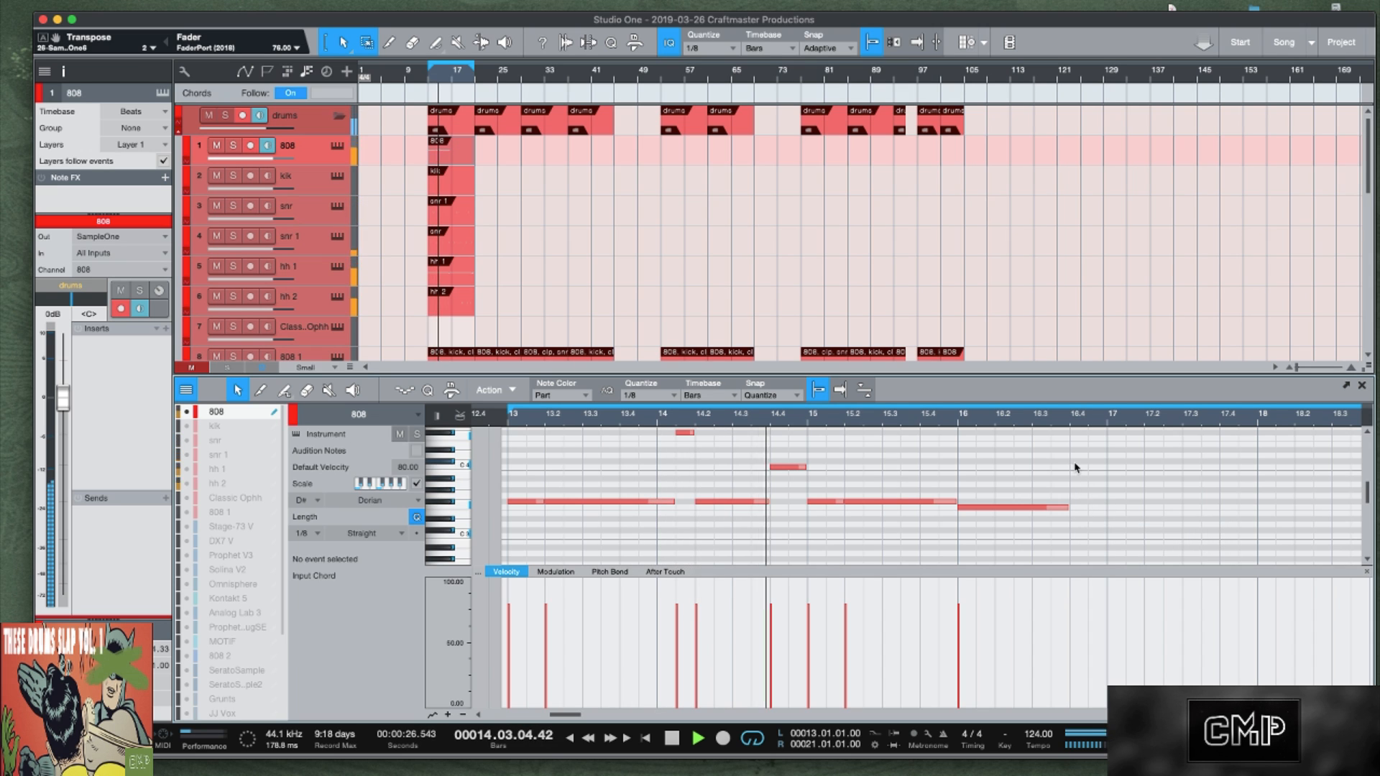
left_click_drag(1084, 468, 1105, 478)
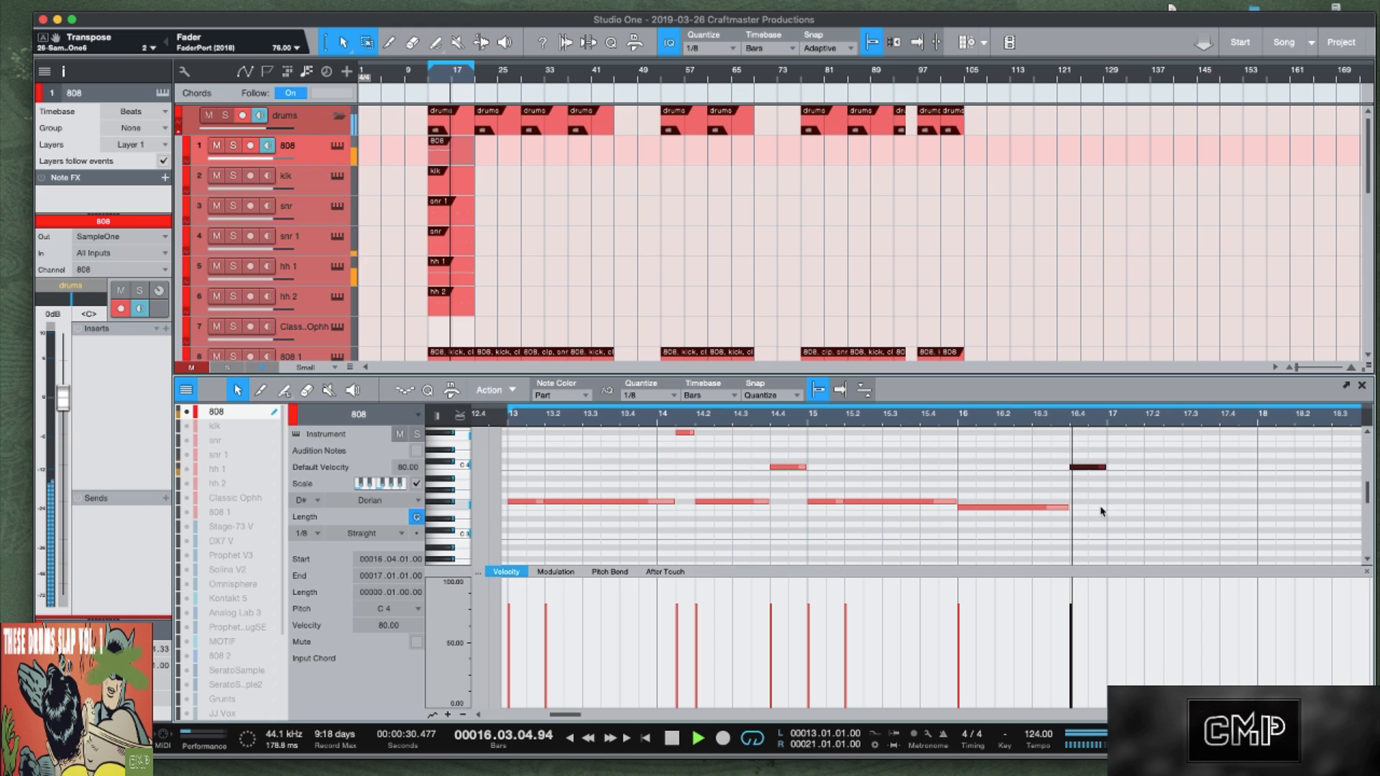
left_click(1053, 508)
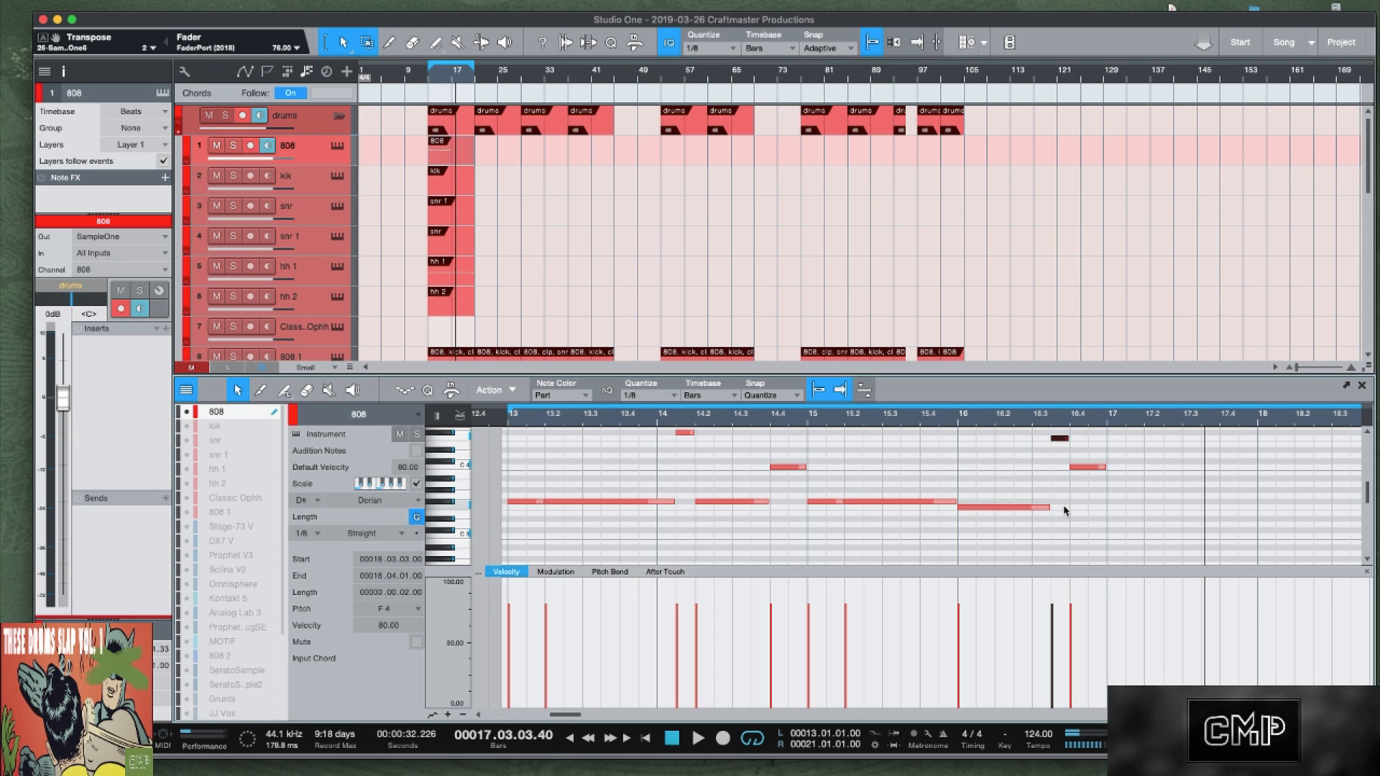
key("space")
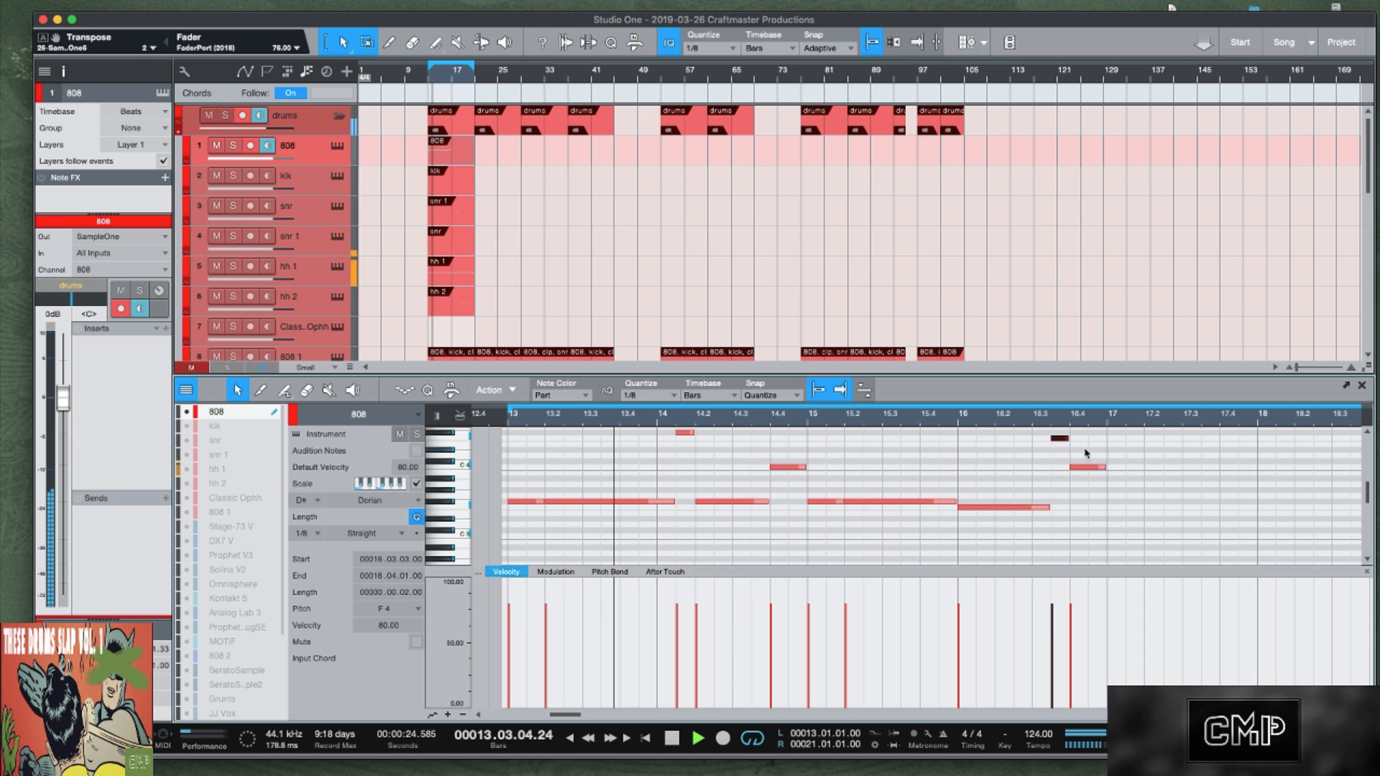
scroll(1068, 418, "down", 4)
scroll(1068, 418, "up", 1)
scroll(1089, 539, "up", 3)
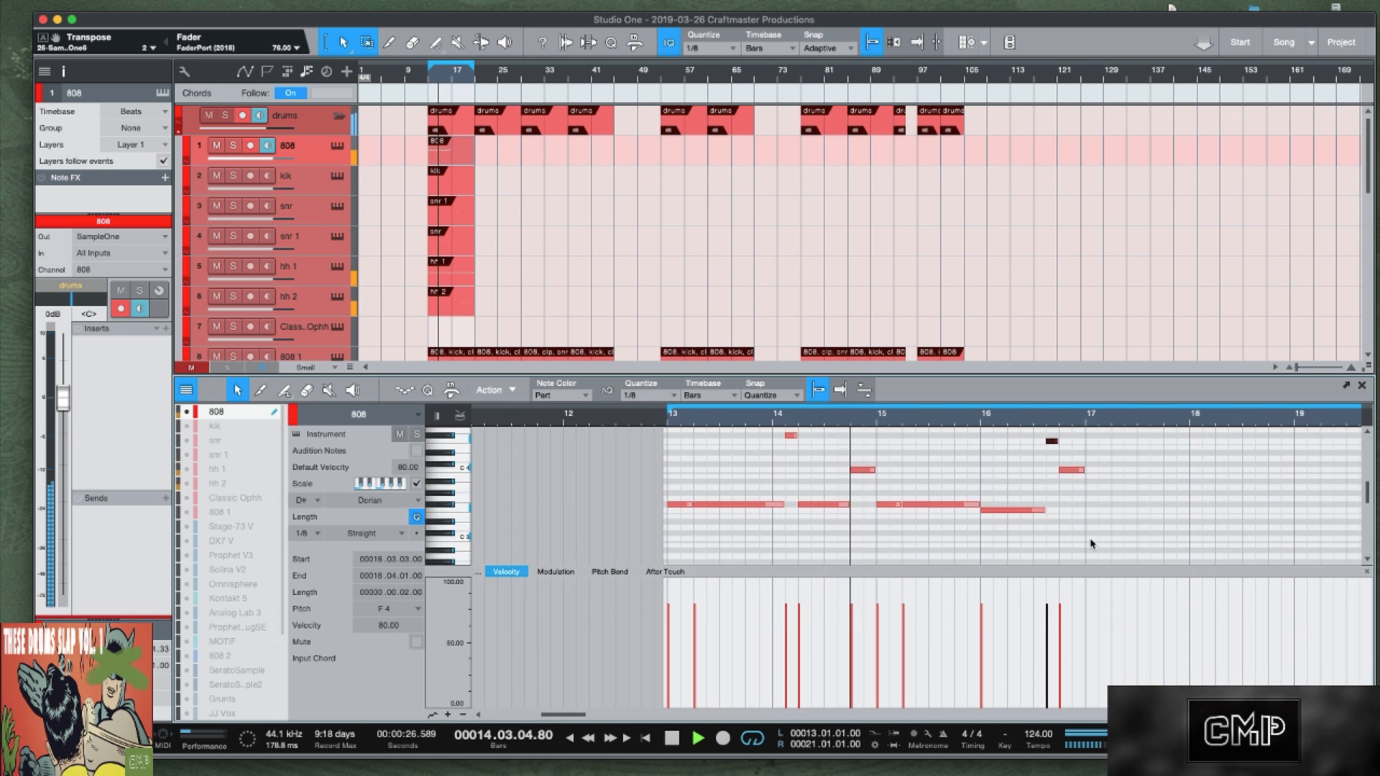
scroll(1091, 544, "down", 3)
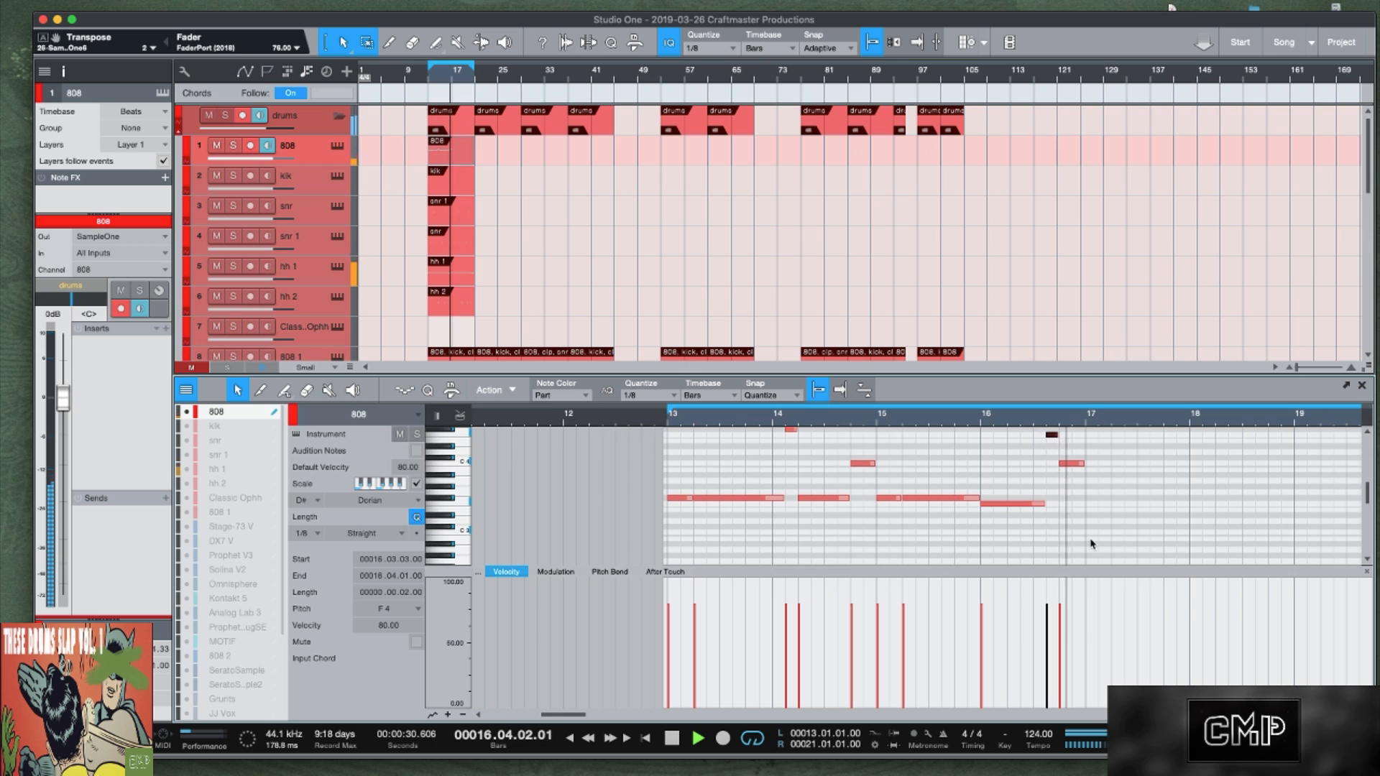
Stop playback and duplicate the complete four-bar 808 pattern from bar 13 to bar 17.
key("space")
left_click_drag(1081, 508, 698, 426)
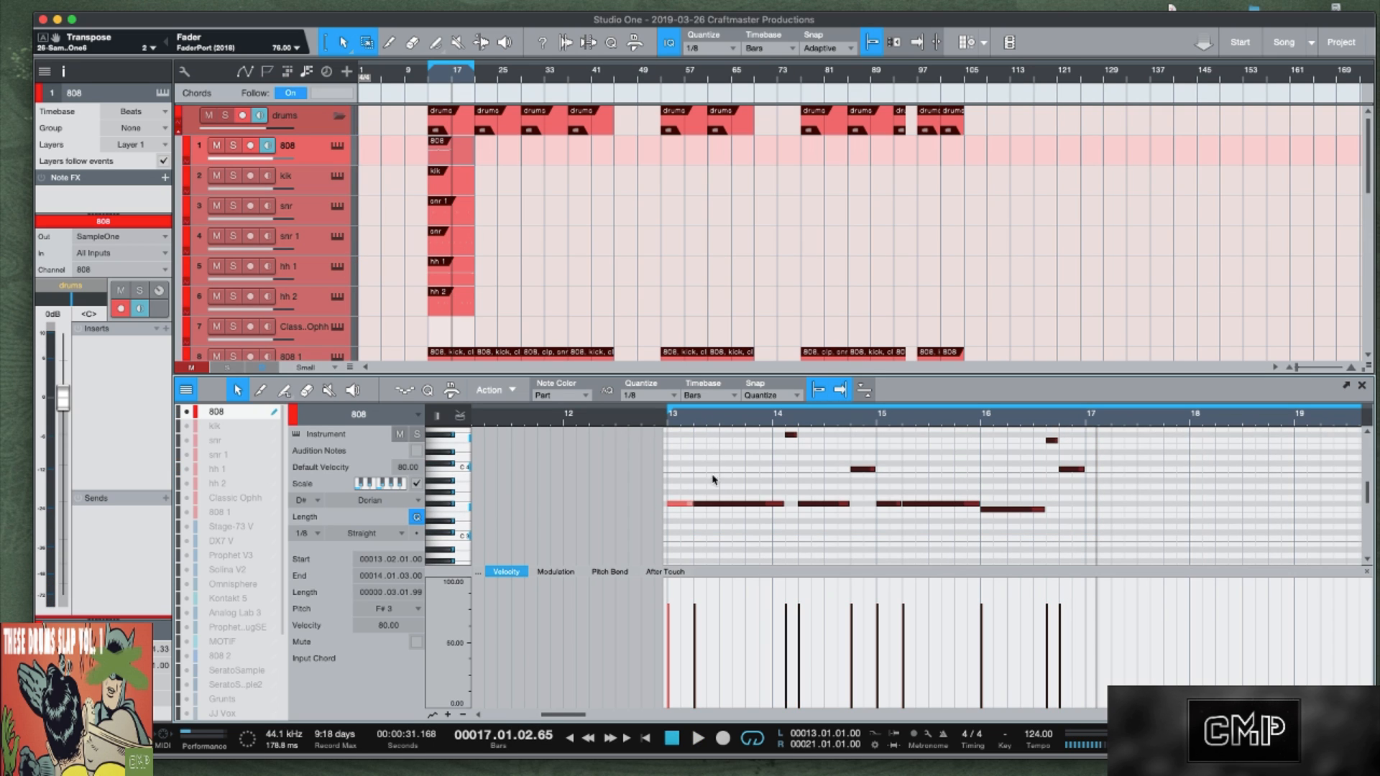
key("d")
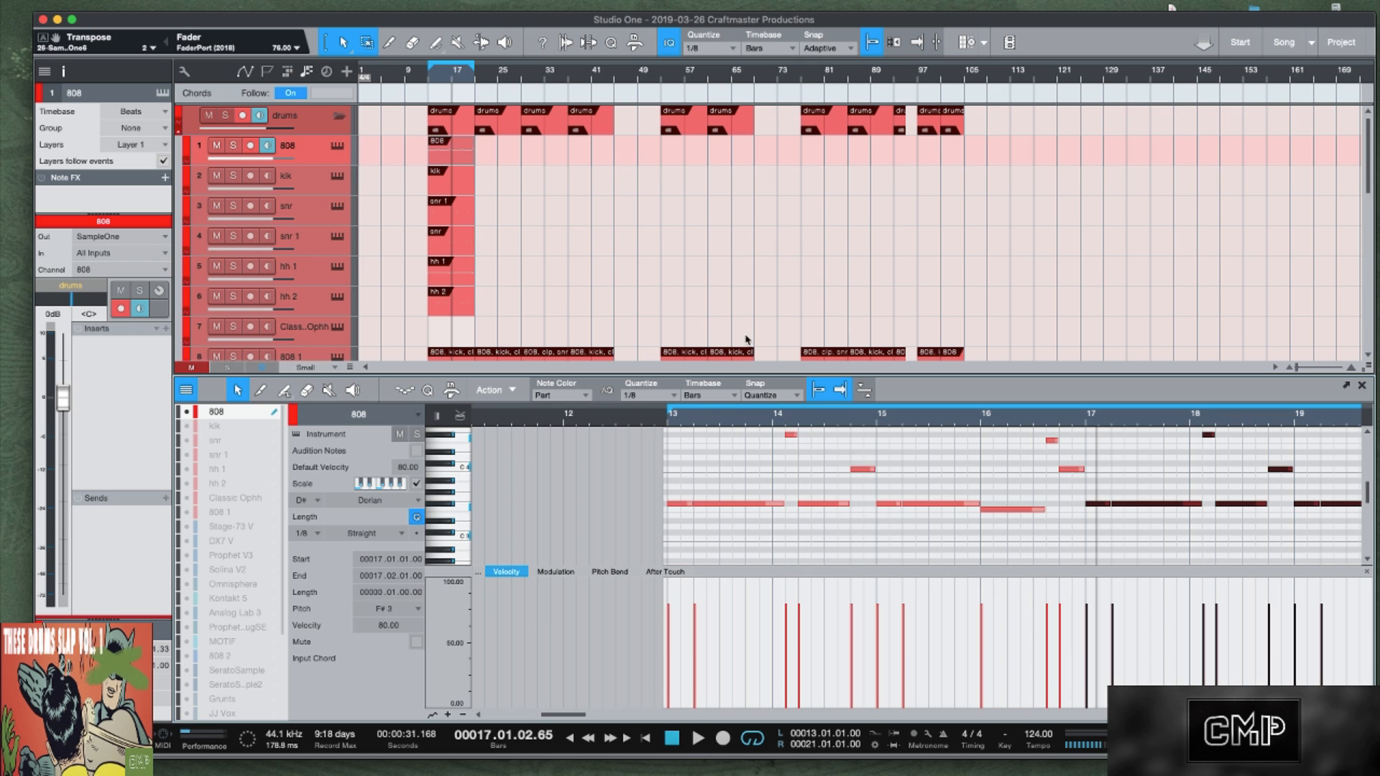
Select the 808, kik, snr and hh clips of bars 13–20 together and copy them to bars 21, 29, 37 and 53.
scroll(509, 236, "down", 1)
scroll(509, 236, "up", 1)
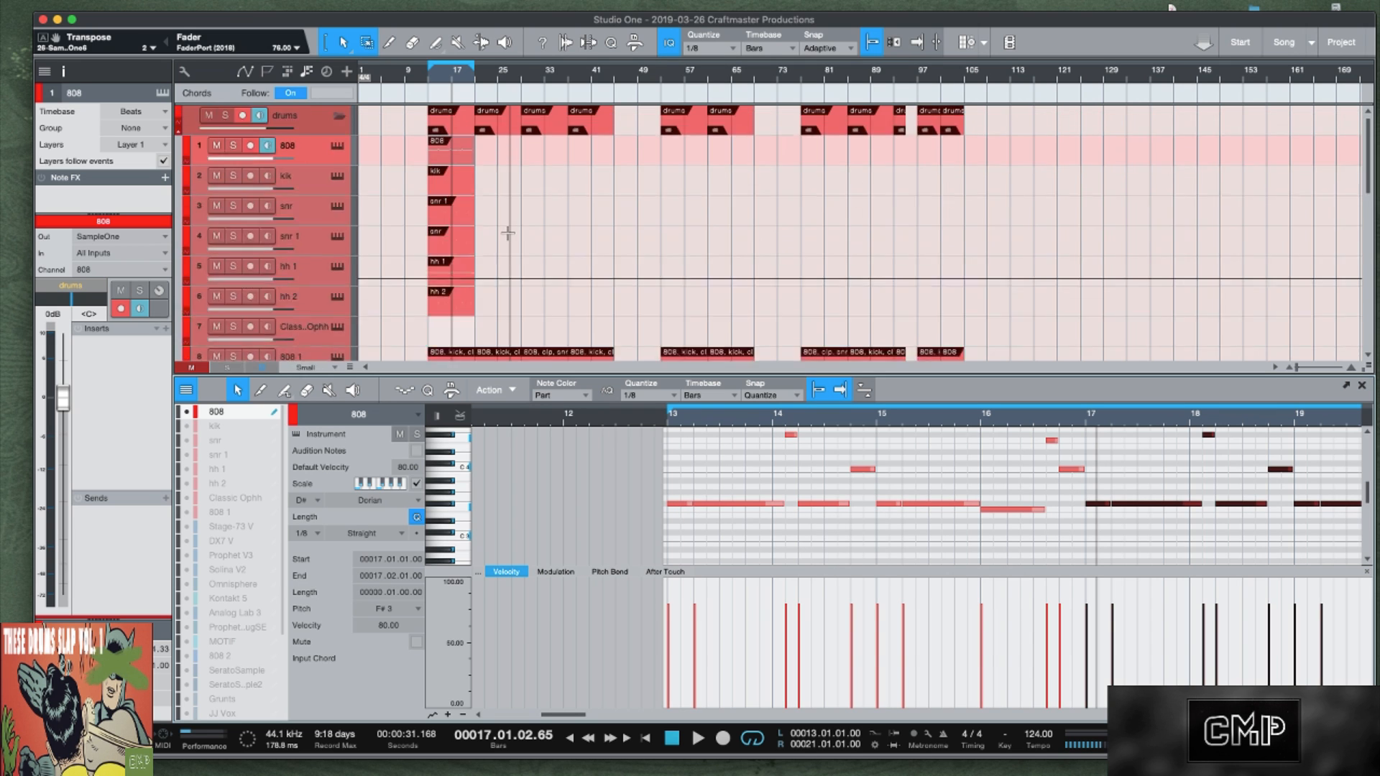
scroll(509, 236, "down", 2)
scroll(509, 236, "up", 3)
scroll(509, 236, "down", 2)
scroll(495, 184, "down", 1)
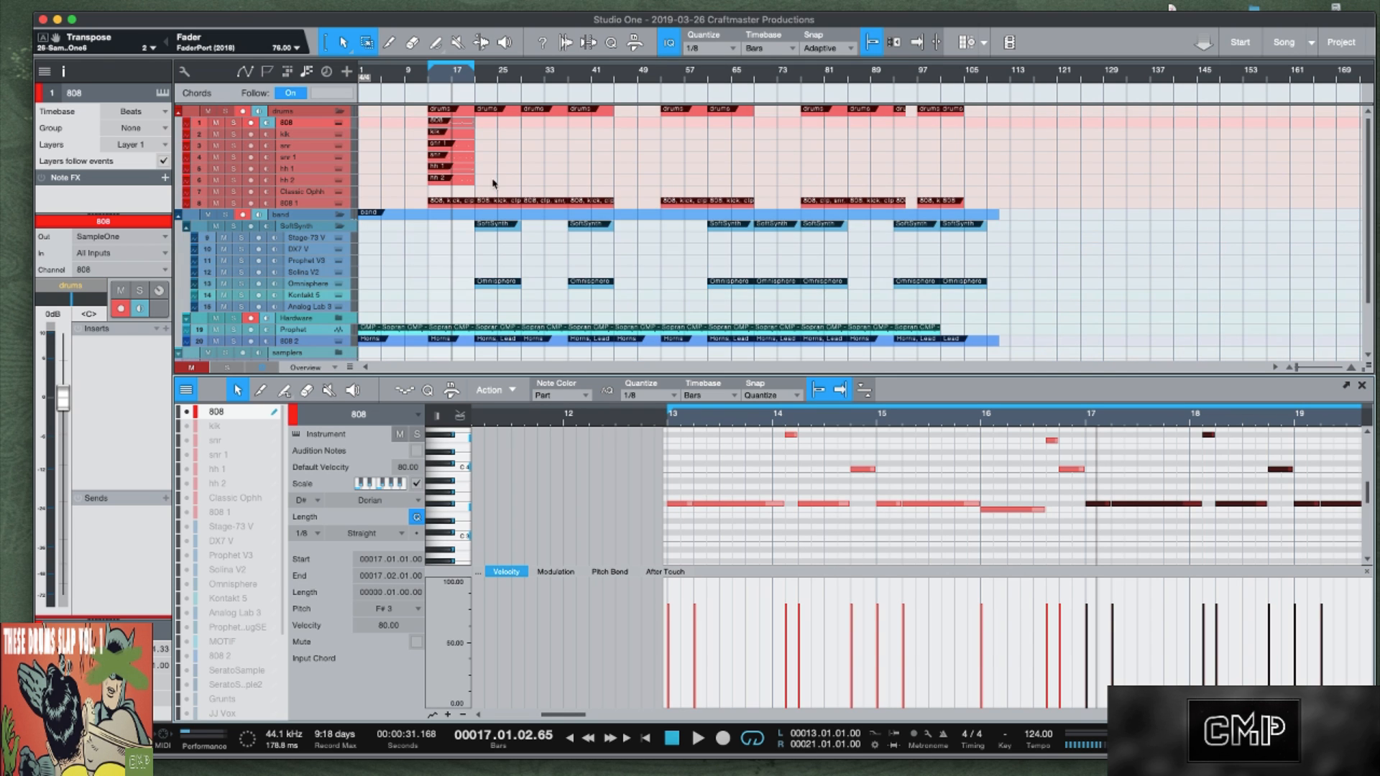
left_click_drag(514, 182, 418, 126)
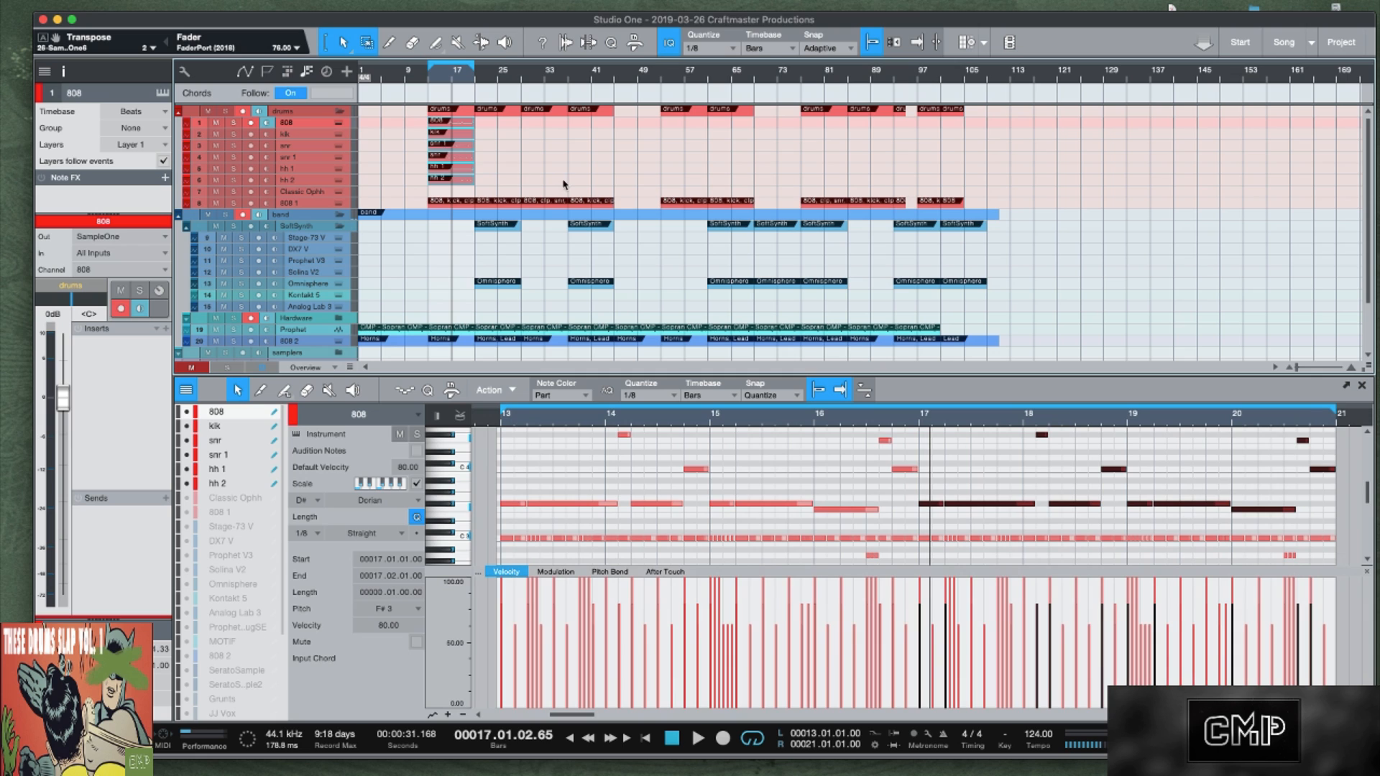
key("d")
left_click_drag(511, 125, 685, 127)
key("d")
key("d")
key("d")
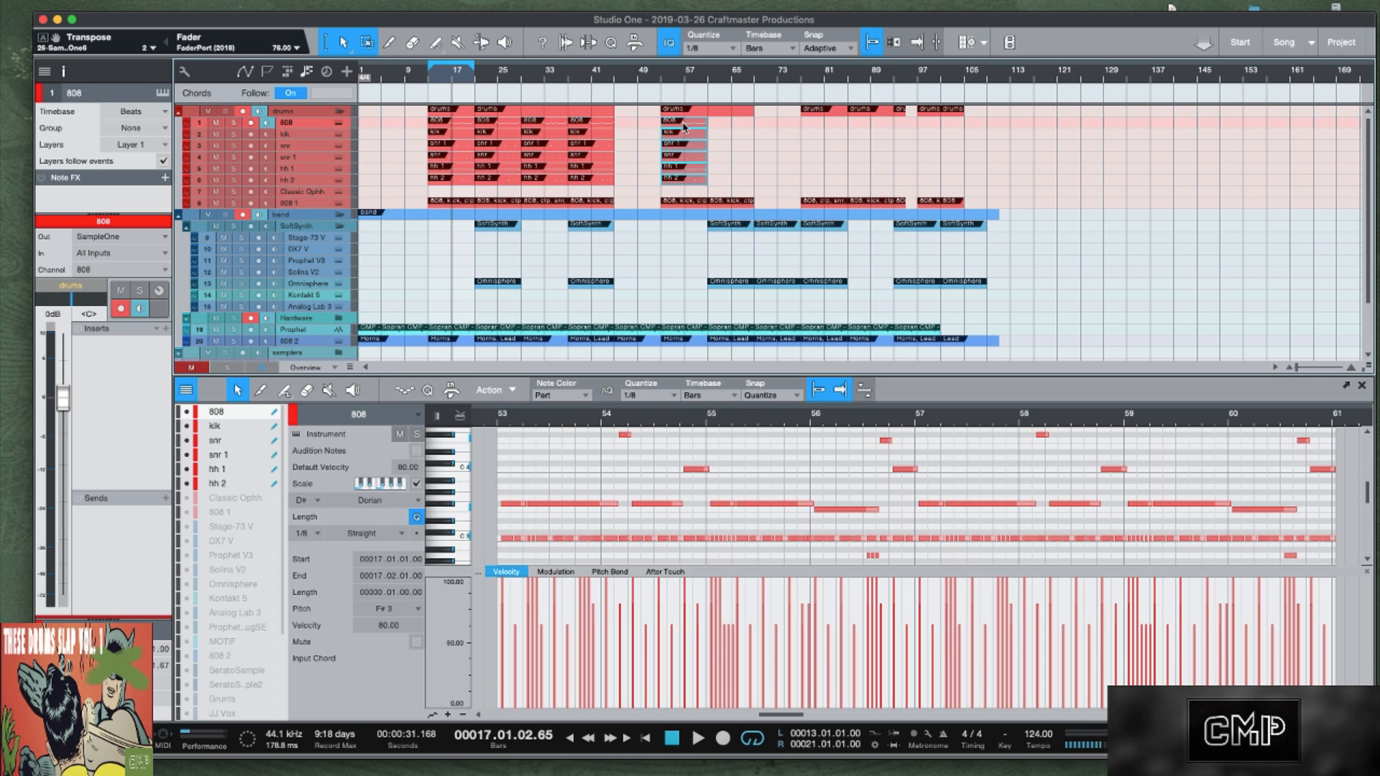
Copy the stack of drum clips to bars 61, 77, 85 and 93, matching the sections of the 808 1 track.
key("d")
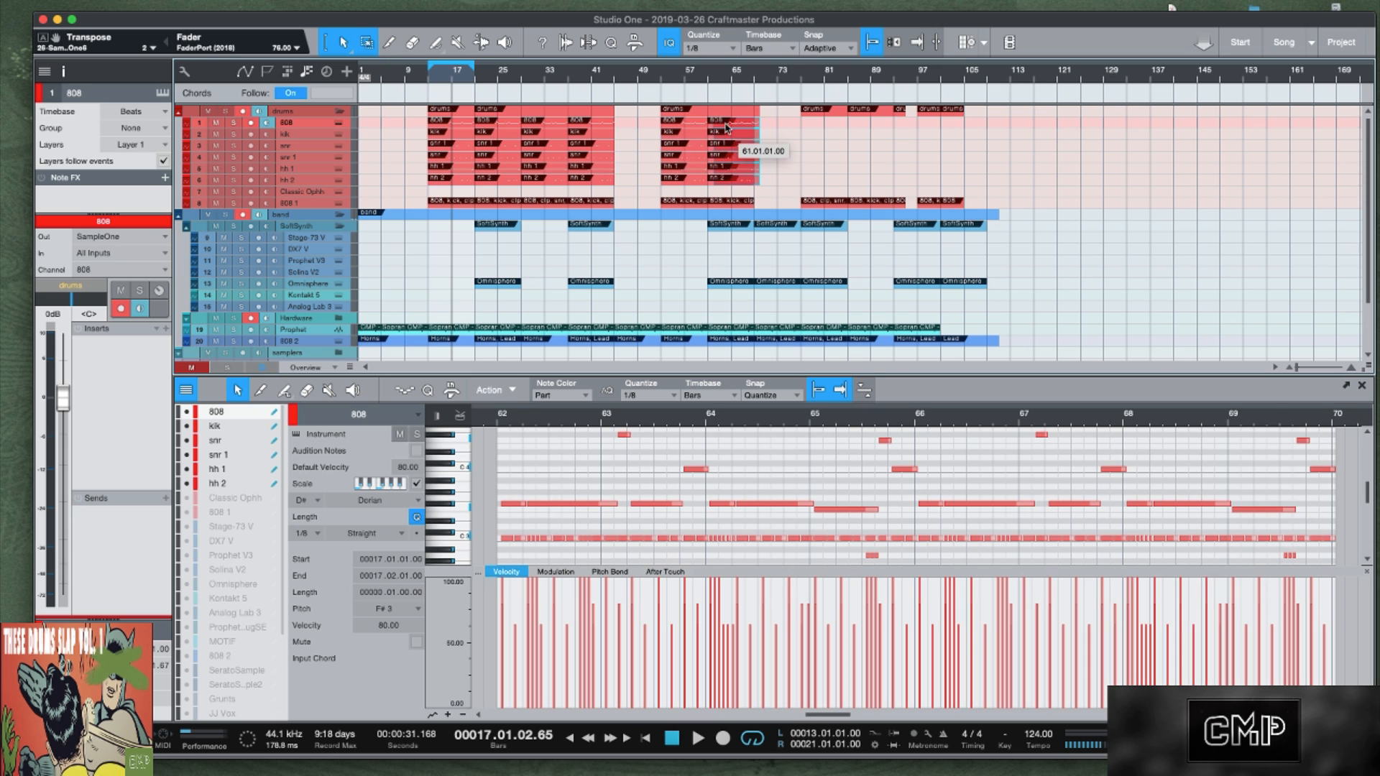
key("d")
left_click_drag(813, 130, 888, 131)
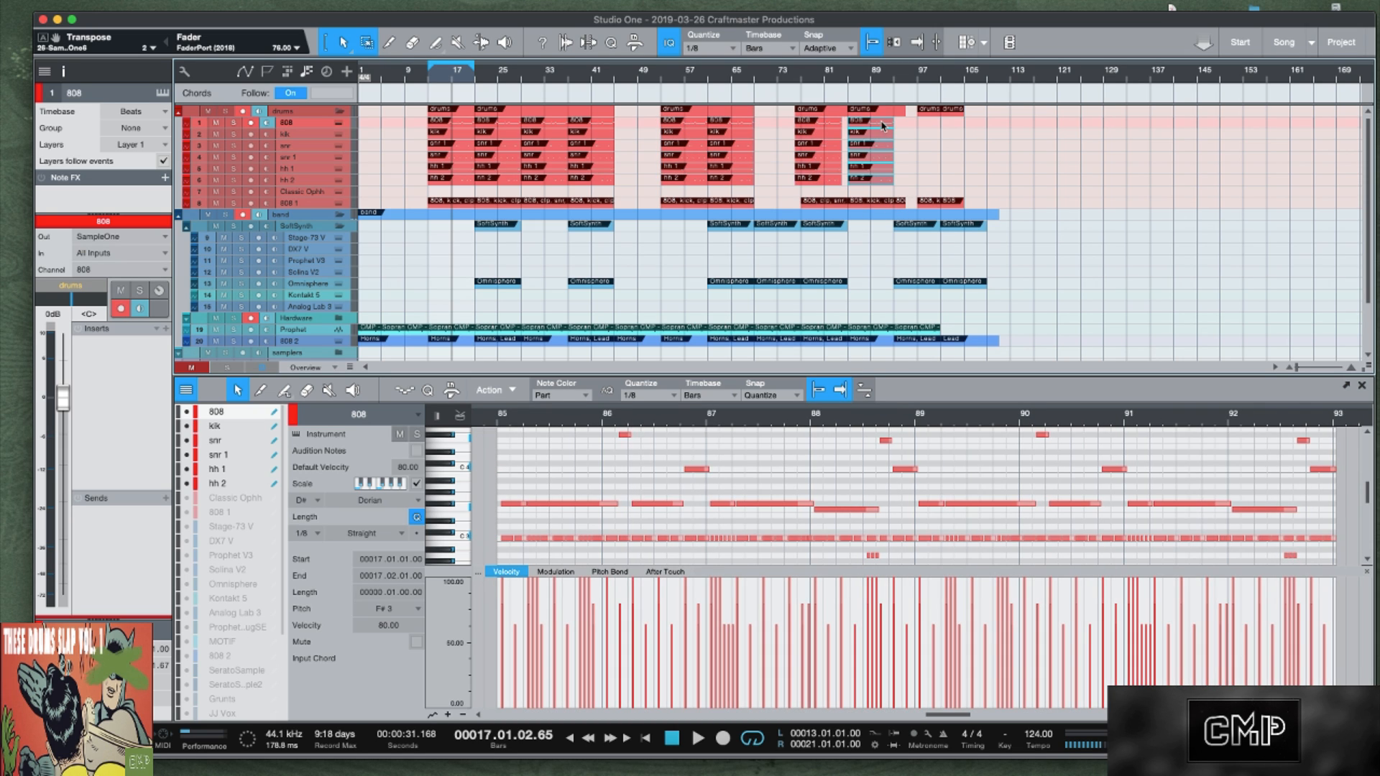
left_click(814, 123)
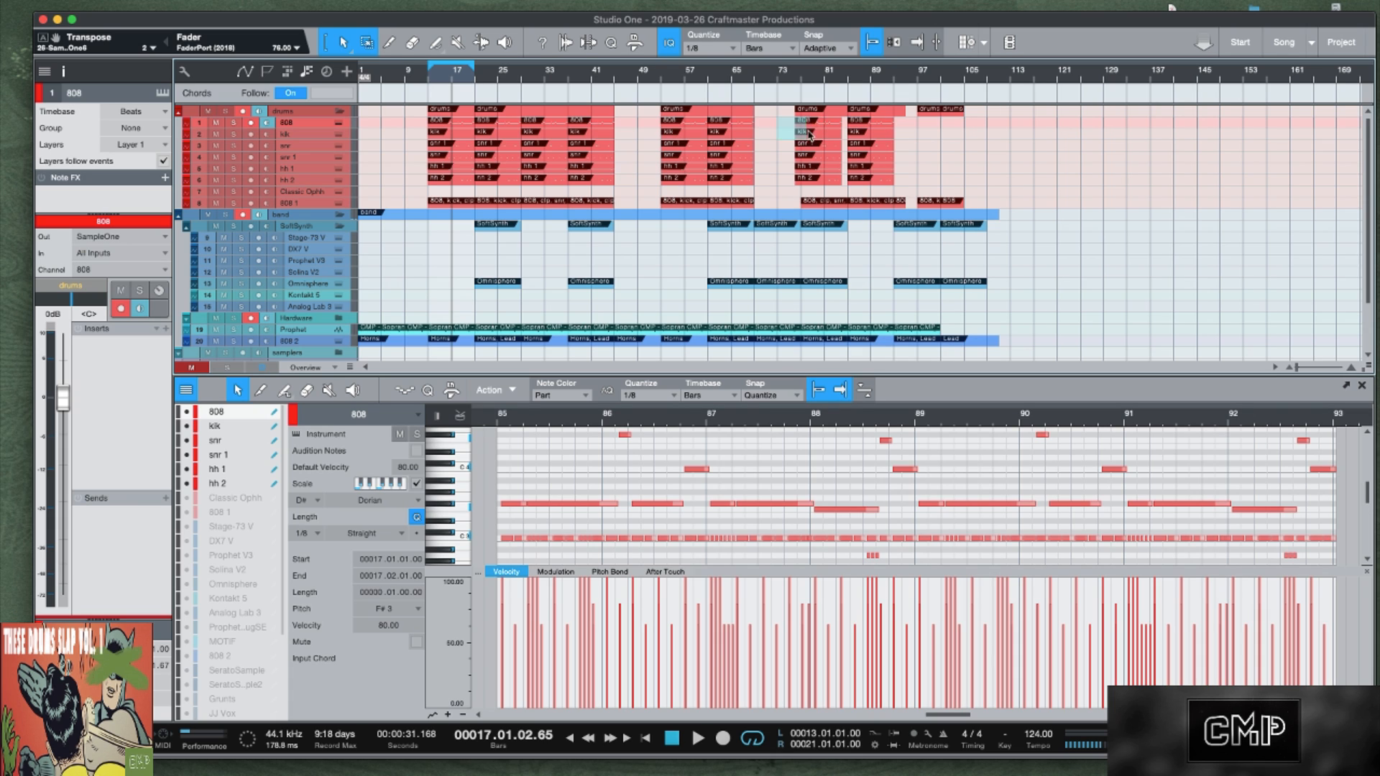
left_click_drag(830, 179, 829, 179)
left_click_drag(826, 128, 834, 128)
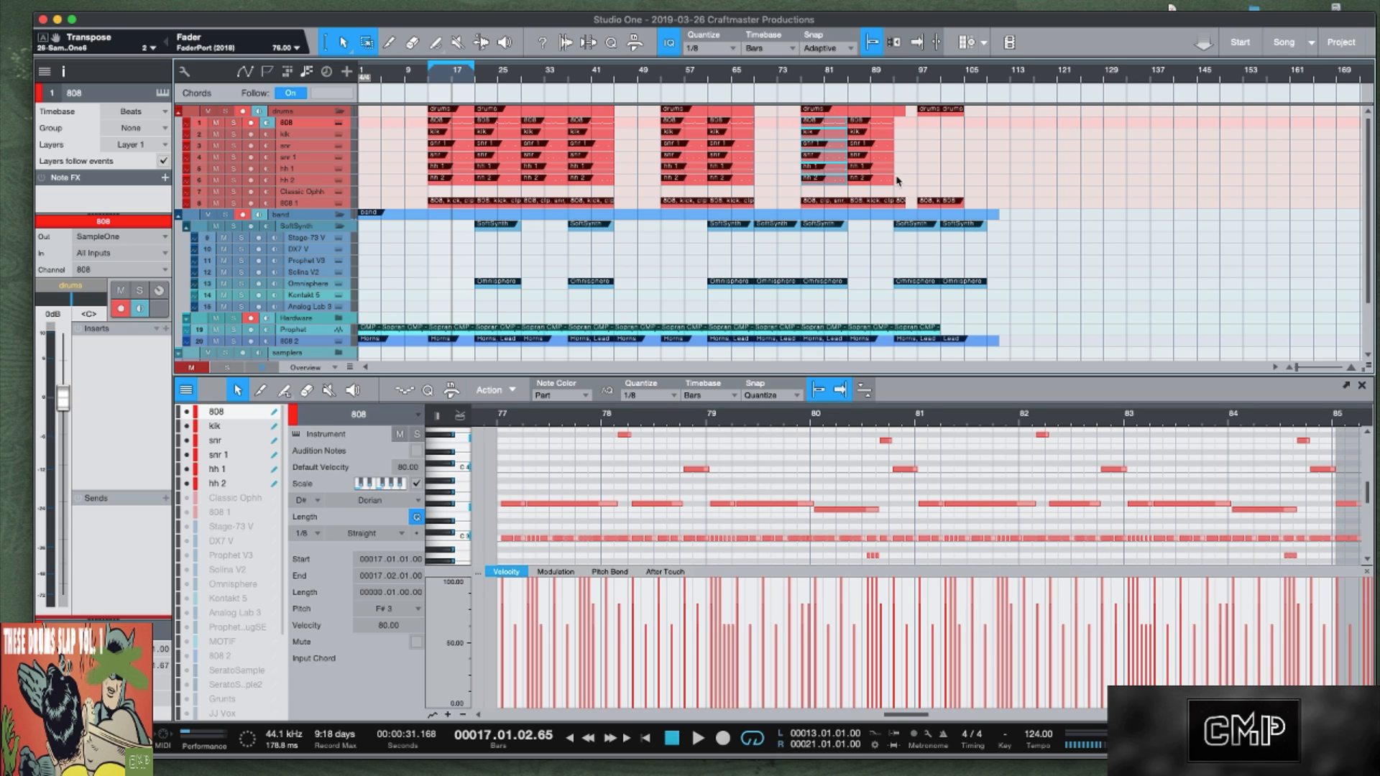
left_click_drag(896, 185, 865, 125)
left_click_drag(863, 129, 914, 138)
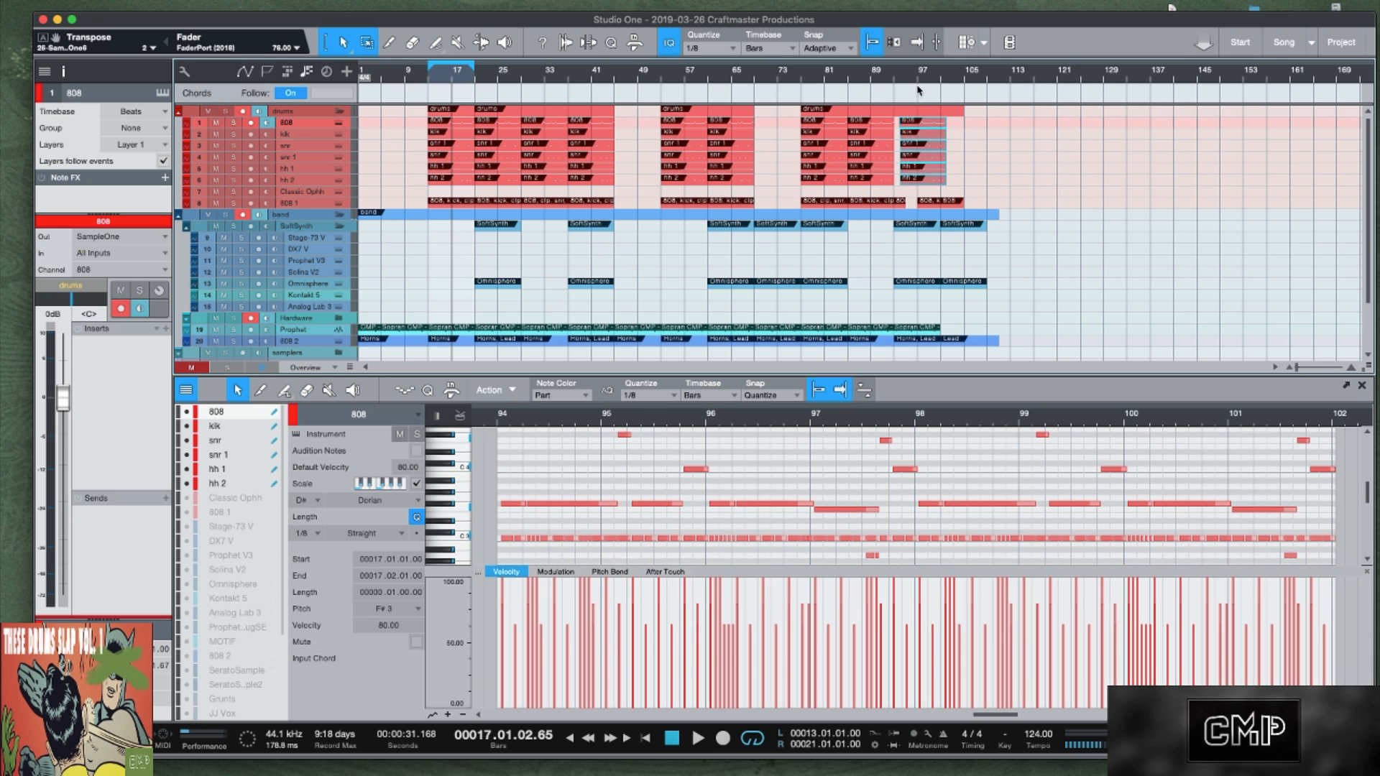
Split the stack of drum clips from bar 93 at bar 95 and trim the start of its second part to bar 97.
left_click_drag(910, 71, 813, 97)
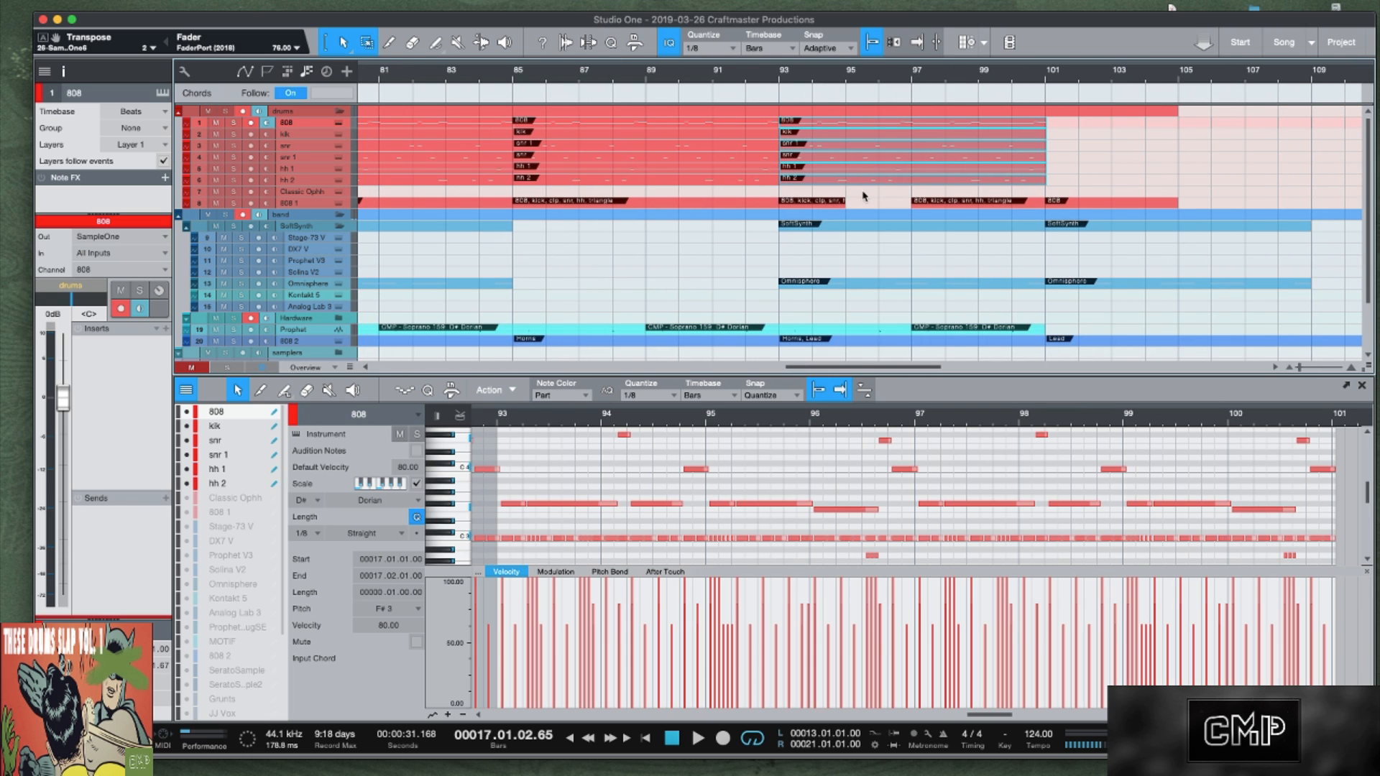
key("5")
left_click(849, 114)
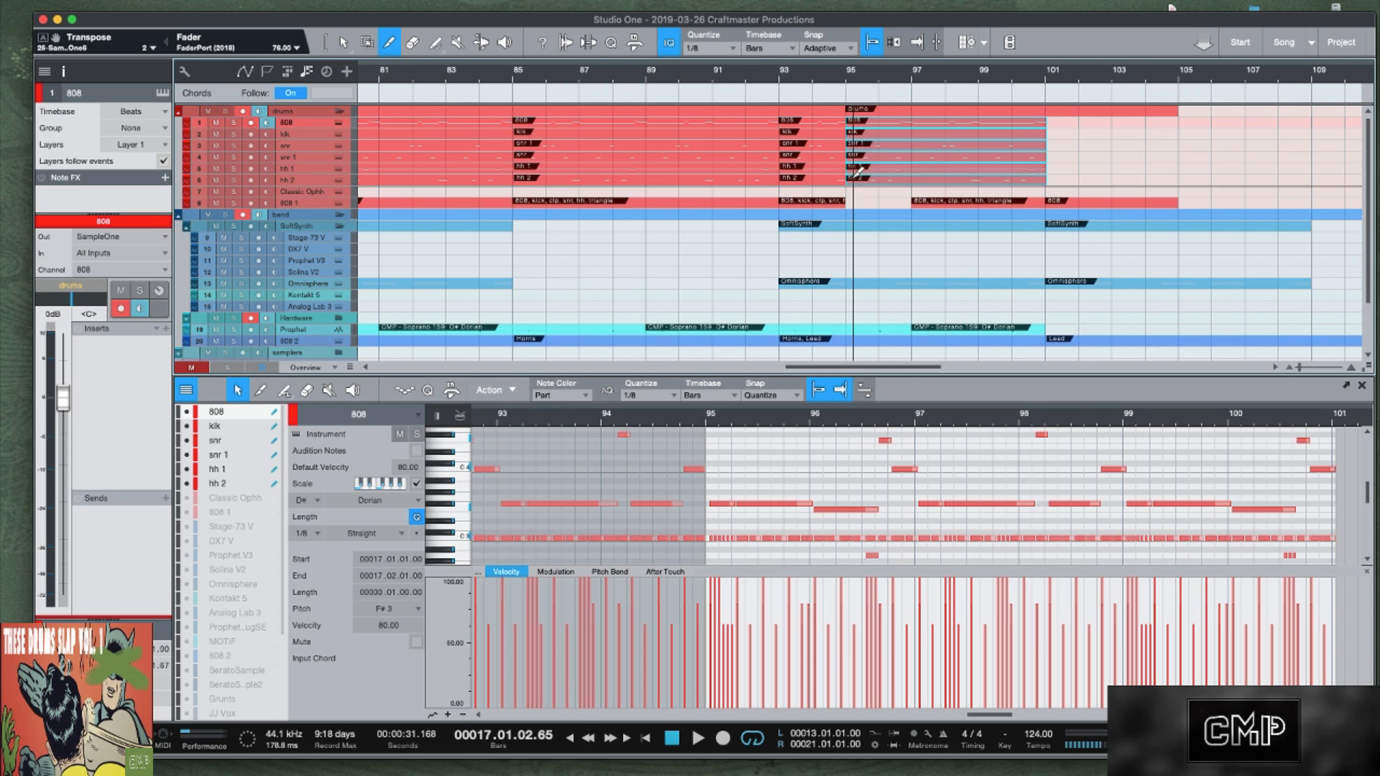
key("1")
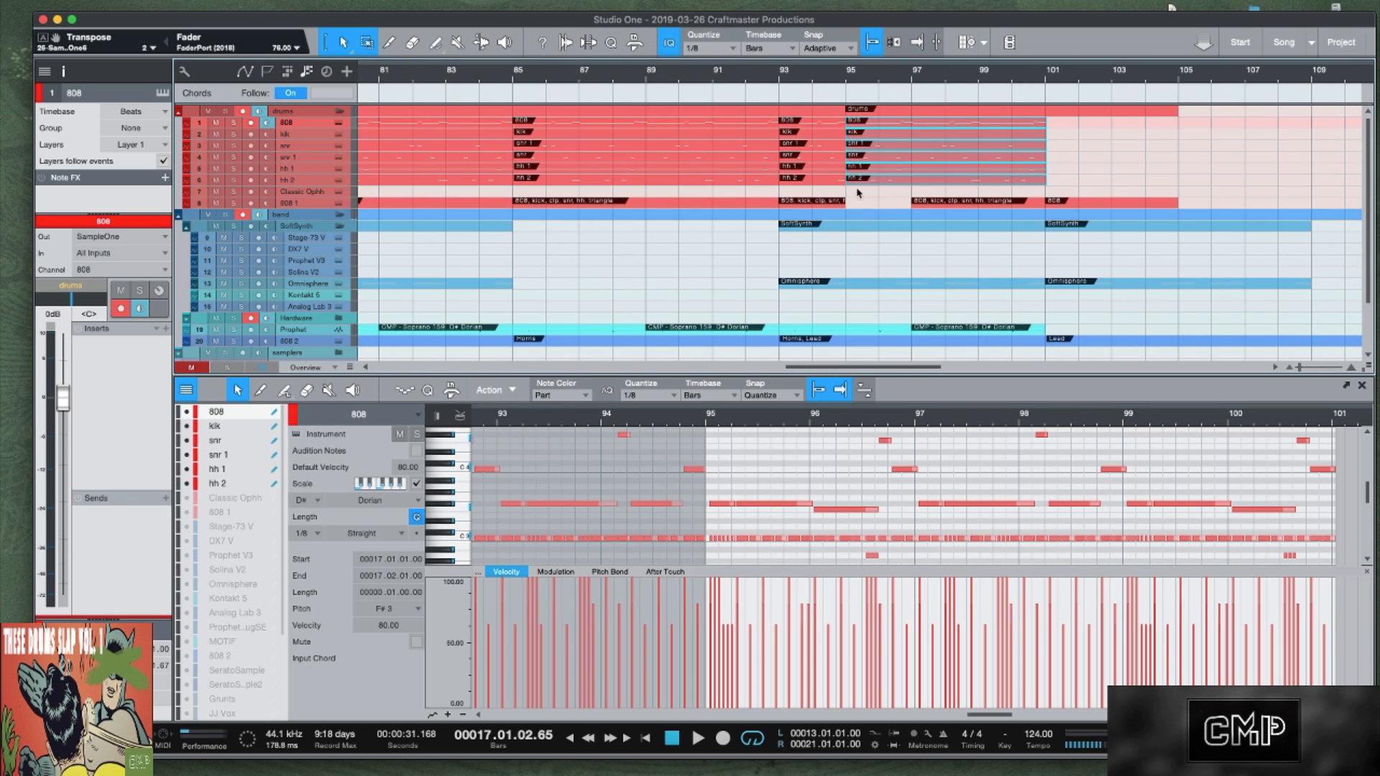
key("shift+e")
key("shift+e")
key("shift+w")
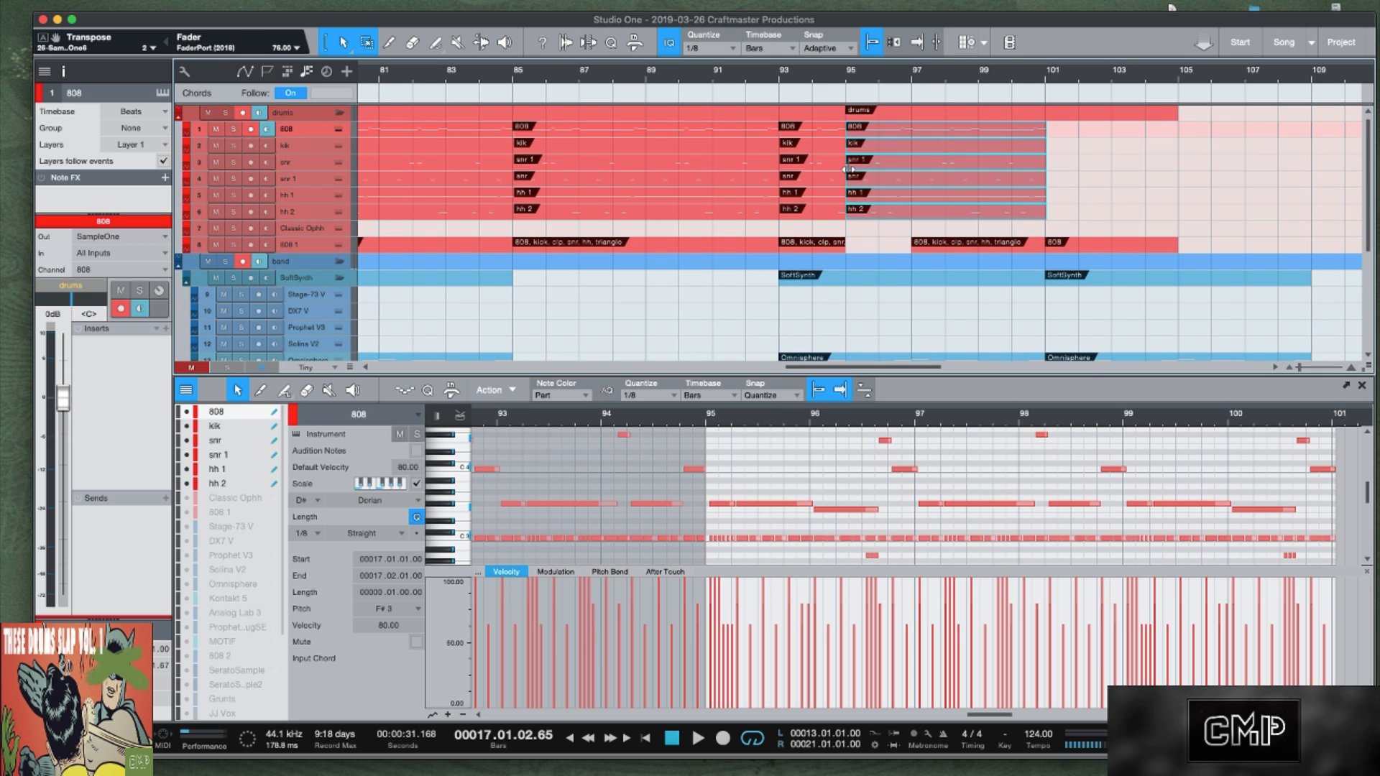
left_click_drag(848, 170, 912, 169)
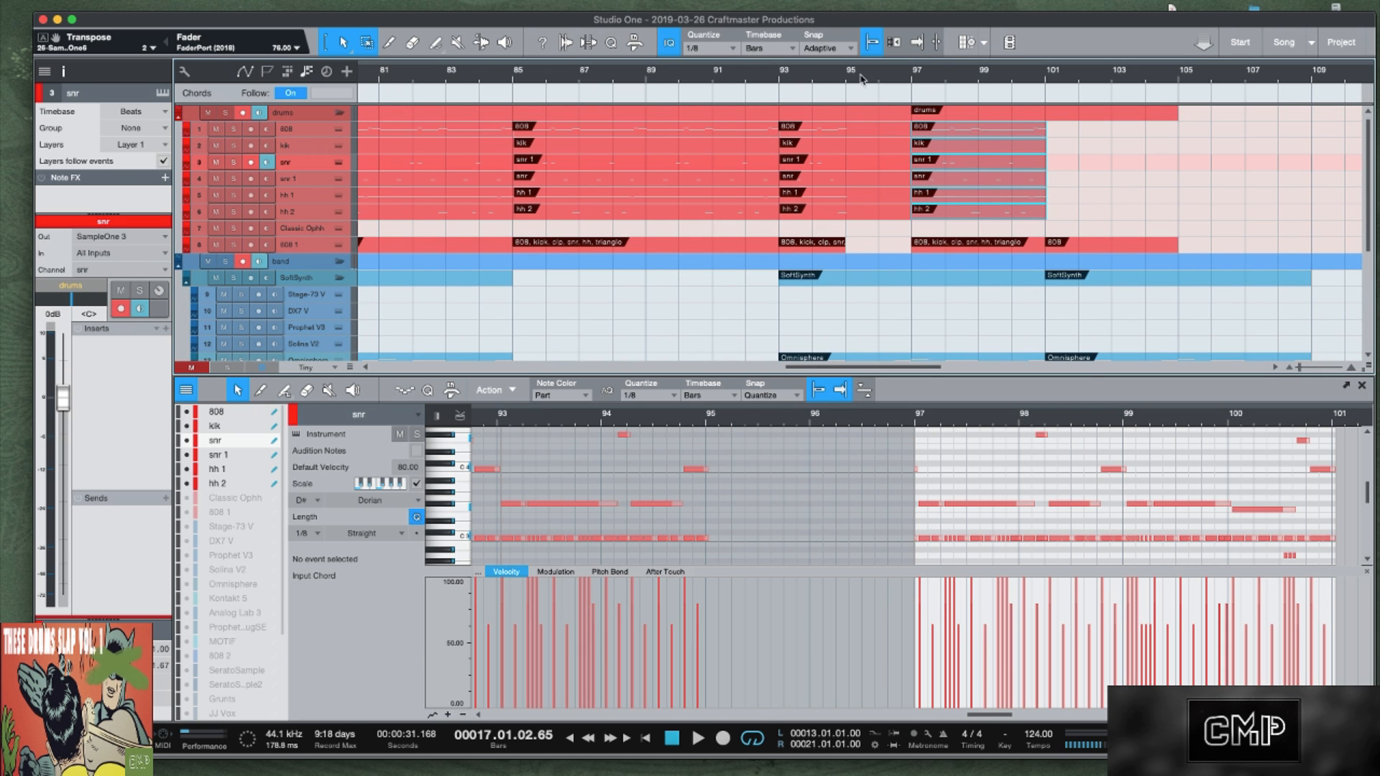
Duplicate the four-bar 808 clip from bar 97 to bar 101.
mouse_move(861, 77)
left_mouse_down()
mouse_move(878, 89)
mouse_move(883, 61)
left_mouse_up()
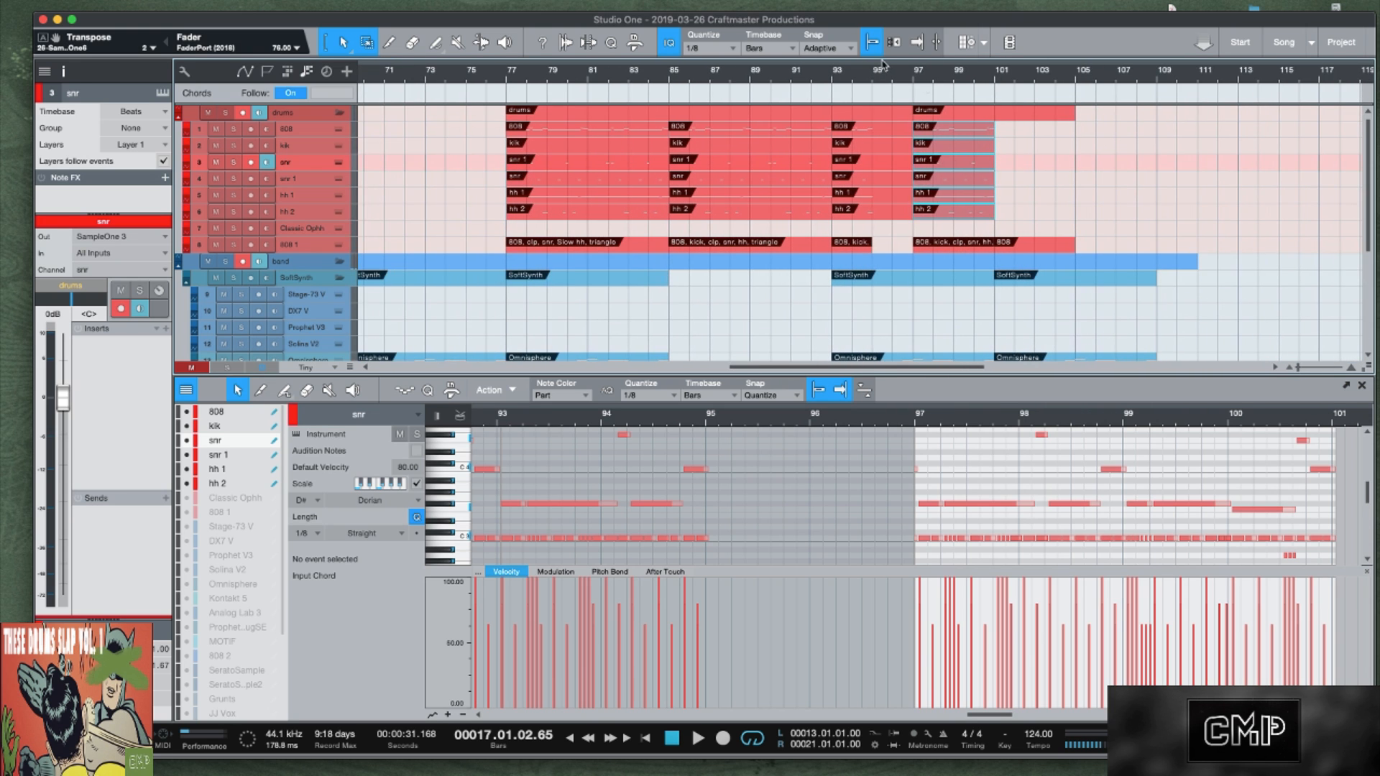
left_click(952, 128)
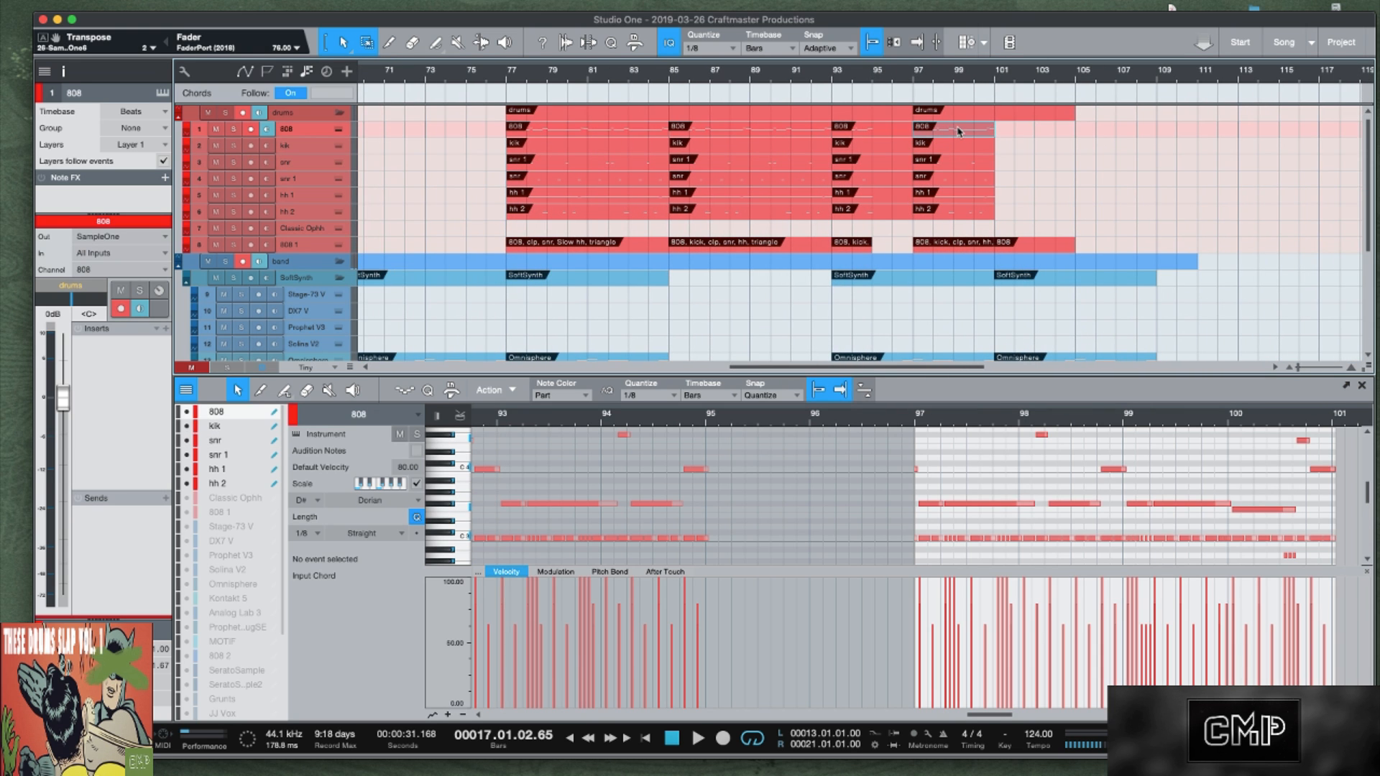
key("d")
left_click_drag(1084, 135, 1065, 134)
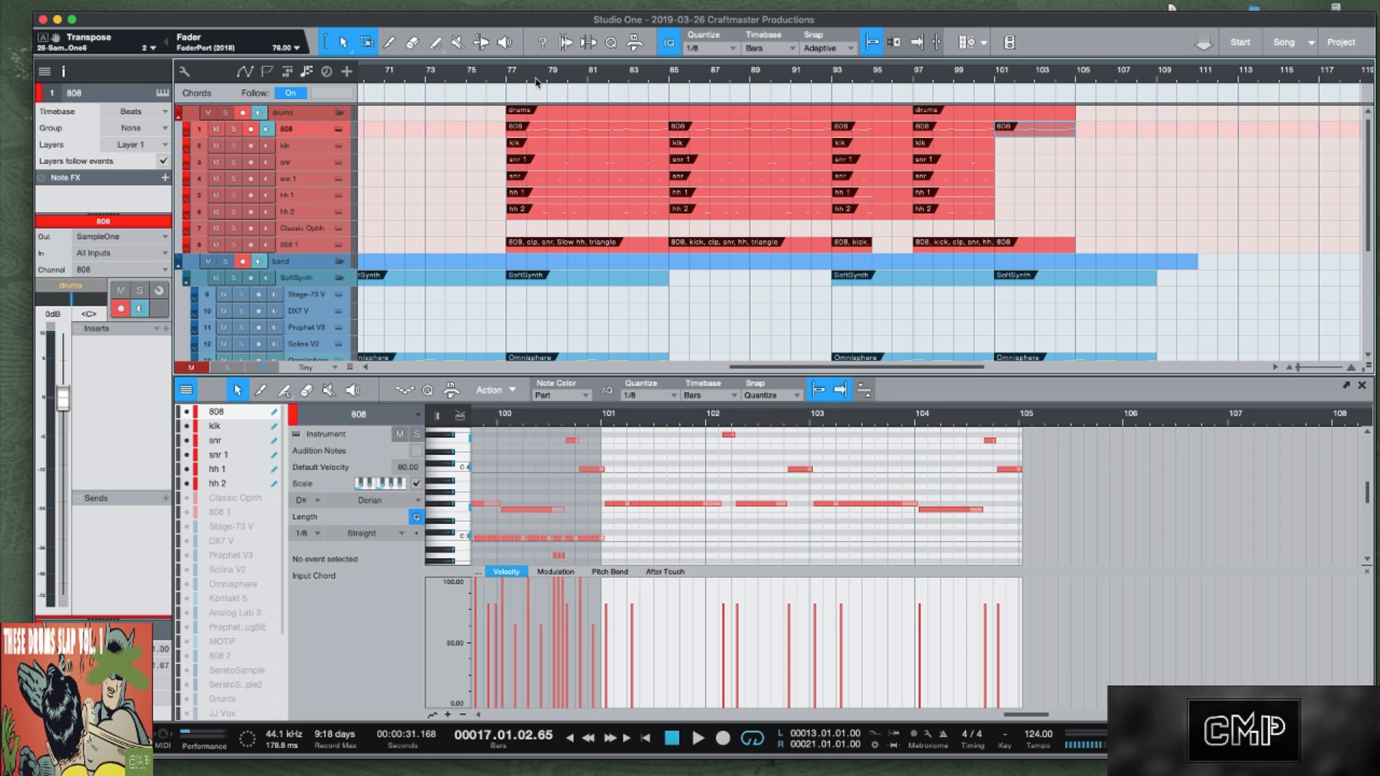
Close the note editor, play the full arrangement from the song start to review it, and stop playback.
left_click_drag(535, 79, 888, 79)
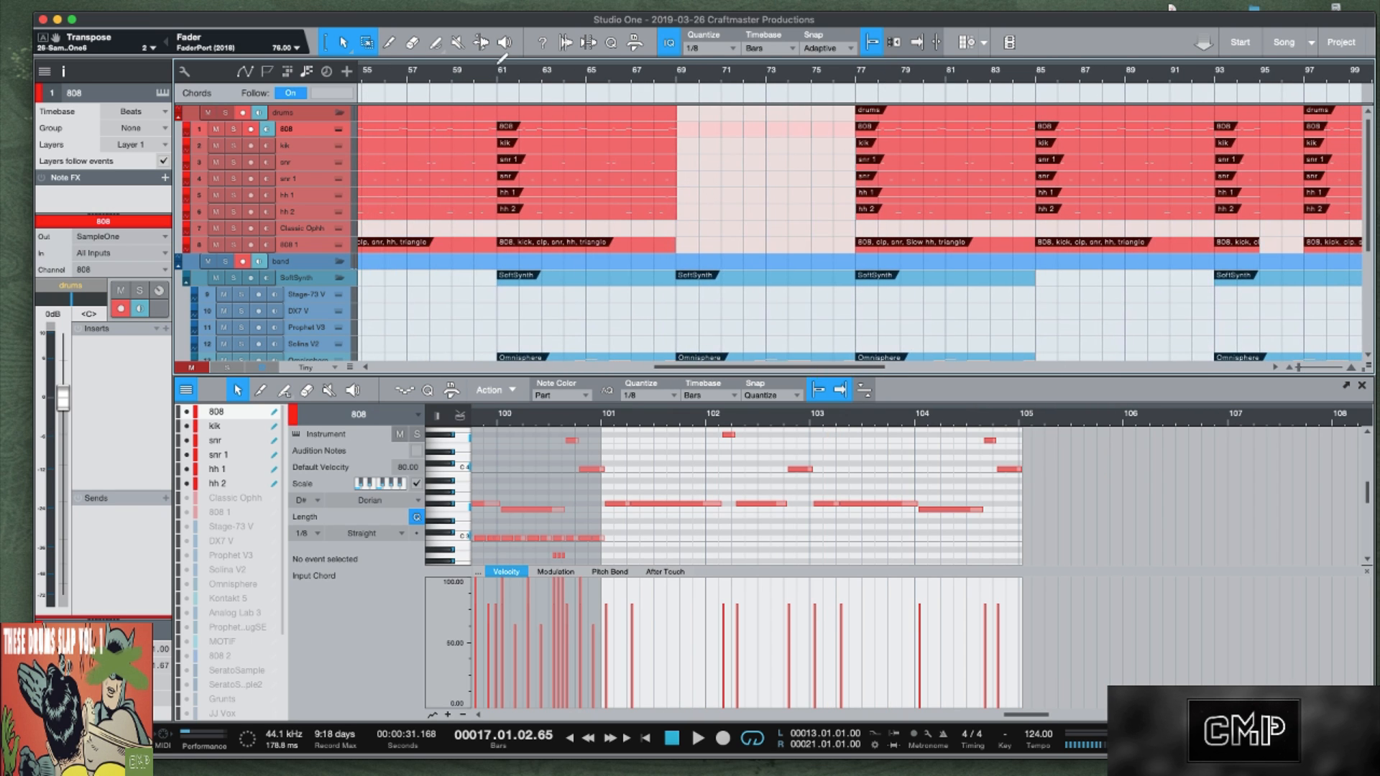
scroll(567, 334, "left", 5)
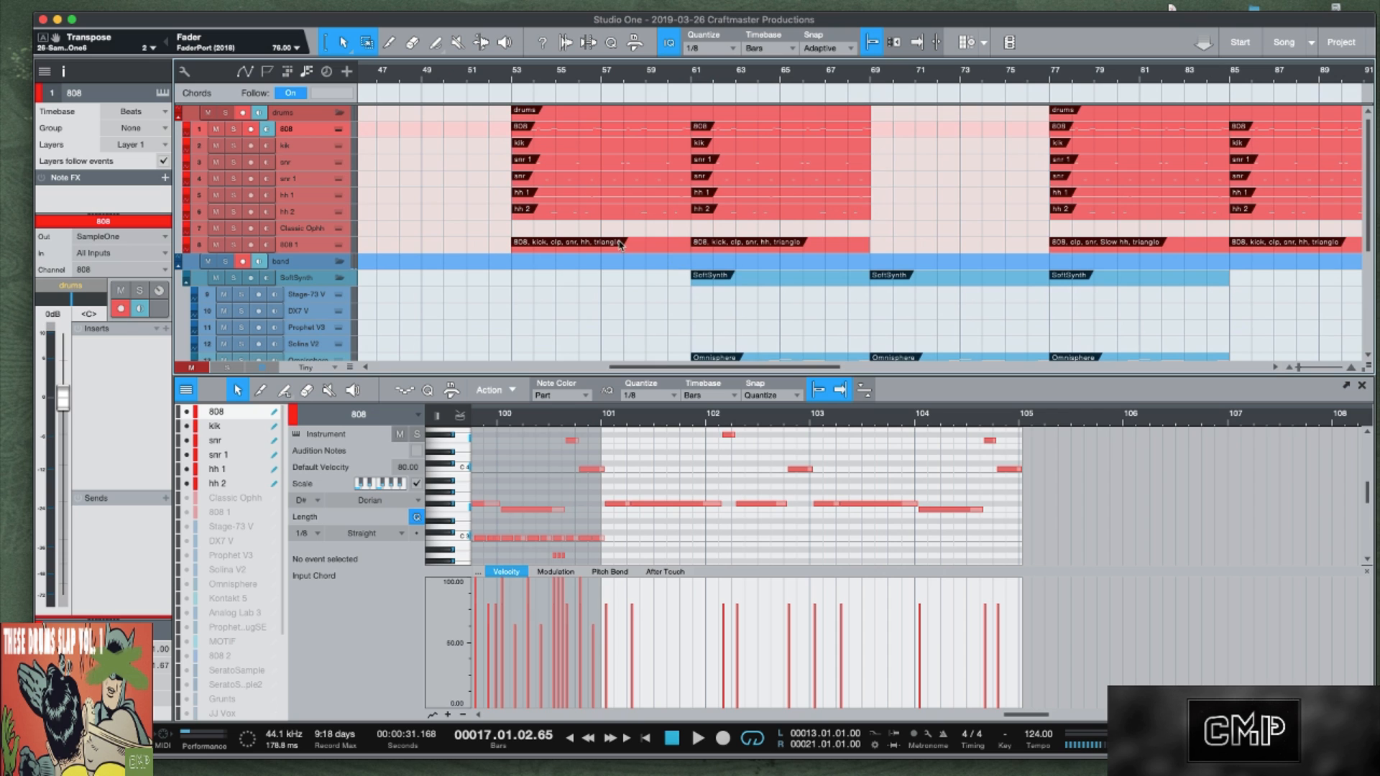
scroll(663, 340, "left", 20)
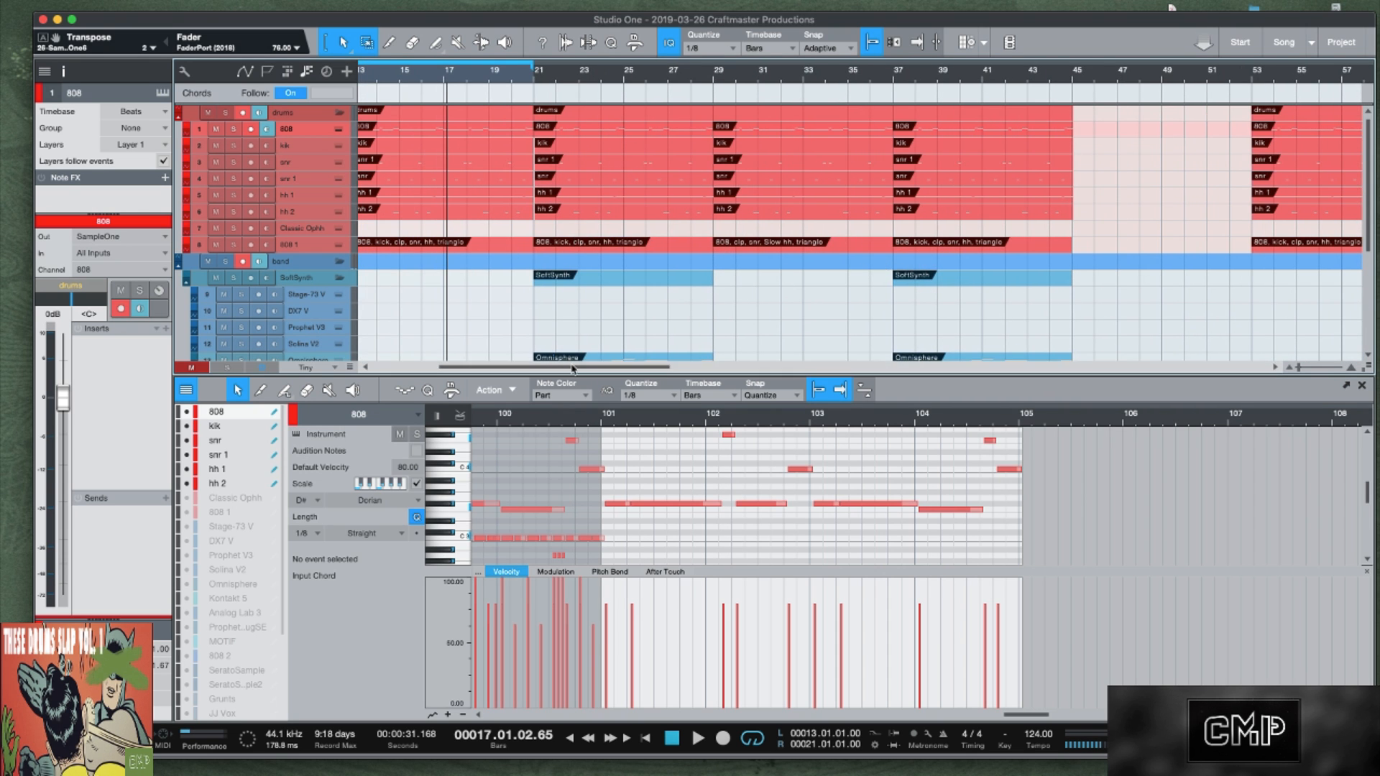
left_click_drag(571, 367, 502, 290)
key("shift+e")
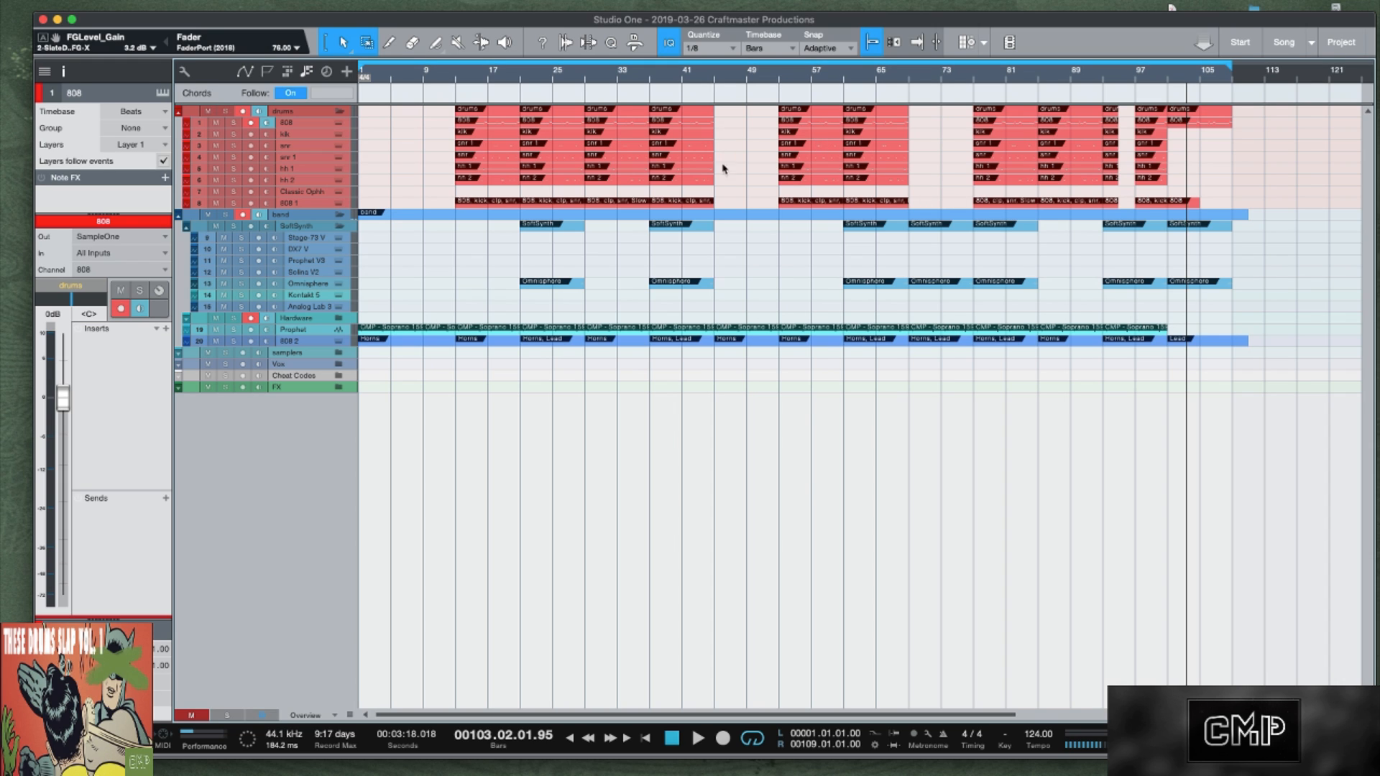
key("comma")
key("space")
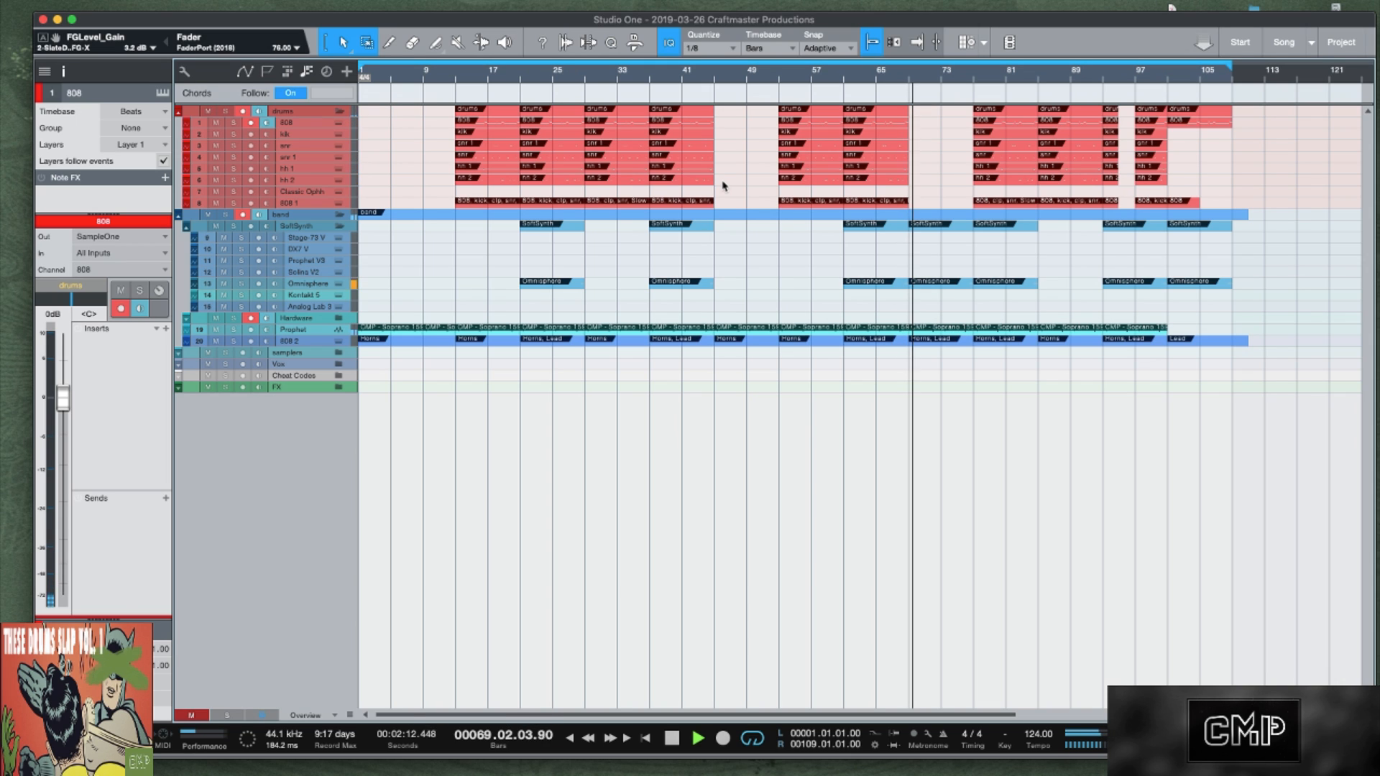
key("space")
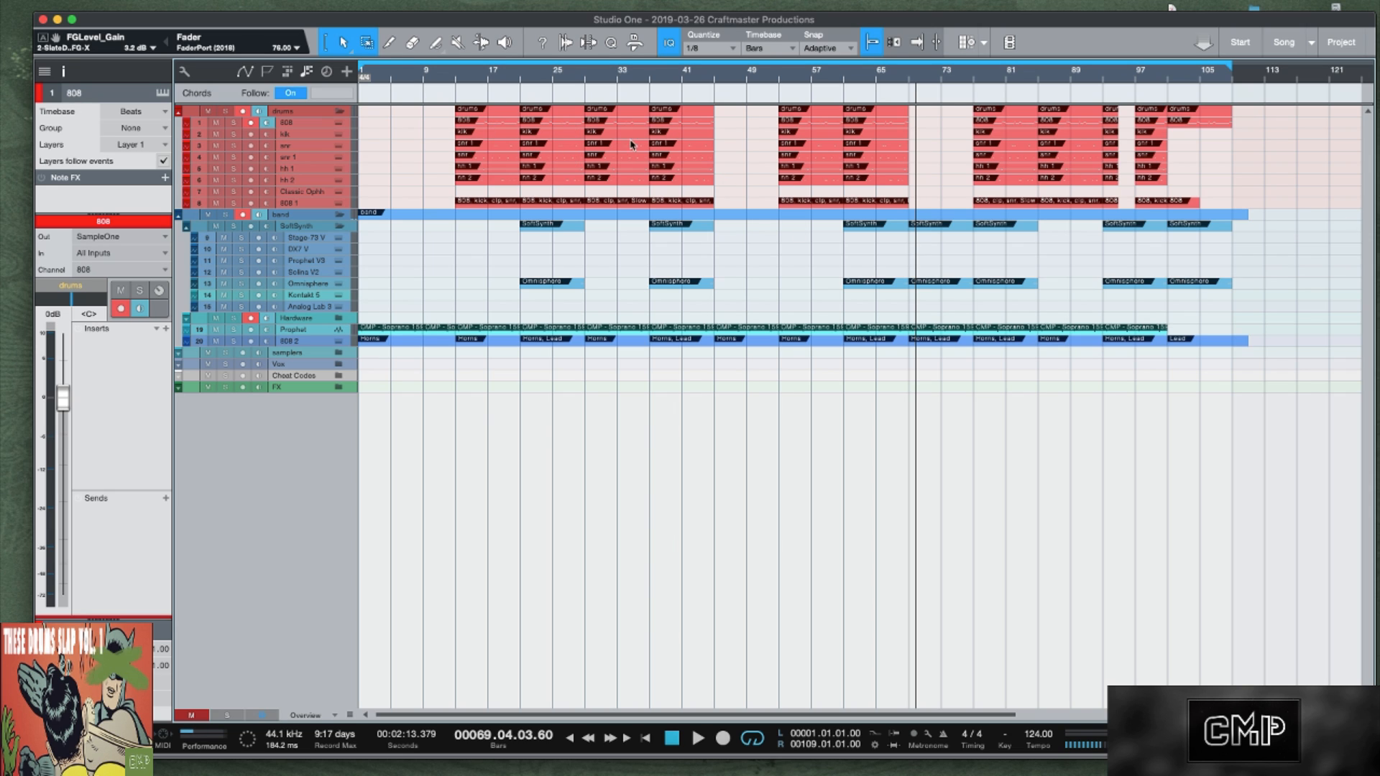
Delete the hh 1 and hh 2 clips at bar 21 and the 808 clip at bar 29.
left_click(566, 169)
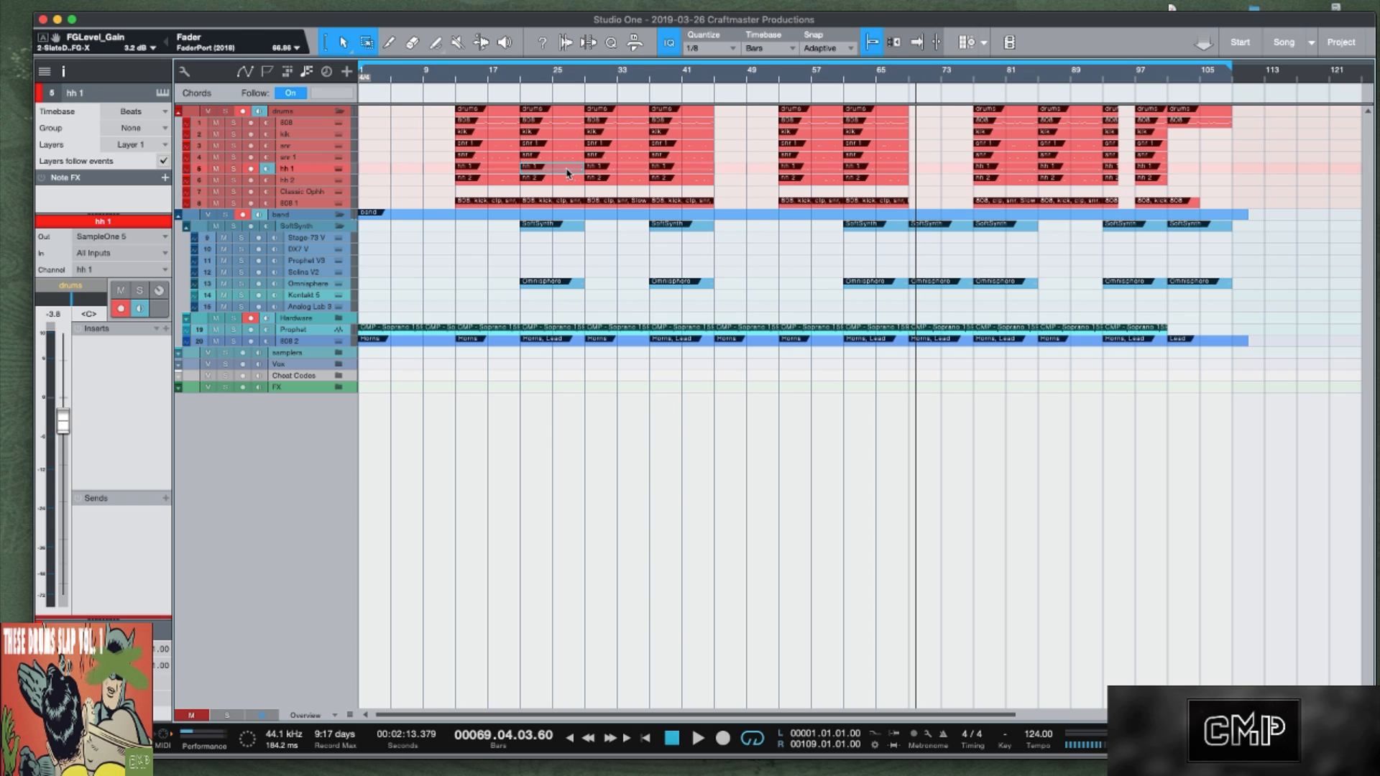
key("Delete")
left_click(564, 180)
key("Delete")
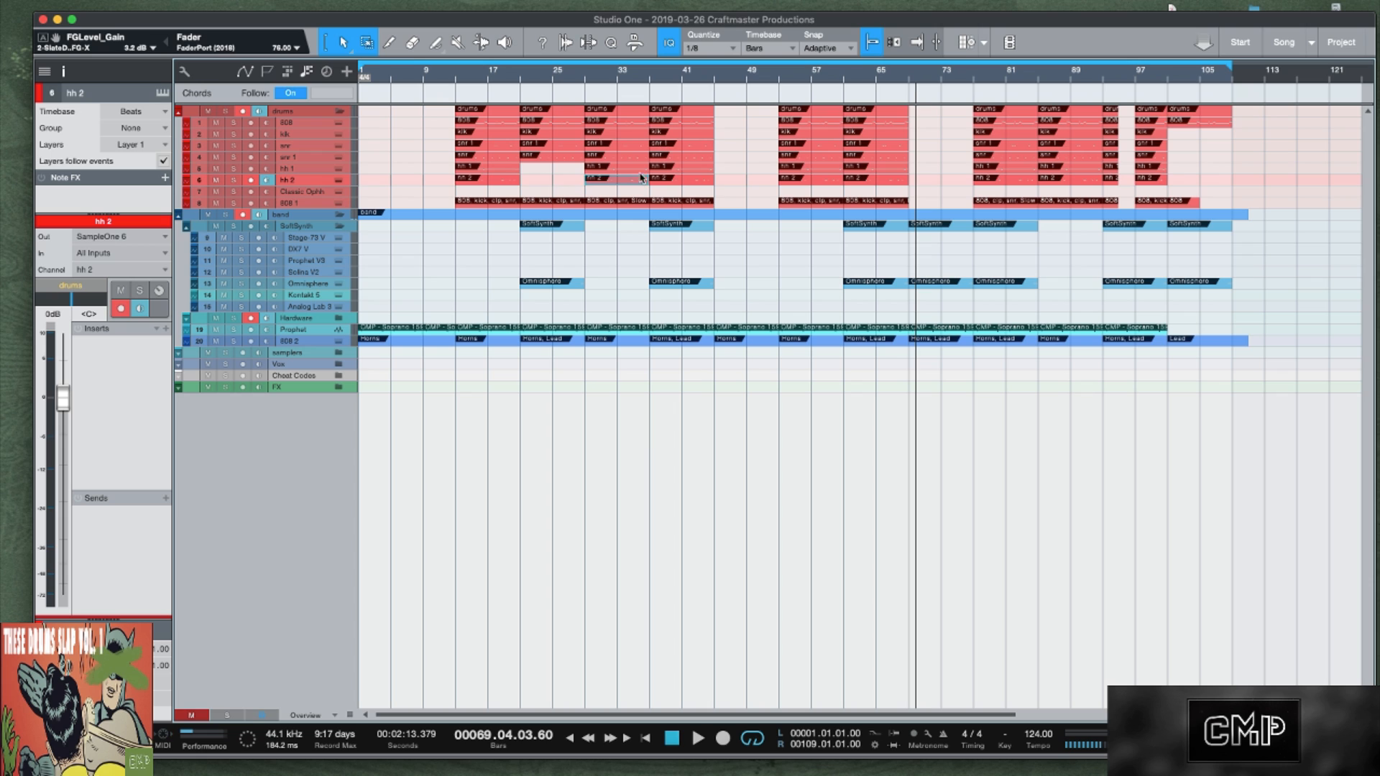
left_click(613, 123)
key("Delete")
Play the song from bar 19 to check the thinned-out drum sections, and stop playback.
left_click(503, 76)
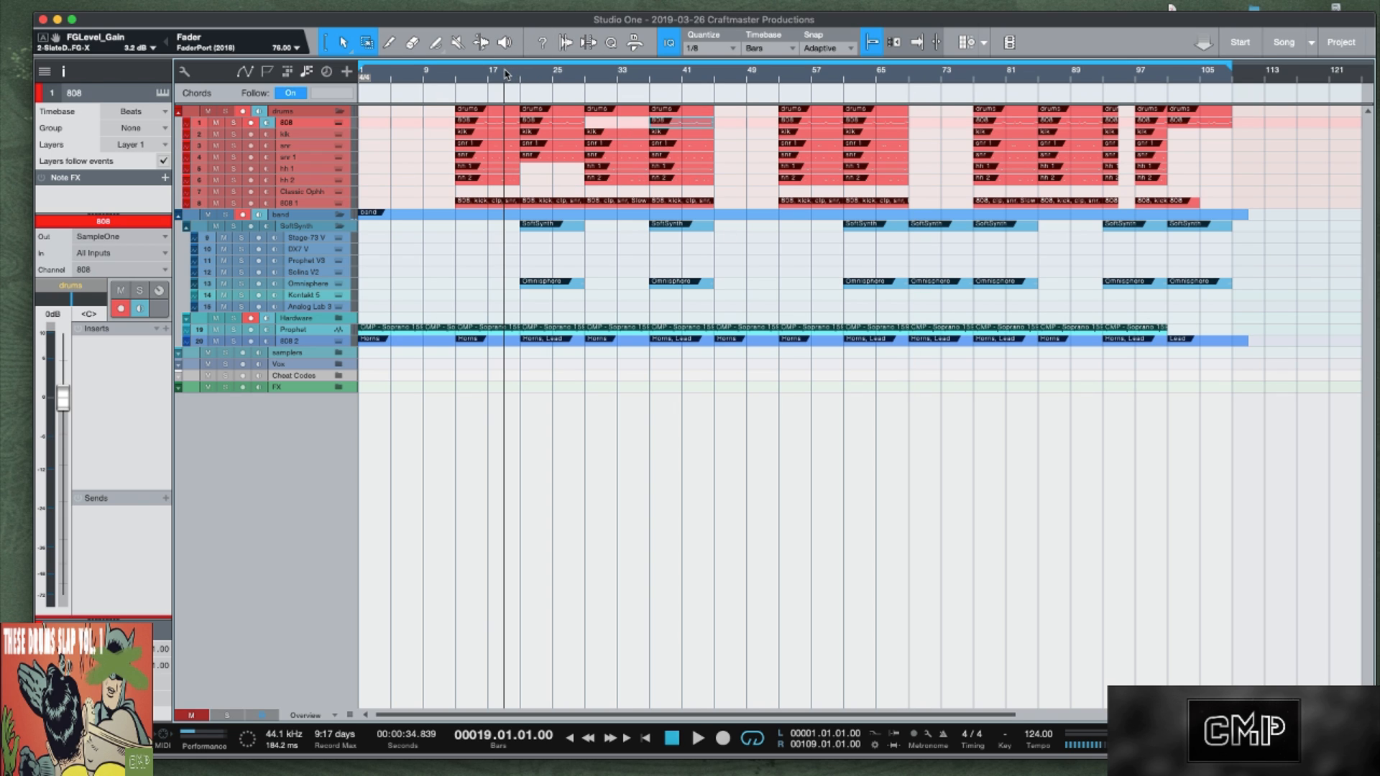
key("space")
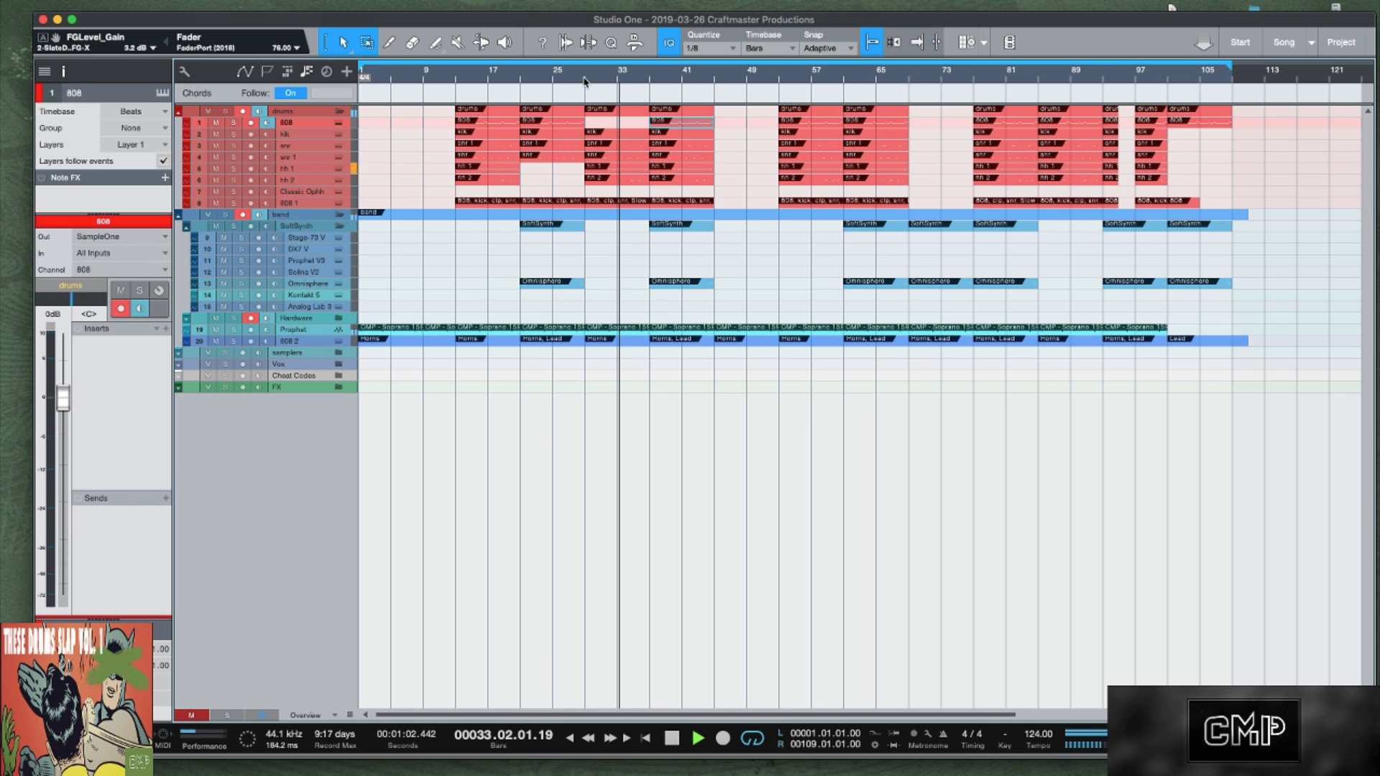
key("space")
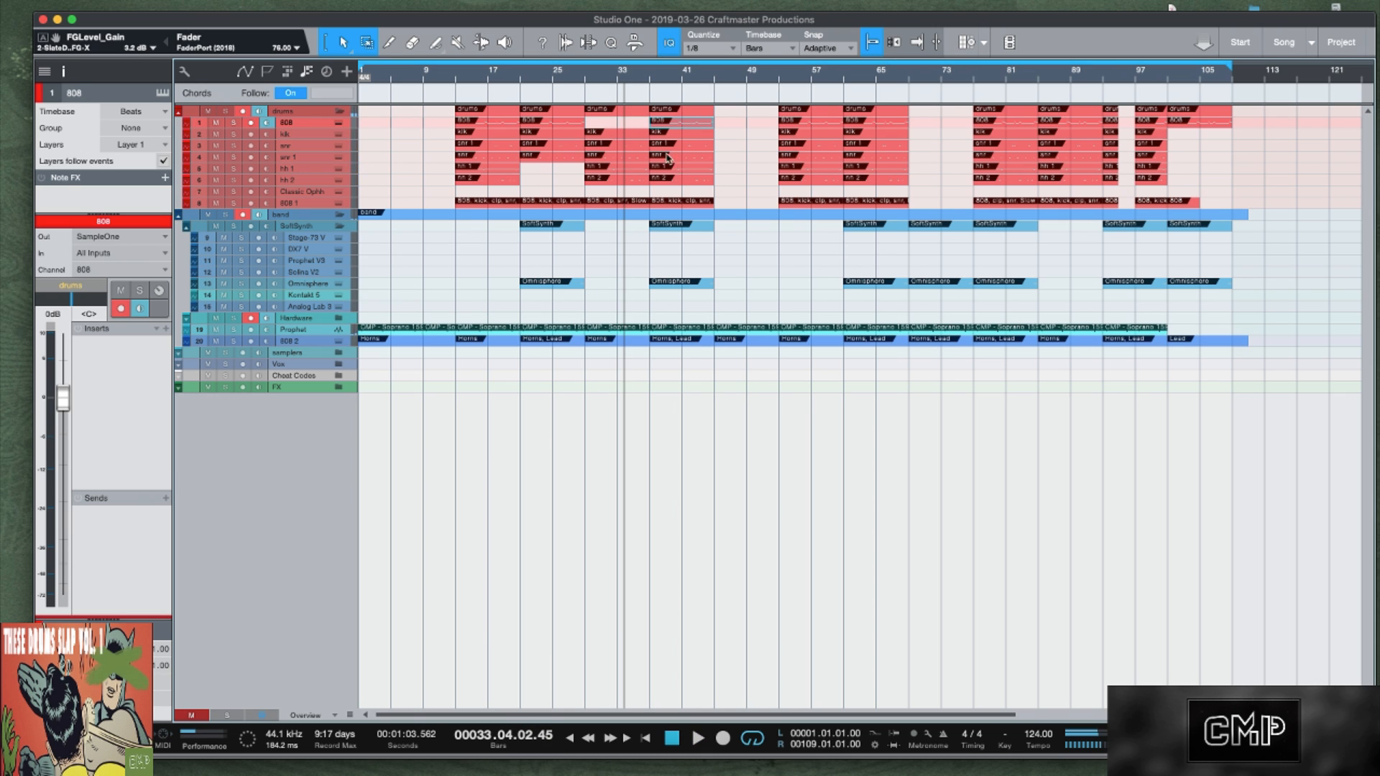
left_click_drag(618, 87, 756, 52)
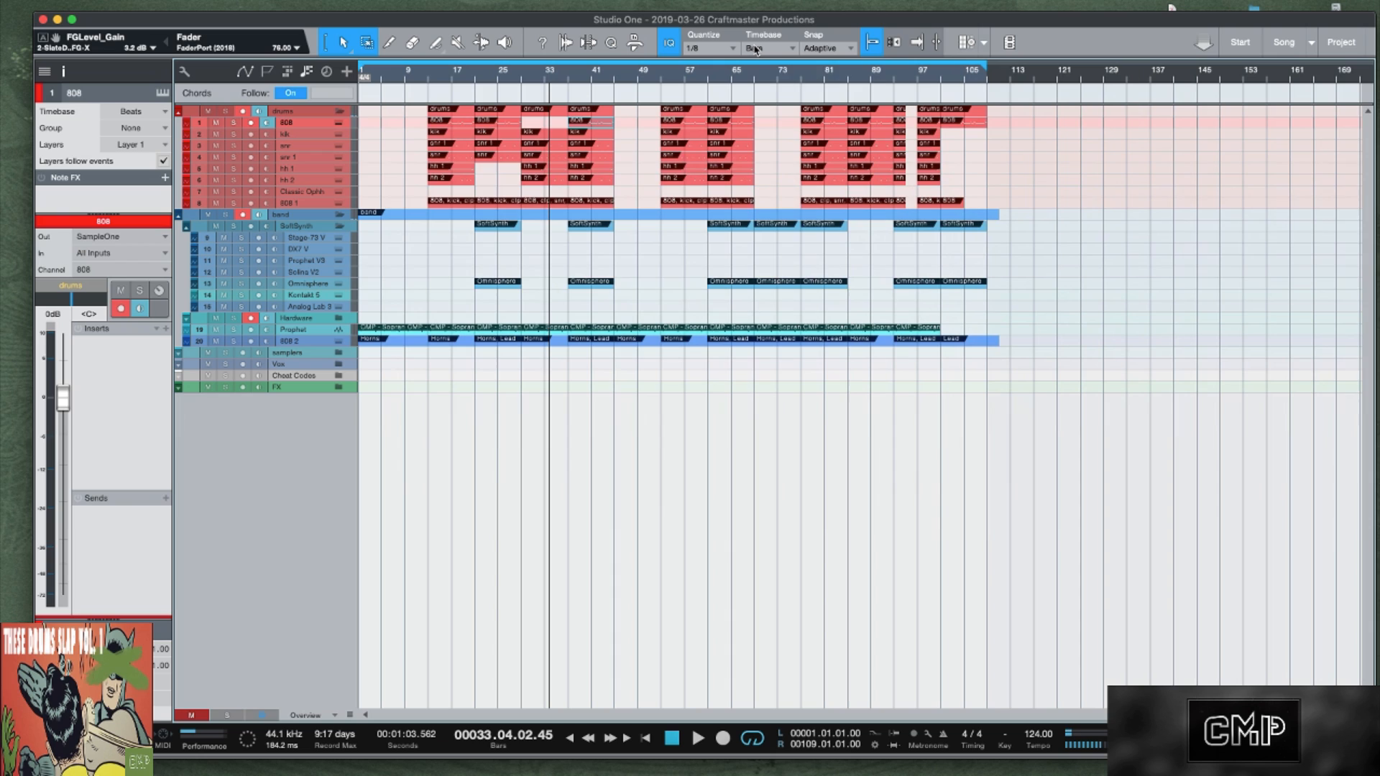